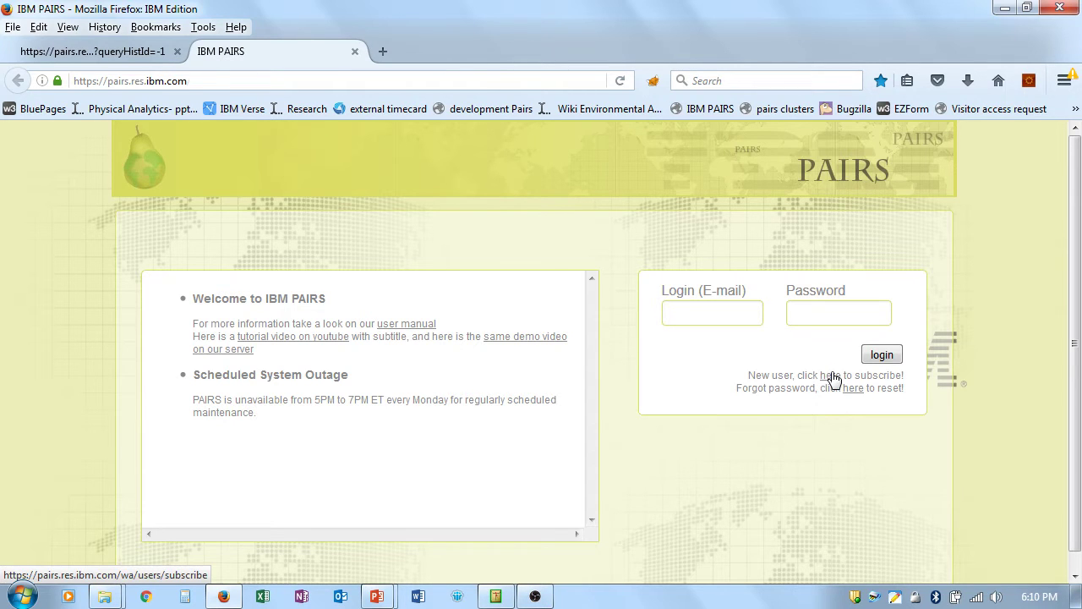
Step: Open the new-user sign-up form from the 'here' link on the PAIRS login box
click(831, 376)
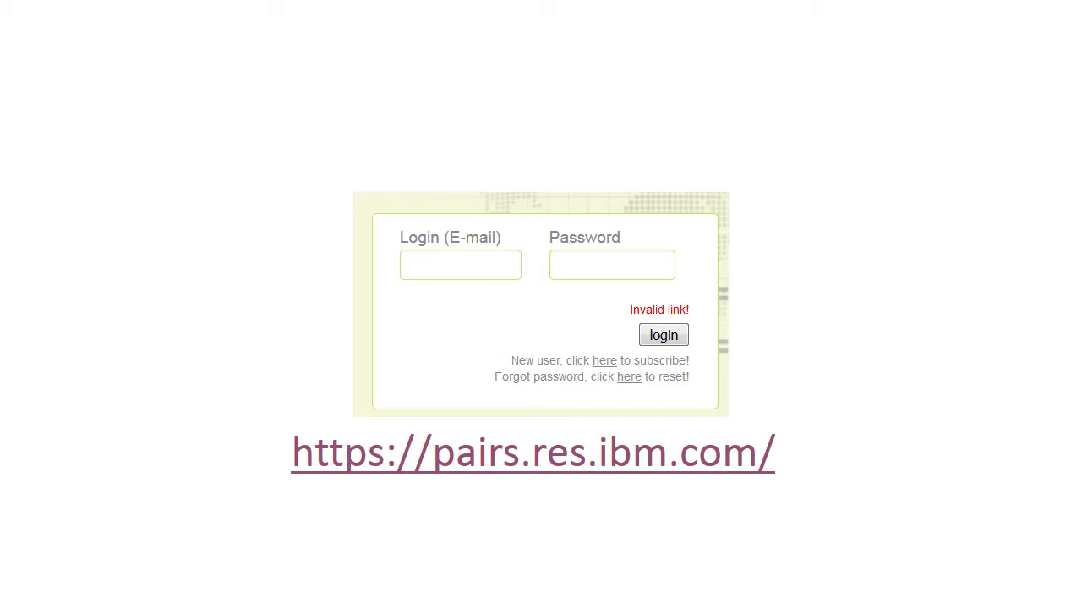
Step: Open the PAIRS password reset page, then close the reset and sign-up tabs
click(561, 476)
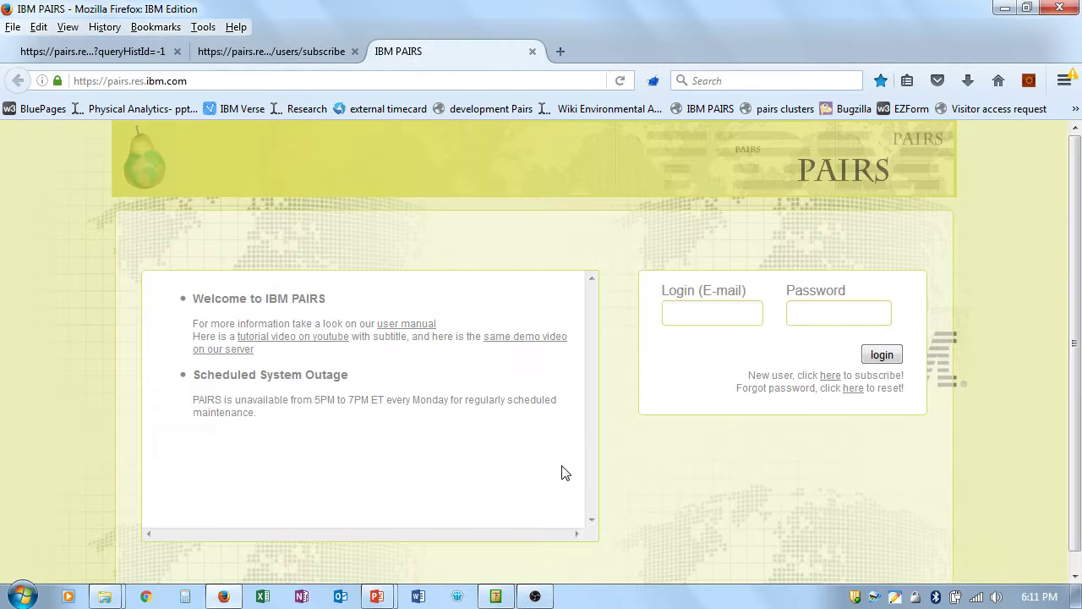
click(854, 389)
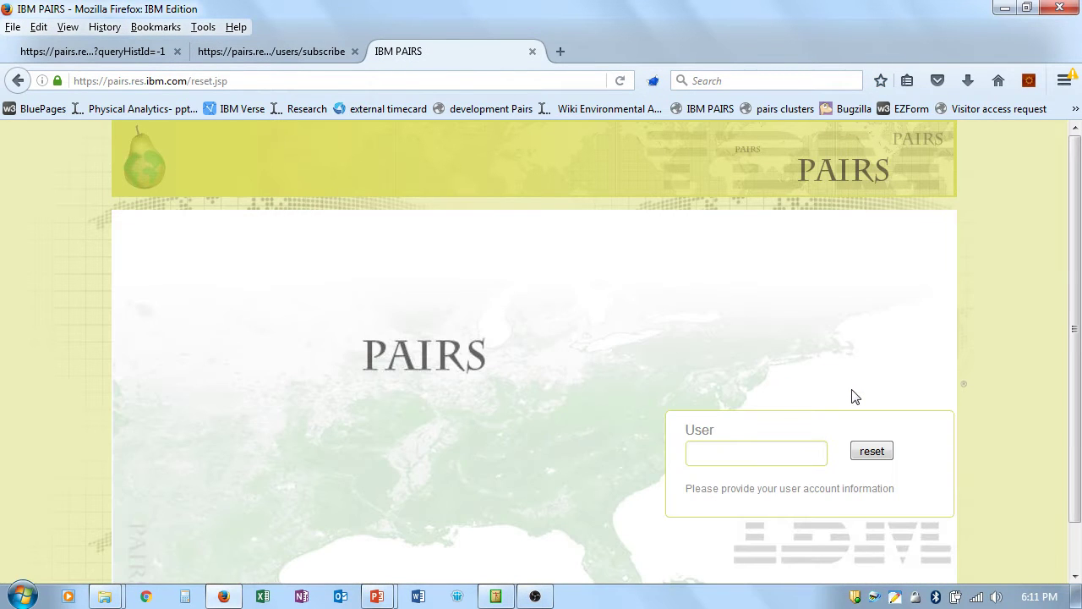
click(532, 51)
click(356, 52)
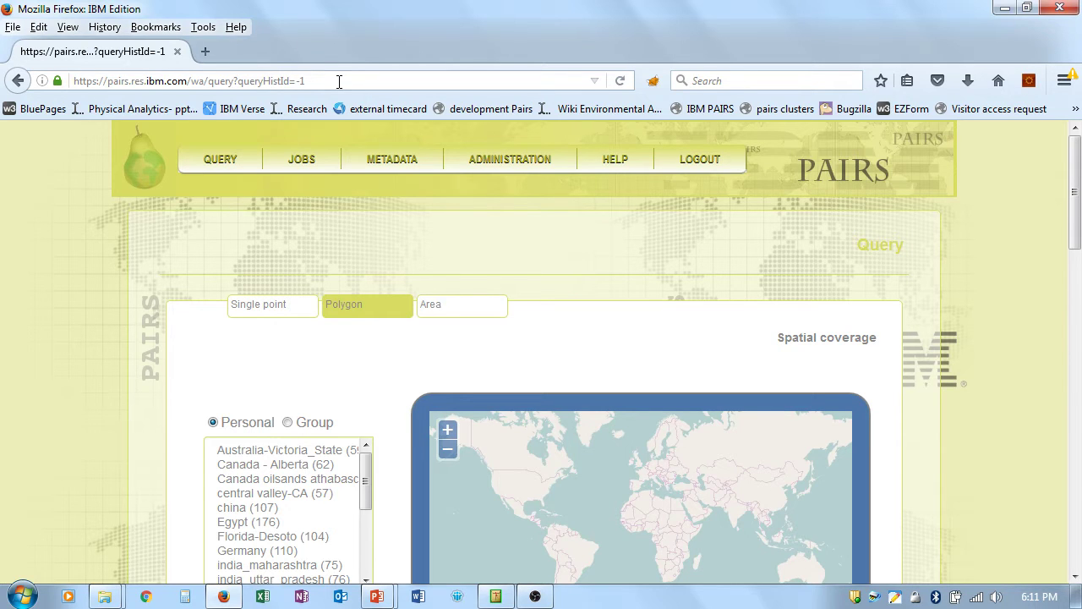
Step: Log out of PAIRS and log back in with the saved credentials
click(699, 162)
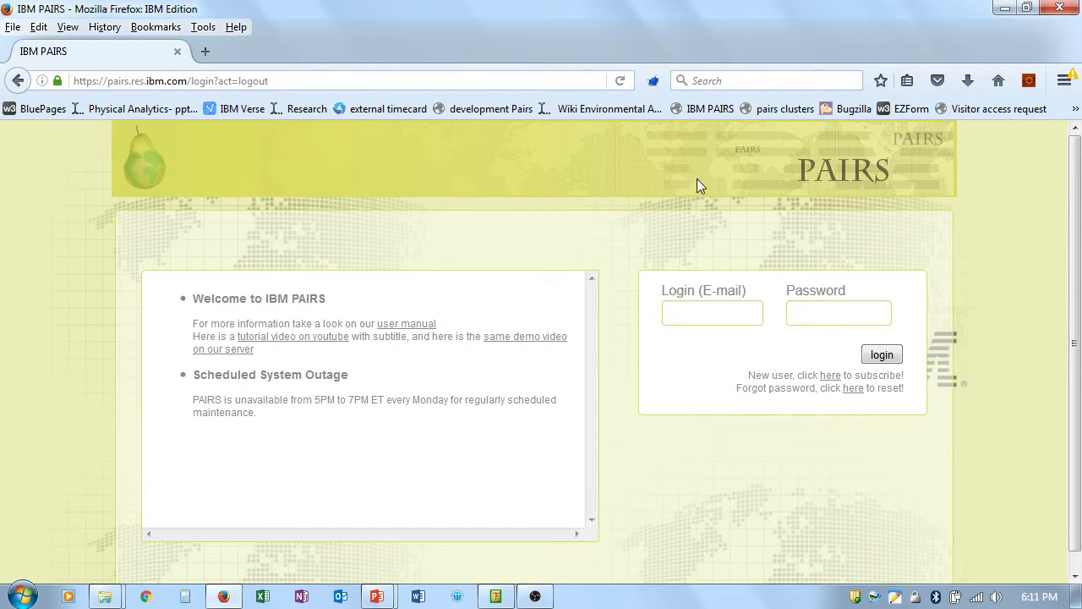
click(703, 314)
click(701, 349)
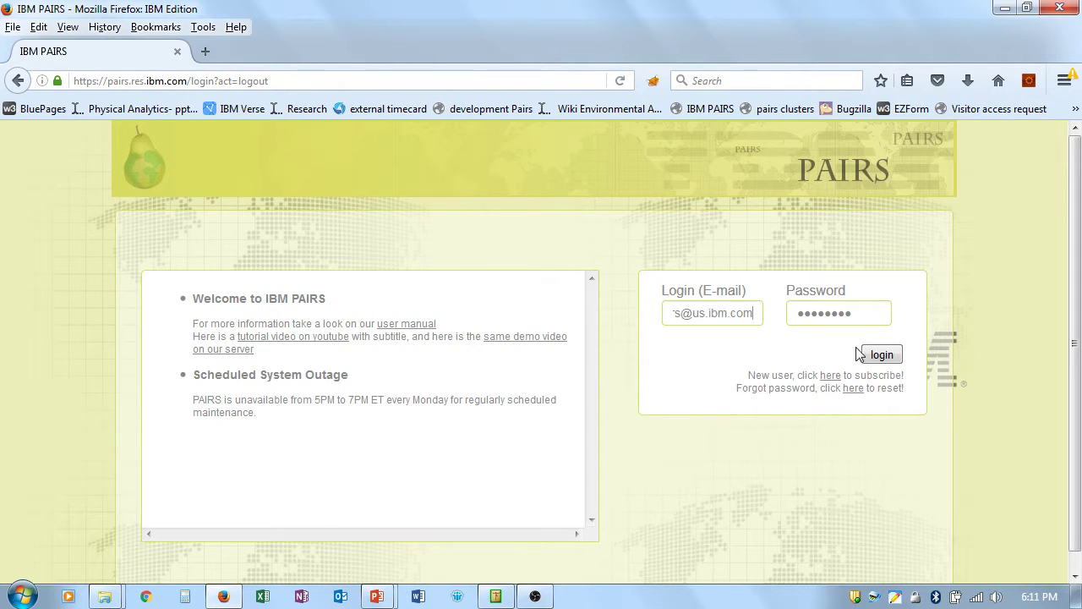
click(879, 356)
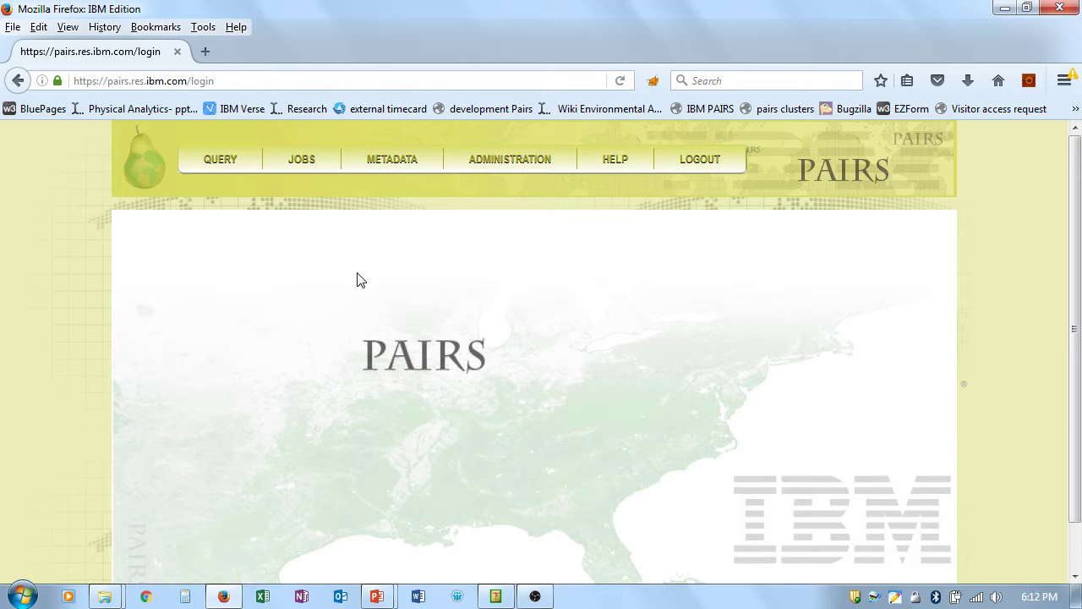
Step: Open METADATA > Dataset and browse the datasets from cimis-raster to nam-forecast
mouse_move(387, 161)
click(385, 186)
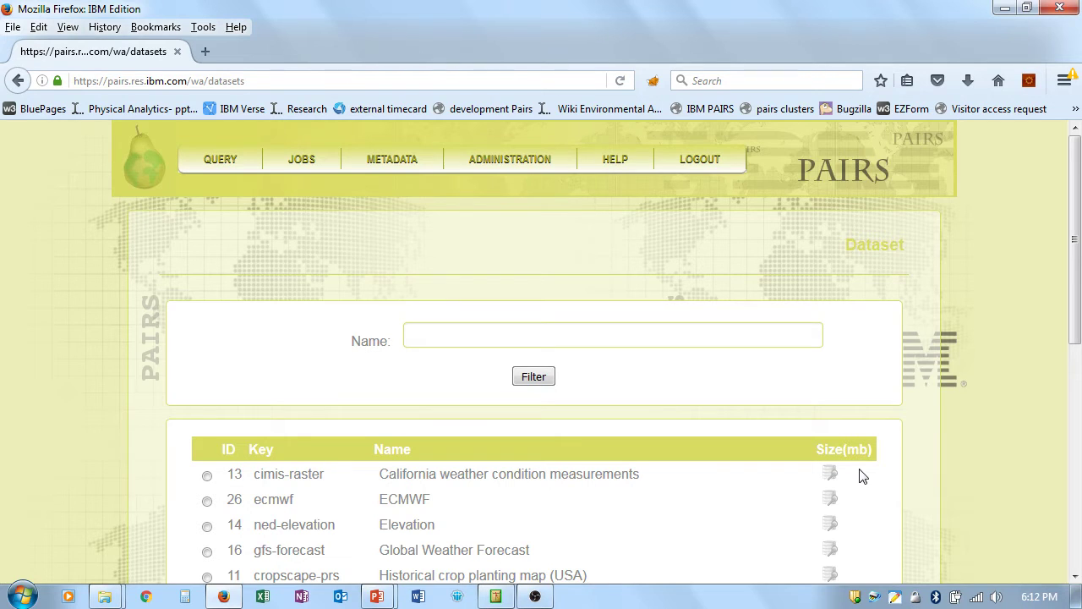
scroll(859, 470, down, 1)
scroll(861, 476, down, 3)
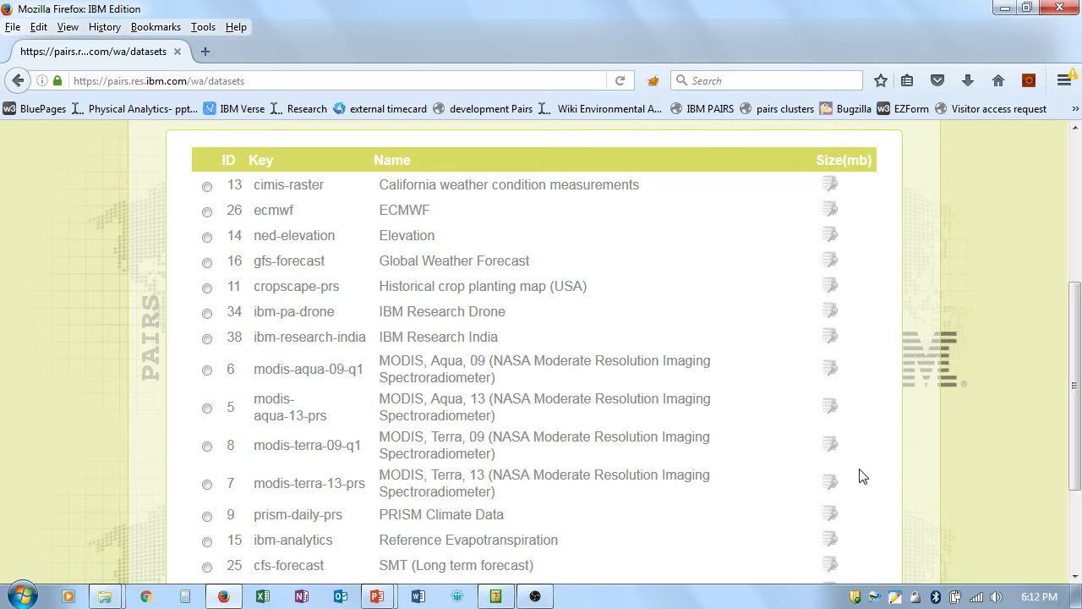
scroll(863, 476, down, 3)
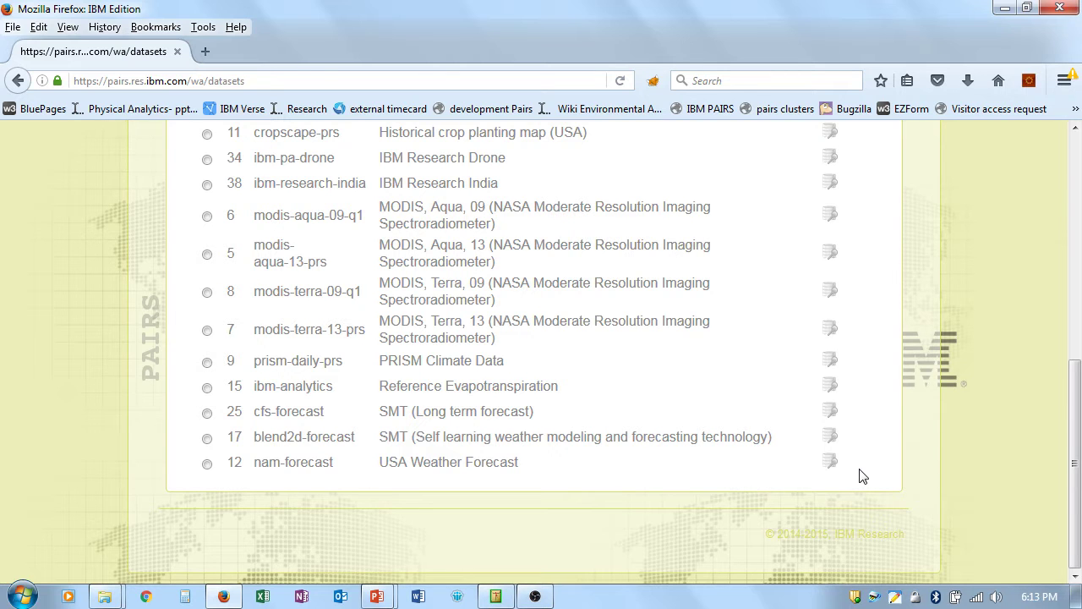
scroll(957, 549, up, 10)
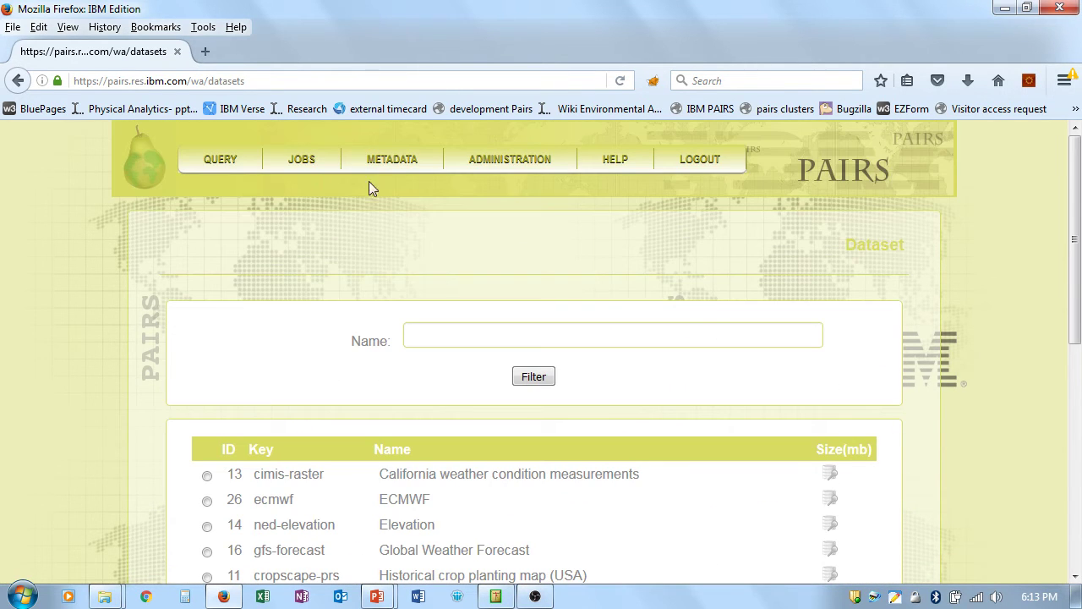
Step: Filter the Data layer catalogue by the USA Weather Forecast dataset and browse its layers
mouse_move(397, 169)
click(411, 206)
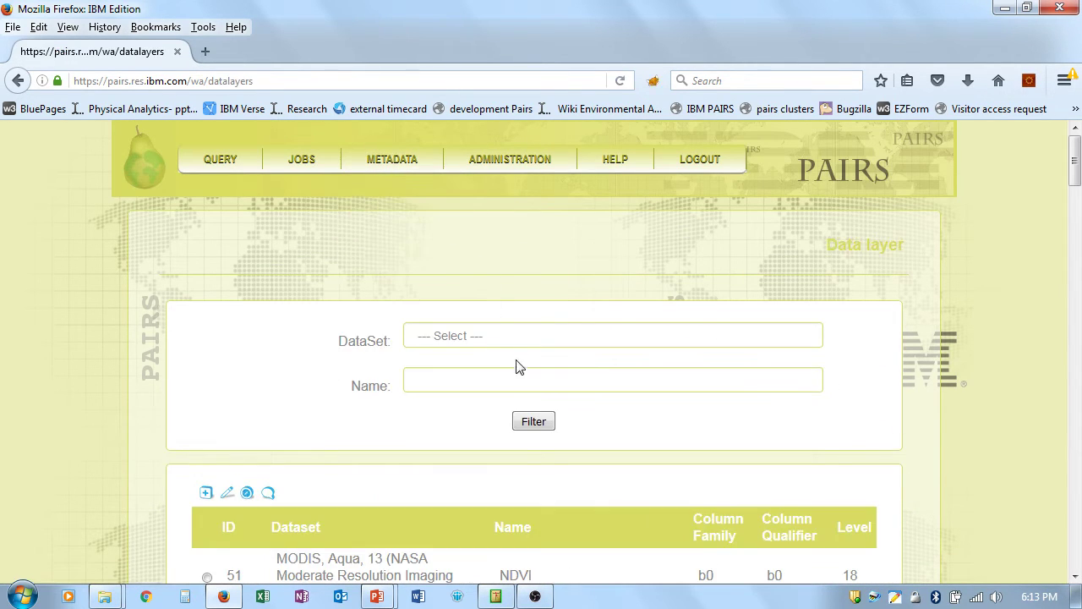
click(538, 335)
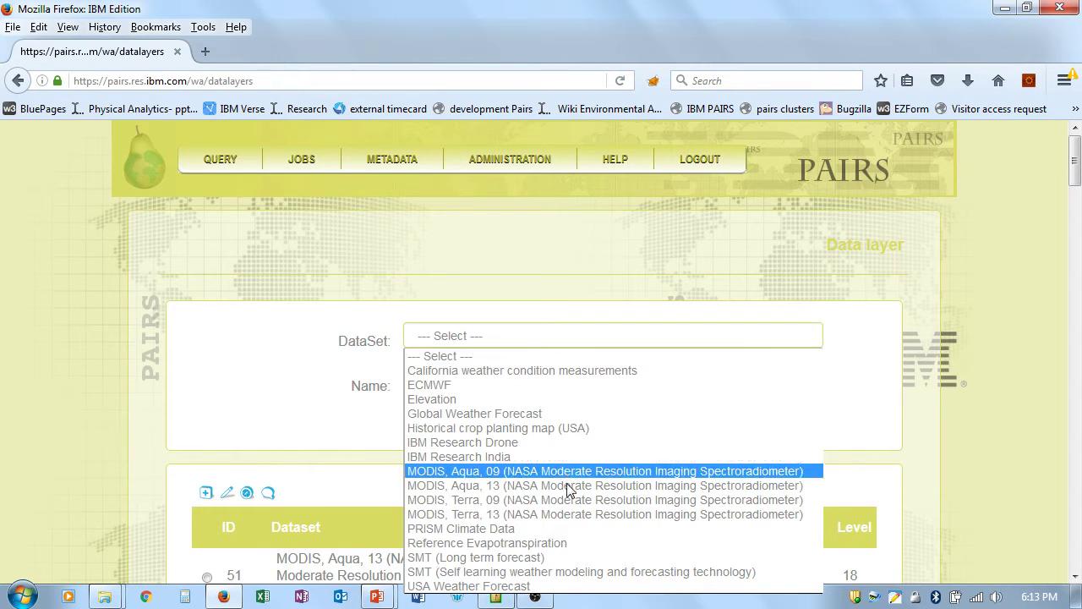
click(550, 585)
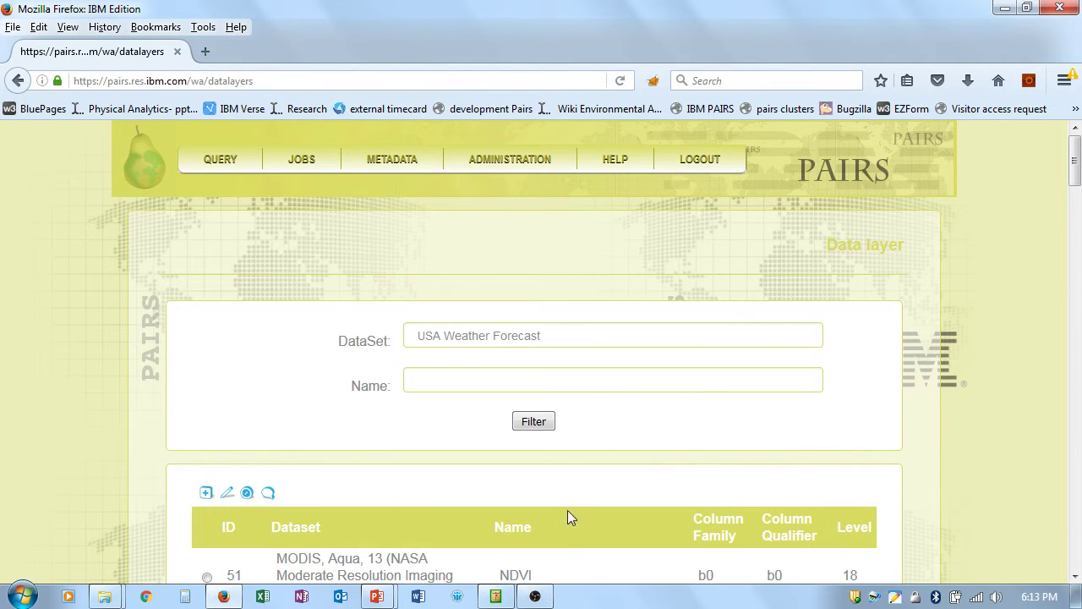
click(546, 425)
scroll(827, 430, down, 1)
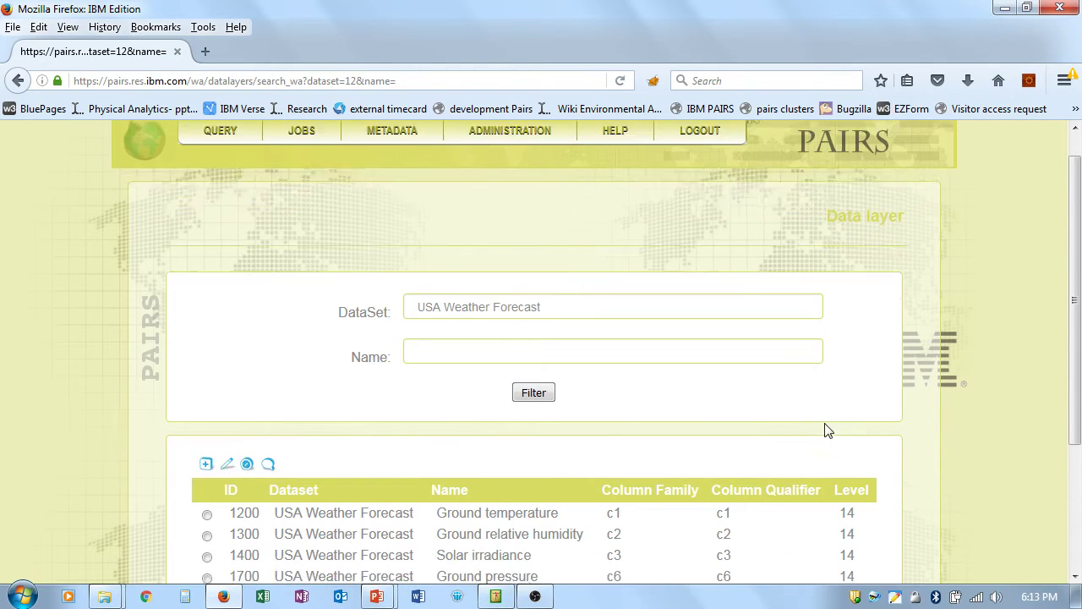
scroll(826, 430, down, 2)
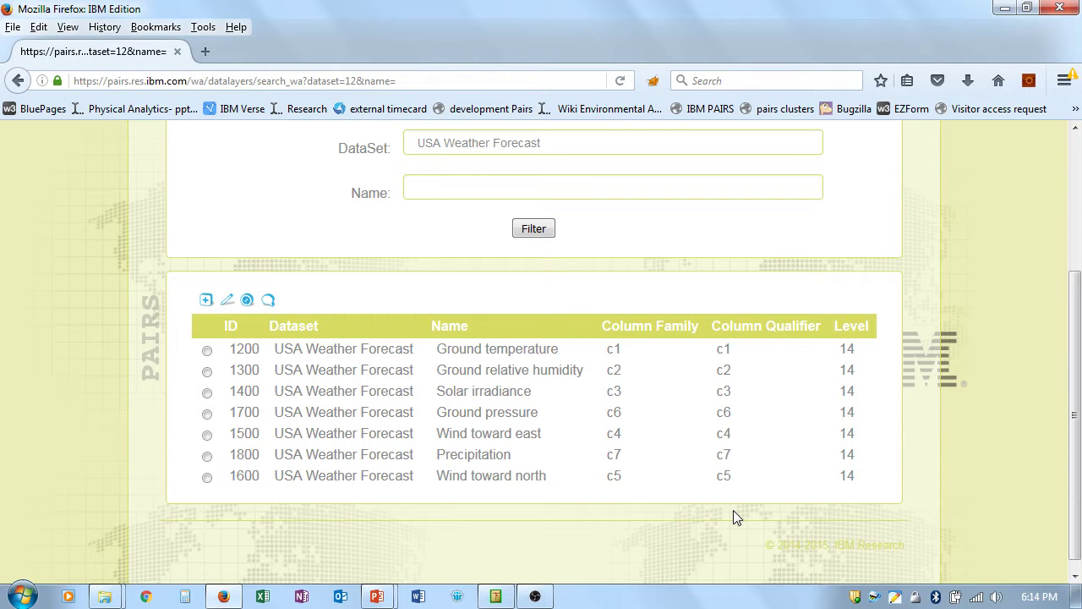
scroll(733, 510, up, 3)
Step: Open METADATA > Data table, listing the user-1-table-1 and user-2-table-1 point data tables
mouse_move(392, 161)
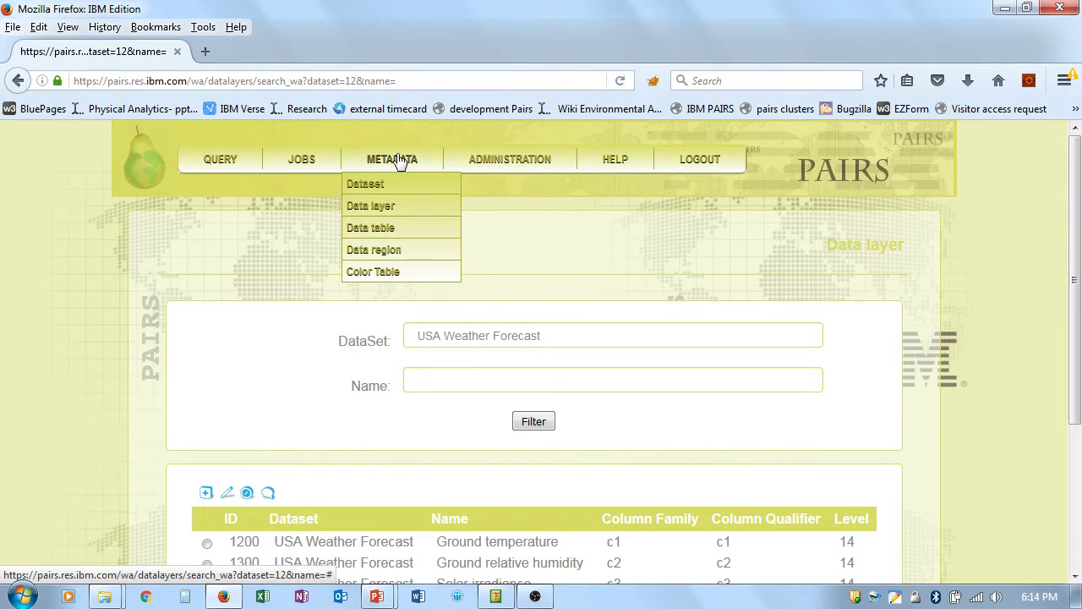
click(397, 228)
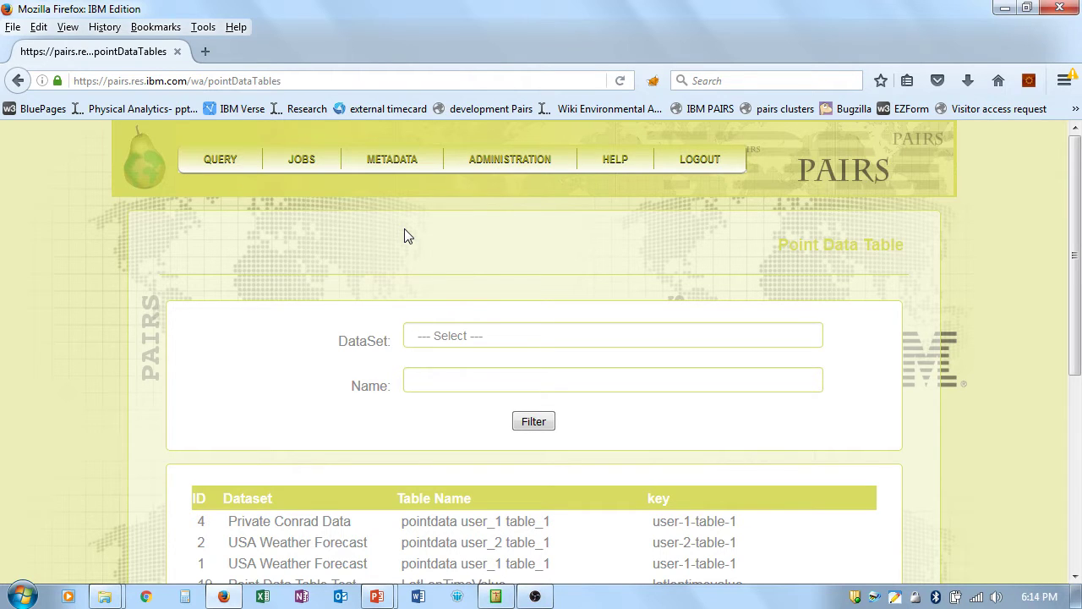
Step: Filter Data region by MODIS, Aqua, 09 with the red band layer and browse the regions
mouse_move(403, 172)
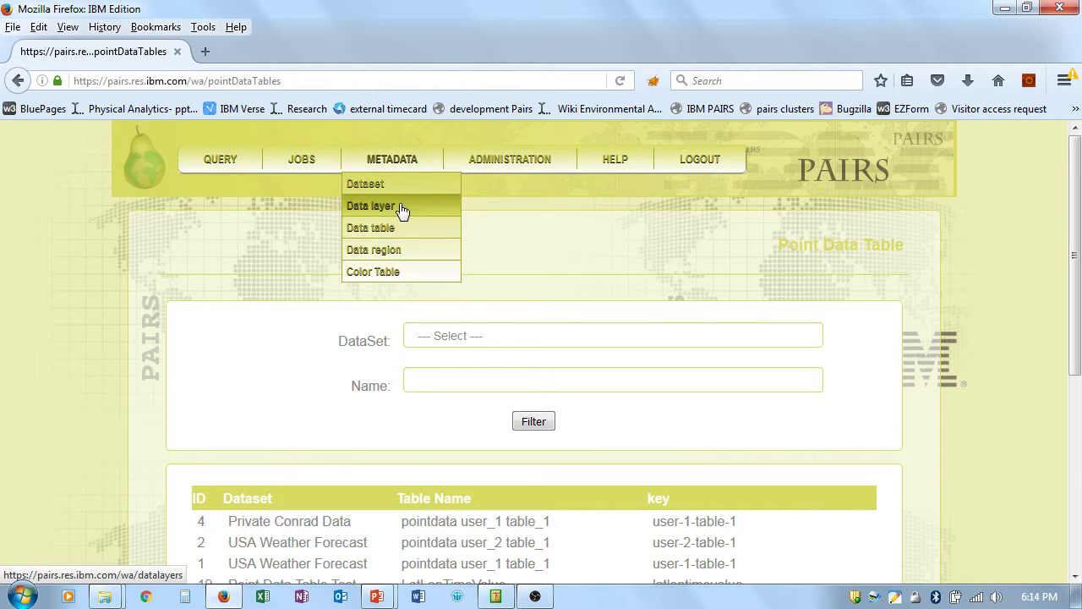
click(395, 251)
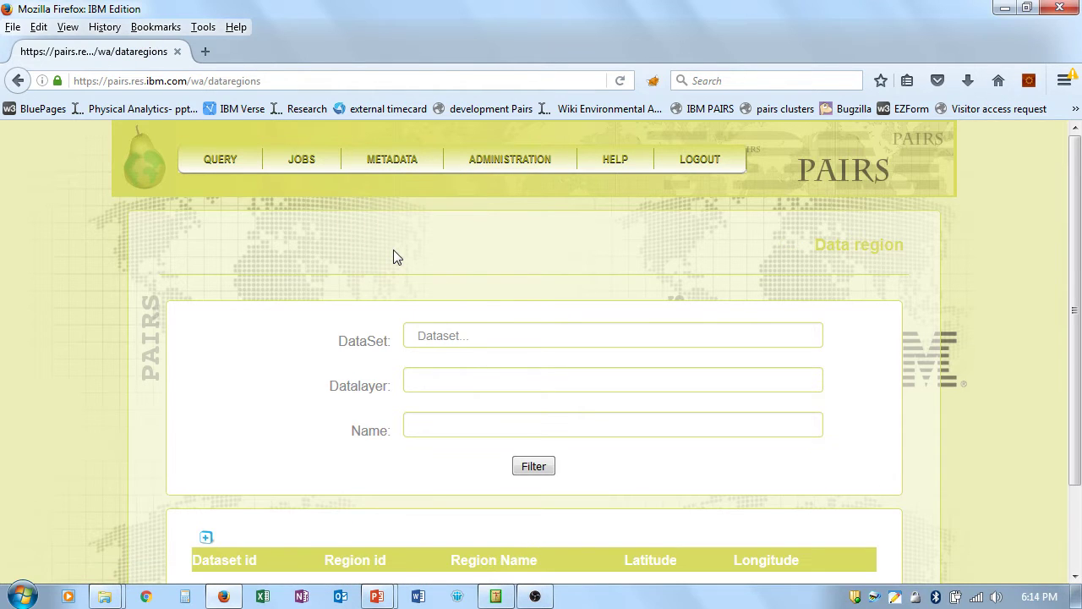
scroll(393, 249, down, 2)
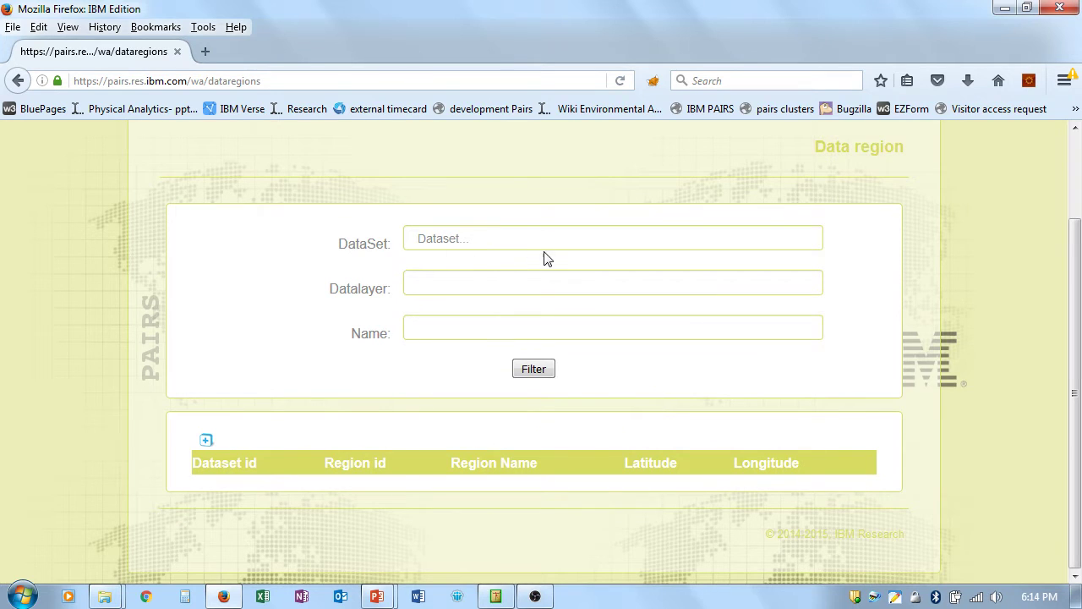
click(558, 243)
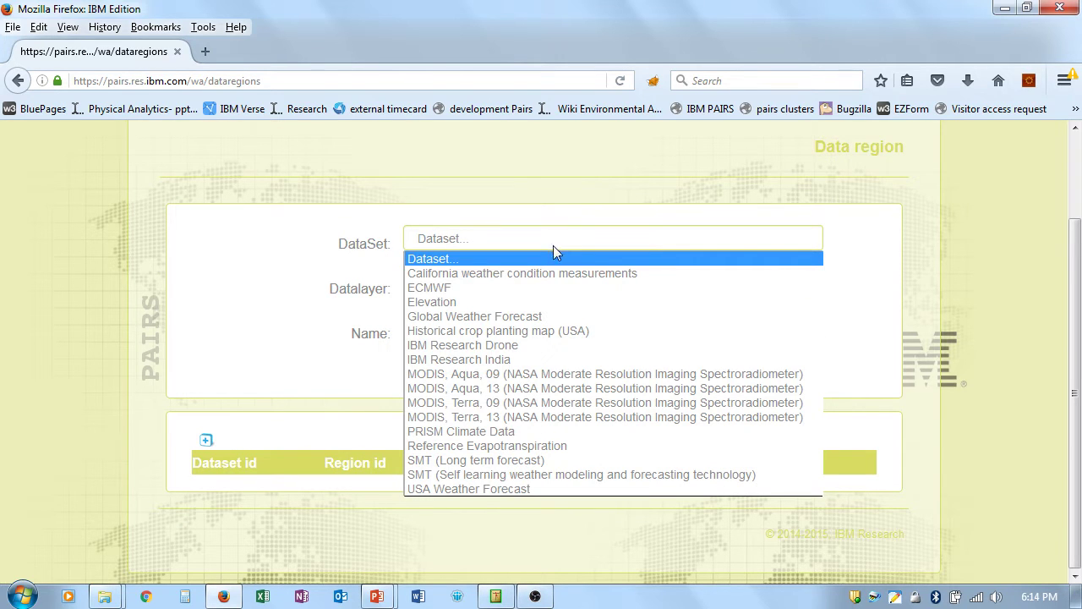
click(547, 381)
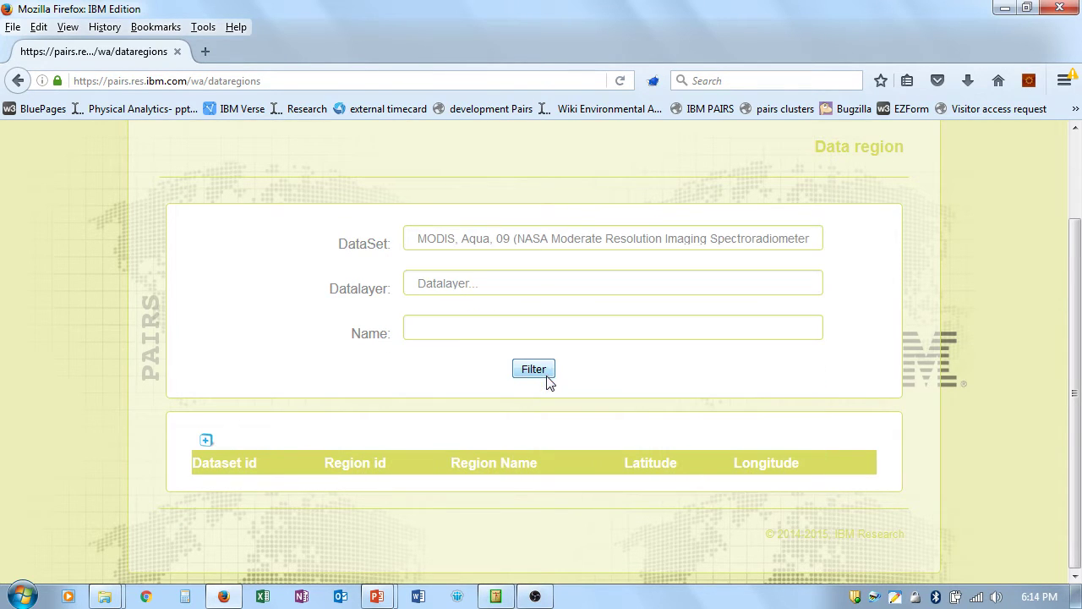
click(546, 284)
click(548, 322)
click(533, 369)
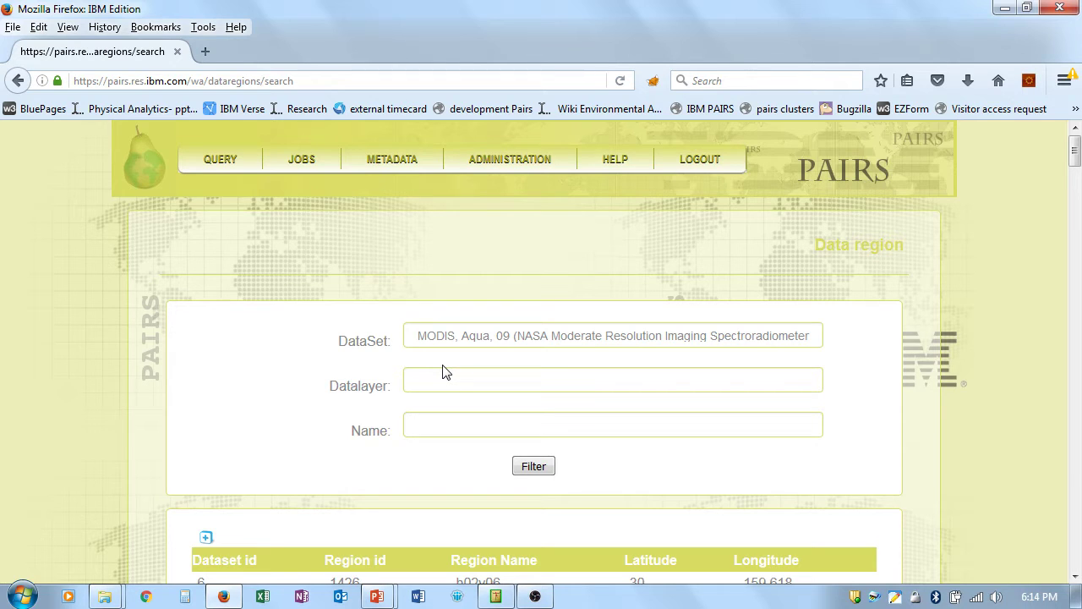
scroll(446, 373, down, 5)
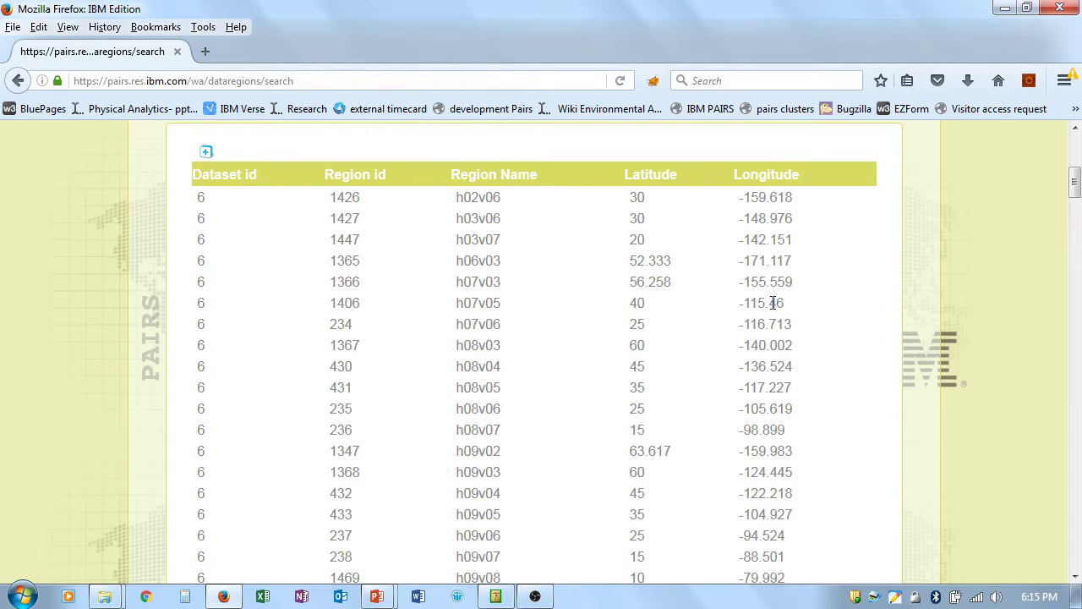
scroll(773, 303, down, 10)
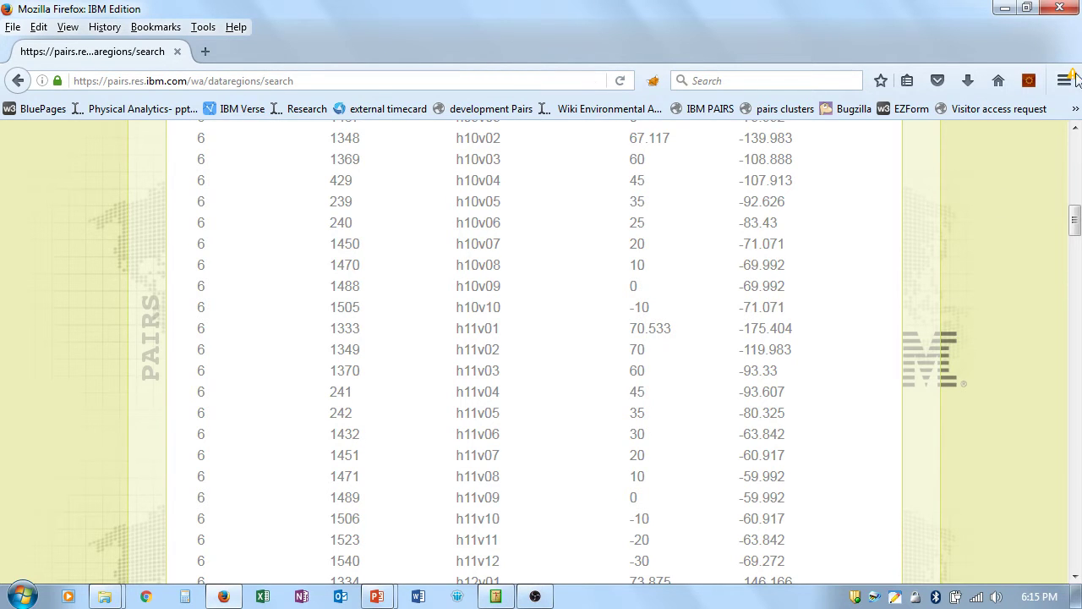
drag(1074, 218, 1062, 136)
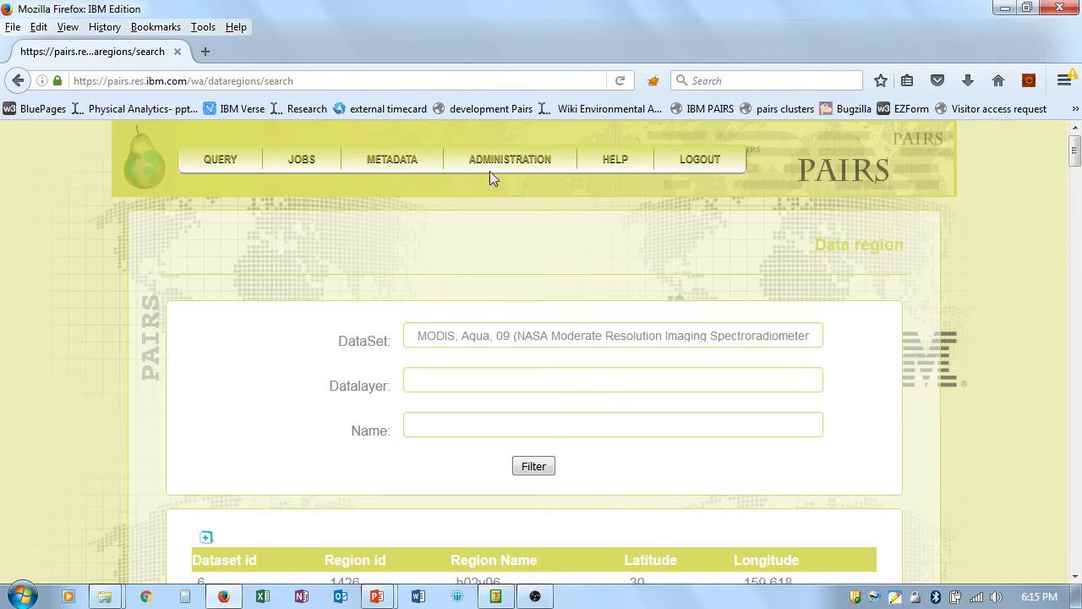
Step: Open the Radiator colour table for editing from the colour table catalogue, then bring up HELP
mouse_move(405, 166)
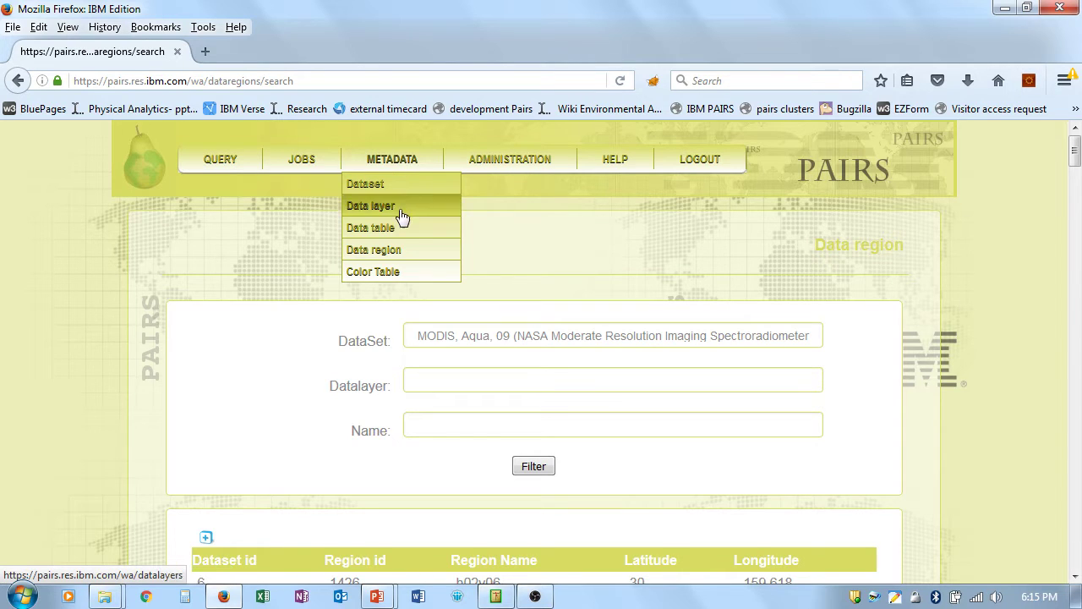
click(399, 275)
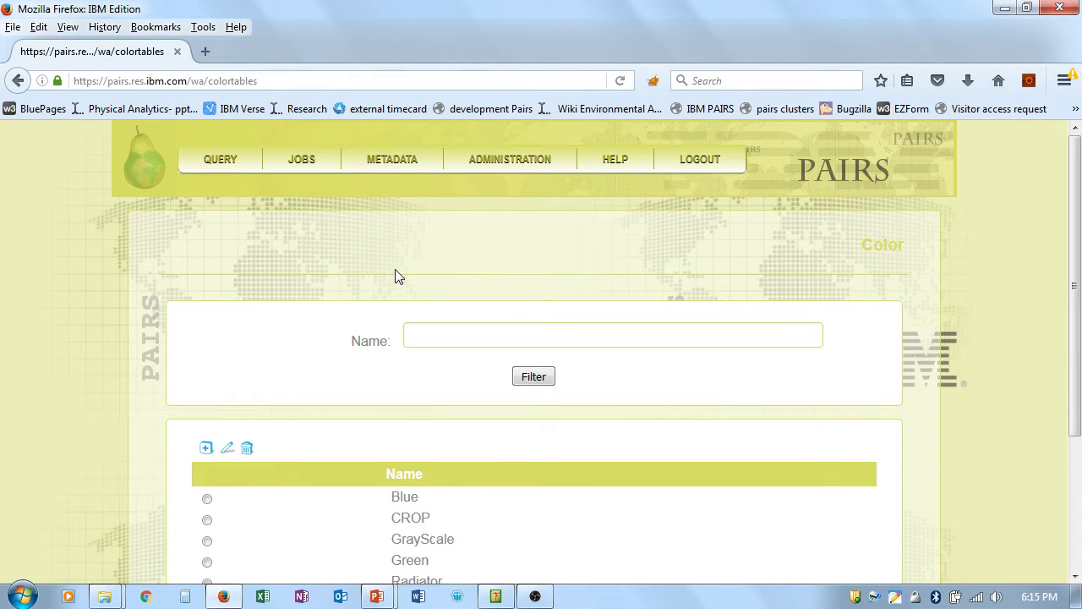
scroll(301, 363, down, 1)
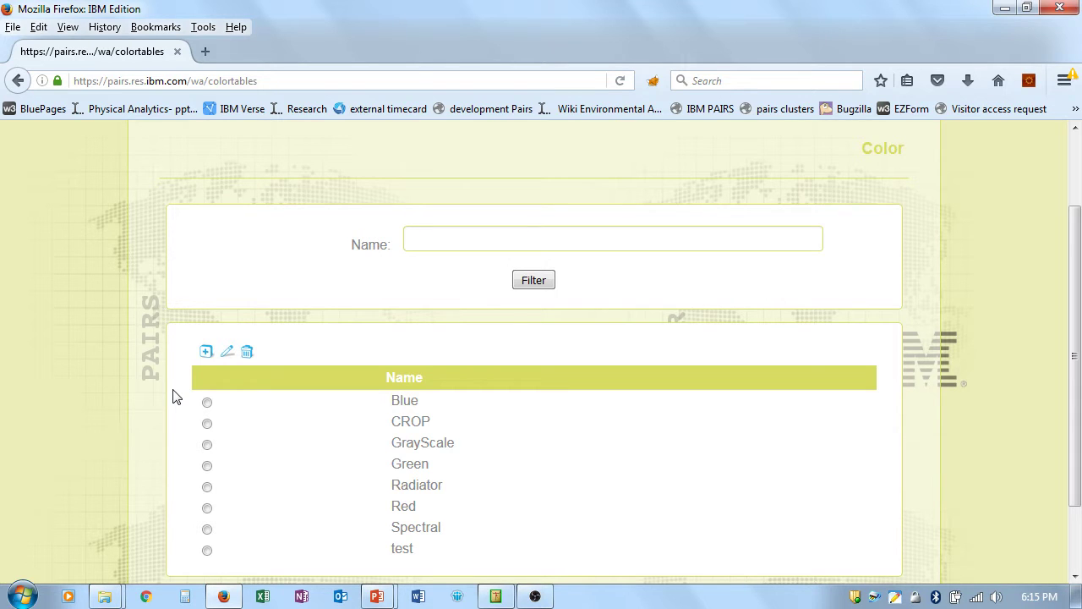
click(207, 487)
click(225, 353)
scroll(657, 381, down, 3)
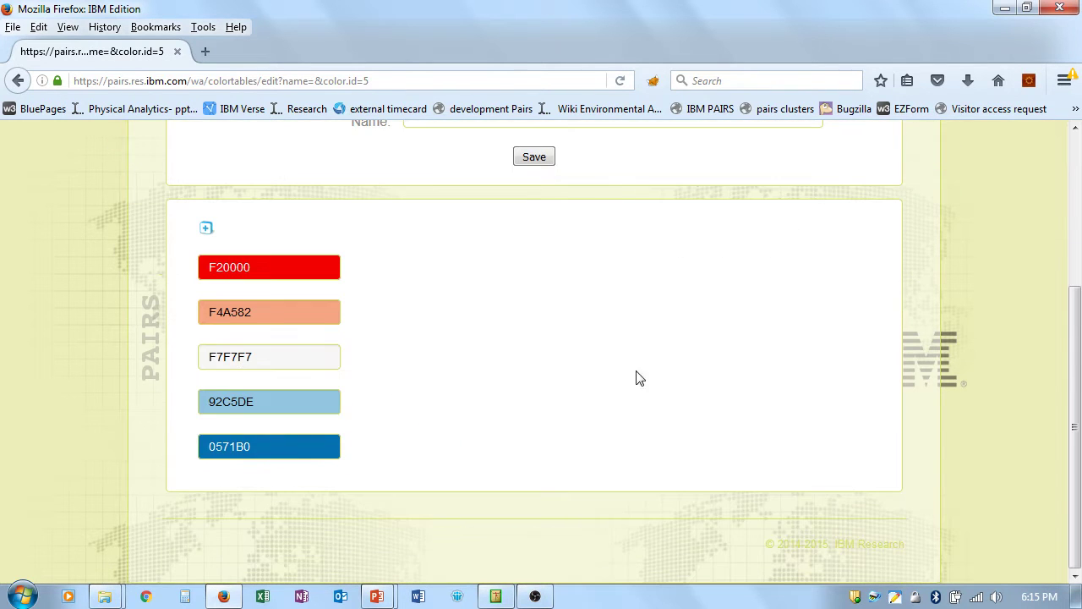
scroll(733, 414, up, 4)
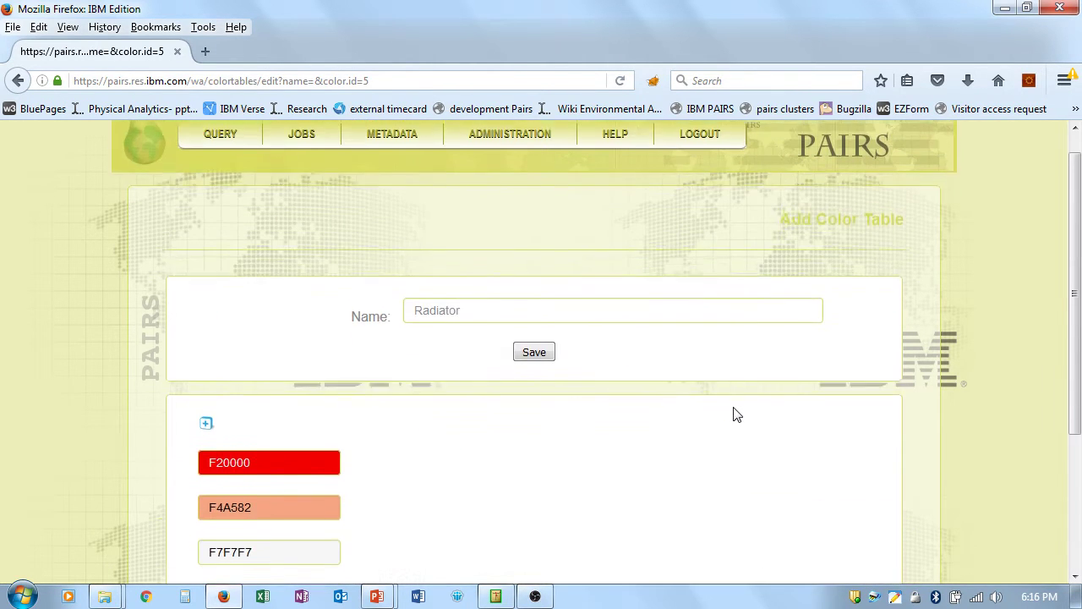
scroll(734, 414, up, 1)
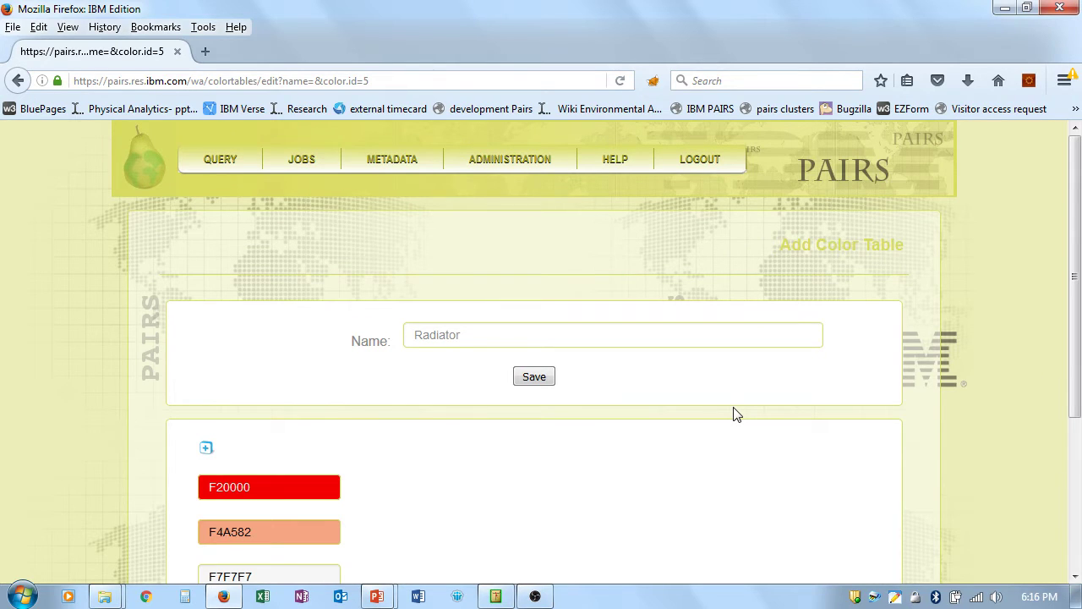
mouse_move(621, 169)
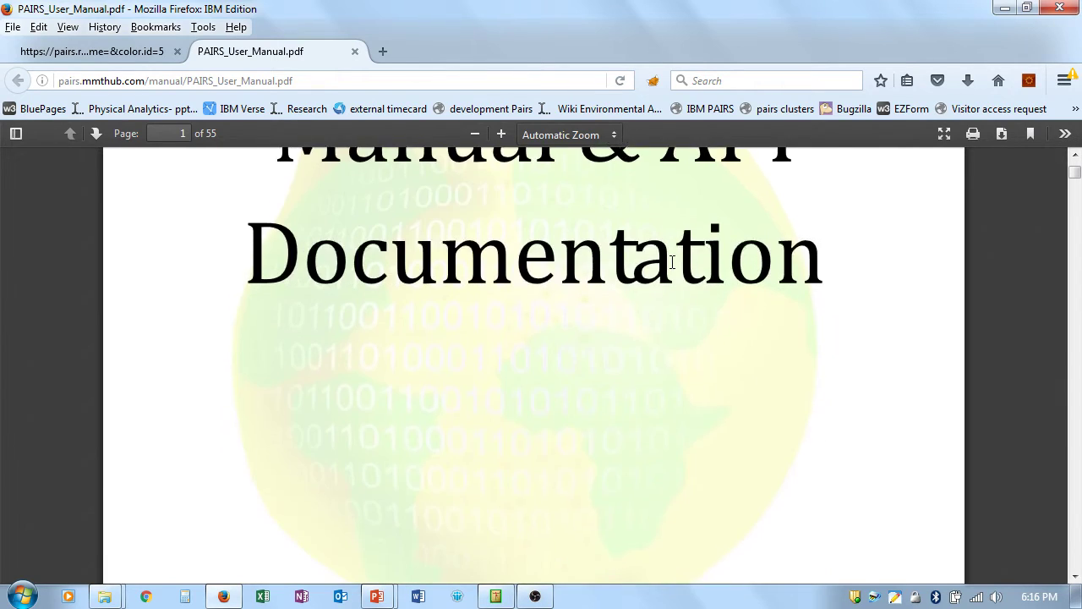
scroll(674, 276, down, 2)
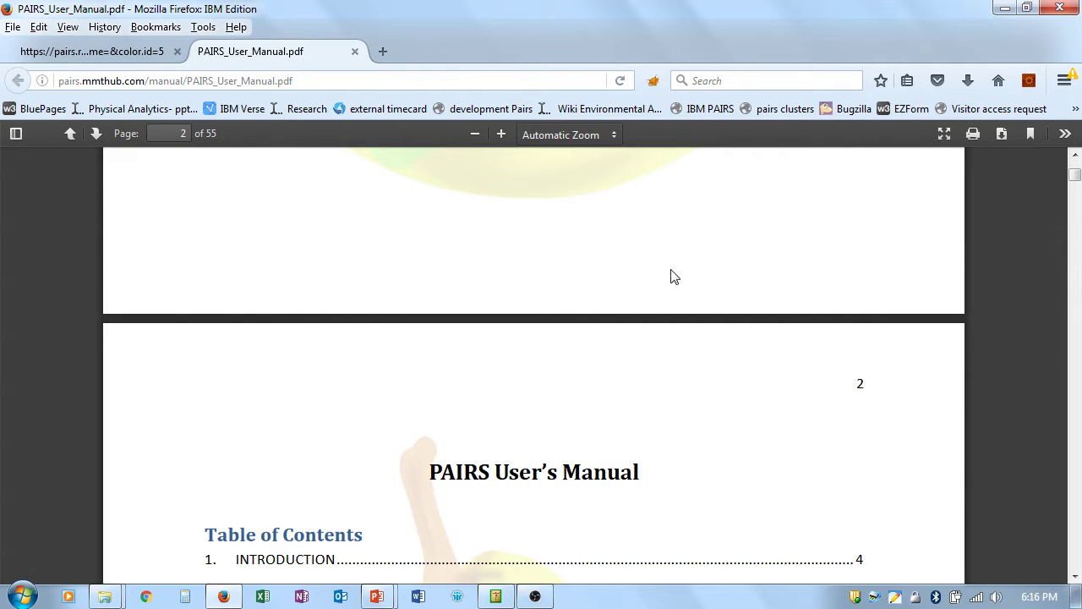
Step: Scroll the User Manual PDF to its Table of Contents and return to the Radiator colour table tab
click(146, 56)
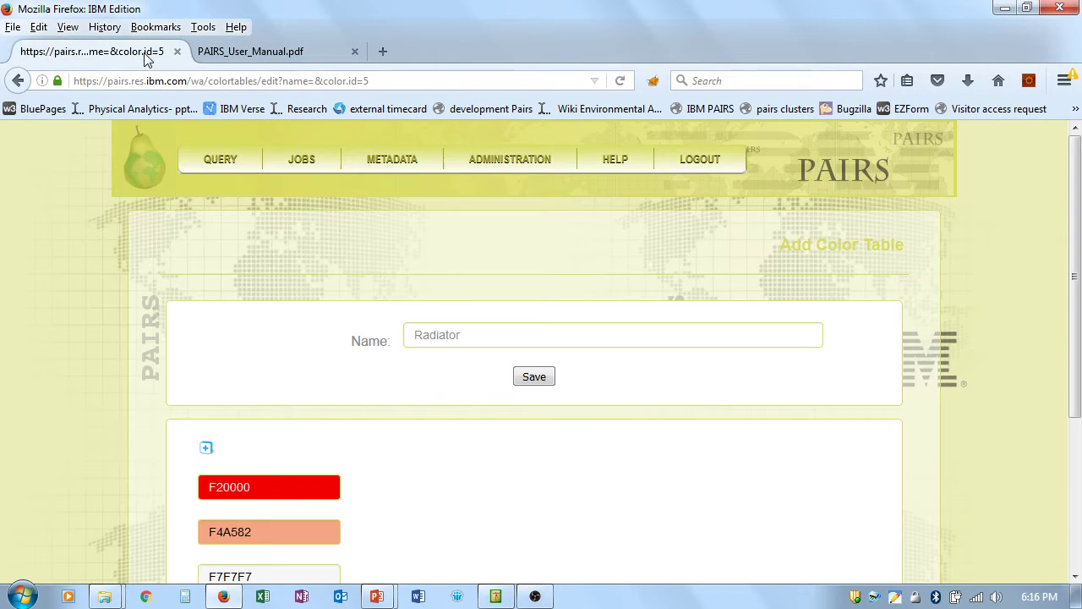
Step: Open HELP > Tutorials and HELP > Acknowledgement, each in a new tab
mouse_move(602, 166)
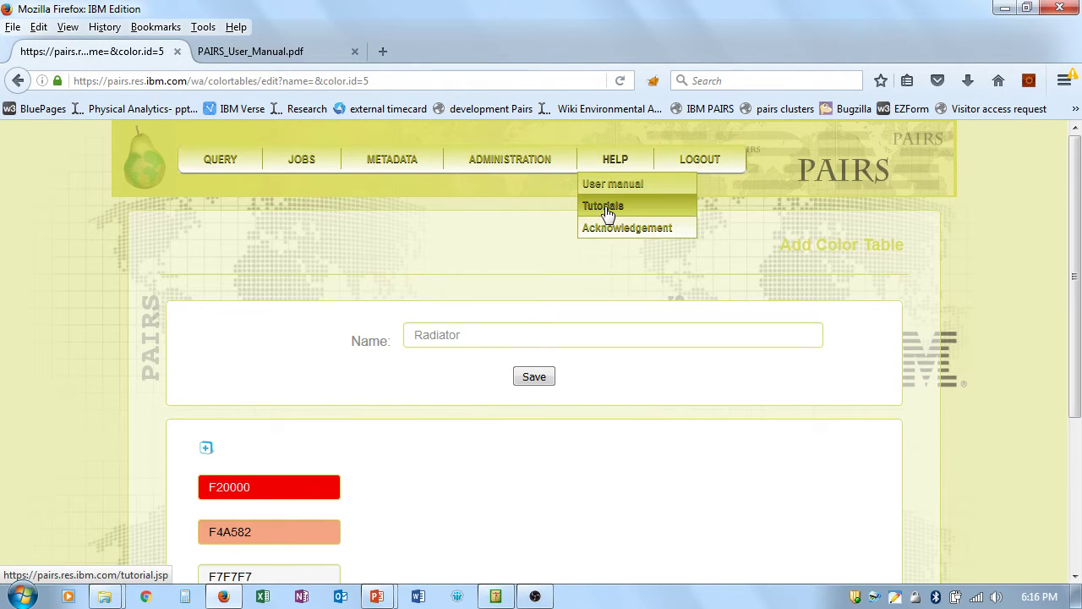
click(603, 207)
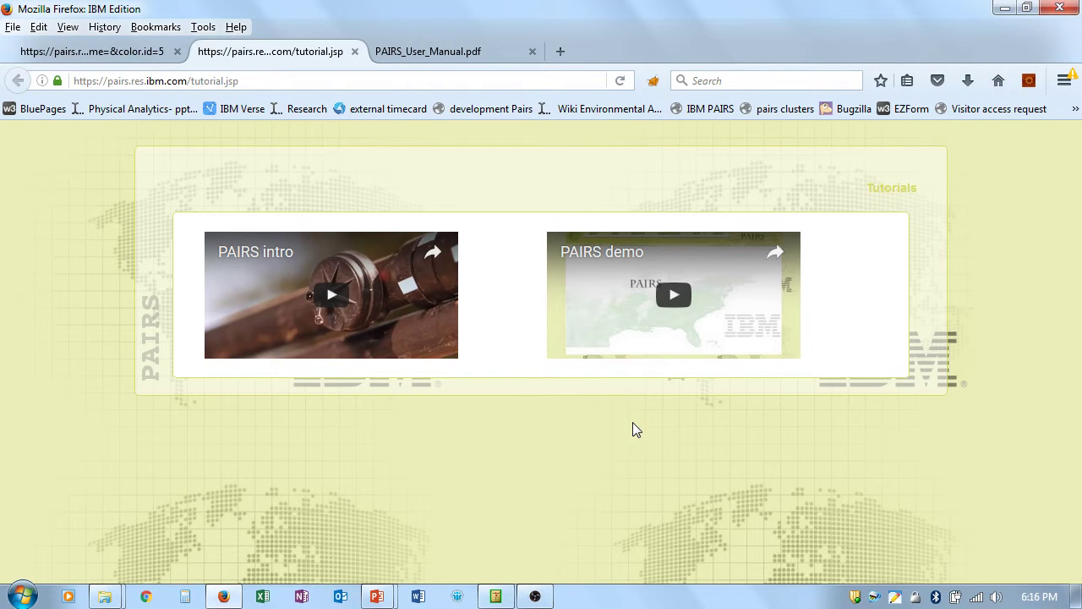
click(94, 57)
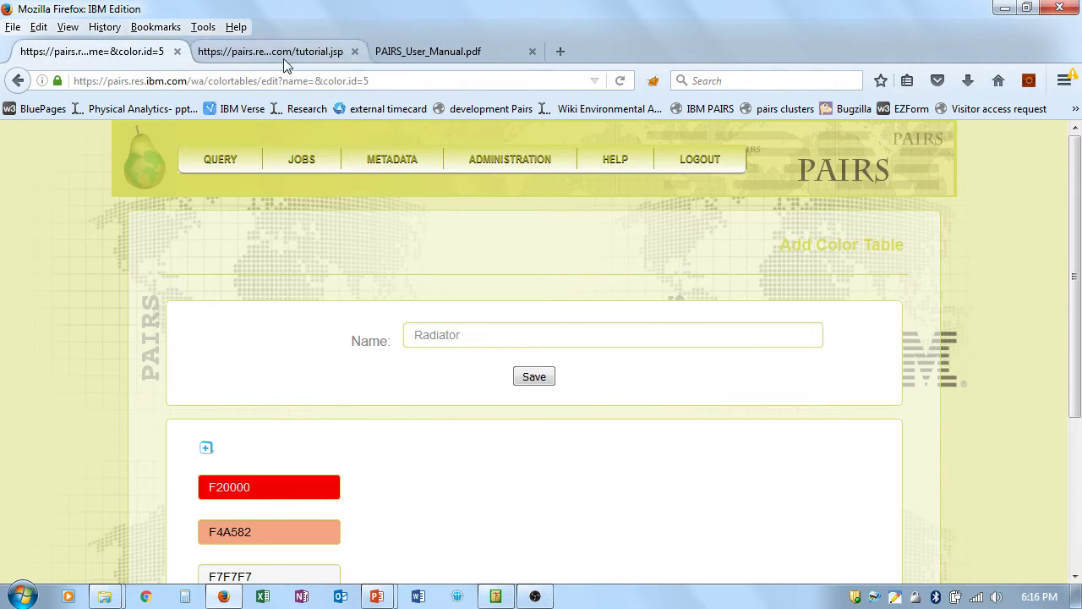
mouse_move(626, 160)
click(630, 230)
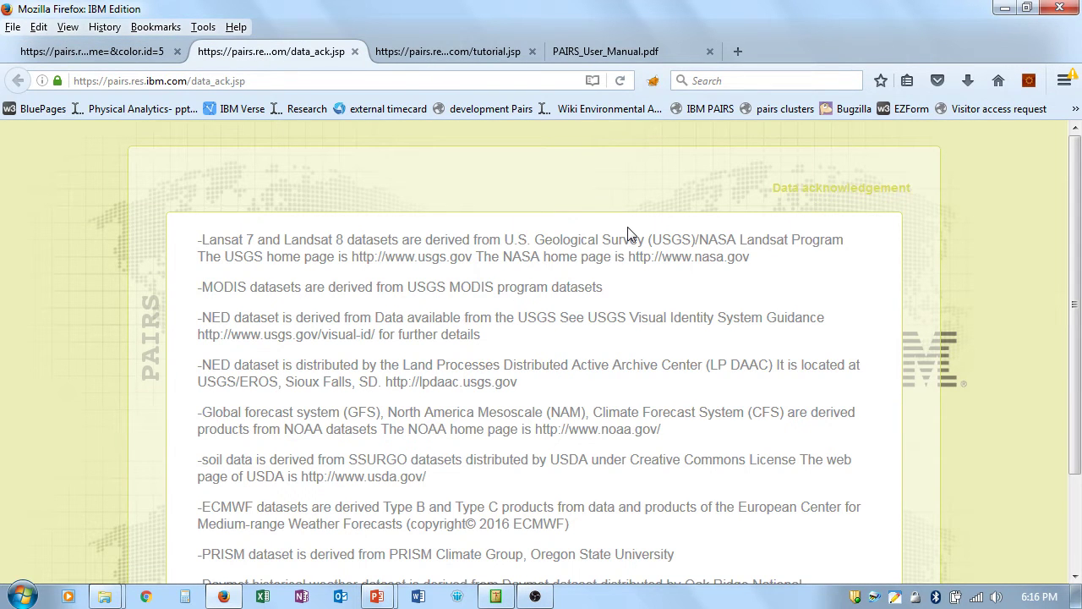
Step: Return to the first tab and start a QUERY > Submit new single-point query form
click(123, 54)
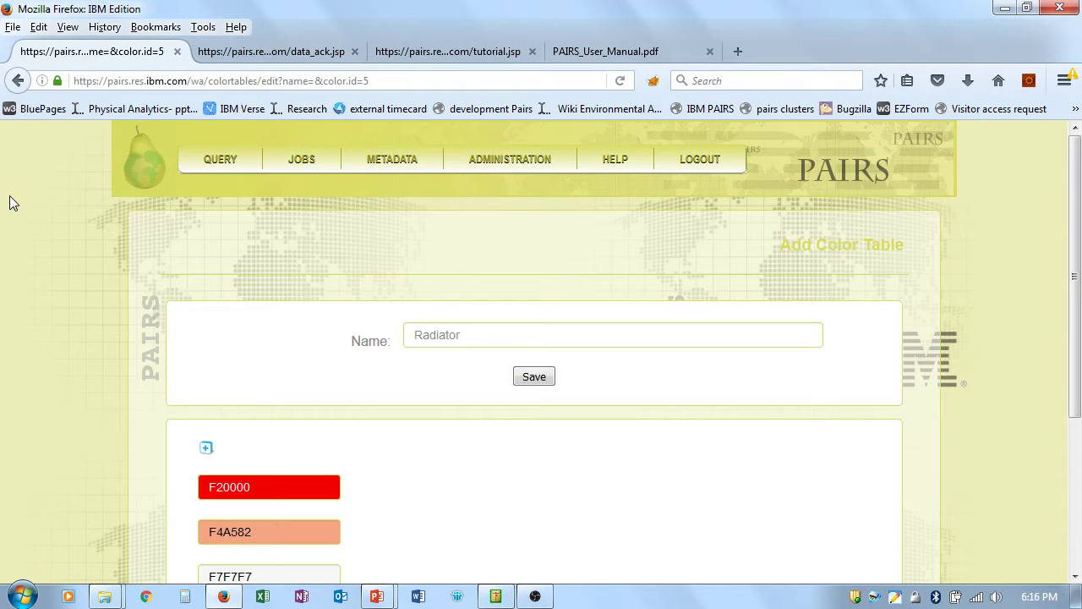
mouse_move(218, 162)
click(225, 186)
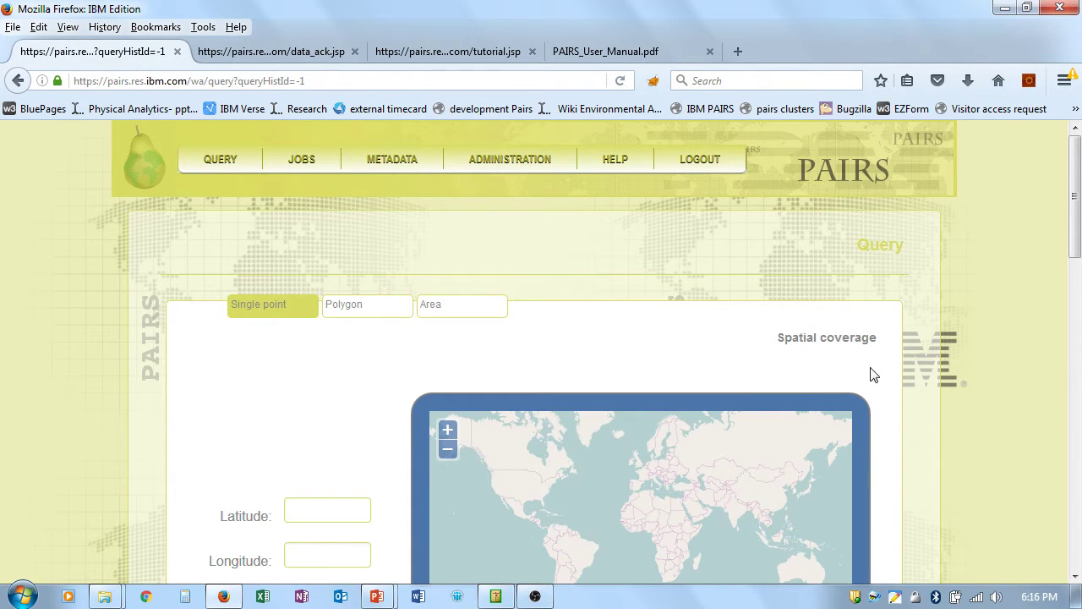
scroll(907, 385, down, 3)
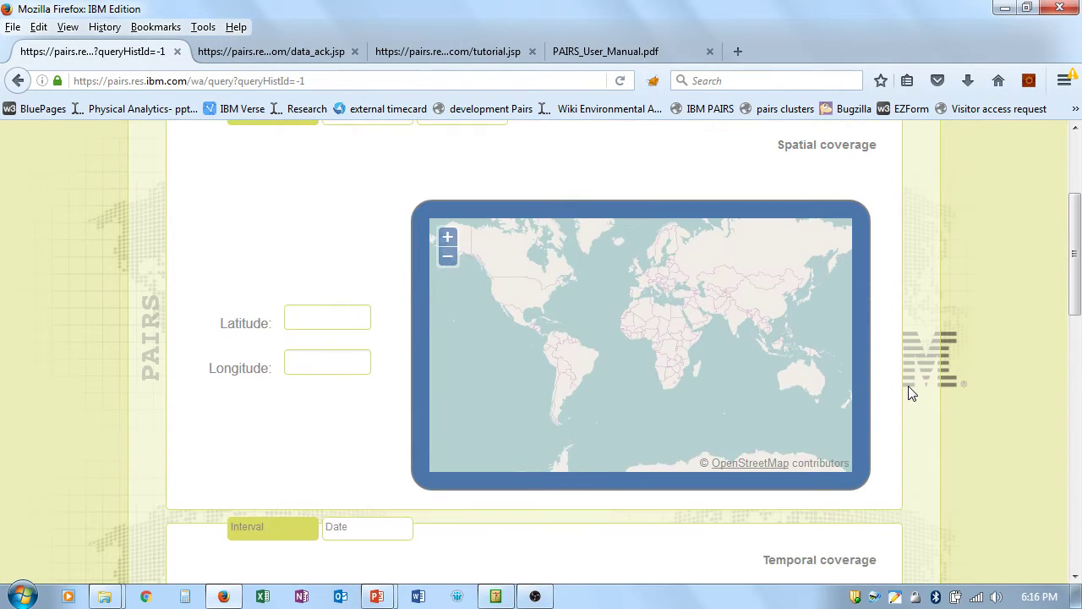
scroll(910, 391, up, 2)
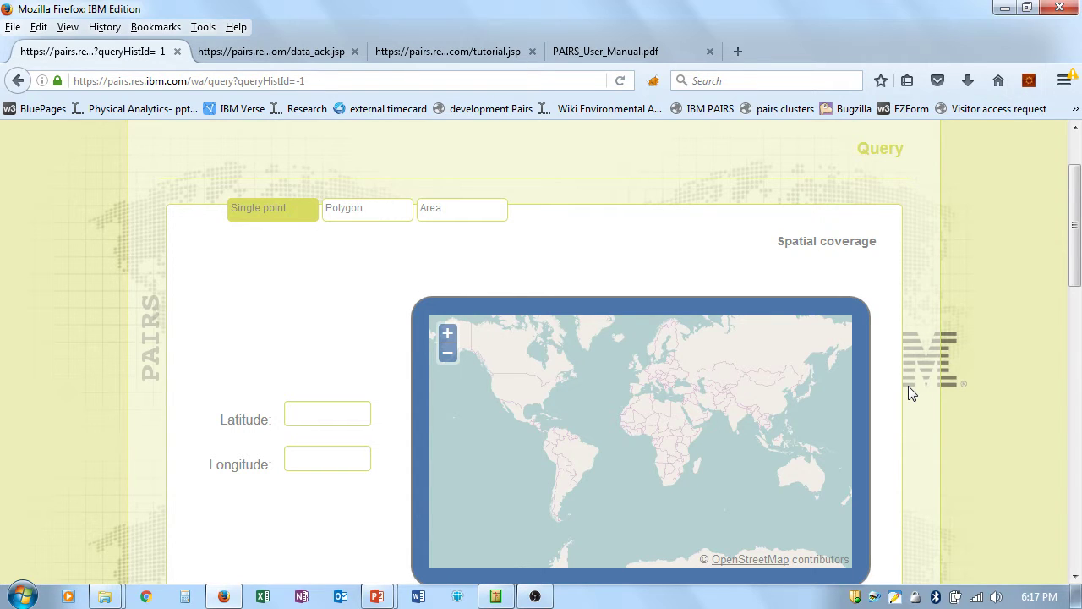
Step: Place the query point in Africa at latitude 19, longitude 12
click(657, 424)
drag(1079, 267, 1076, 393)
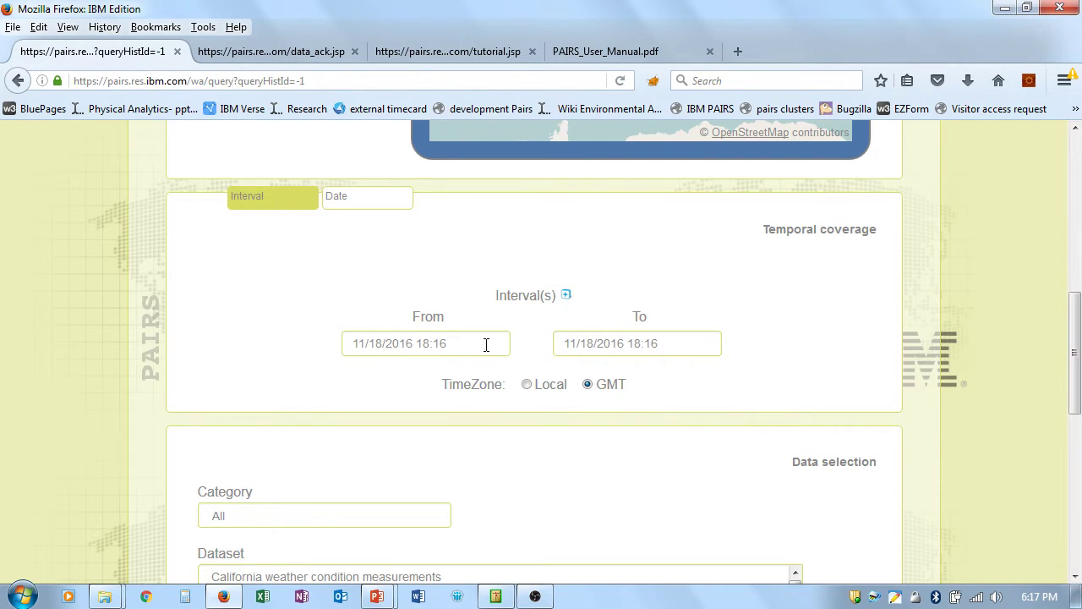
Step: Set the interval end date to May 18, 2017 (05/18/17 18:16)
click(653, 346)
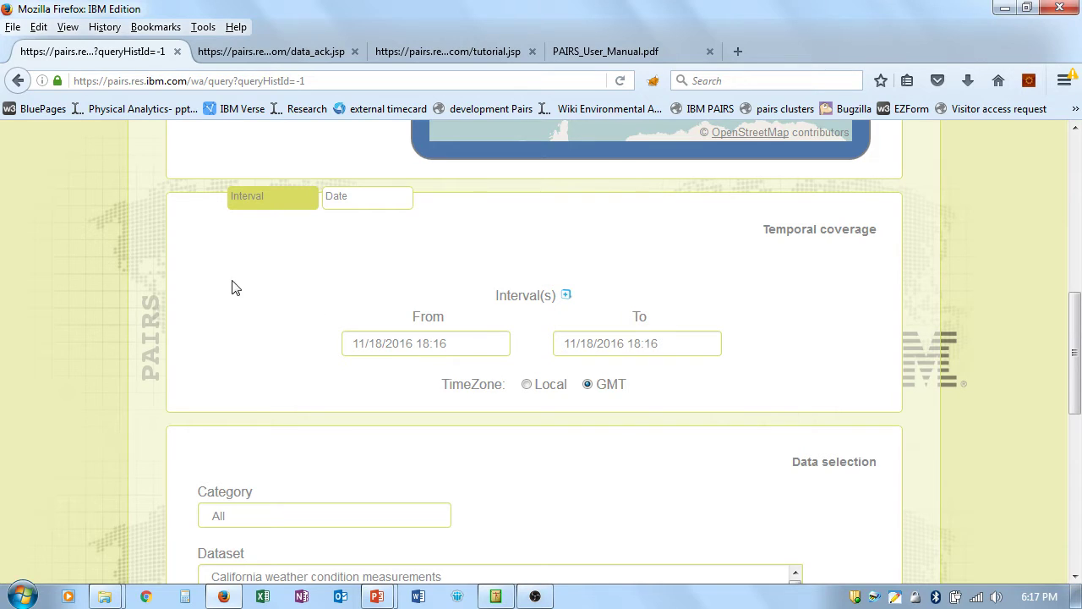
click(684, 350)
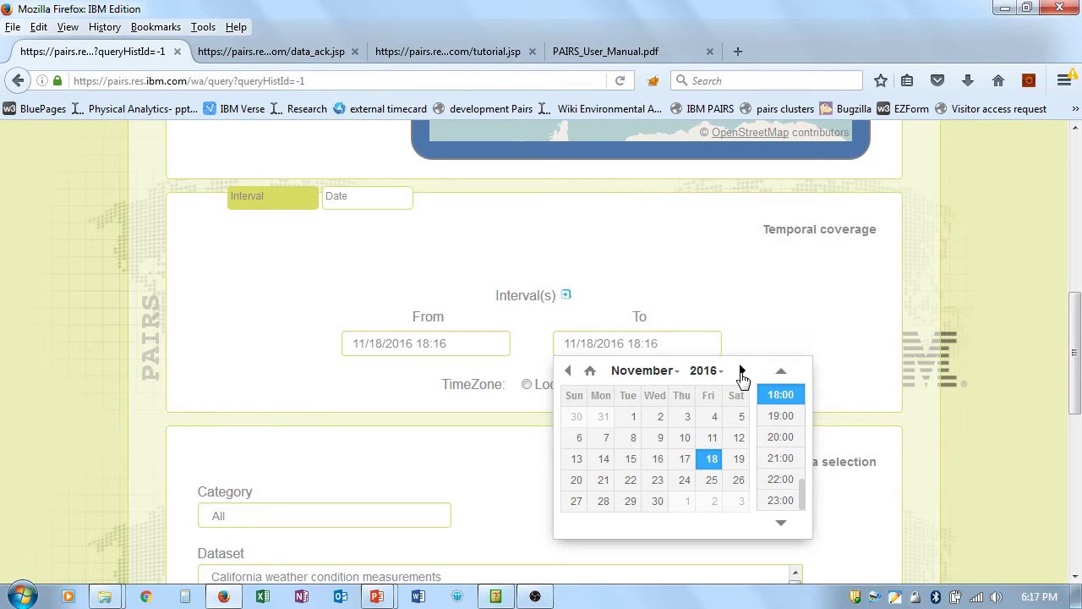
click(742, 371)
click(741, 372)
click(742, 371)
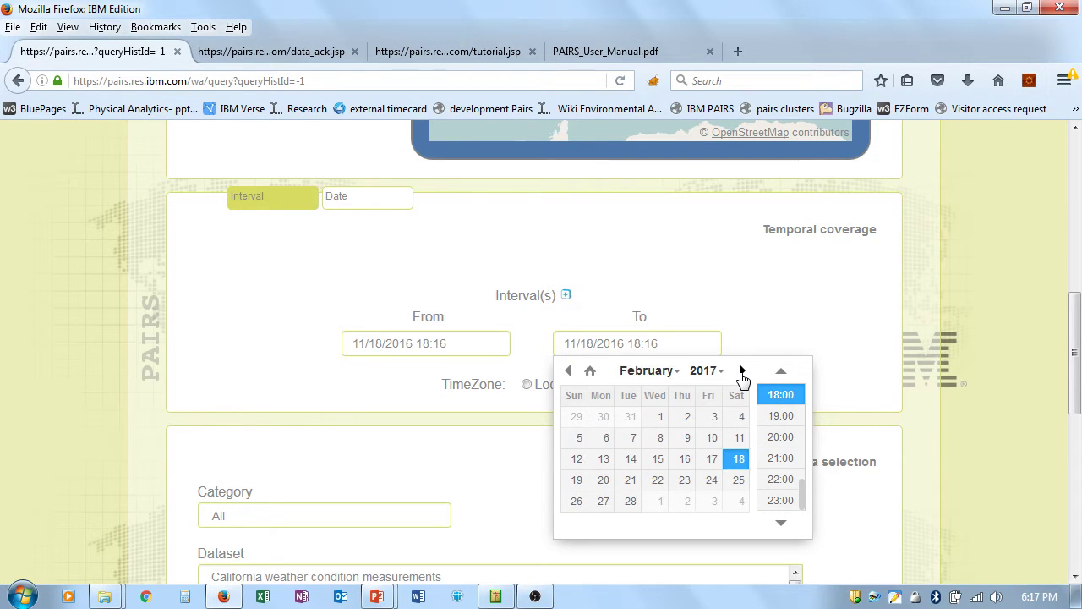
click(741, 371)
click(741, 371)
click(742, 371)
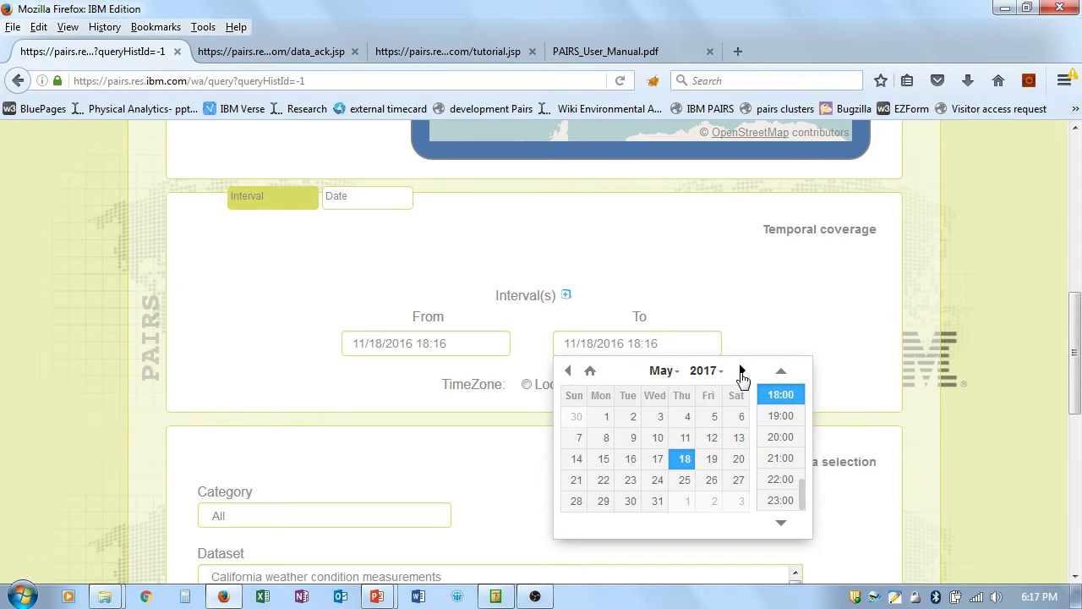
click(684, 463)
Step: Preview single-date snapshot mode, then return to the interval time range
click(375, 404)
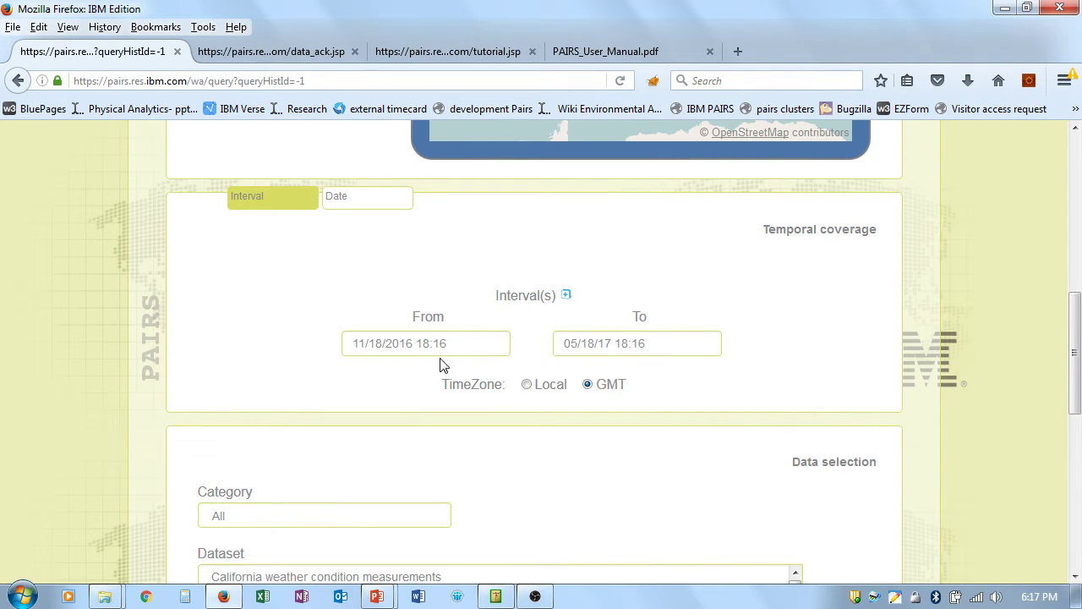
click(367, 204)
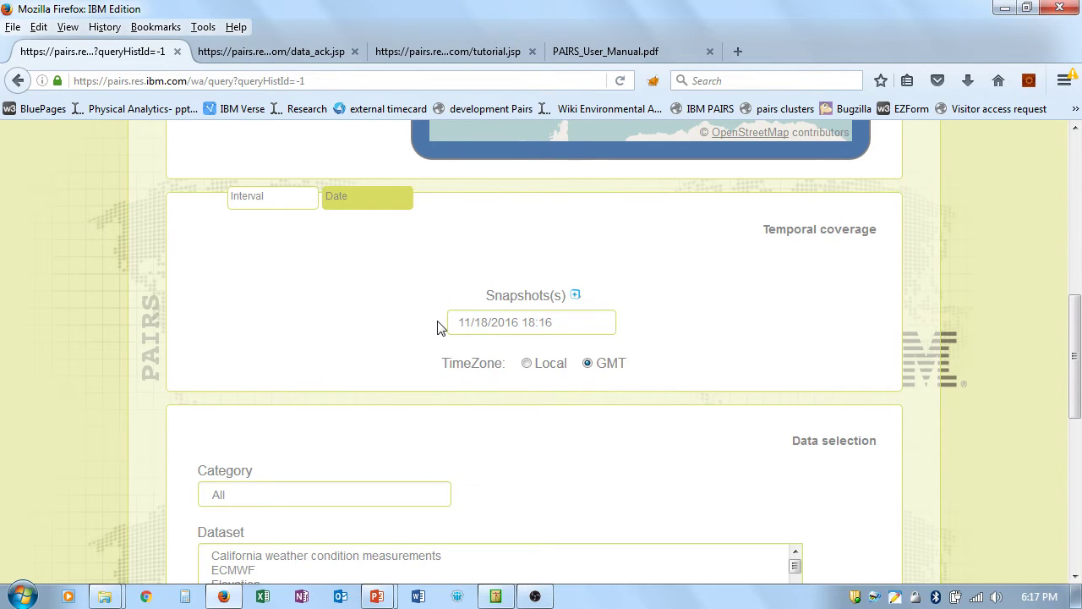
click(259, 200)
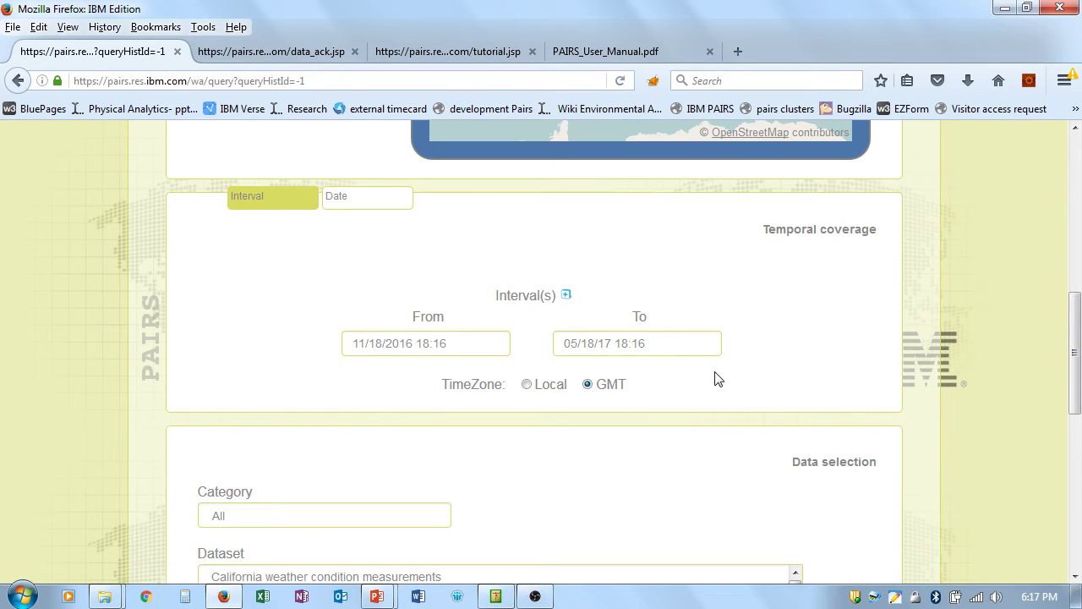
Step: Filter datasets to the Weather category and choose SMT (Long term forecast)
scroll(715, 379, down, 6)
click(307, 227)
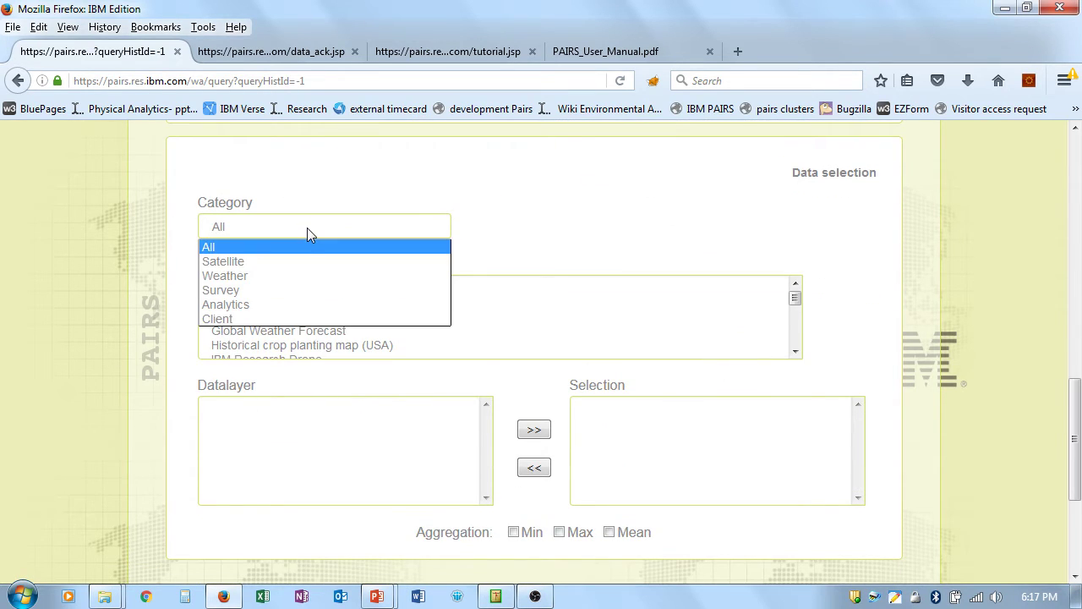
click(297, 275)
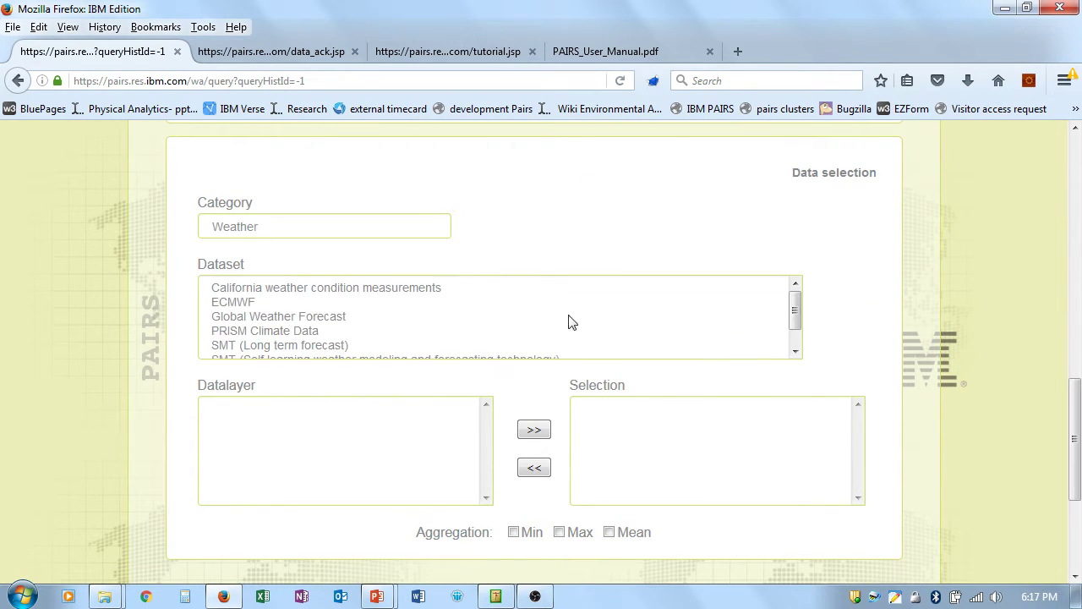
click(793, 325)
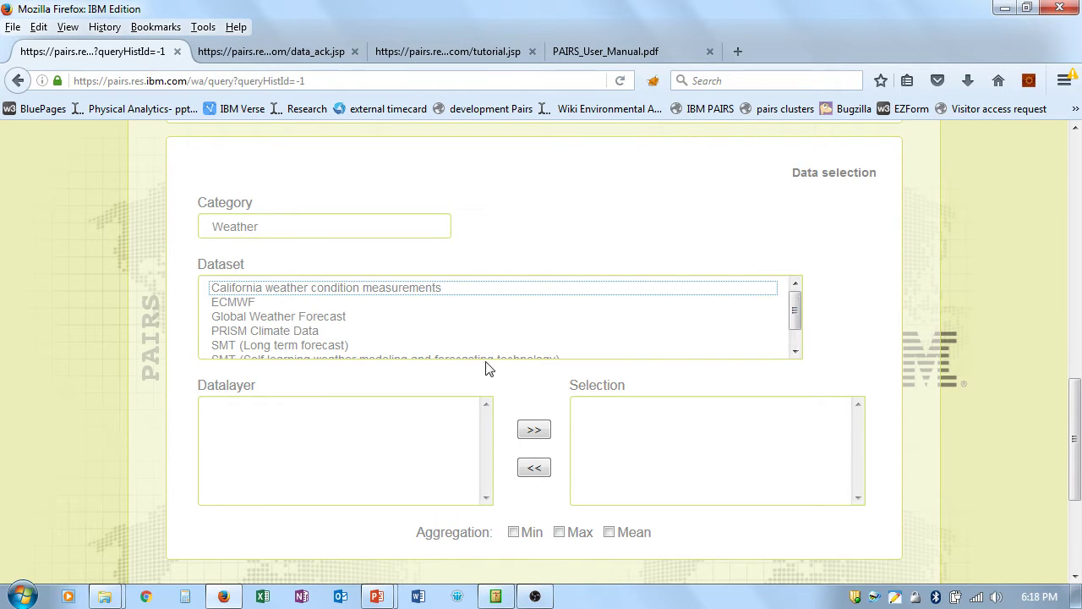
click(277, 347)
Step: Add all seven data layers, from Categorical rain down, and submit the query
click(284, 409)
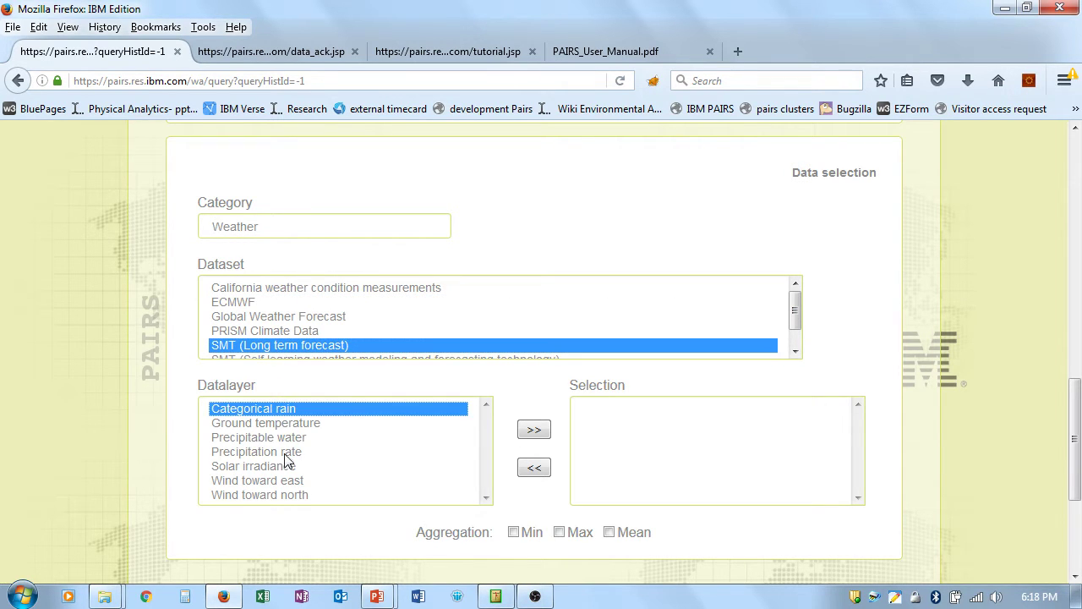
shift+click(286, 492)
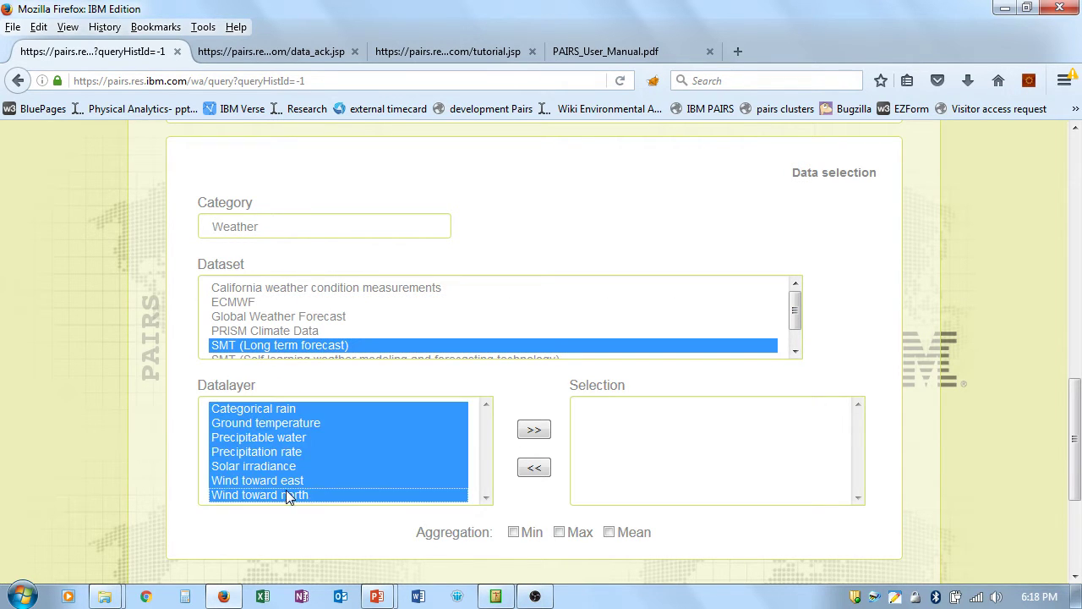
click(535, 432)
drag(1078, 424, 1076, 508)
click(534, 482)
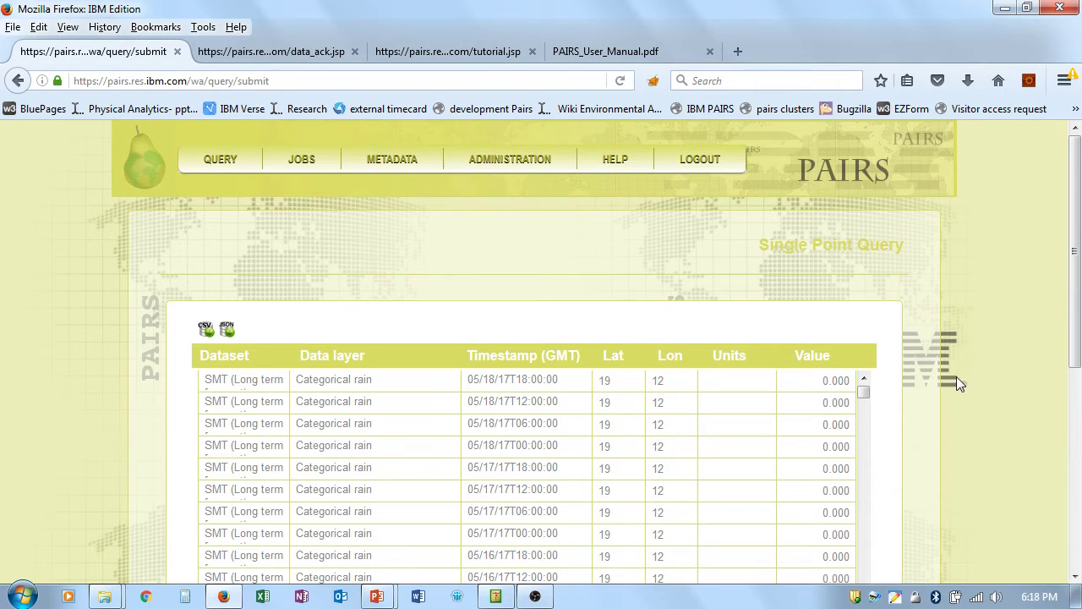
Step: Scroll through the results table to the Wind toward north values at 19, 12
scroll(962, 367, down, 5)
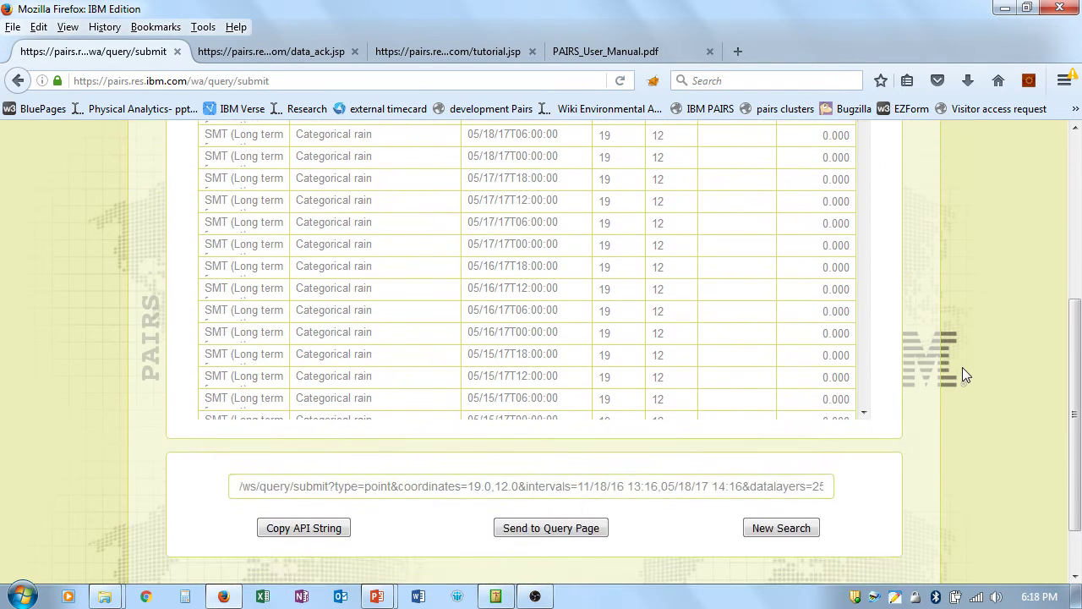
drag(1072, 380, 1072, 317)
drag(865, 214, 866, 351)
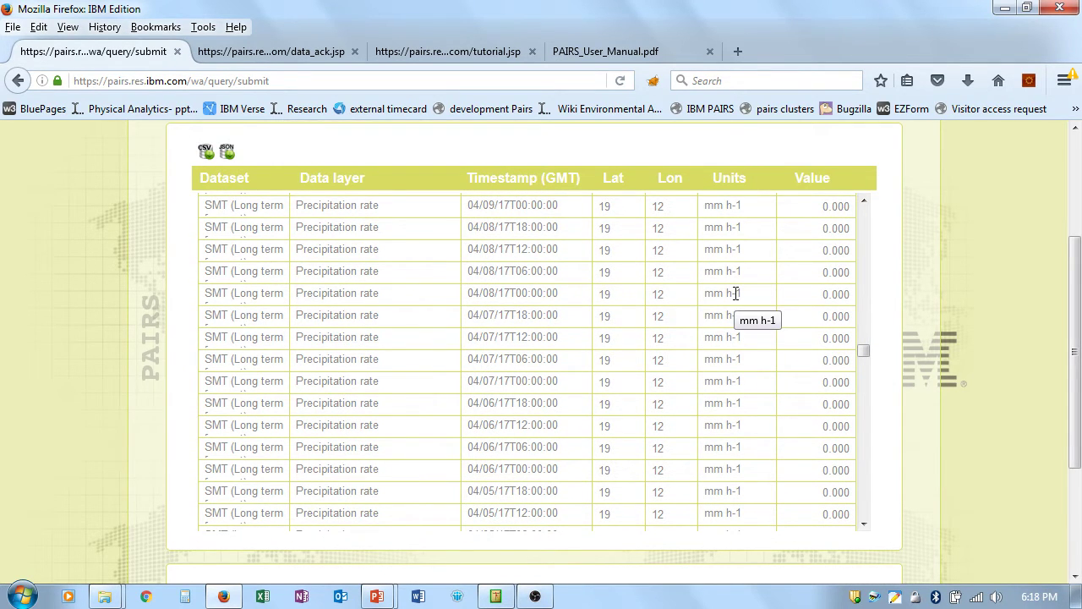
drag(863, 351, 867, 479)
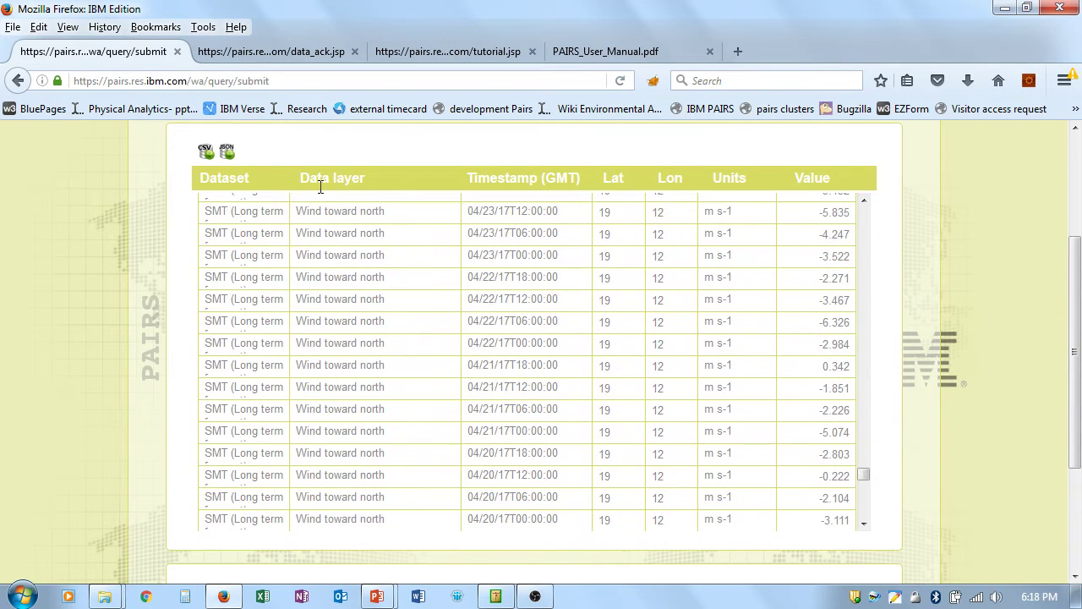
Step: Try the CSV and JSON downloads, cancel both, and bring the API string into view
click(205, 152)
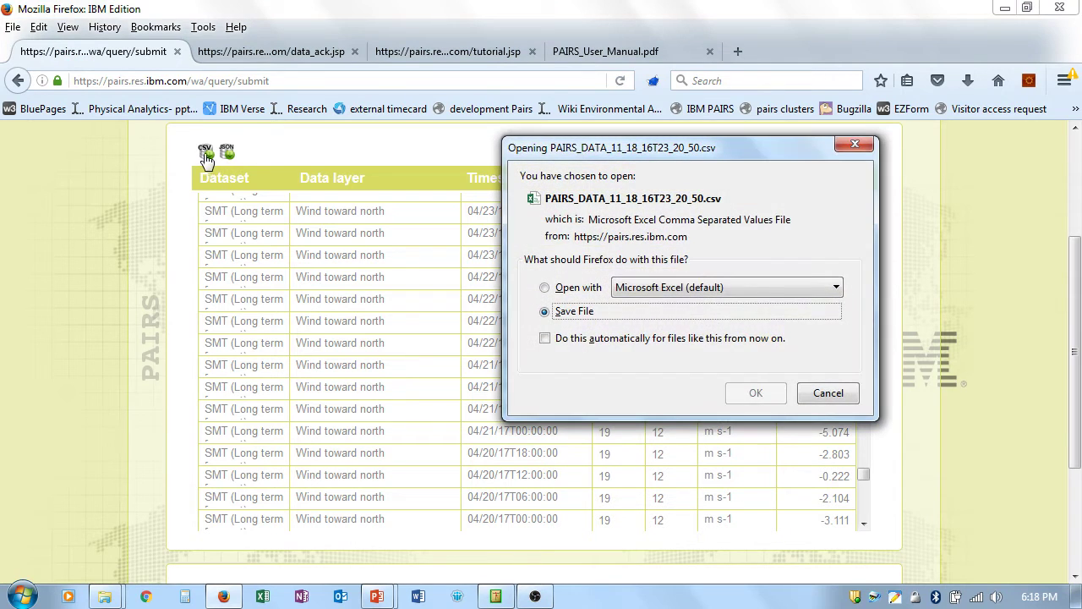
click(828, 393)
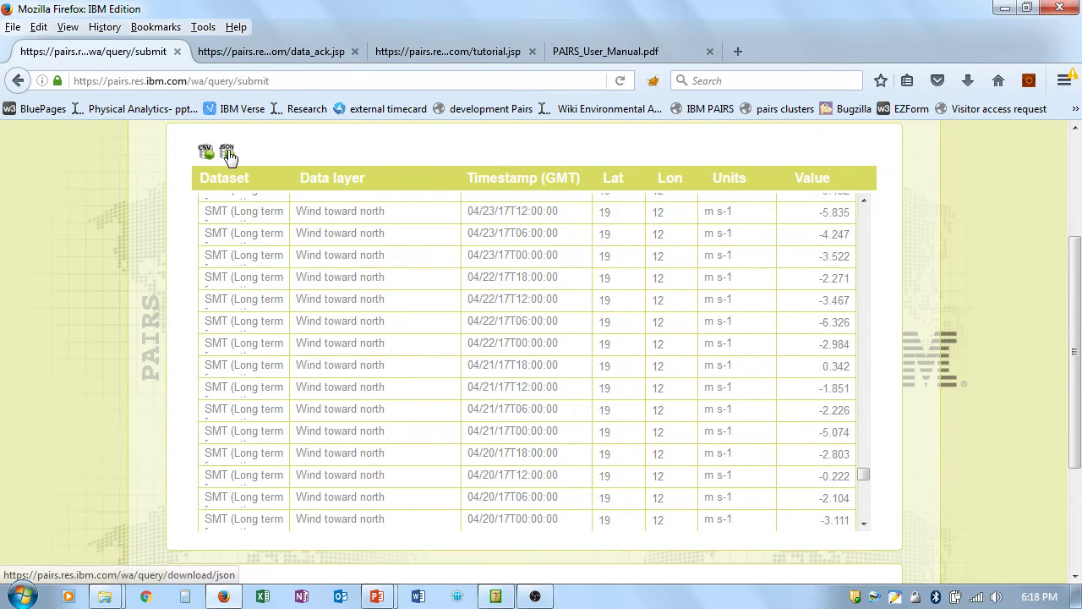
click(228, 154)
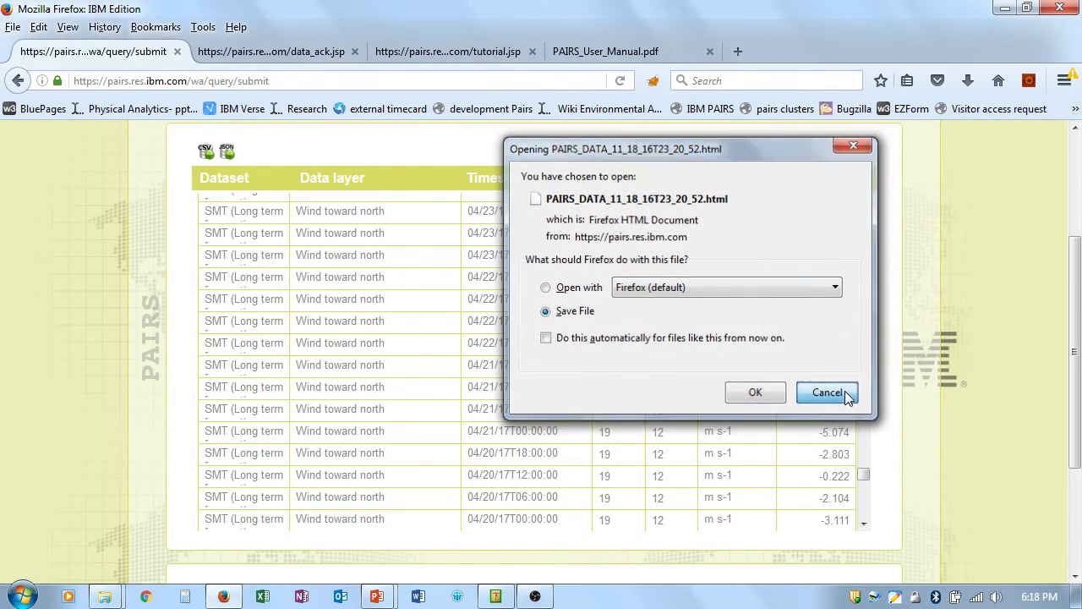
click(828, 392)
drag(1078, 415, 1078, 512)
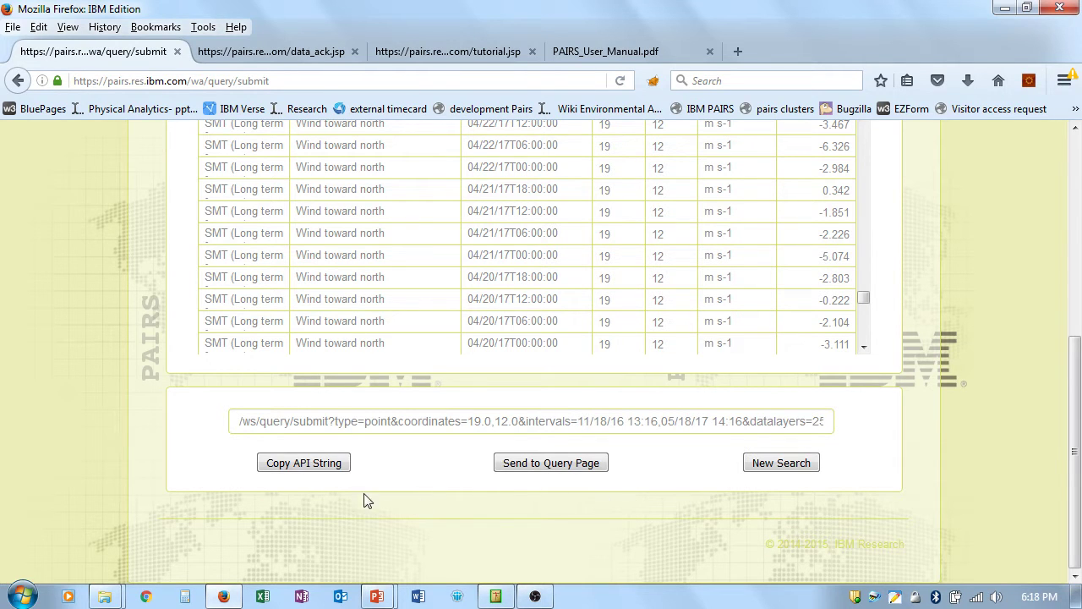
Step: Copy the query's API string and open a new Notepad note
click(319, 463)
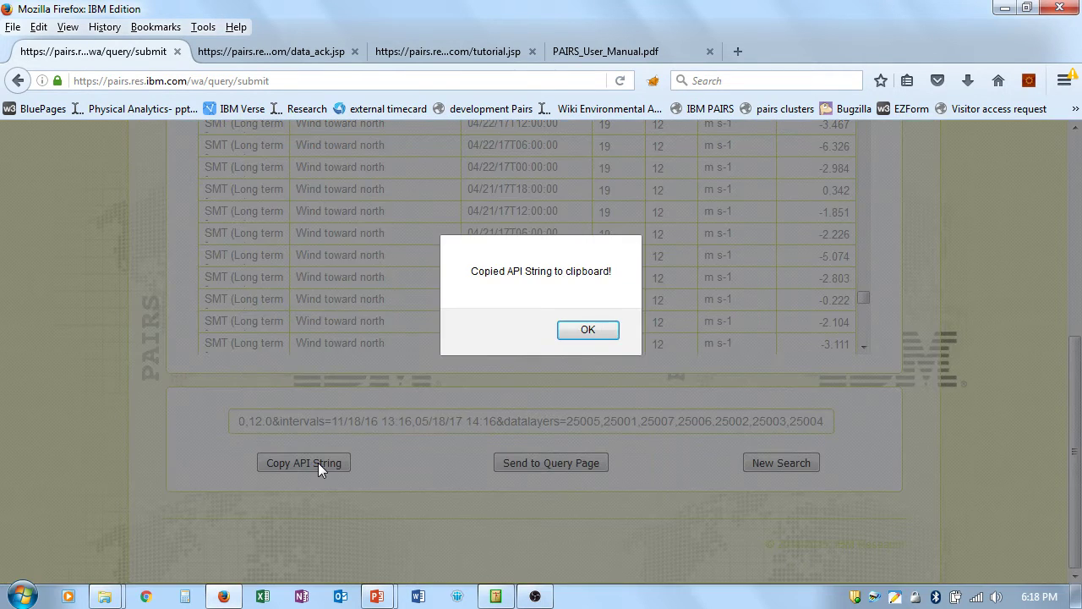
click(588, 336)
click(18, 597)
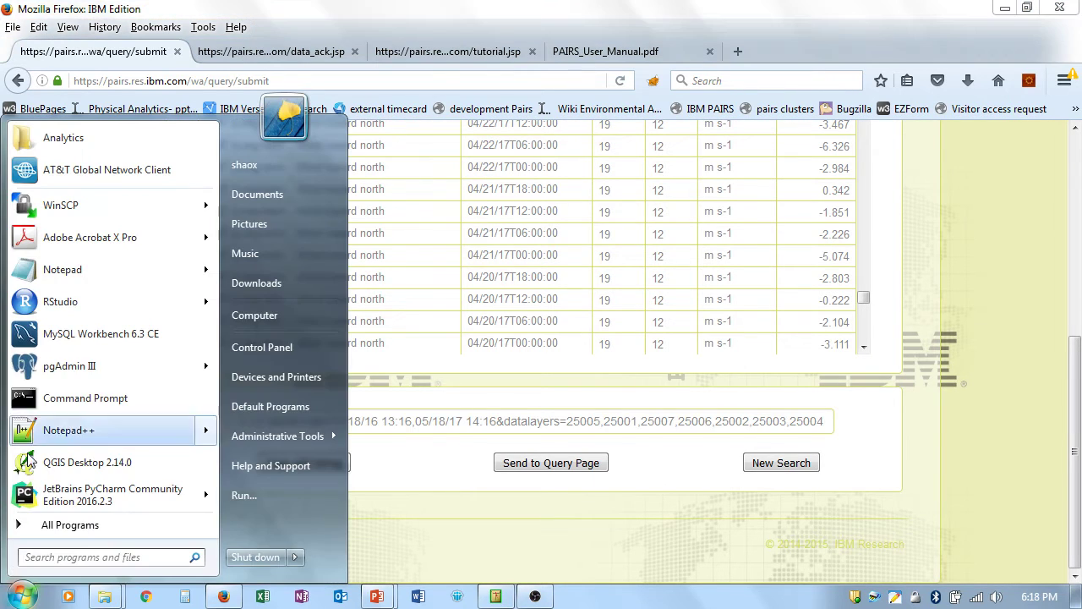
click(80, 274)
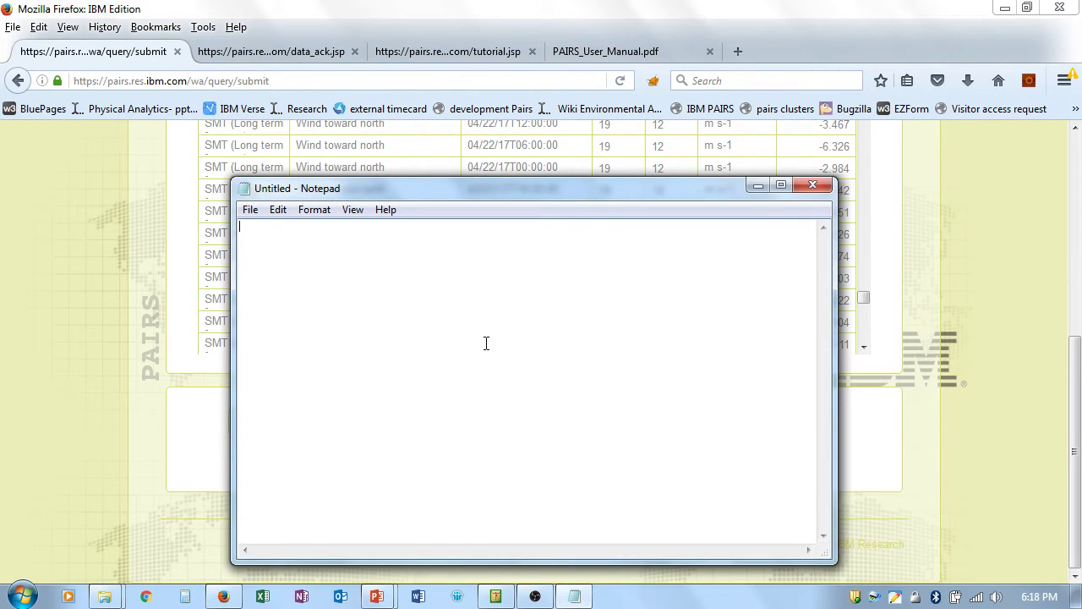
key(ctrl+v)
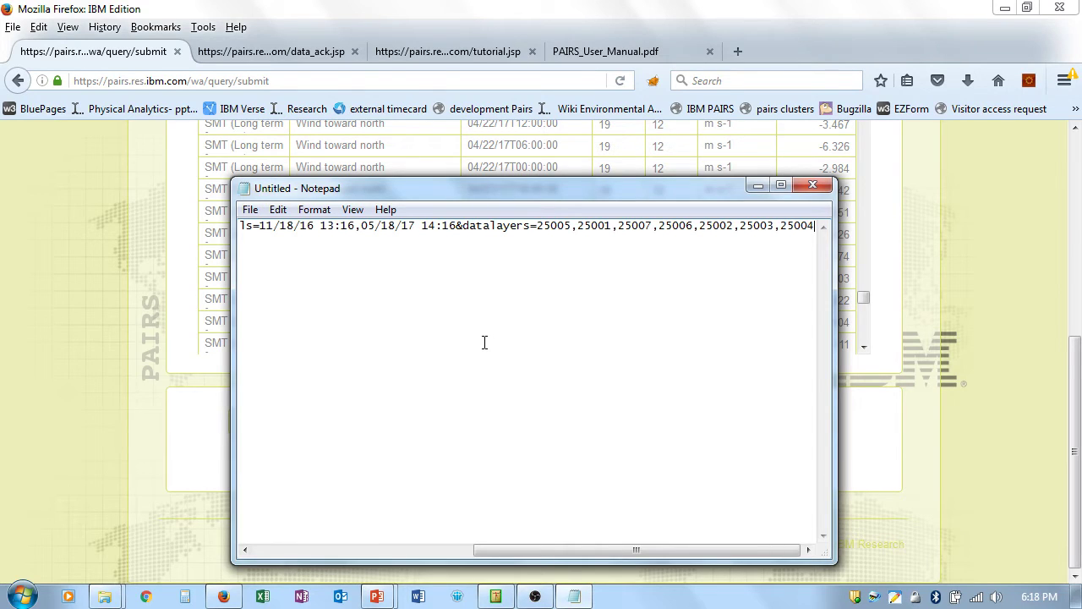
key(Home)
text(https)
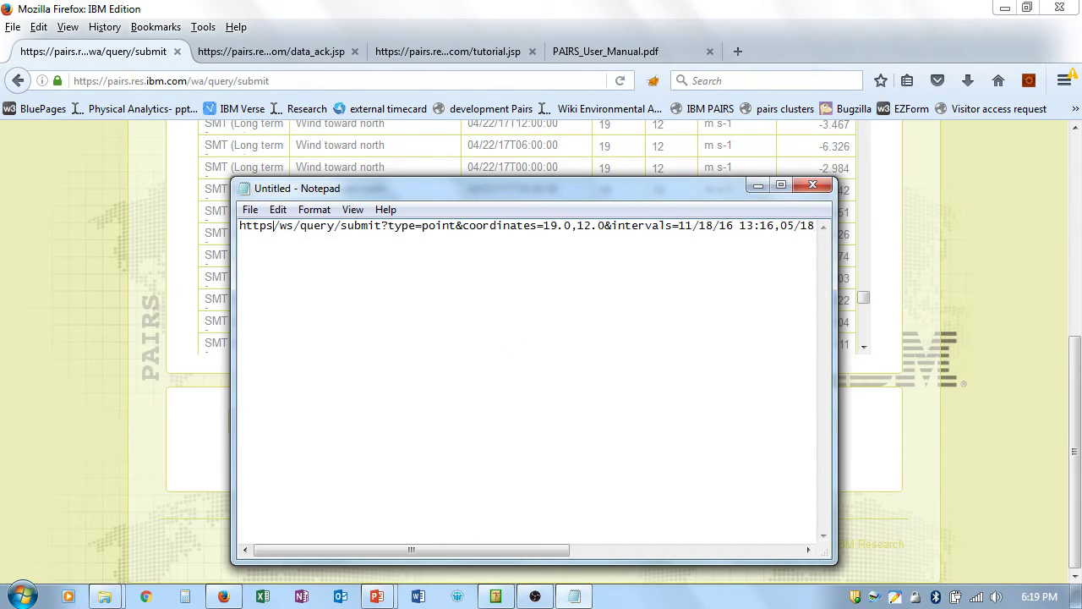
text(://)
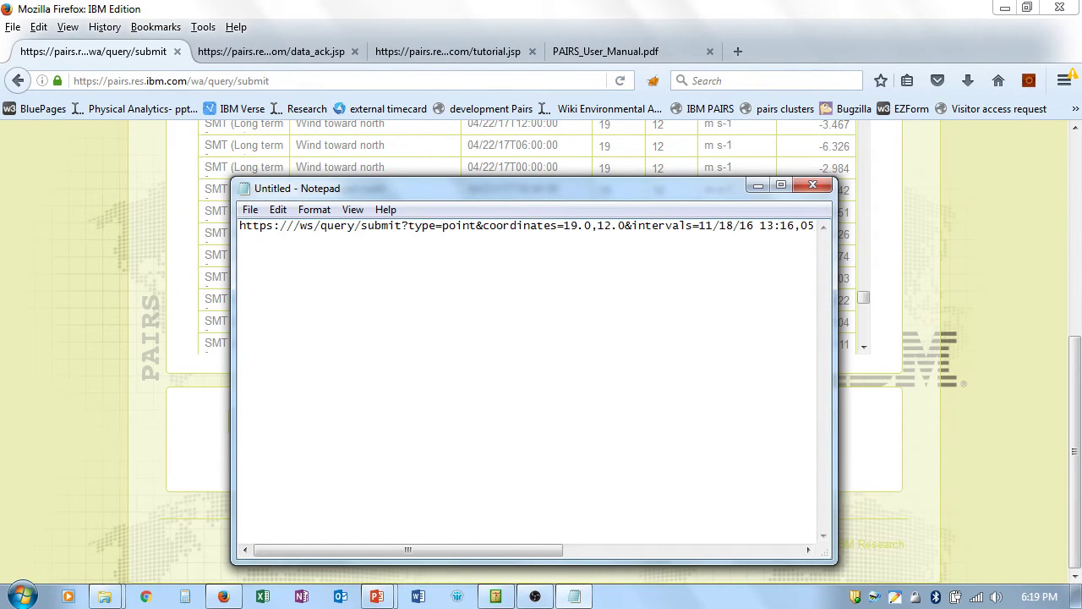
text(pairs.r)
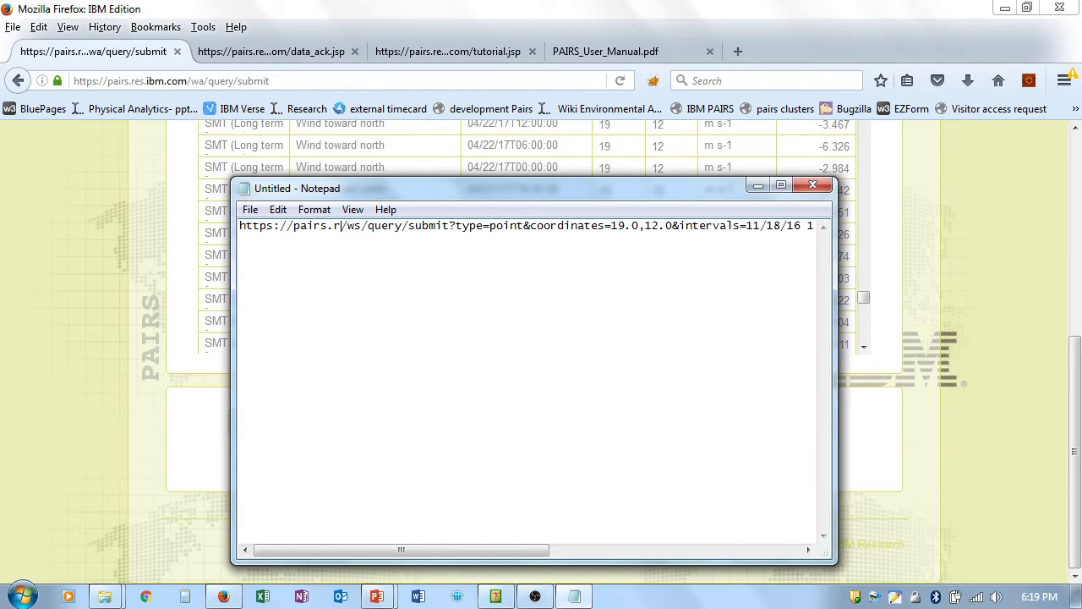
text(es.ibm.com)
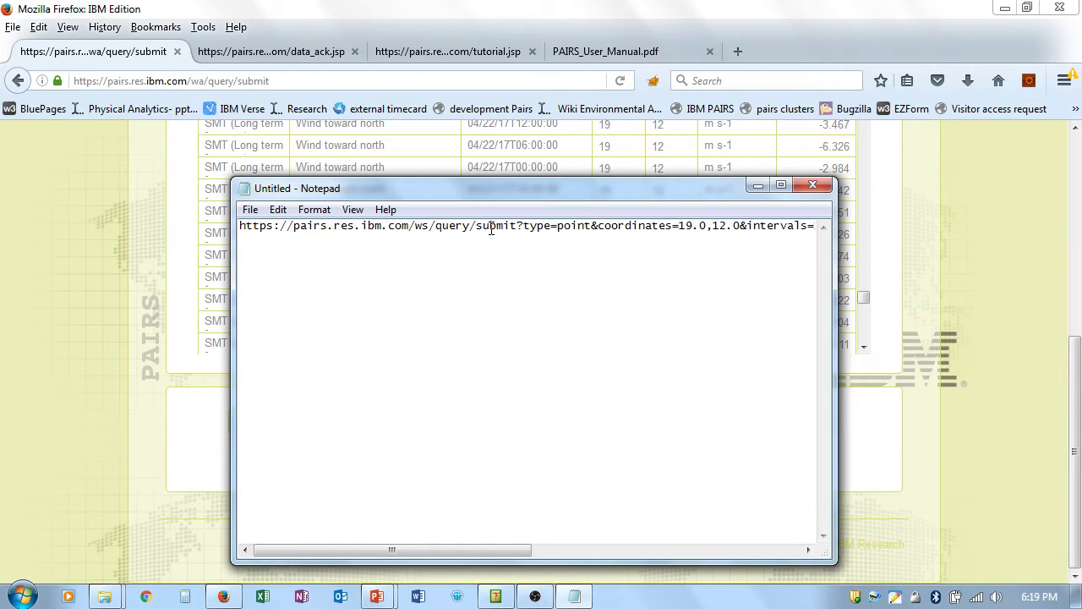
key(End)
key(Return)
Step: Back in Firefox, send the query to the query page at 19.0, 12.0
click(618, 9)
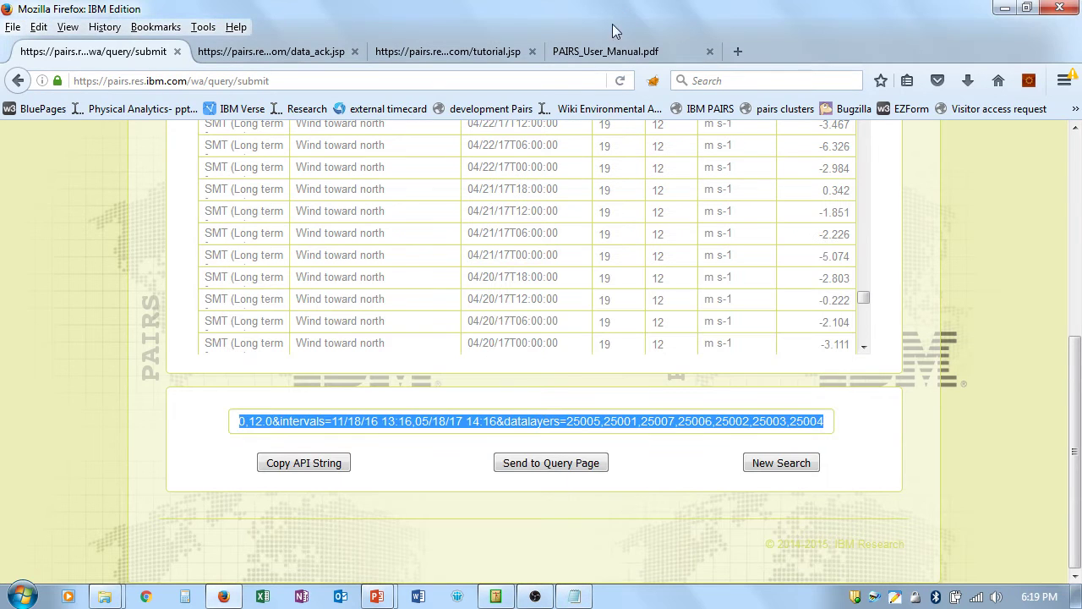
click(554, 463)
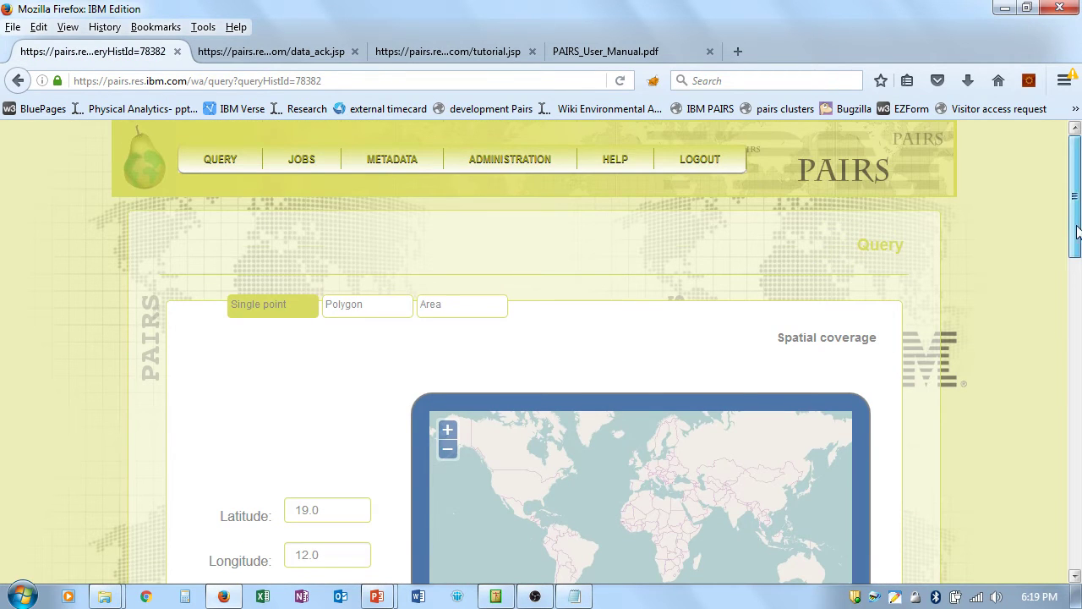
drag(1077, 228, 1079, 313)
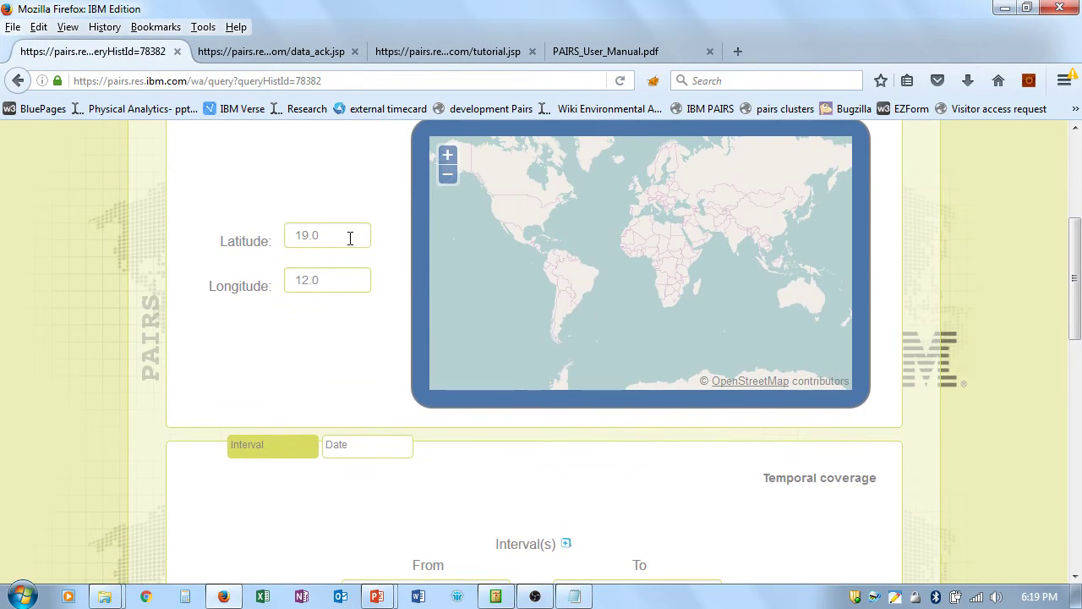
scroll(1025, 294, down, 5)
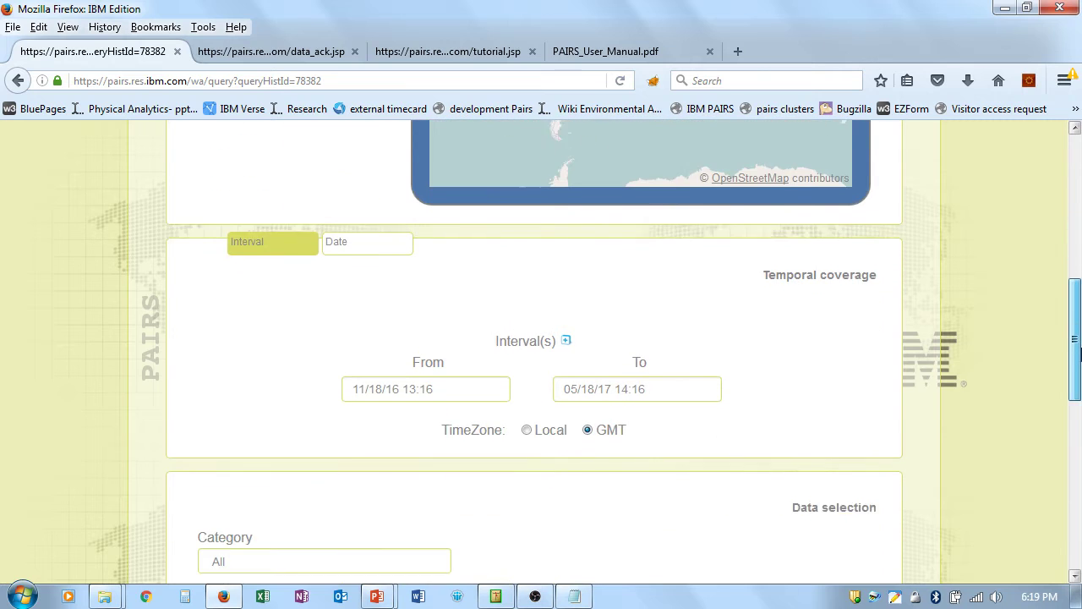
Step: Change the interval end date to March 1, 2017 (03/01/17 14:16)
click(634, 364)
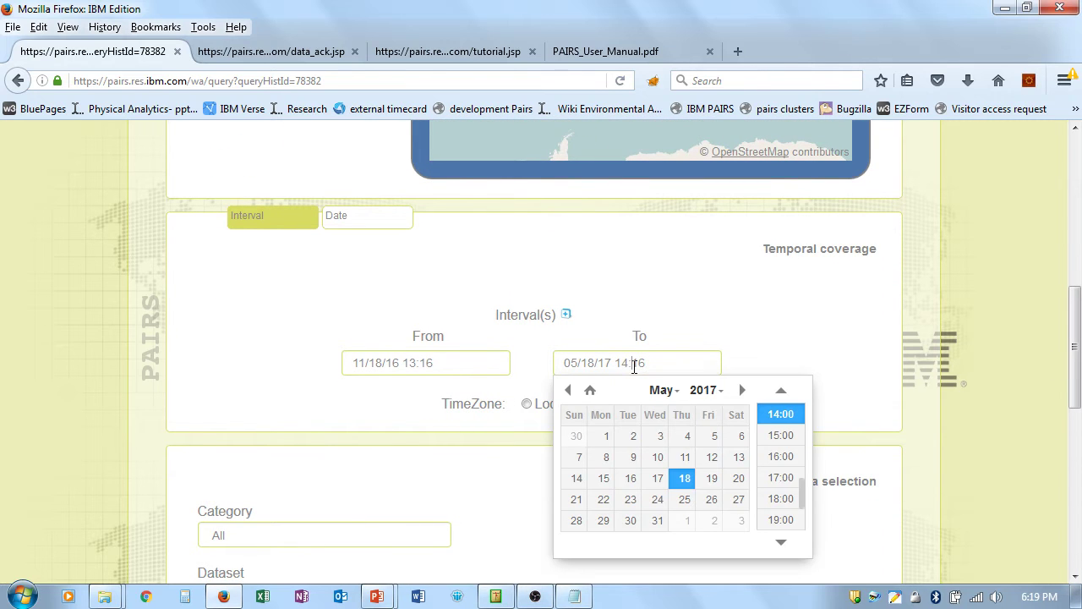
click(568, 390)
click(568, 390)
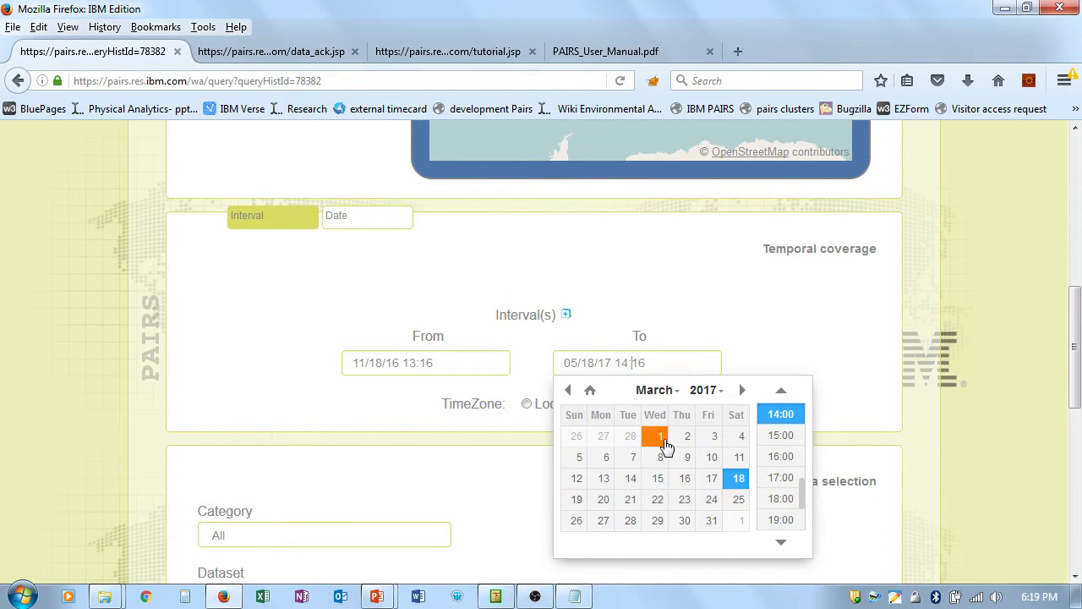
click(662, 435)
click(992, 370)
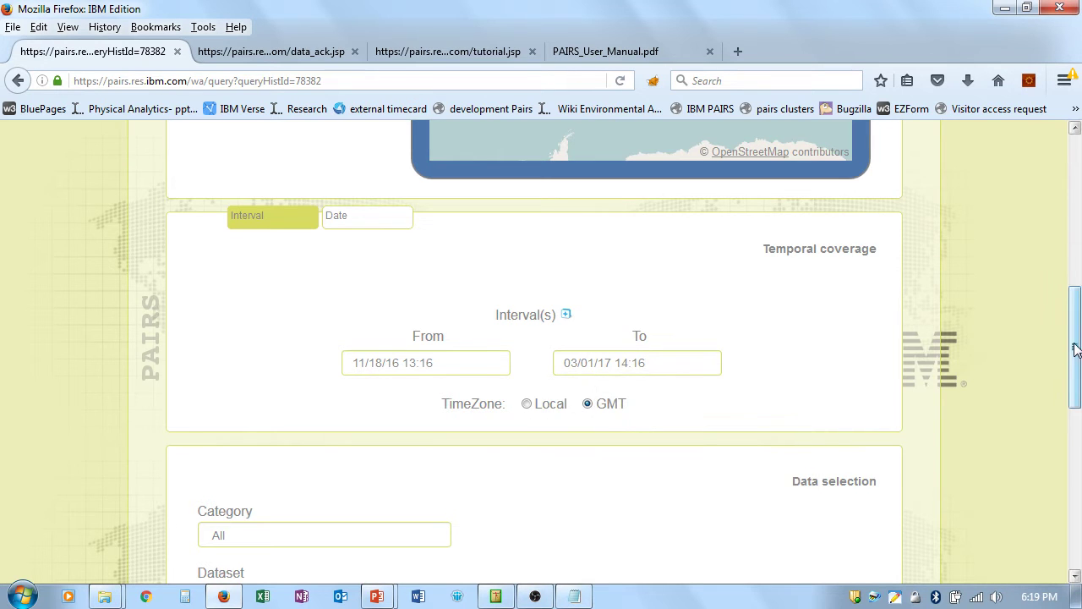
drag(1076, 354, 1064, 200)
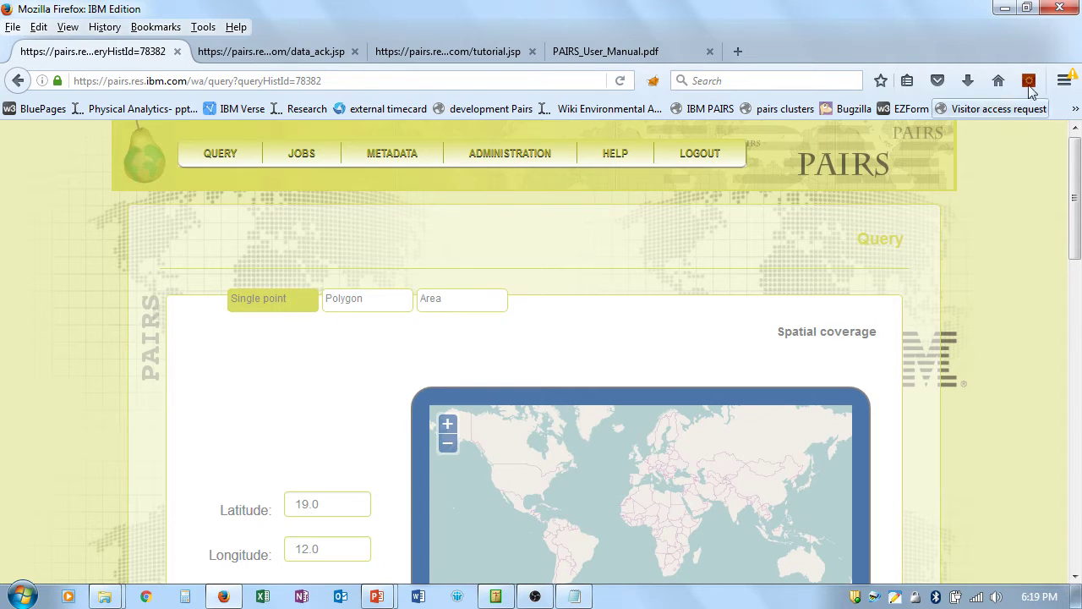
Step: Switch spatial coverage to Polygon and select Canada - Alberta (62) from the Personal list
click(359, 306)
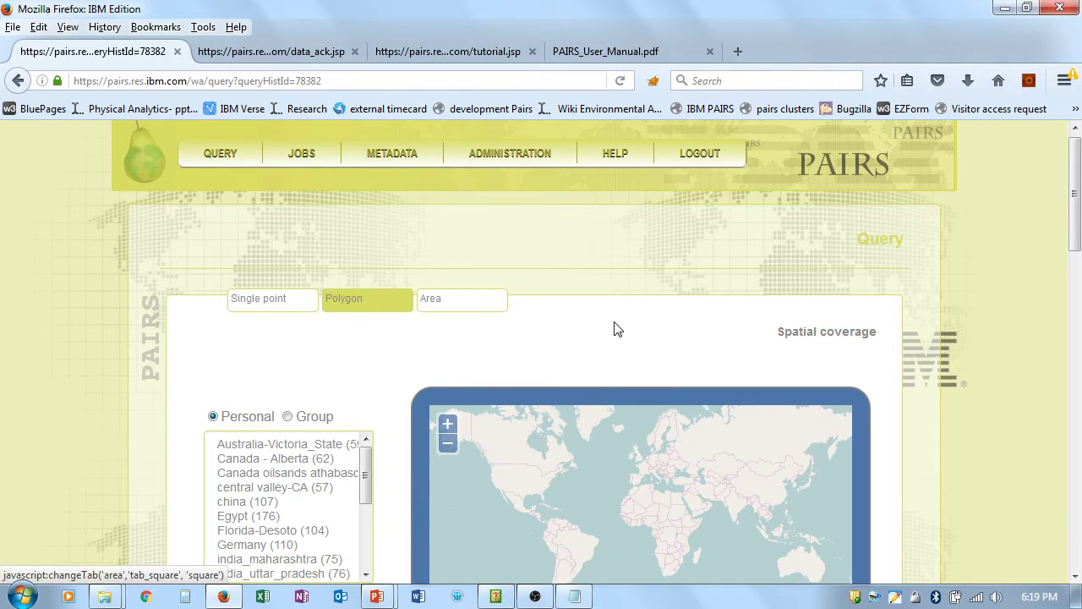
scroll(618, 329, down, 2)
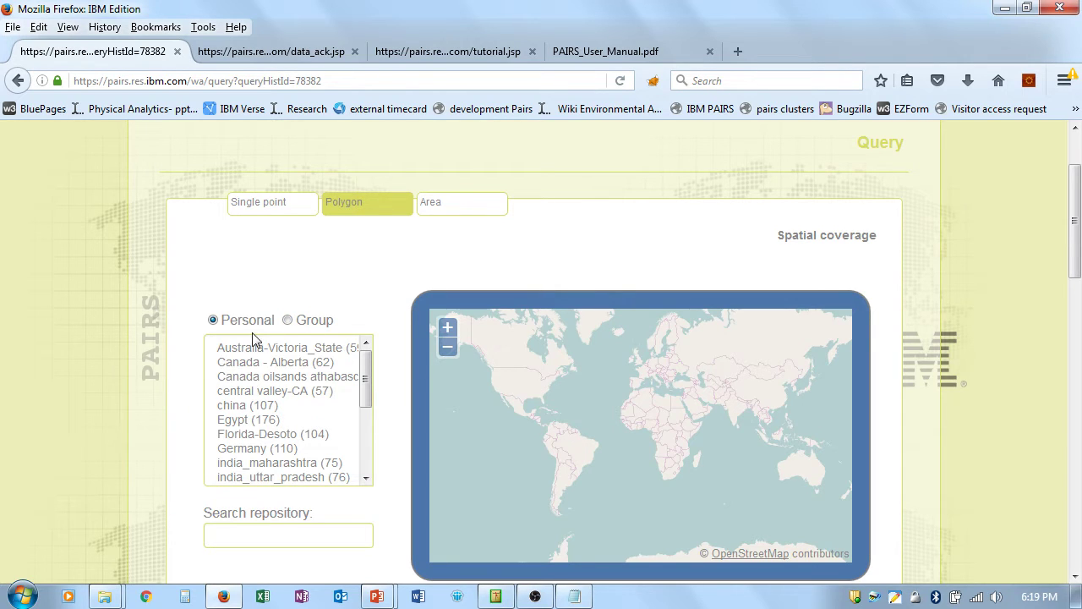
click(295, 365)
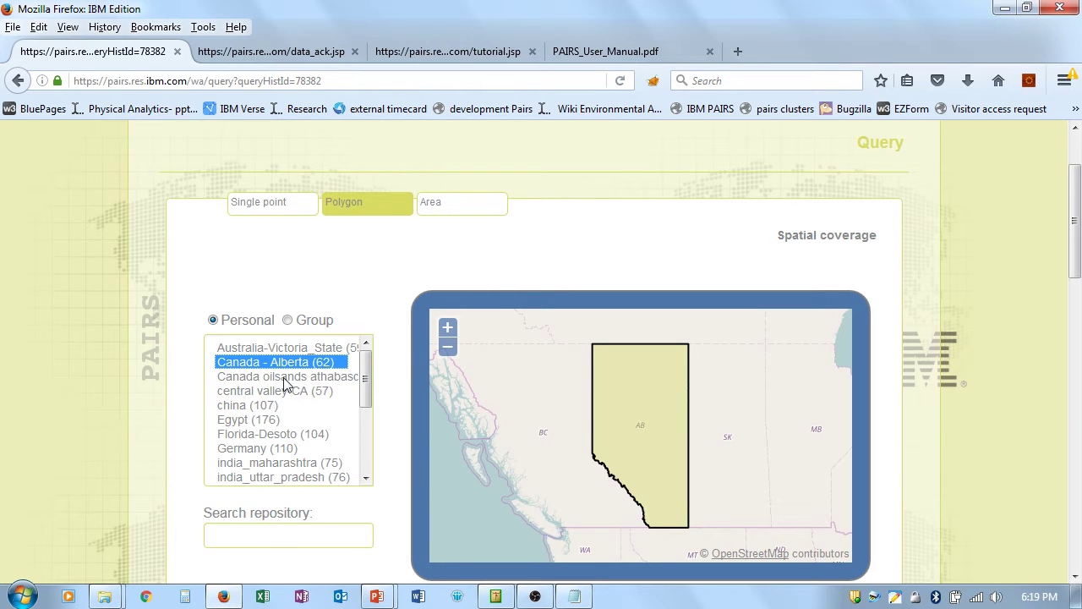
drag(1077, 246, 1077, 217)
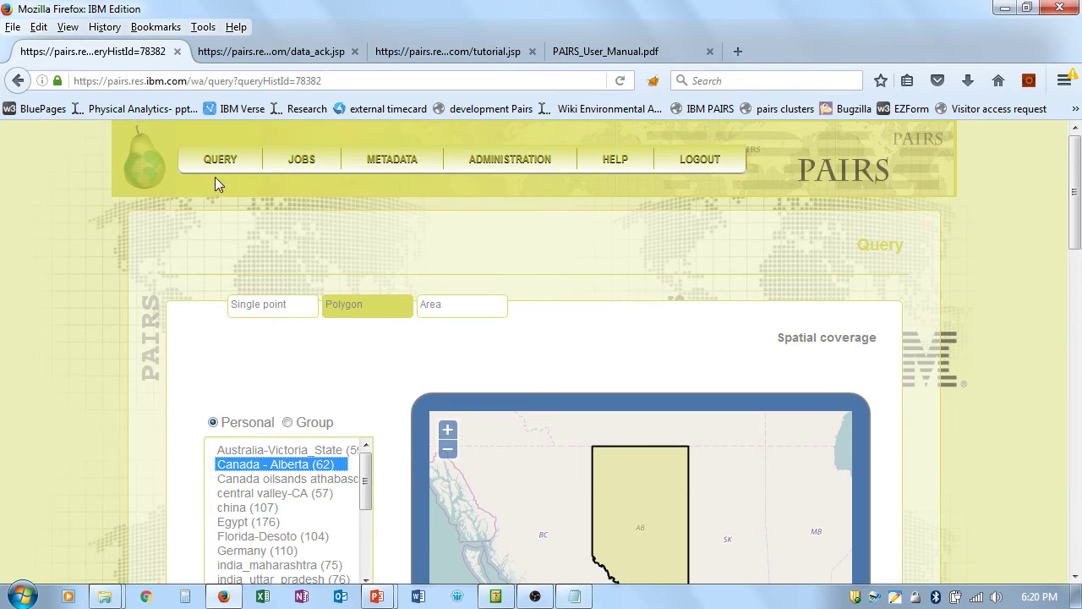
Step: Via QUERY > Add Area of Interest > Personal, start a blank new area-of-interest entry
mouse_move(217, 169)
mouse_move(215, 210)
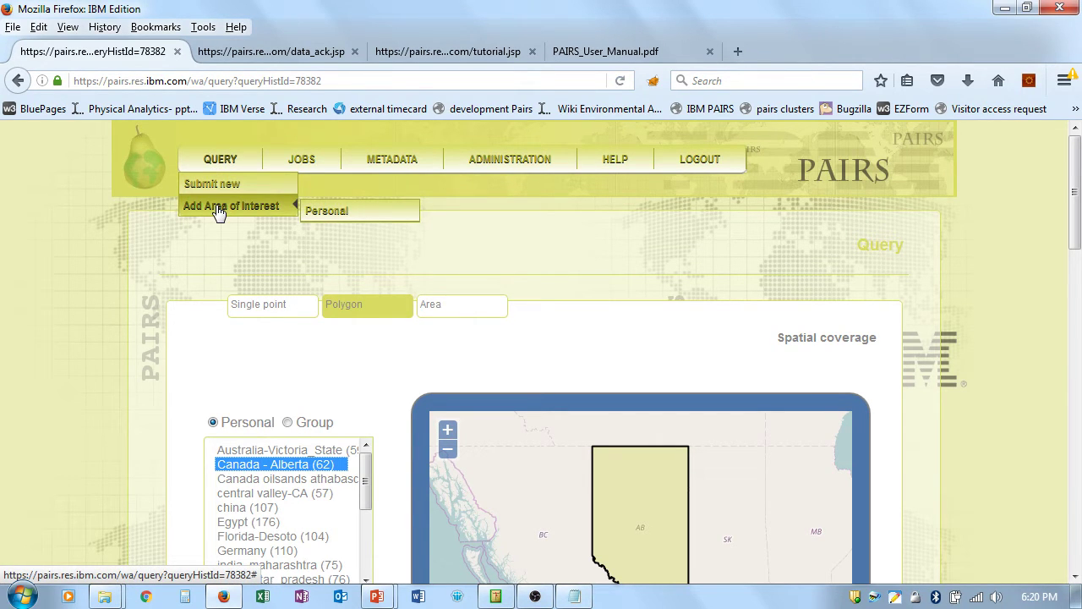
click(349, 219)
drag(1078, 268, 1078, 445)
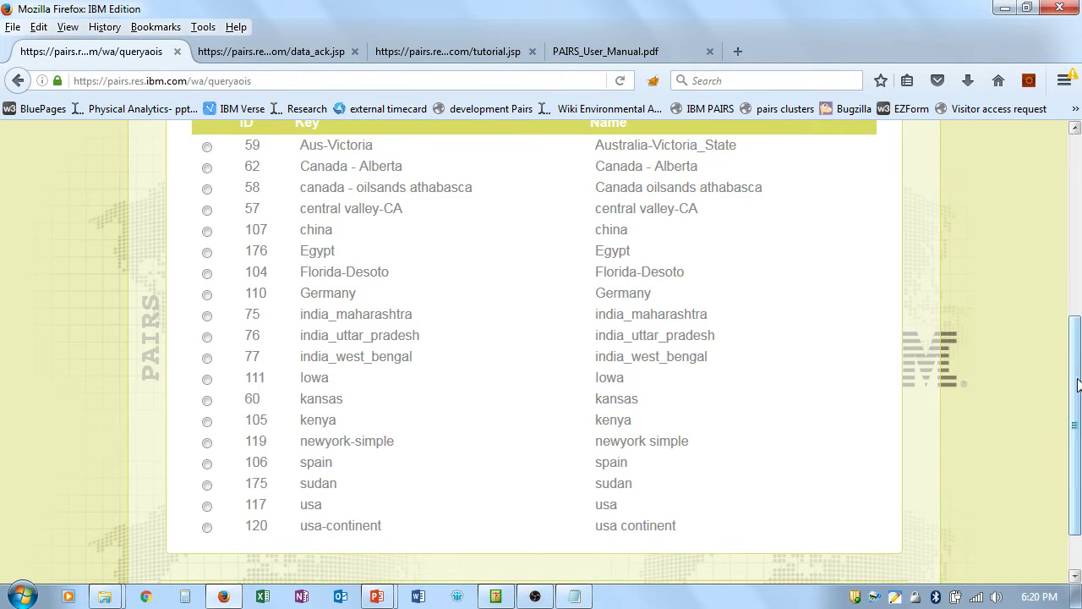
scroll(163, 174, up, 2)
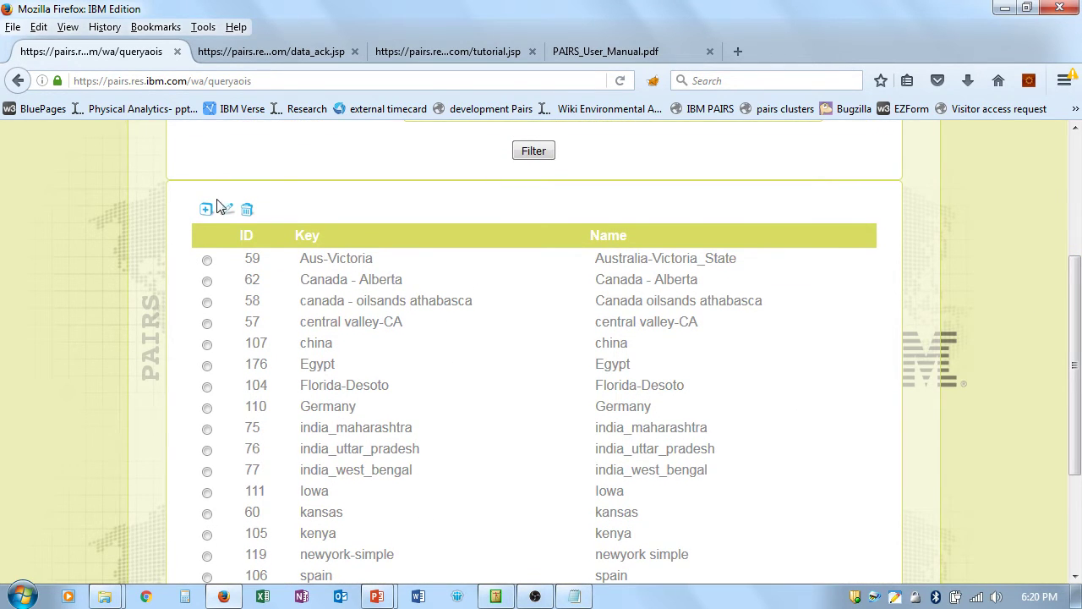
click(204, 211)
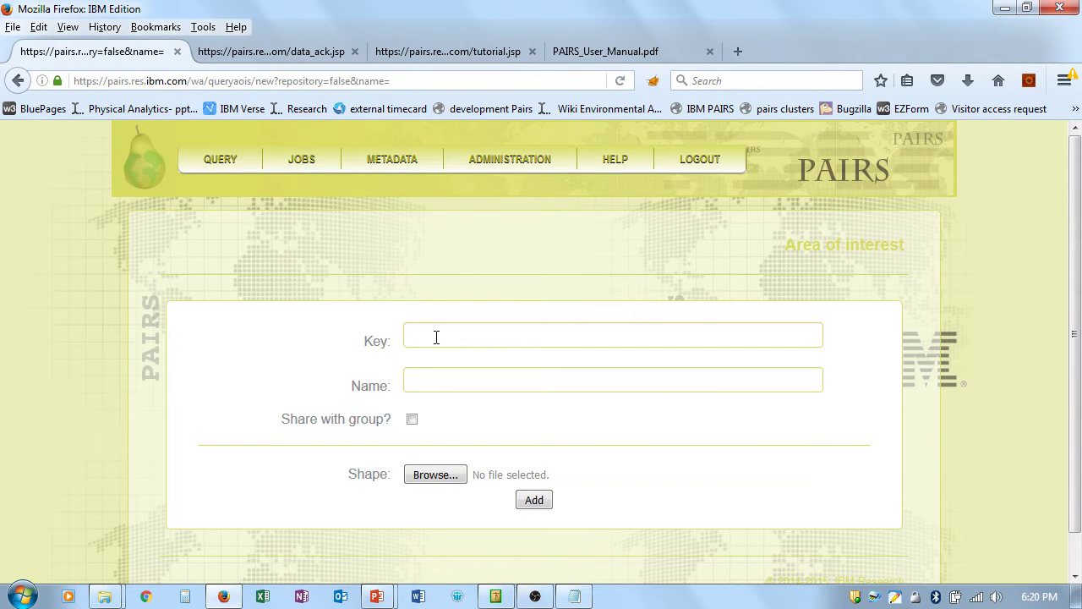
Step: Enter key 'test' and name 'test', and enable Share with group
click(434, 335)
text(test)
click(447, 391)
text(test)
click(412, 420)
Step: Attach USA_continental.kml as the shape file and add the area of interest
click(441, 478)
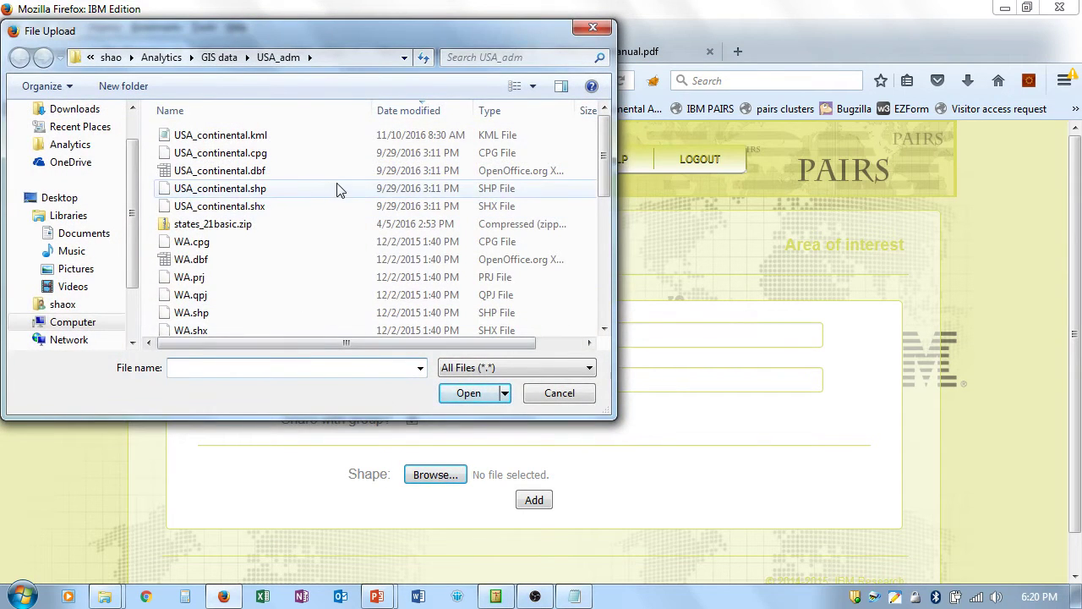
click(255, 140)
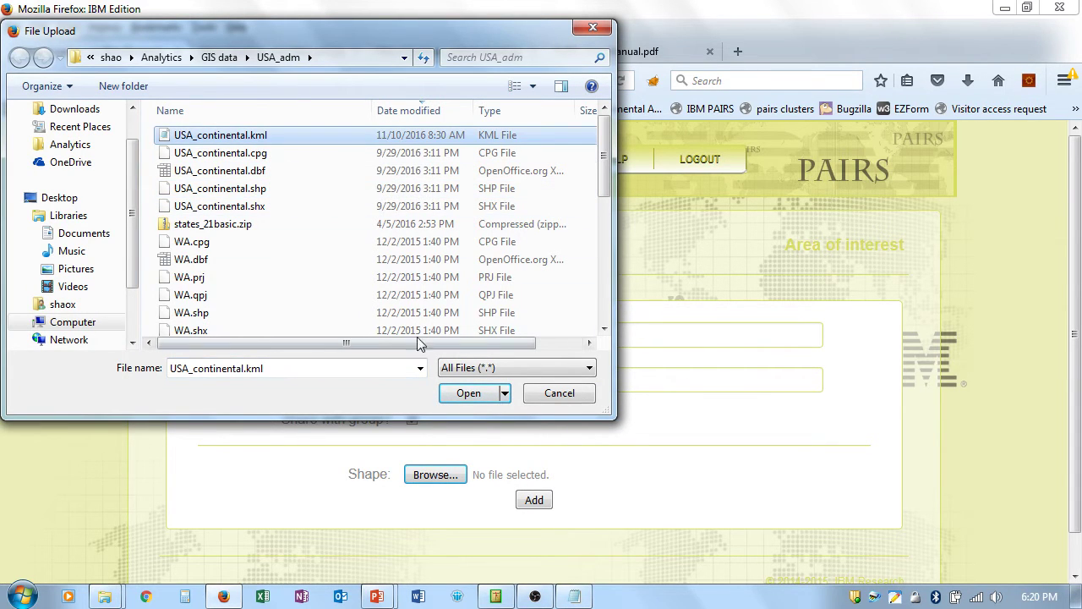
click(477, 394)
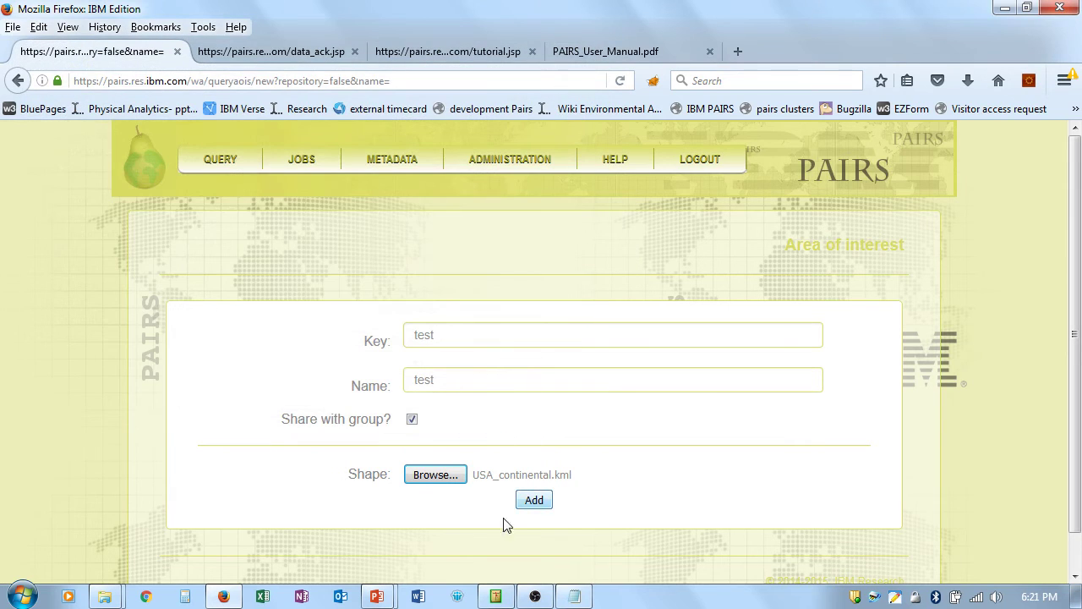
click(535, 503)
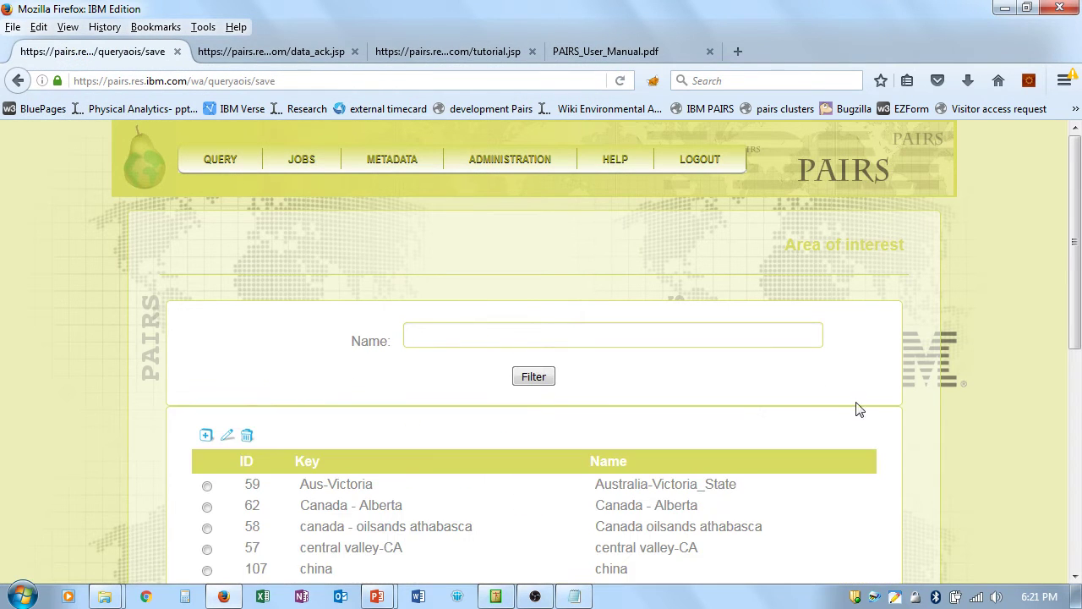
Step: Start a fresh query using polygon spatial coverage
scroll(1079, 271, down, 5)
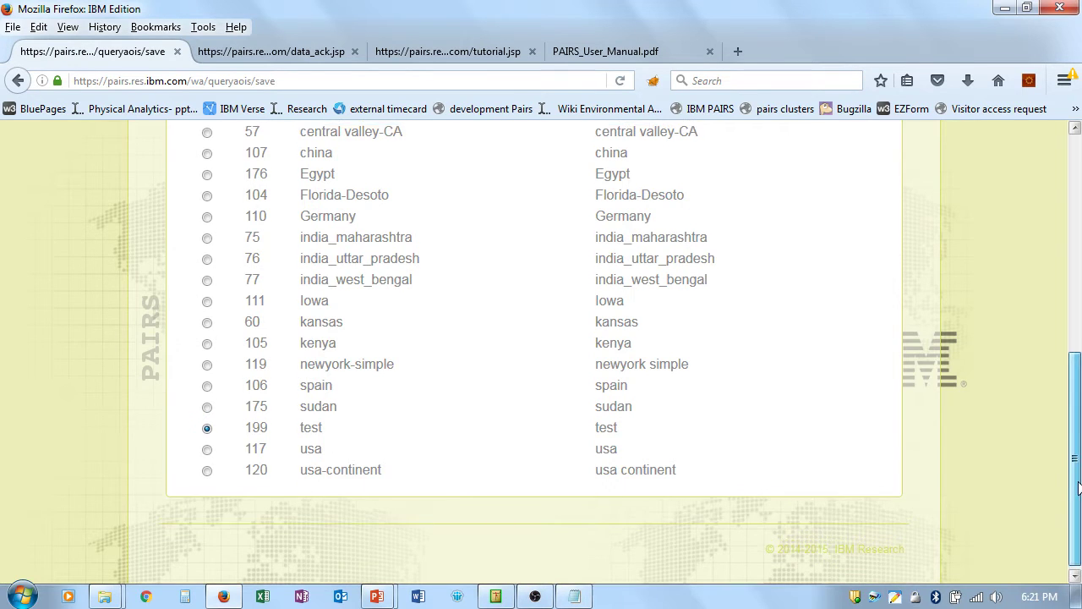
drag(1076, 491, 1076, 254)
mouse_move(213, 163)
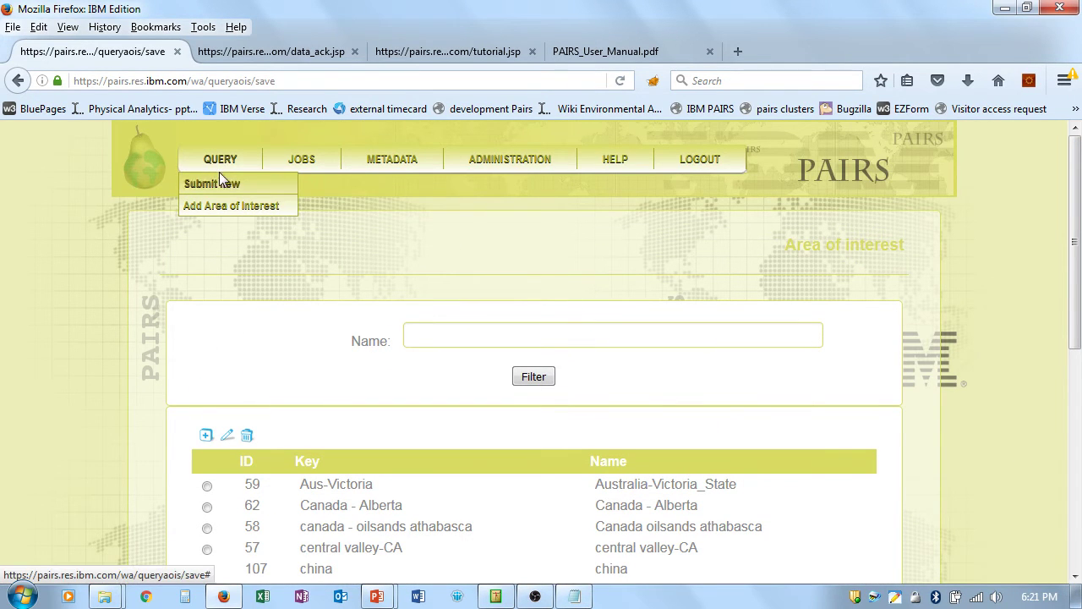
click(221, 183)
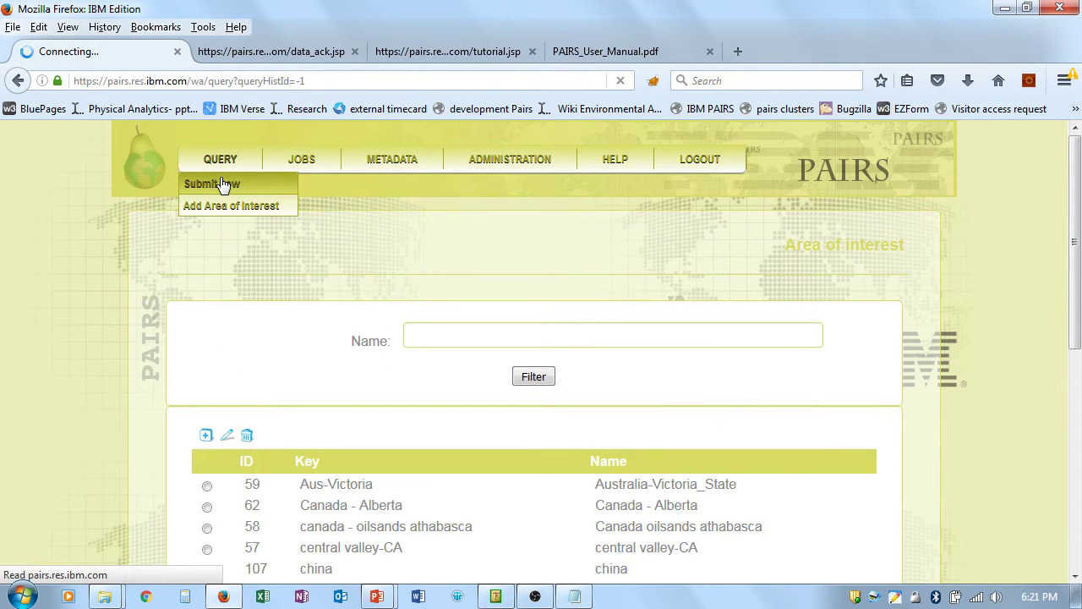
click(351, 311)
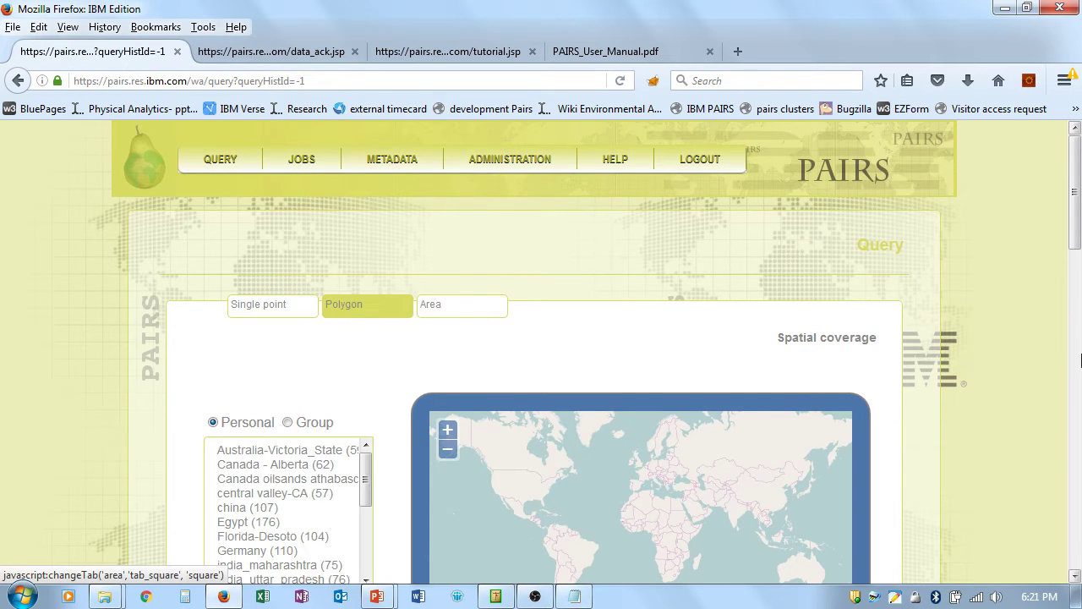
drag(1079, 218, 1079, 289)
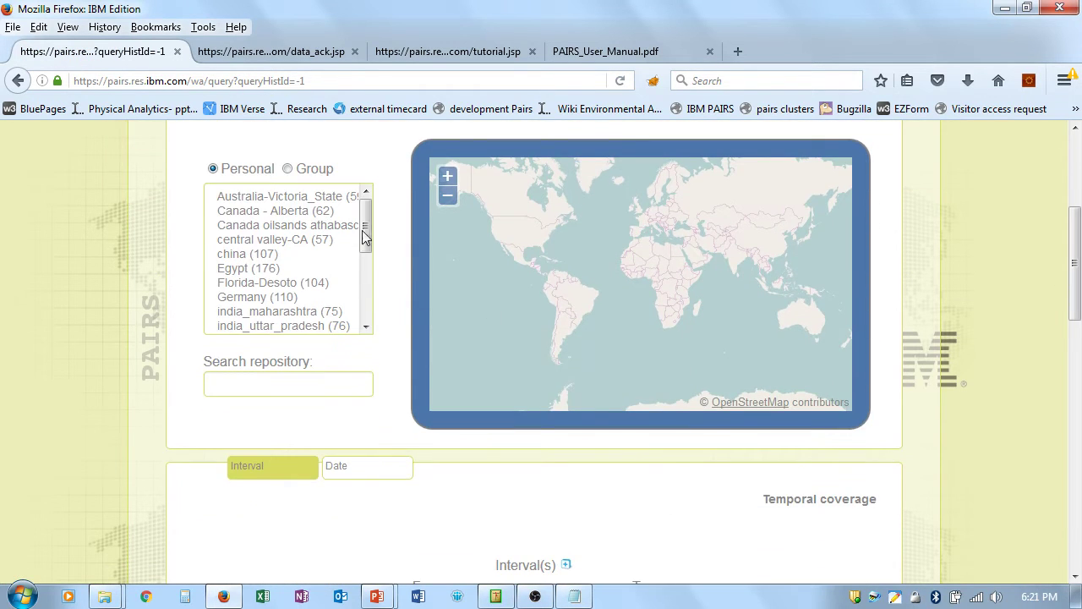
drag(367, 234, 369, 296)
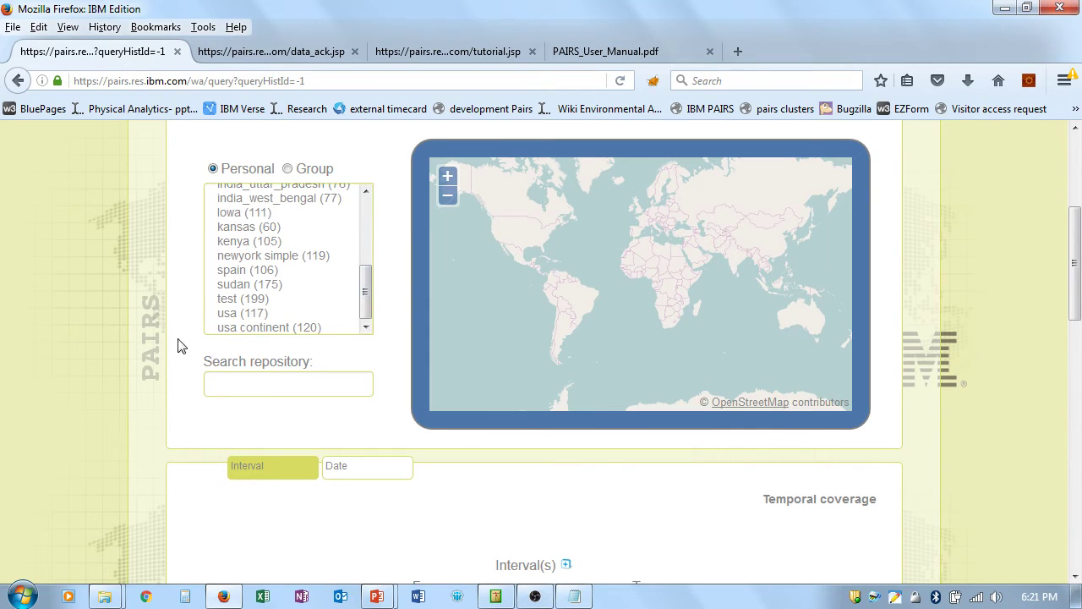
Step: Preview test and charleston, then set group polygon France (182) as the query area
click(227, 300)
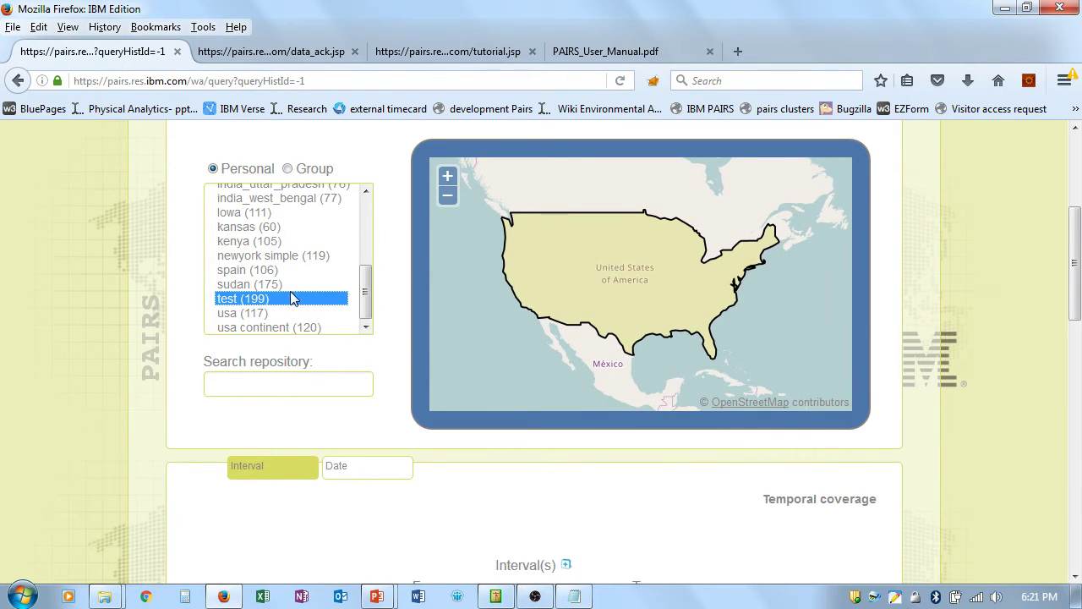
click(288, 168)
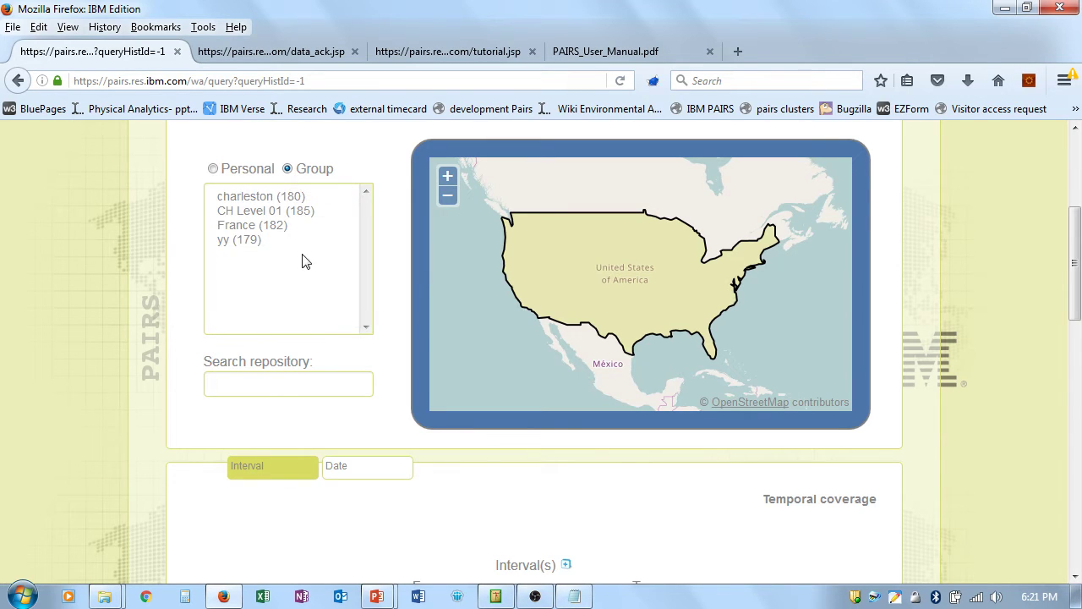
click(251, 198)
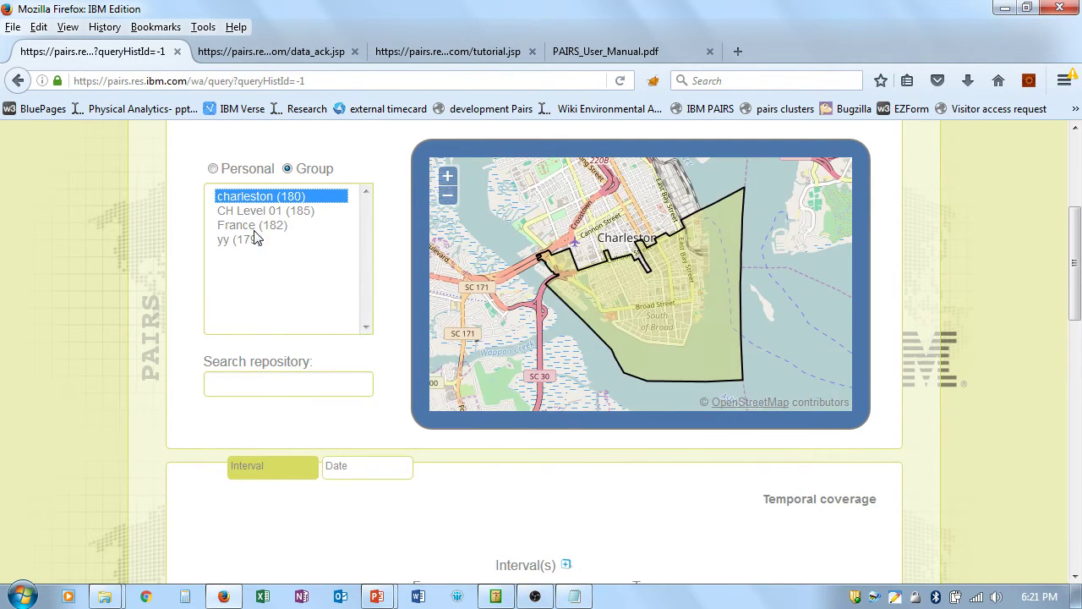
click(256, 229)
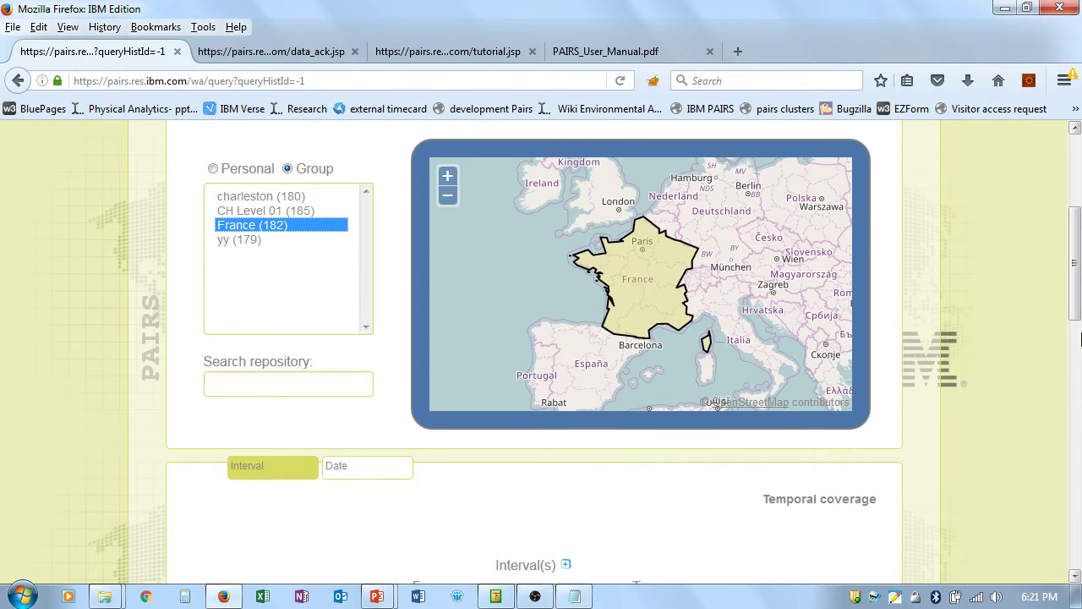
click(308, 387)
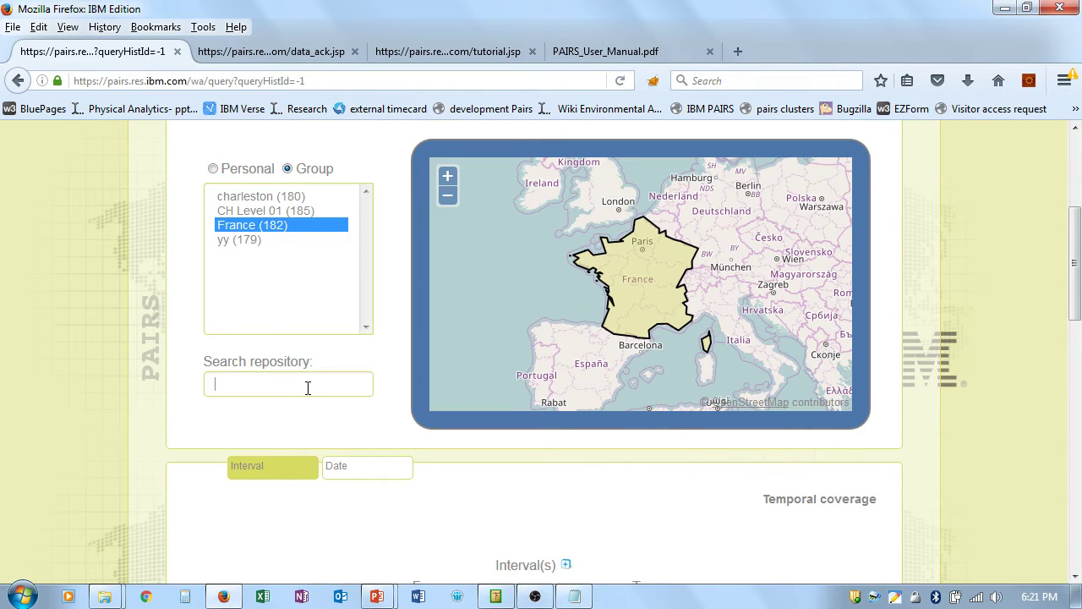
Step: Search the repository for 'mary' and pick USA - Maryland (141) as the query area
text(usa)
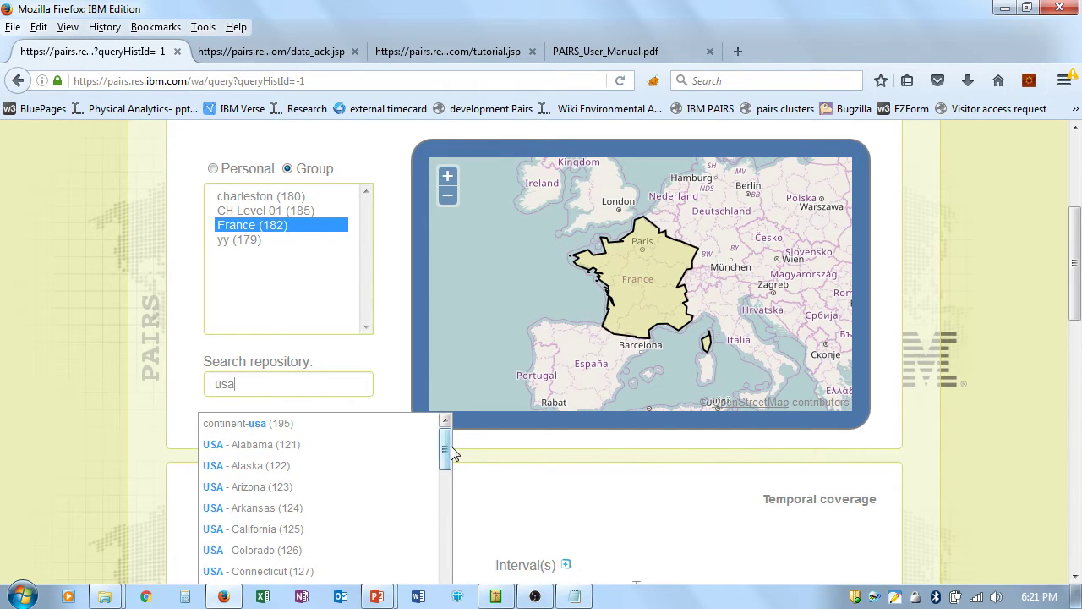
drag(446, 447, 452, 418)
drag(284, 391, 166, 367)
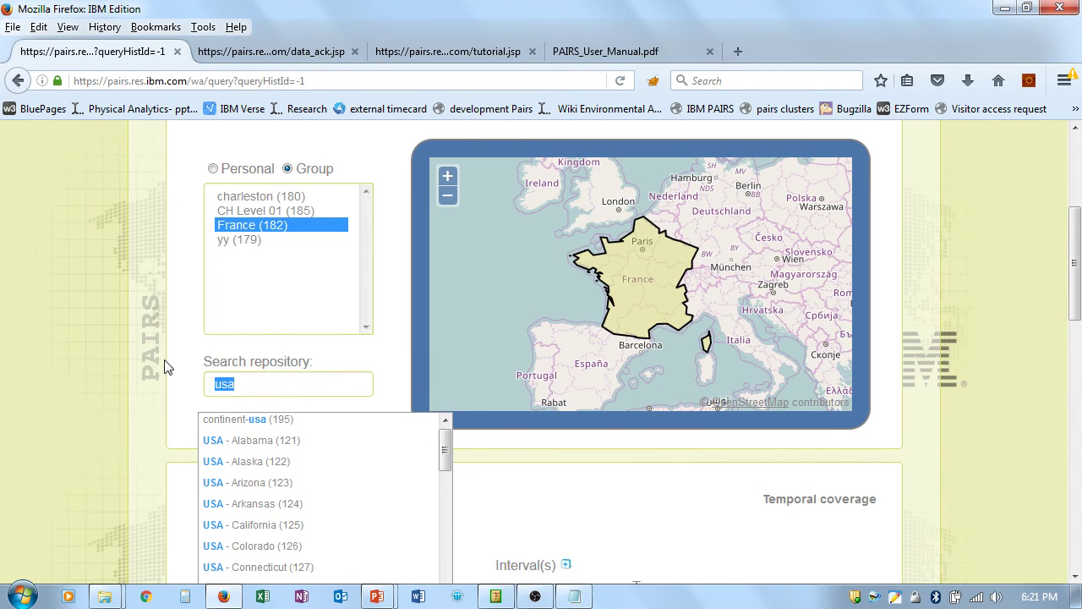
text(mary)
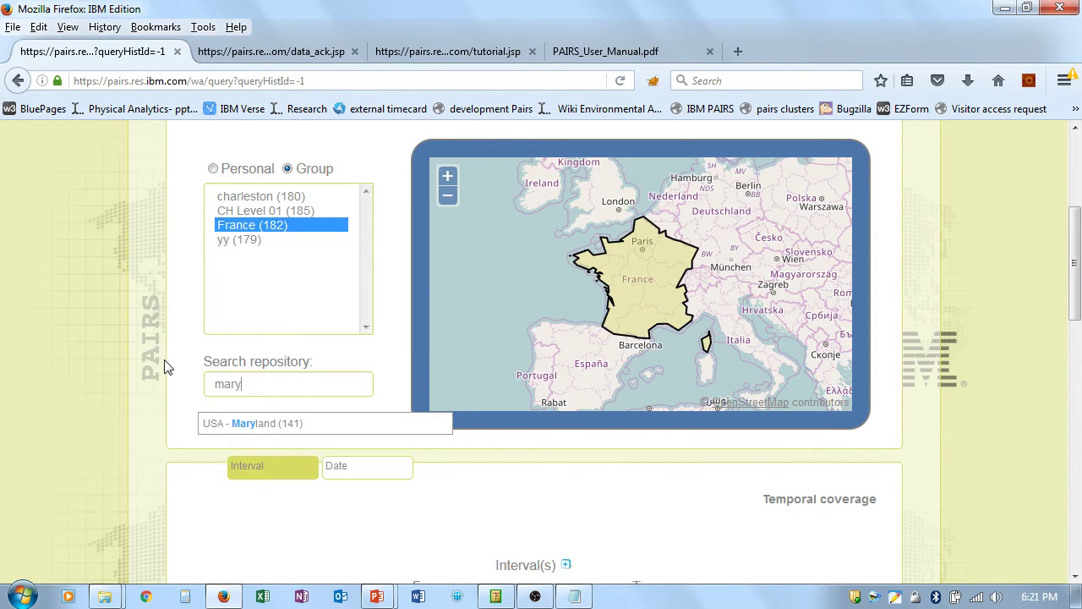
click(238, 422)
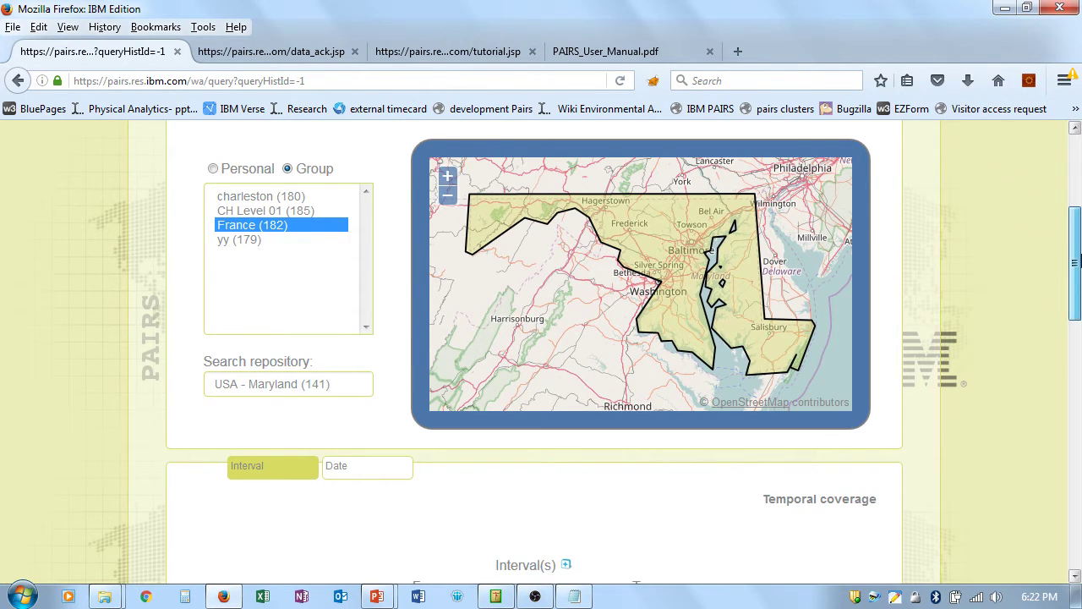
drag(1075, 263, 1074, 212)
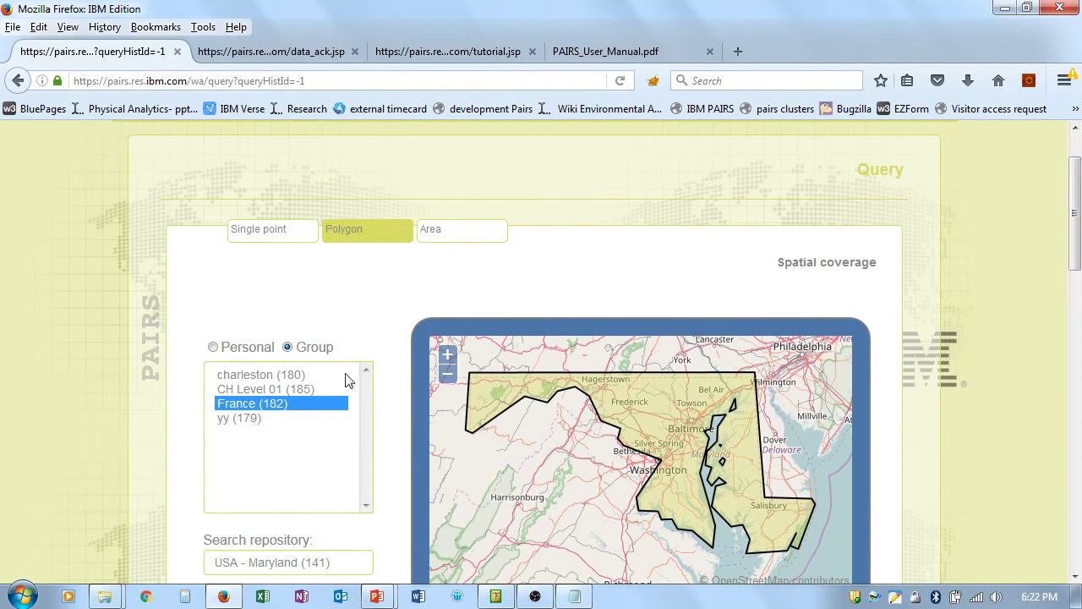
Step: Choose the personal Florida-Desoto (104) area and zoom out to see it within Florida
click(213, 347)
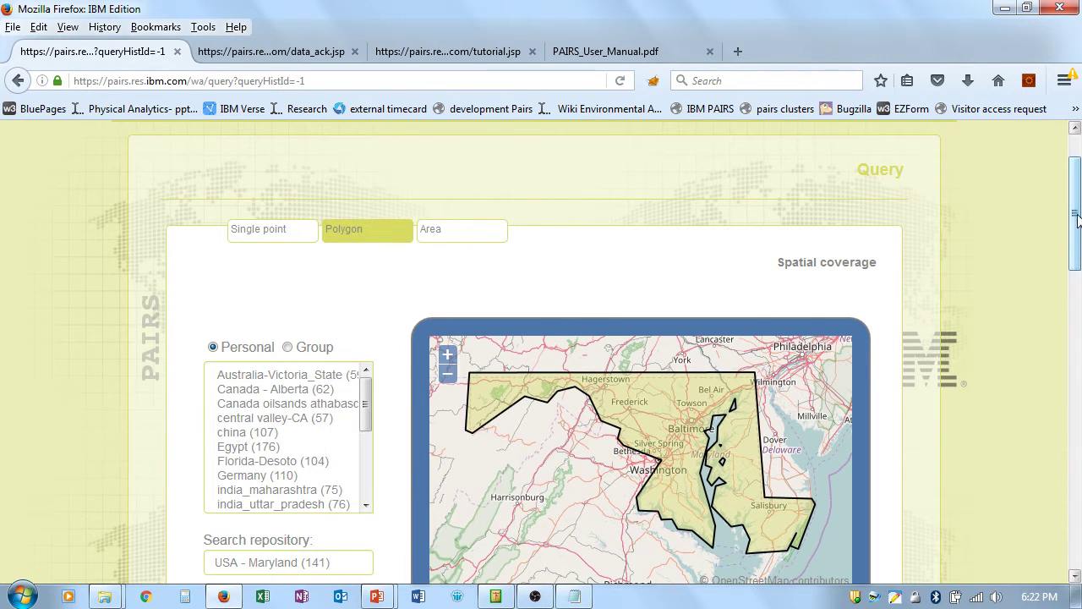
drag(1077, 218, 1077, 257)
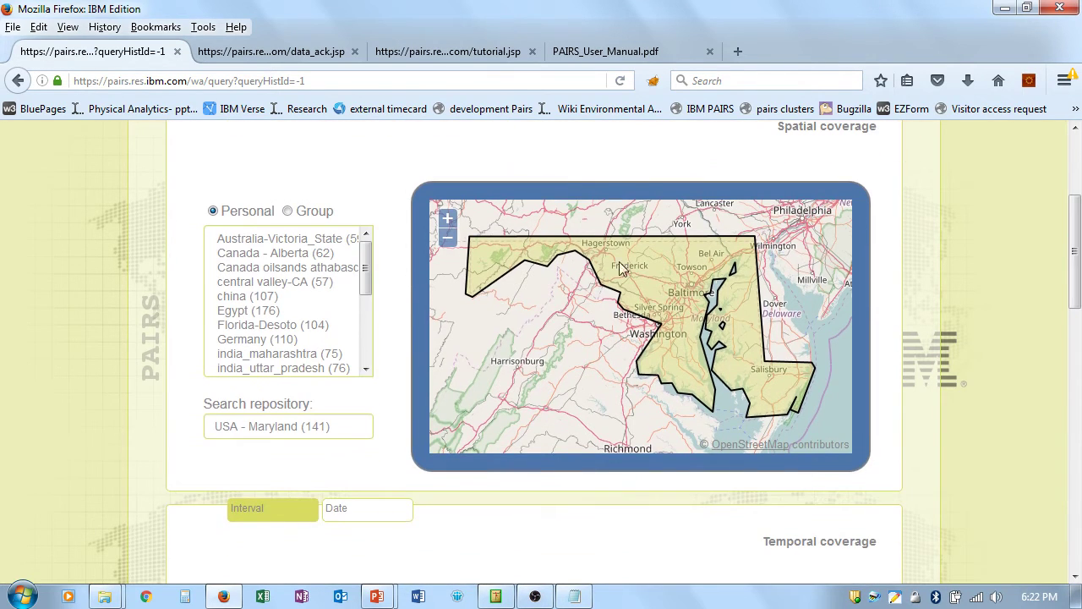
click(258, 327)
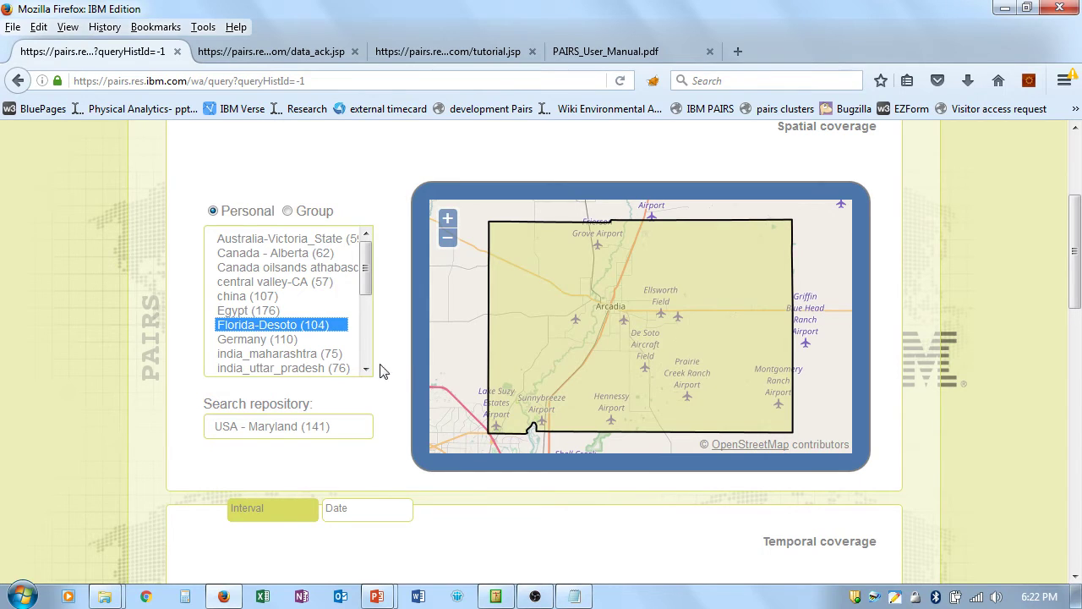
click(448, 239)
click(451, 241)
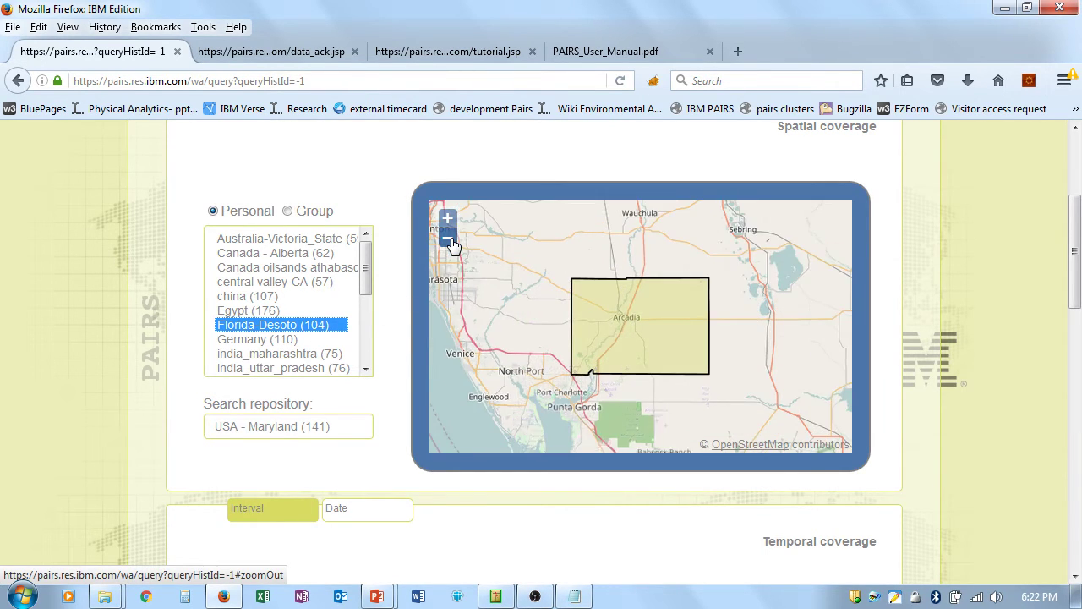
click(450, 241)
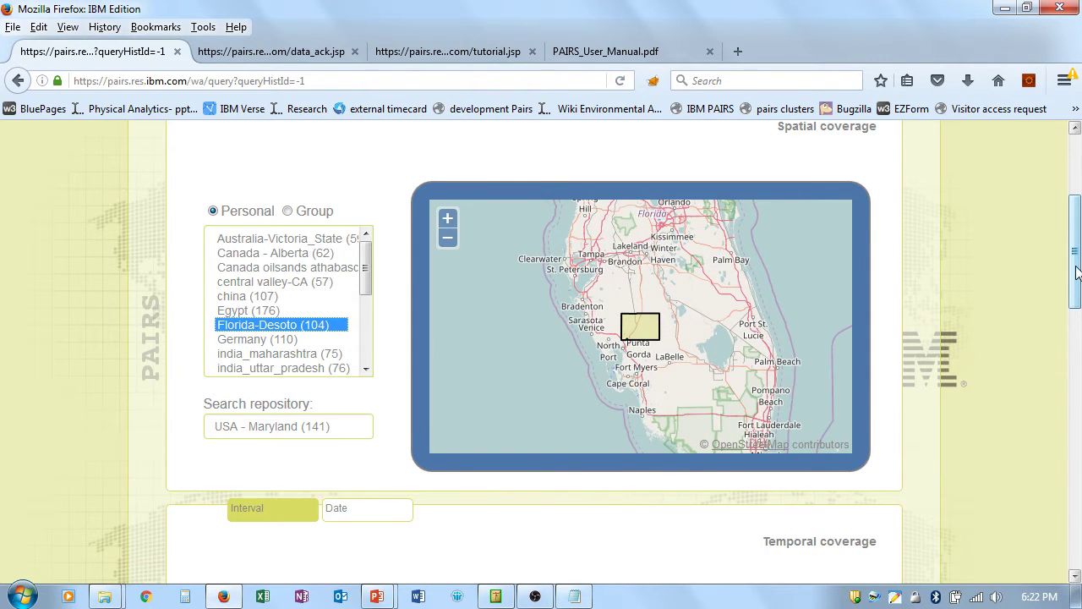
Step: Set temporal coverage to a single snapshot date, 11/18/2016 18:21 GMT
scroll(946, 330, down, 2)
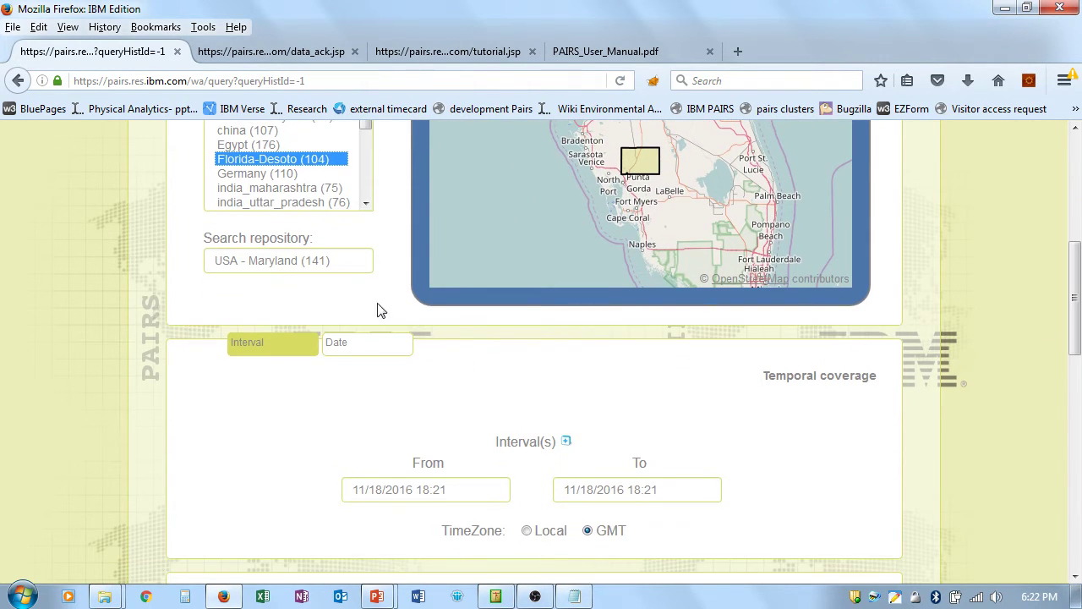
click(371, 345)
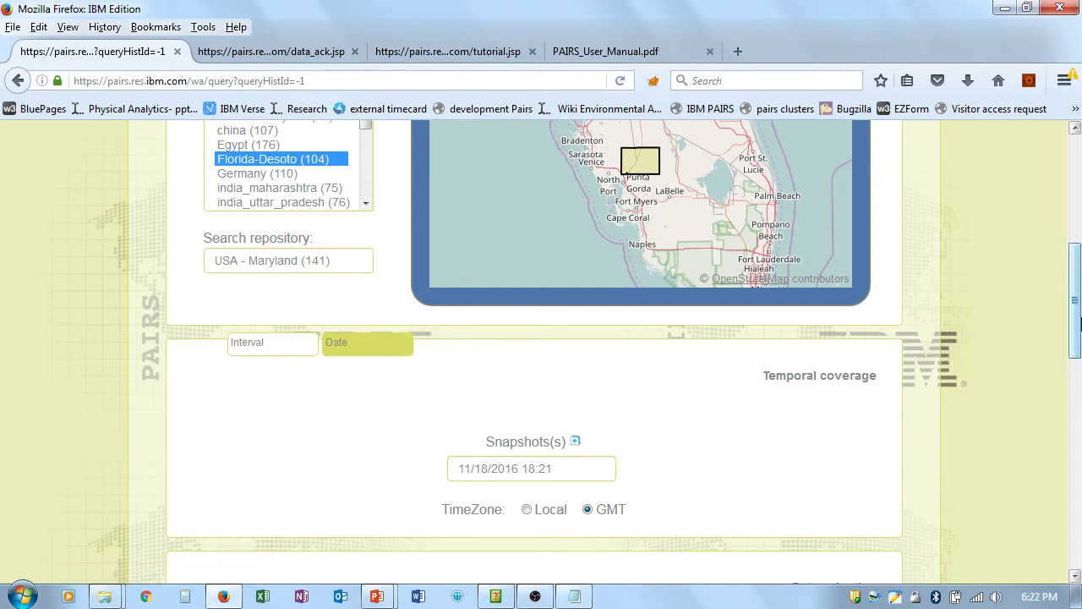
drag(1076, 306, 1076, 385)
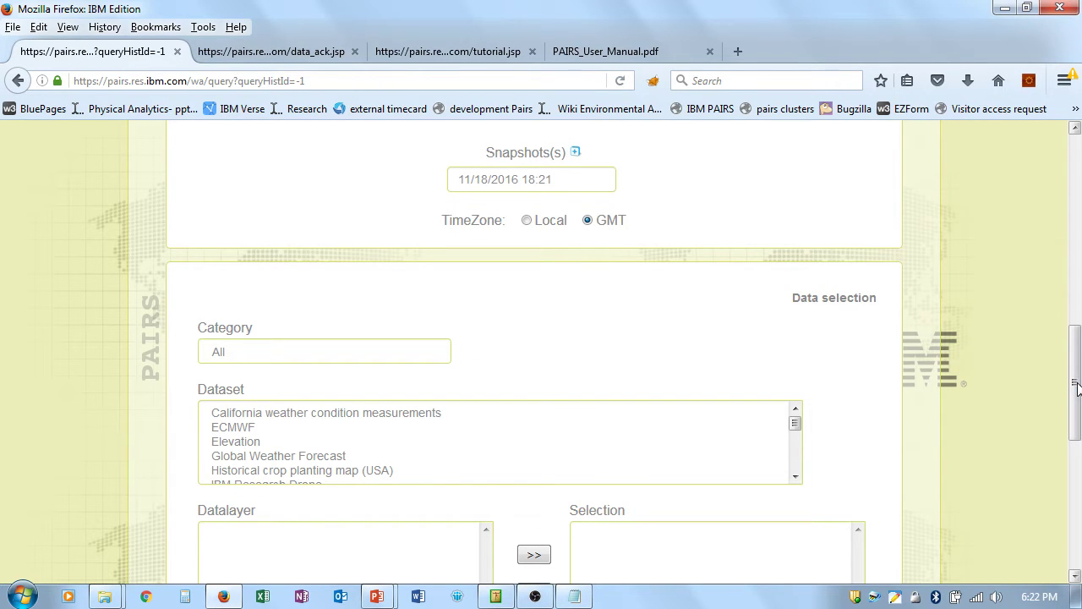
Step: Add the NDVI layer from the Satellite dataset MODIS, Aqua, 13 to the selected layers
scroll(1076, 388, down, 1)
click(271, 306)
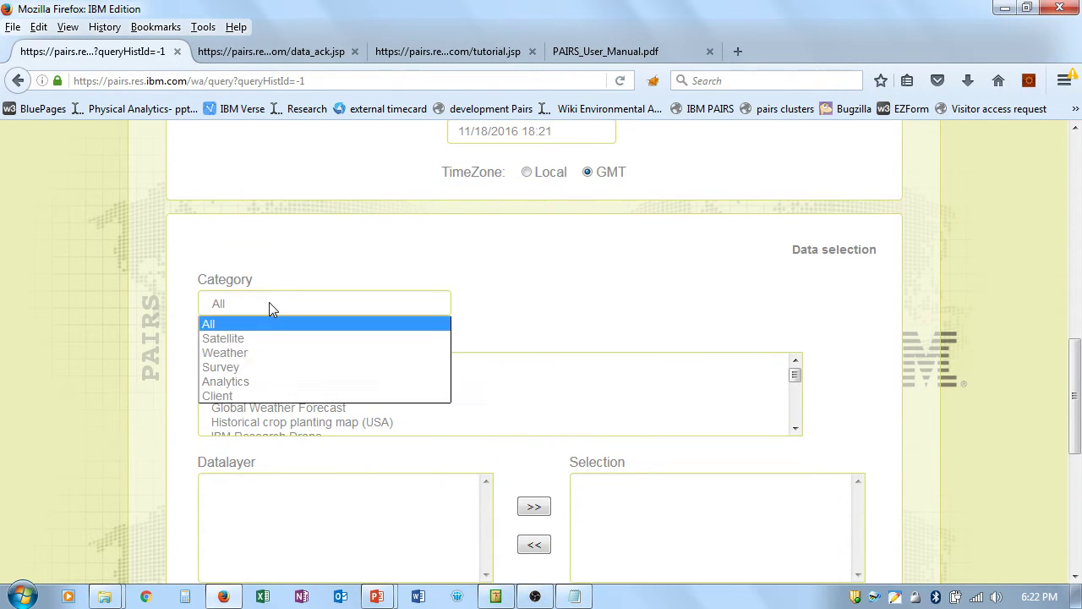
click(272, 341)
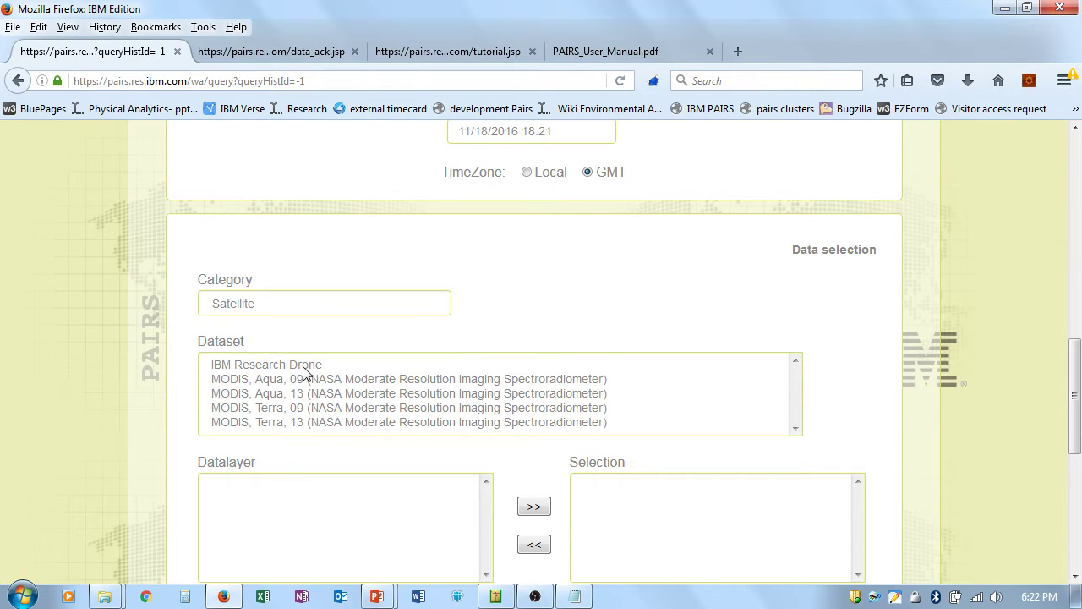
click(313, 394)
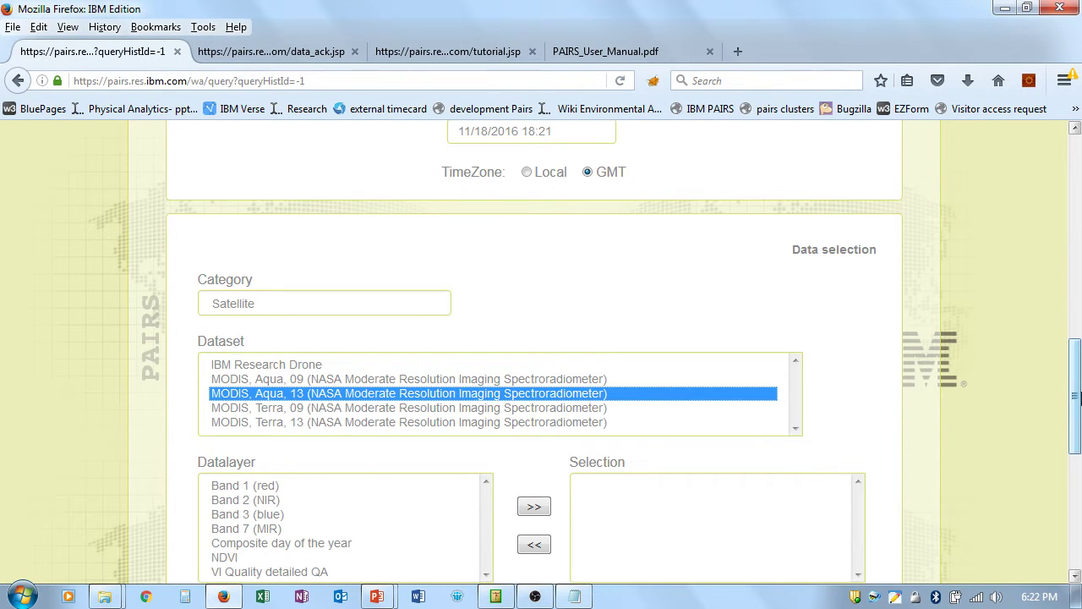
scroll(1075, 403, down, 3)
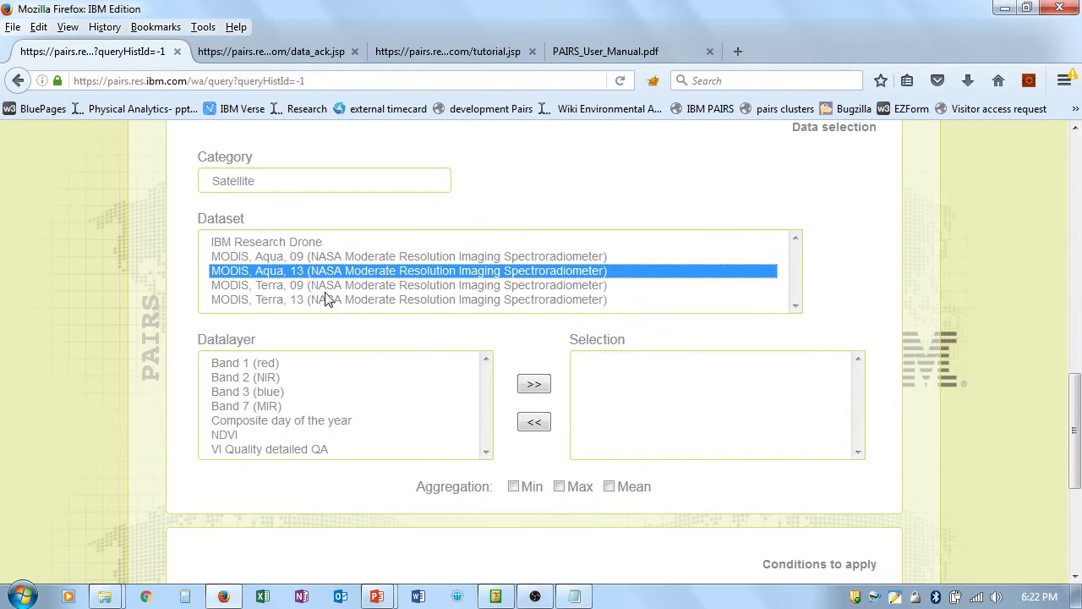
click(237, 438)
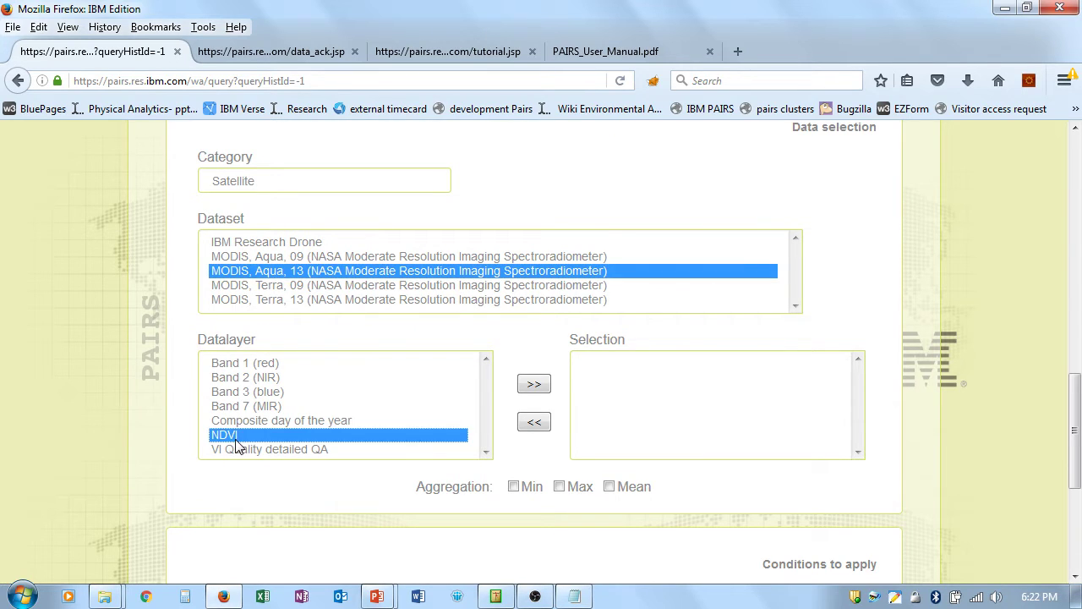
click(536, 387)
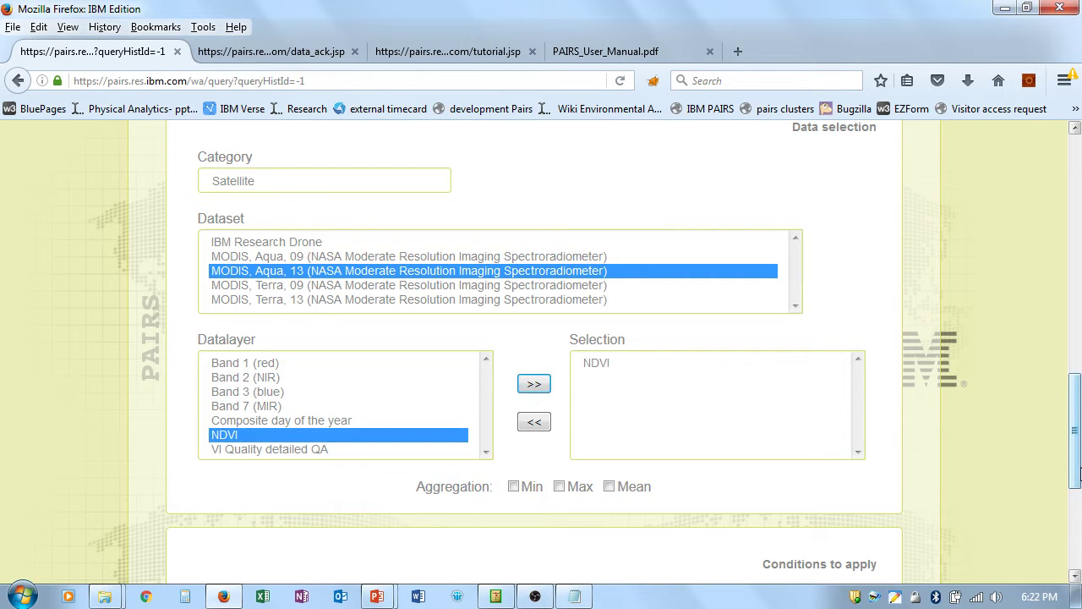
drag(1078, 471, 1068, 505)
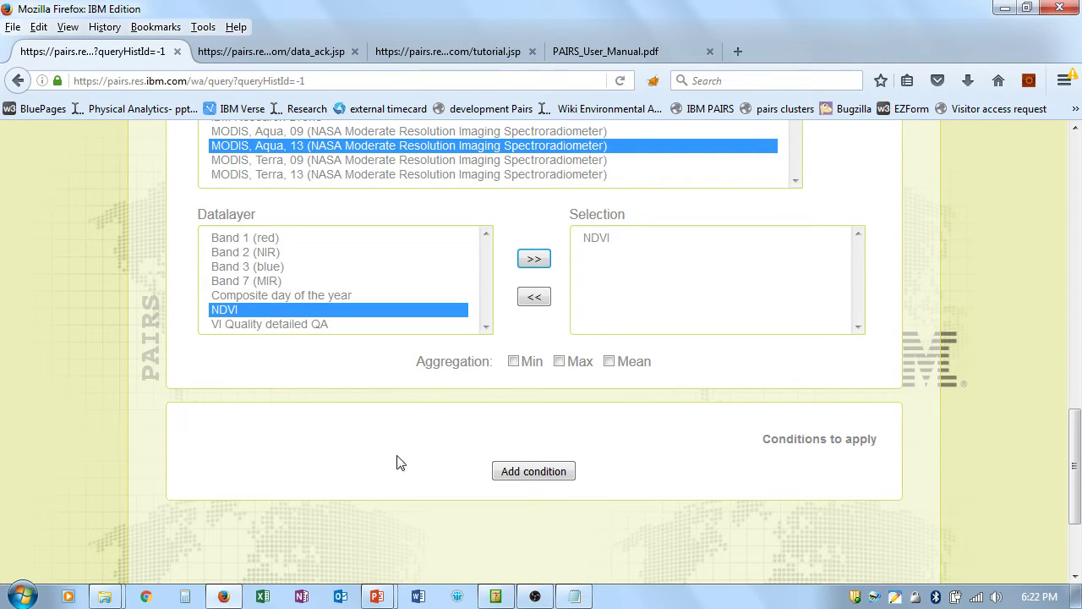
Step: Add a filter condition: Historical crop planting, Crop layer, Equals to 212
click(526, 471)
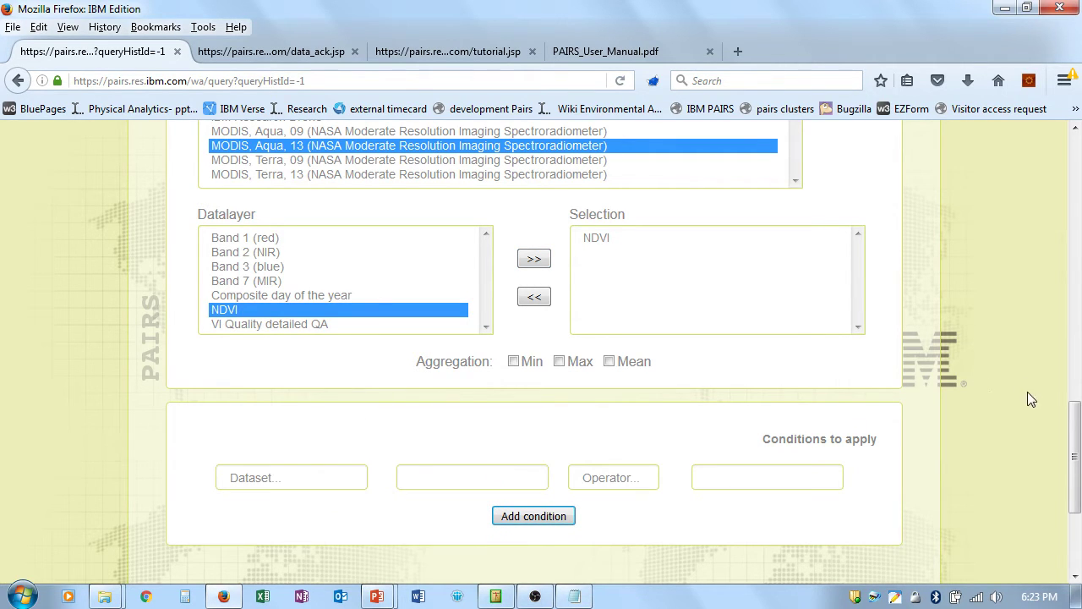
scroll(1072, 456, down, 2)
click(316, 395)
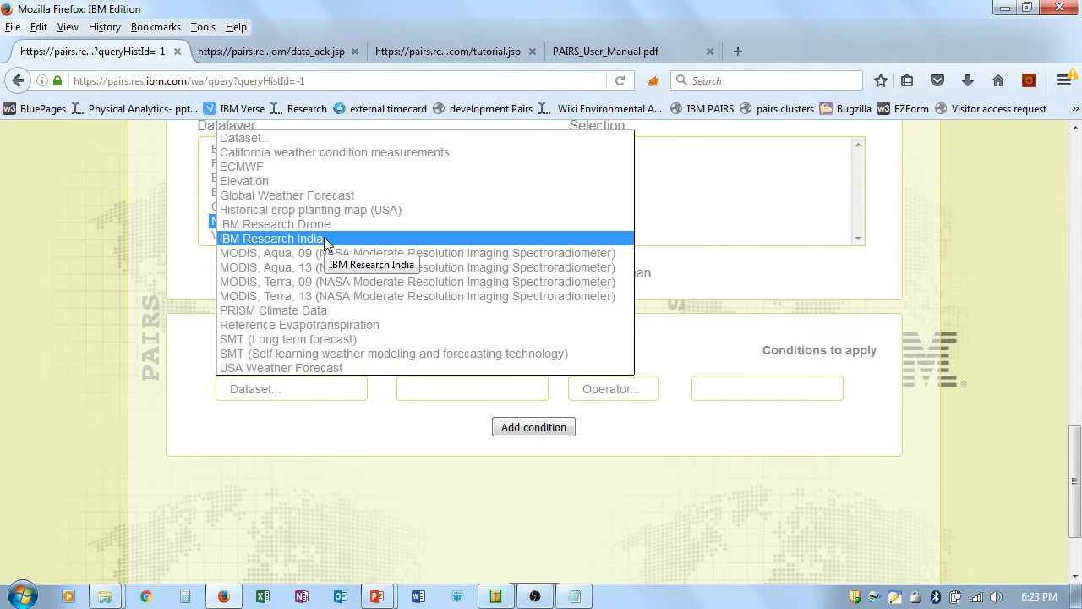
click(326, 213)
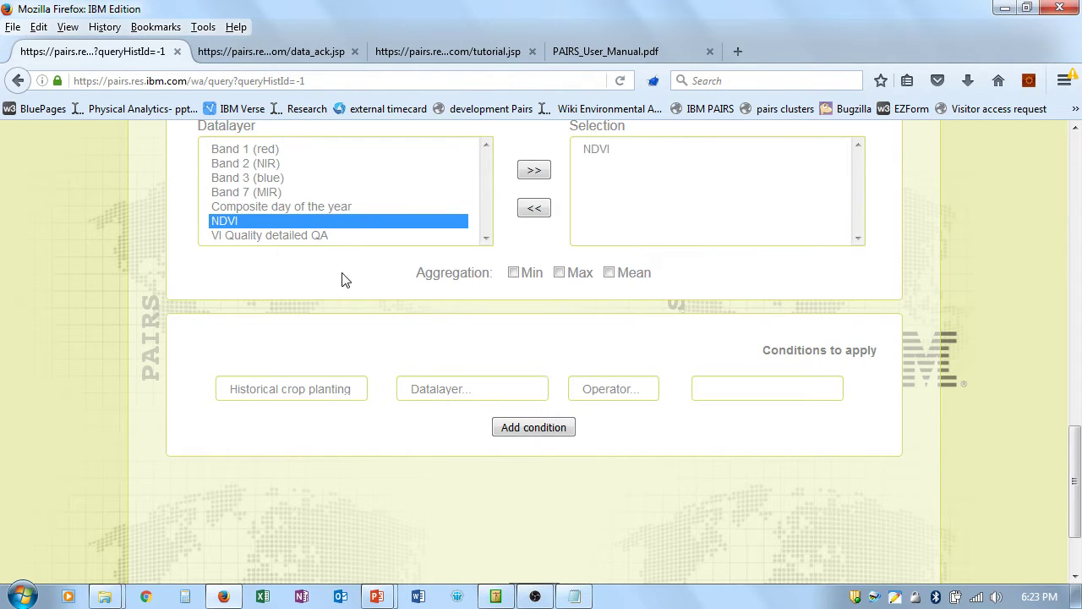
click(440, 388)
click(449, 424)
click(587, 396)
click(606, 427)
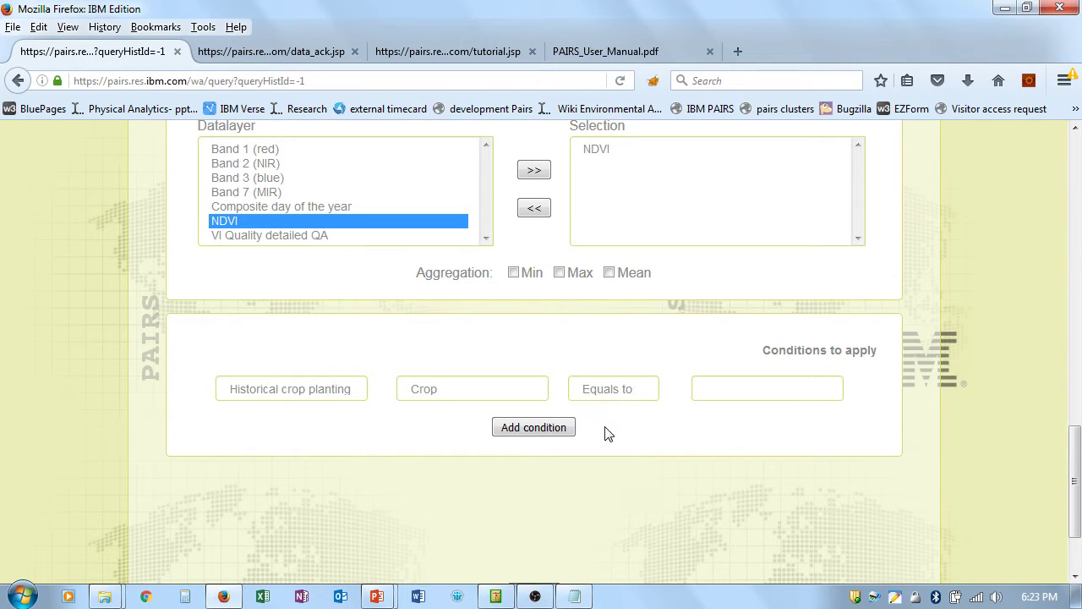
click(726, 389)
text(21)
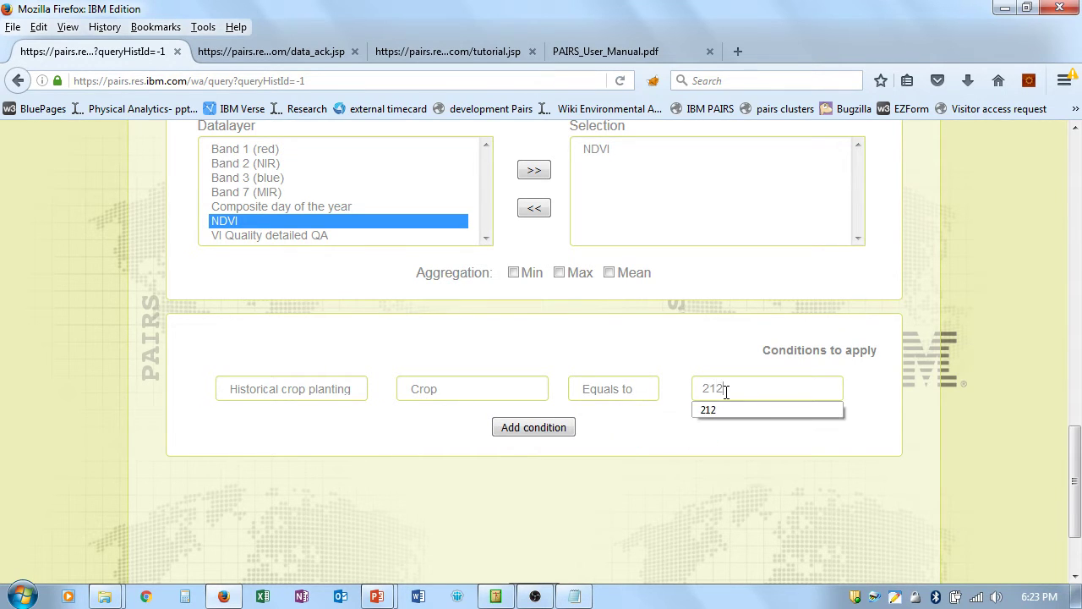
text(2)
click(708, 454)
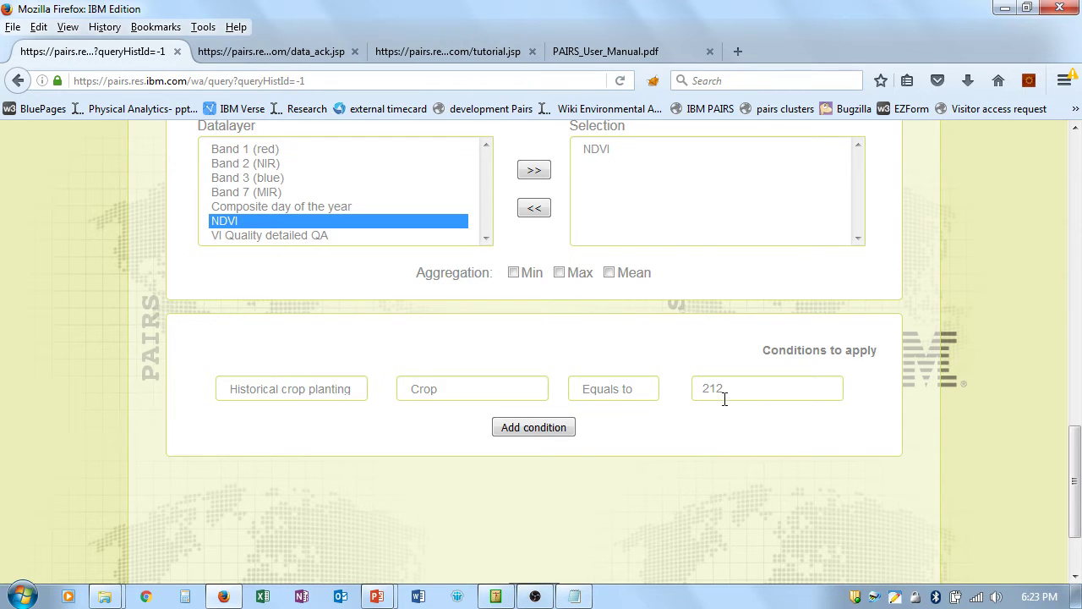
scroll(1074, 511, down, 3)
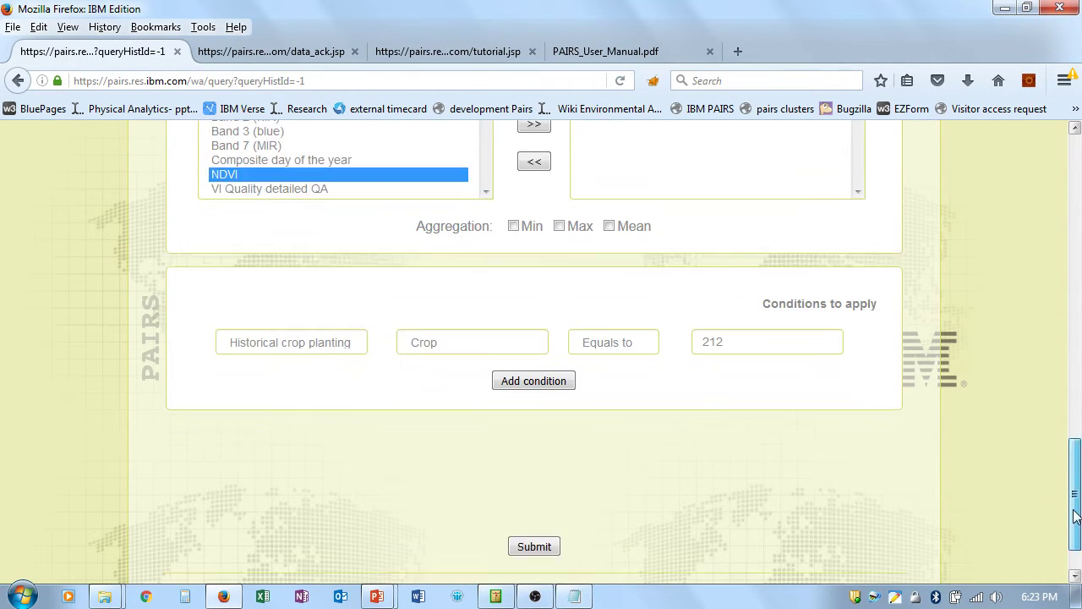
Step: Submit the query and refresh the job list until the 11/18/2016 18:25:32 job reaches 100%
click(545, 487)
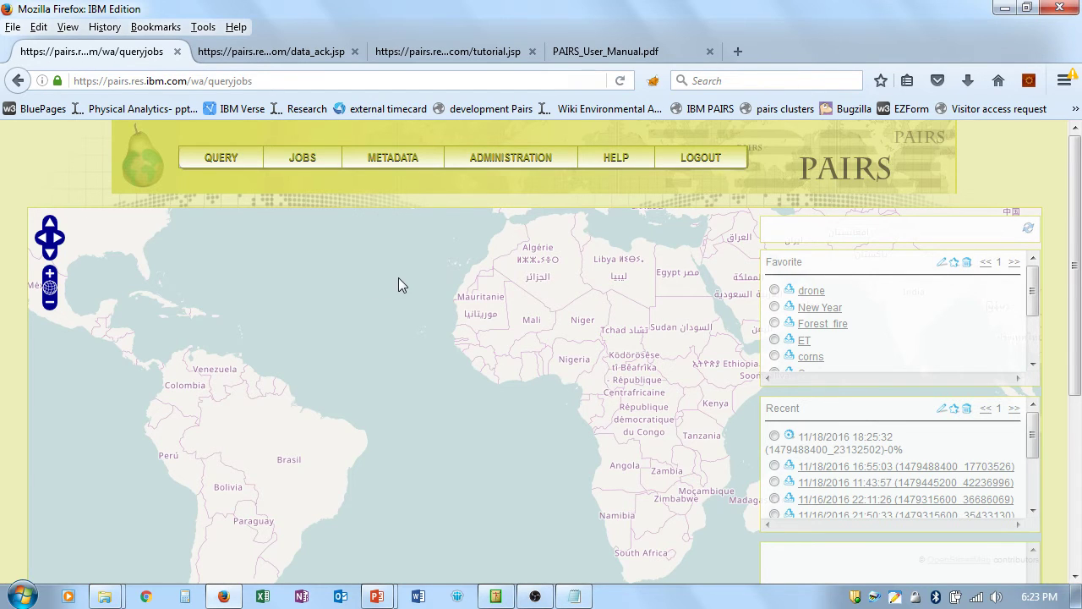
mouse_move(305, 159)
click(302, 185)
drag(1076, 275, 1076, 323)
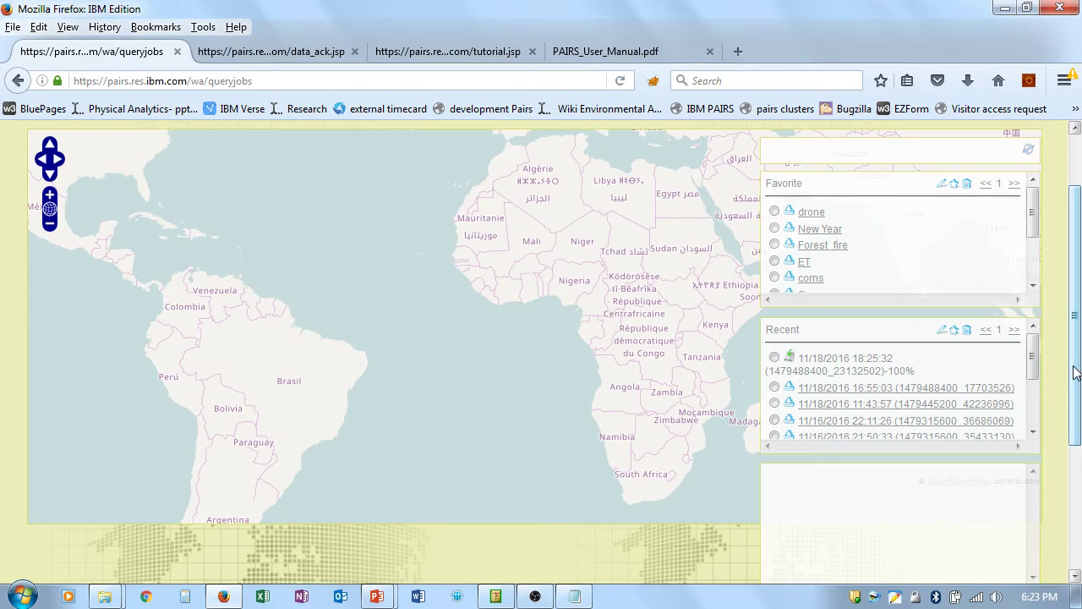
drag(1076, 372, 1076, 365)
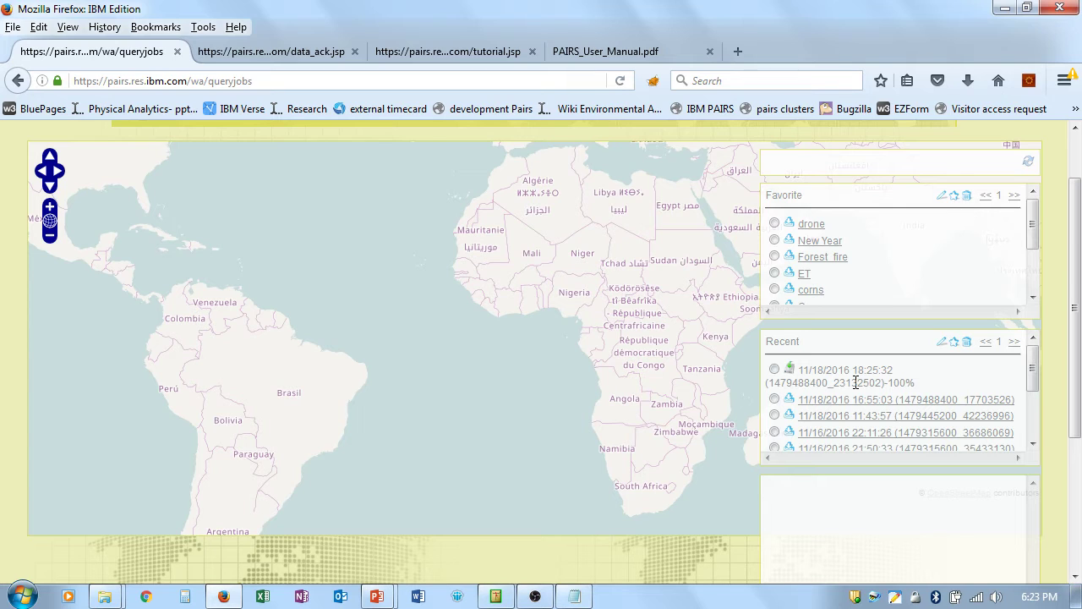
Step: Edit the newest Recent job, nickname it Orange_FL, and copy its API string
click(776, 369)
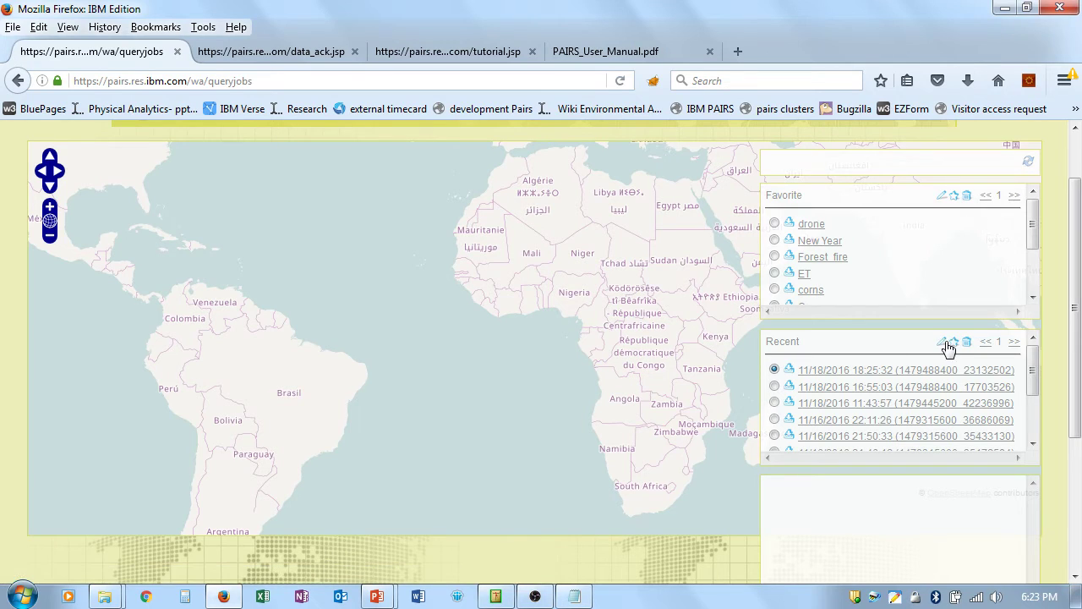
click(940, 345)
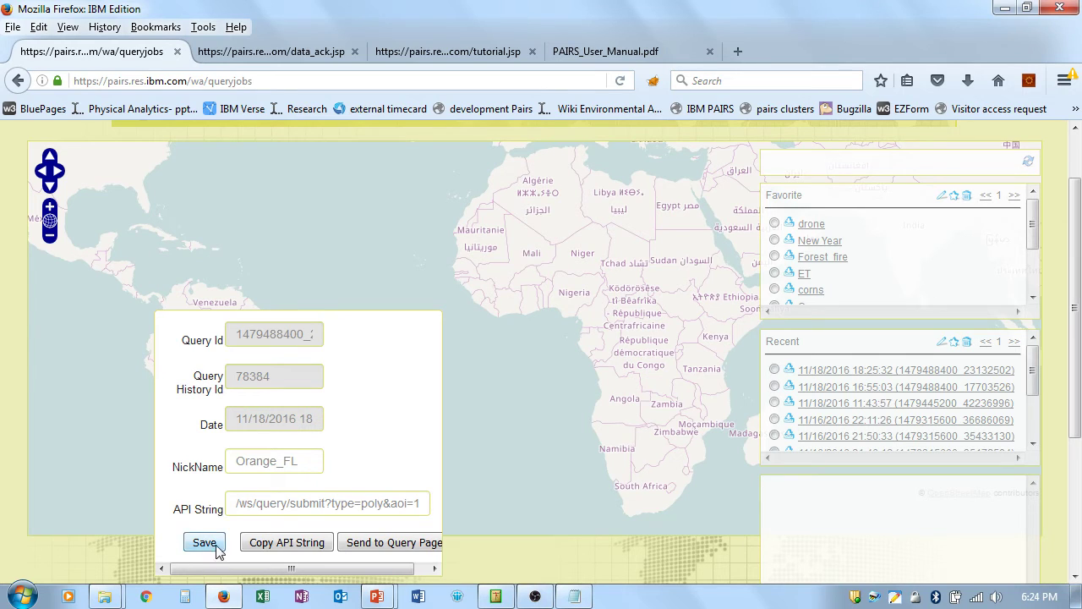
click(296, 548)
click(563, 331)
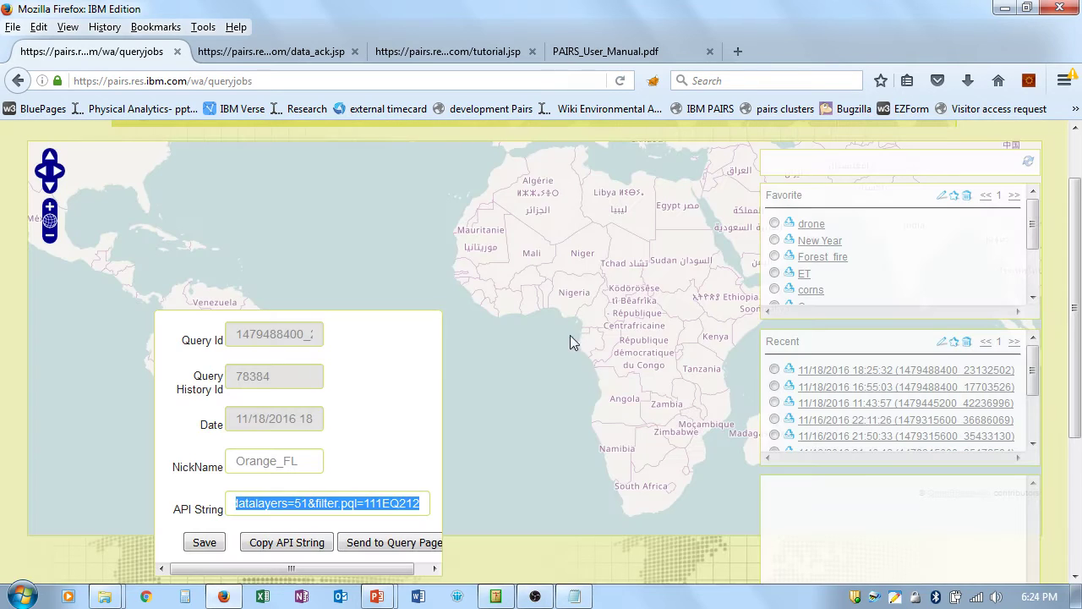
Step: Paste the API string ending datalayers=51&filter.pql=111EQ212 as a new Notepad line
click(574, 596)
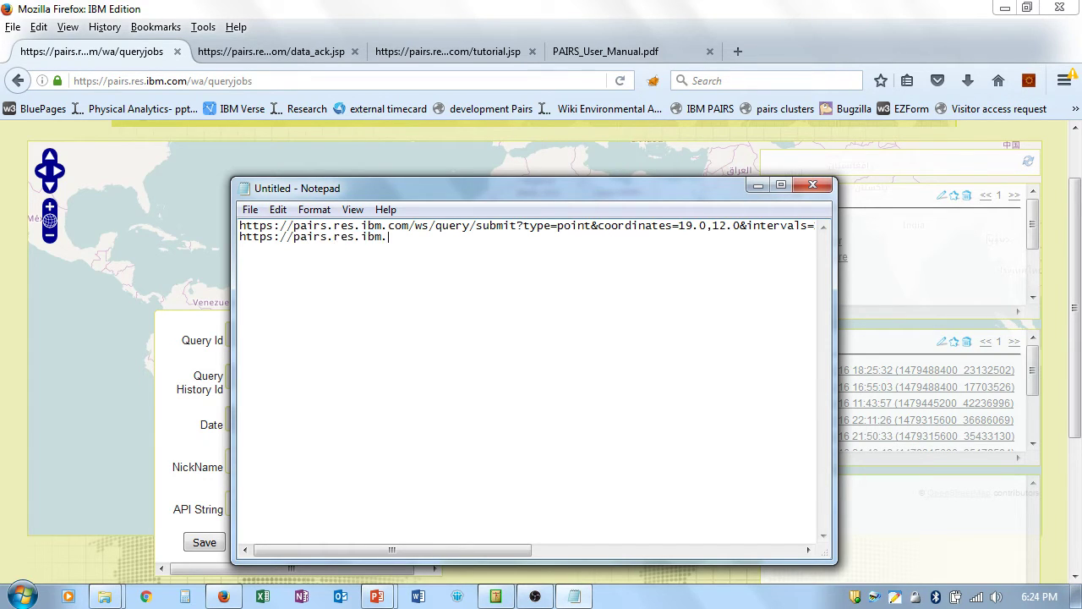
key(ctrl+v)
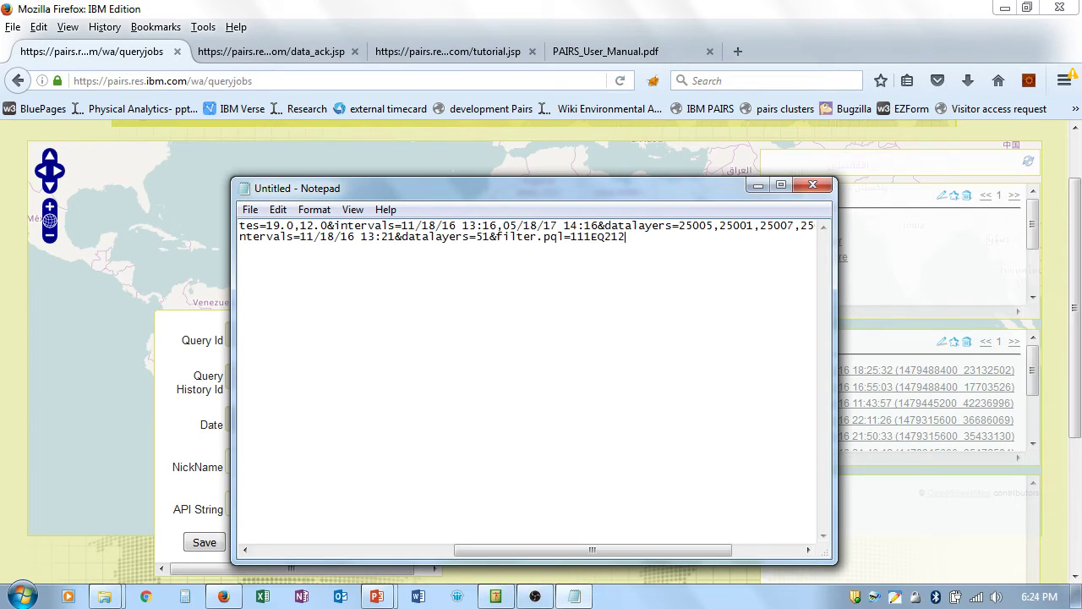
key(Home)
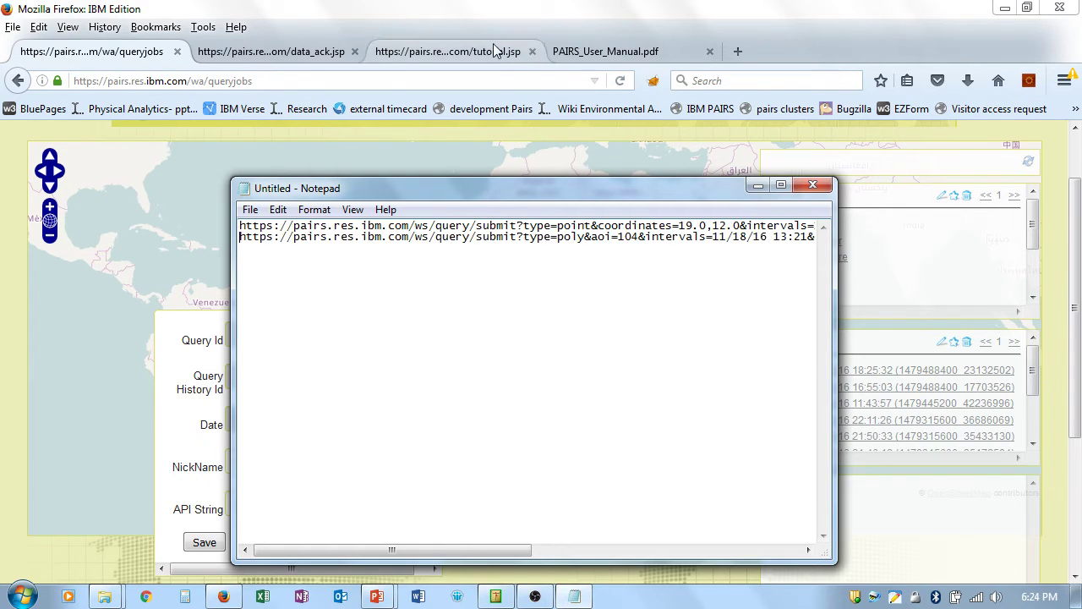
click(483, 18)
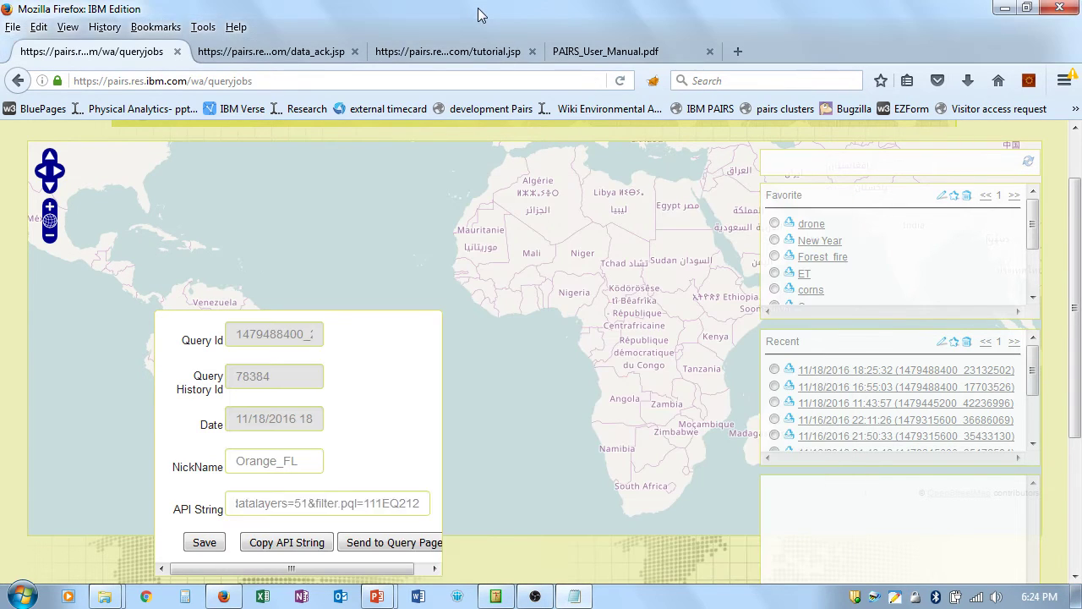
Step: Save the job as Orange_FL and load its result layers from Recent jobs
click(204, 543)
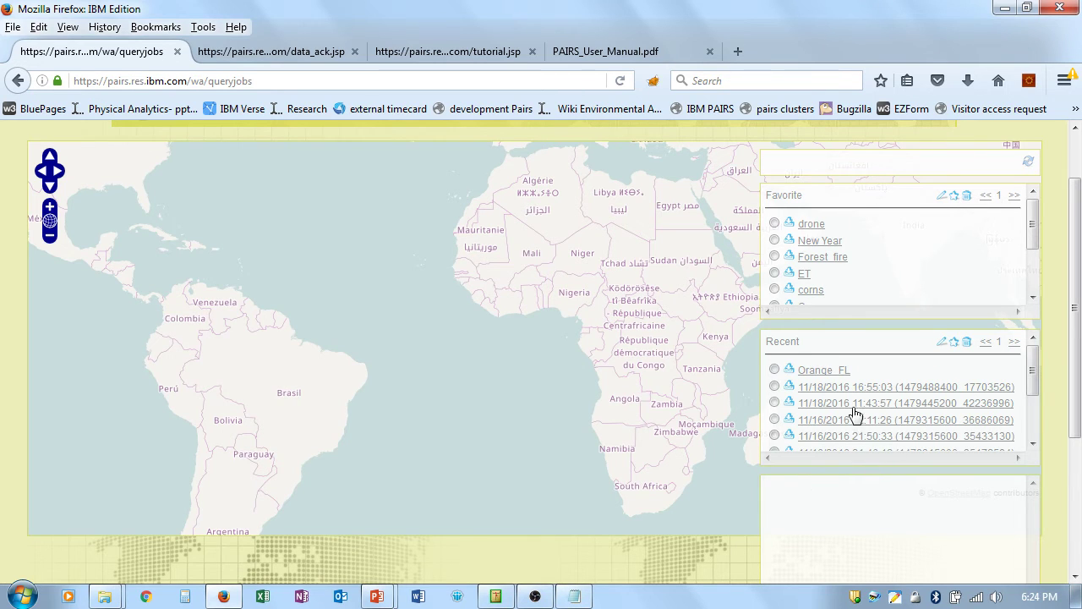
click(813, 372)
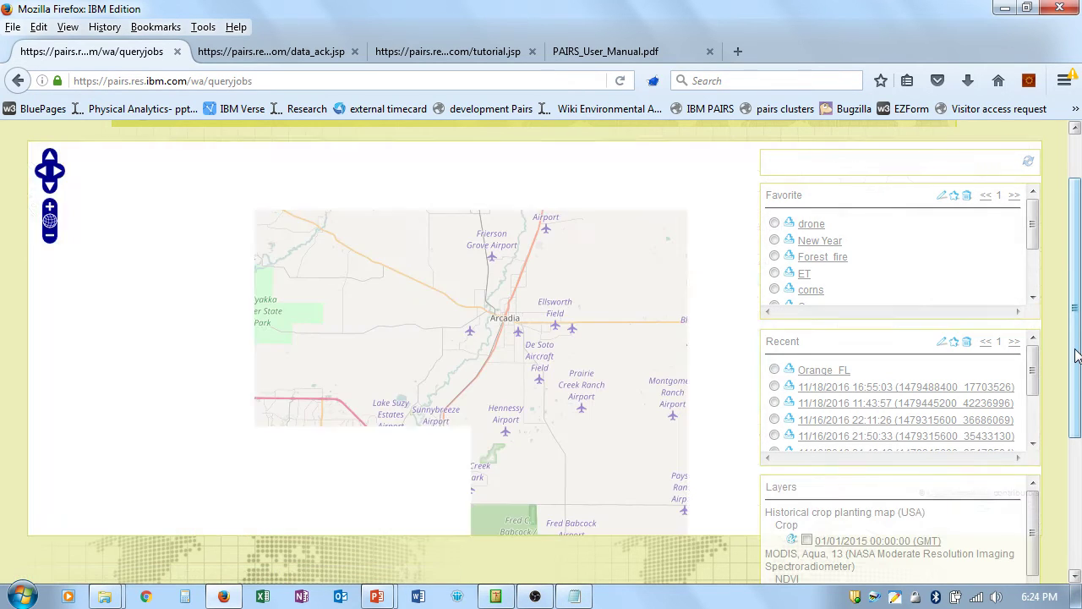
click(824, 372)
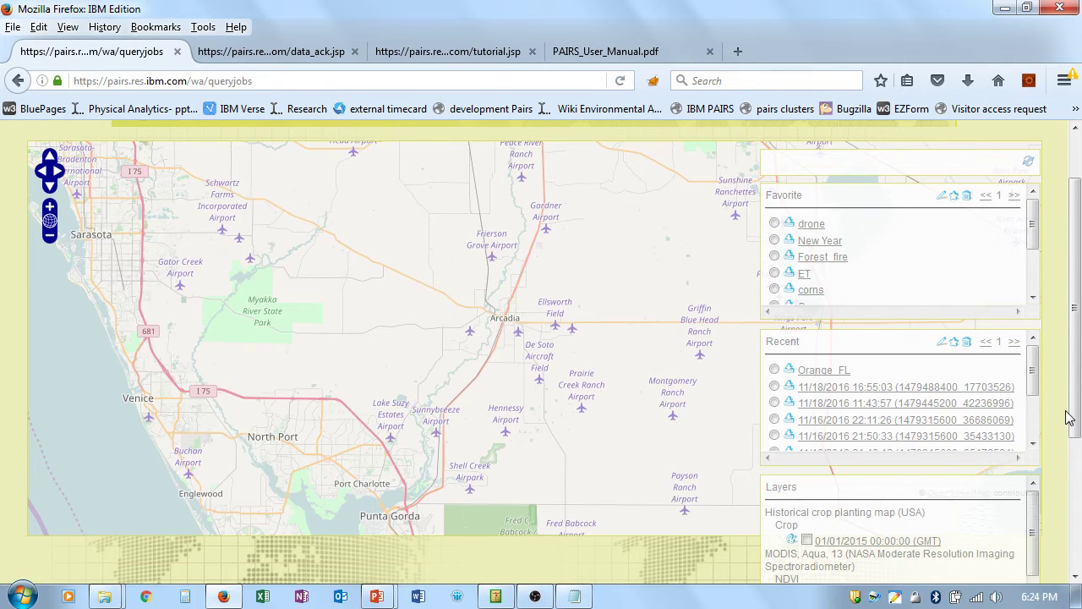
Step: Zoom to the crop areas around Arcadia and show the 01/01/2015 Crop layer's colour legend
scroll(1070, 470, down, 2)
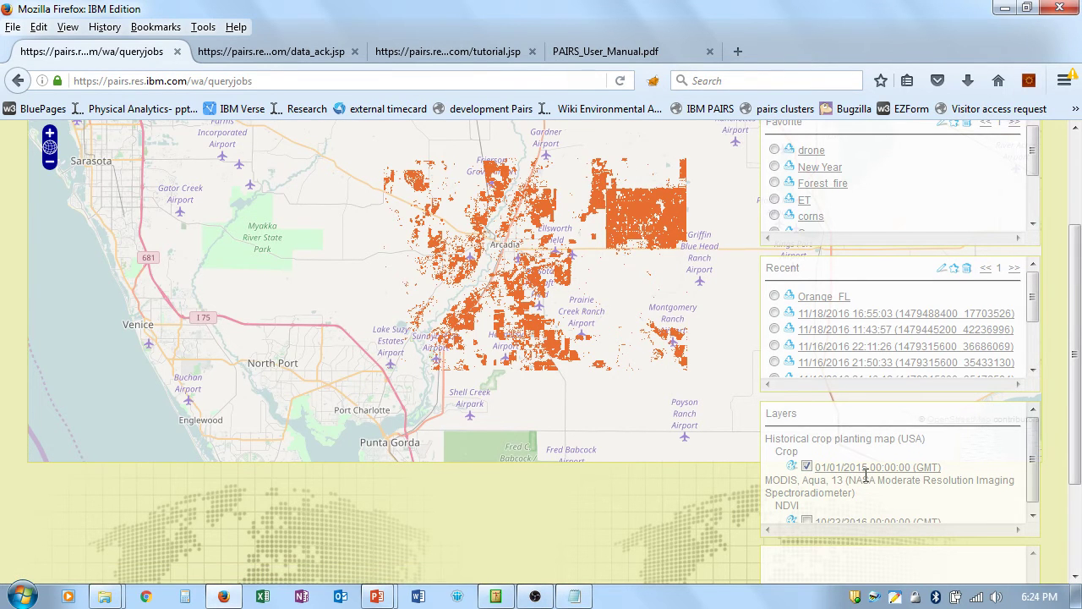
click(49, 133)
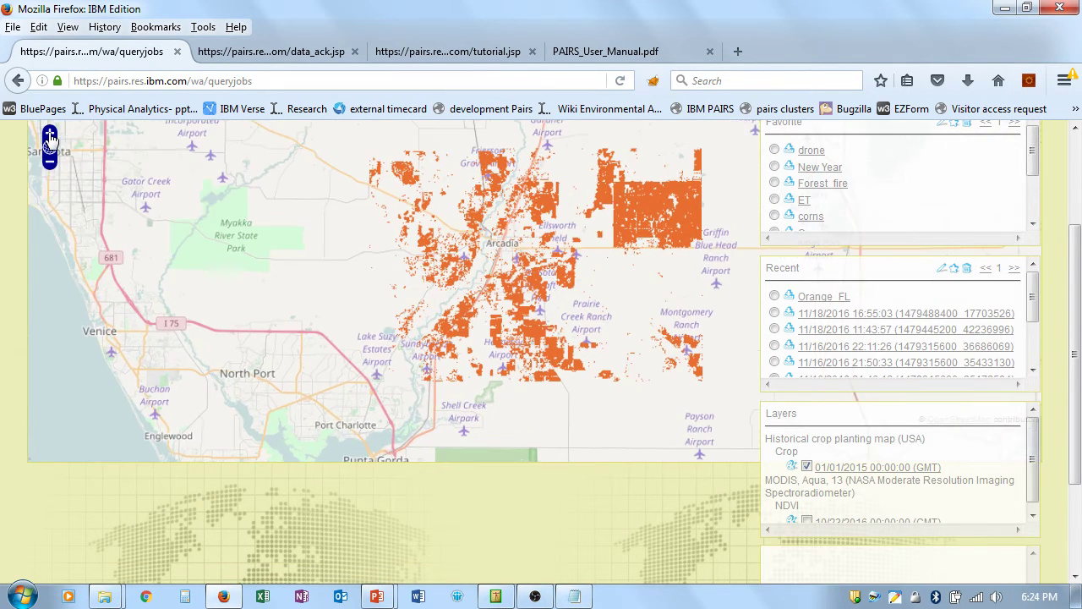
drag(617, 259, 474, 314)
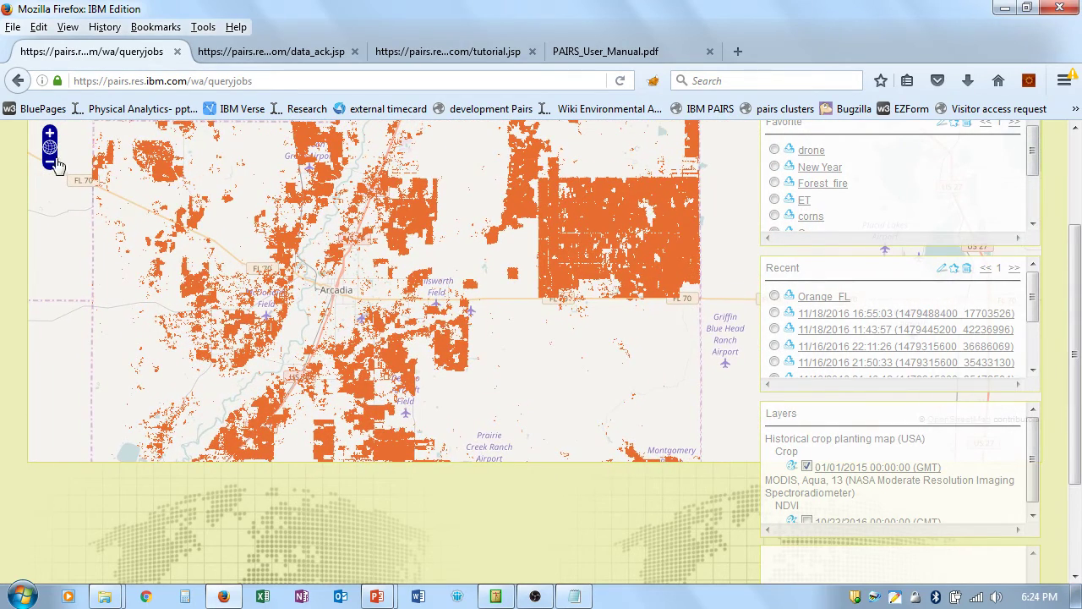
click(49, 137)
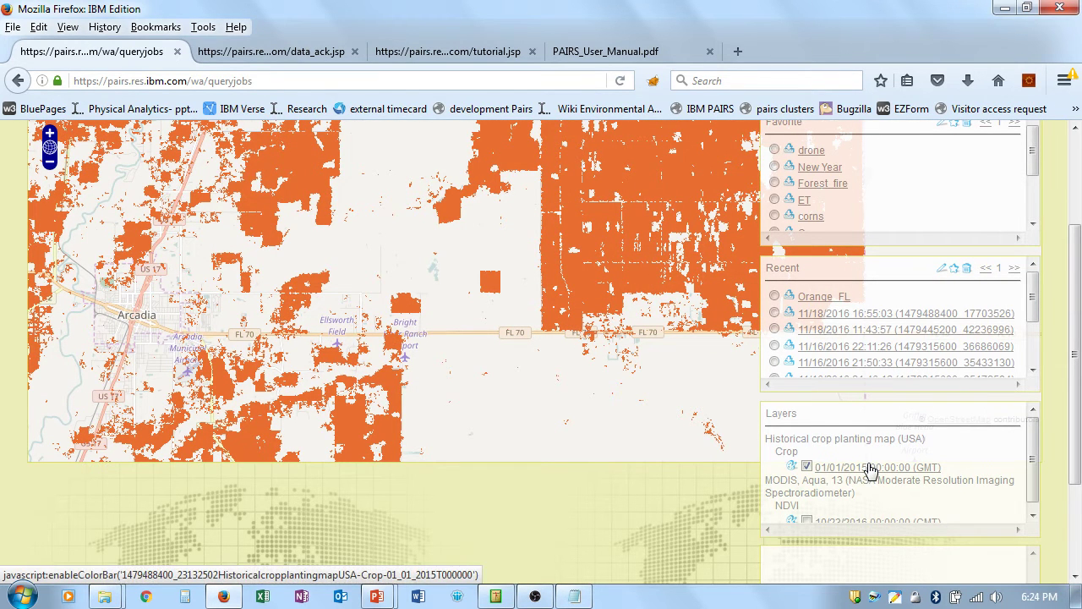
click(871, 471)
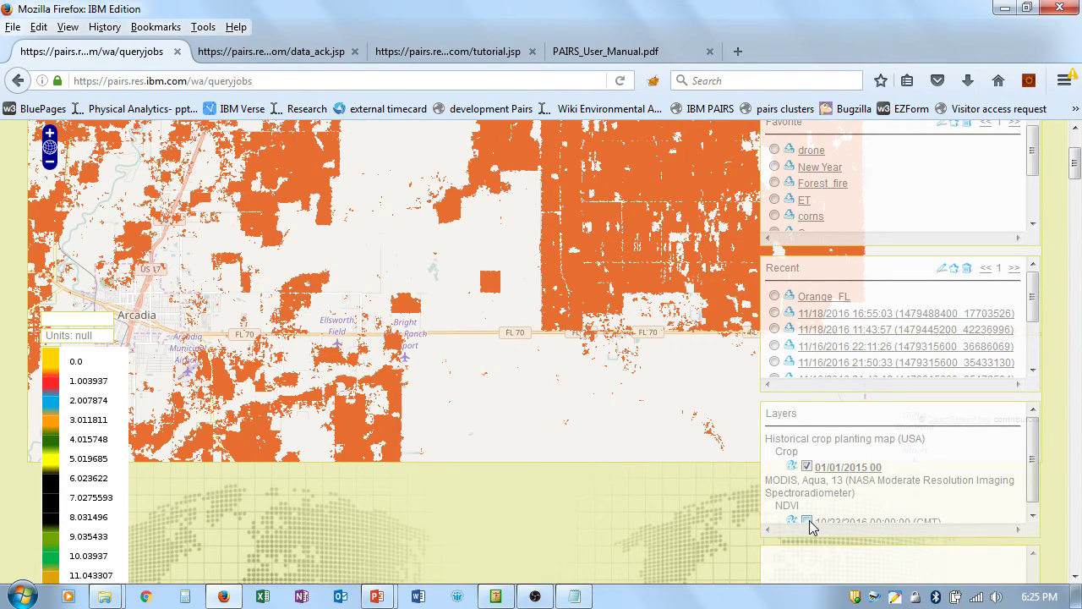
Step: Swap the Crop overlay for the 10/23/2016 NDVI layer and show its 0.25–0.848 legend
click(807, 466)
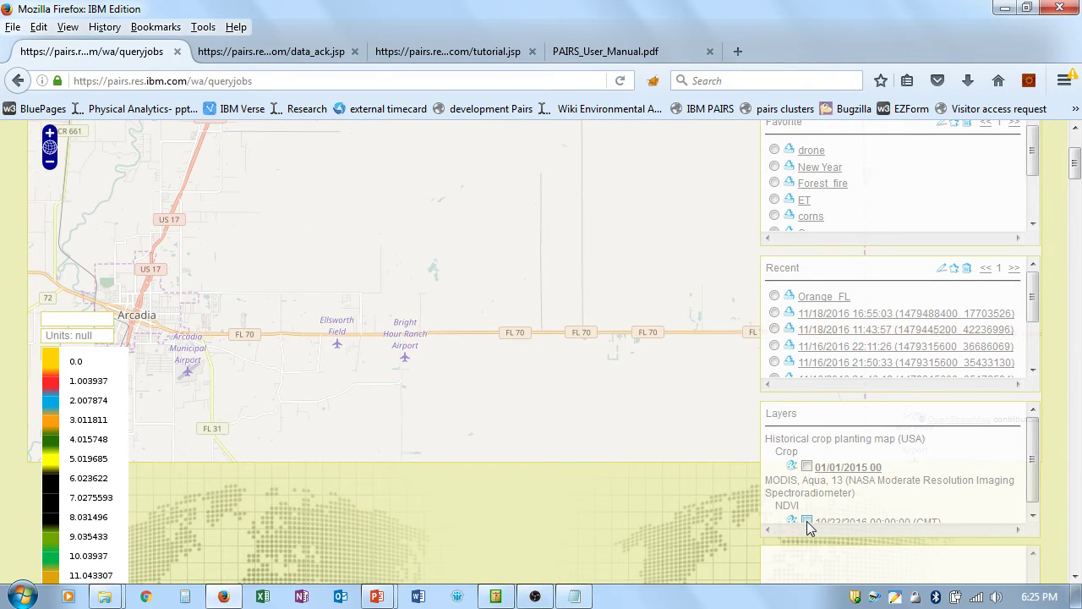
click(806, 521)
drag(651, 267, 597, 360)
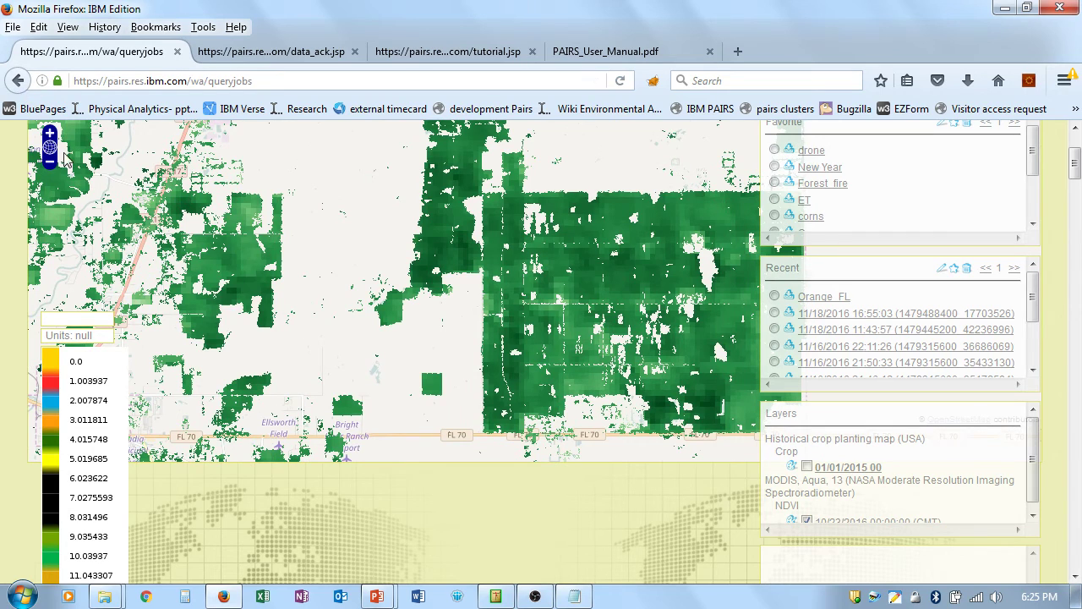
click(49, 133)
click(49, 132)
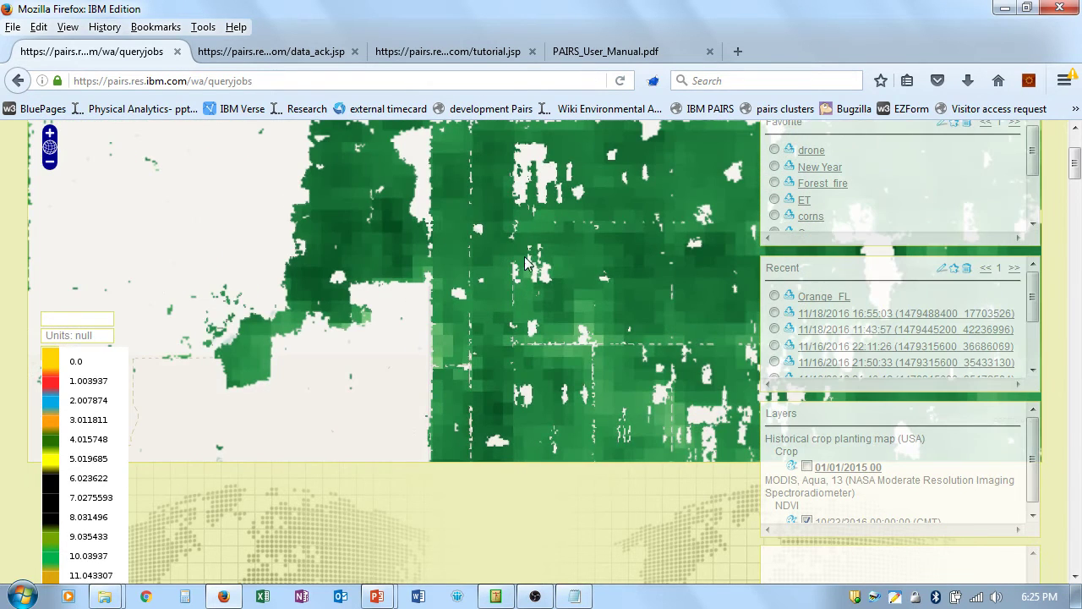
drag(605, 310, 495, 307)
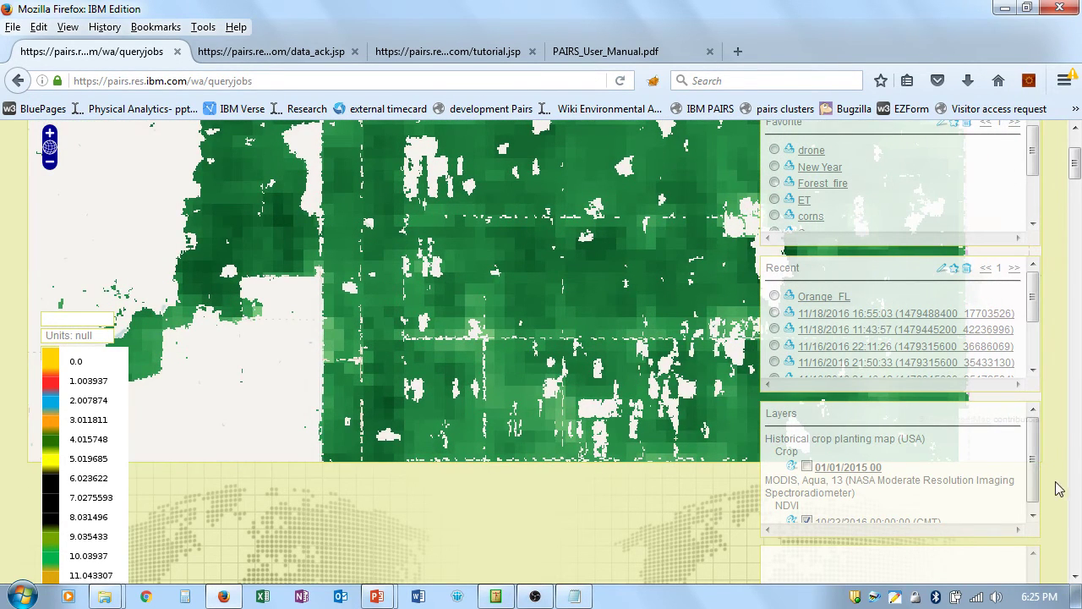
scroll(1034, 476, down, 1)
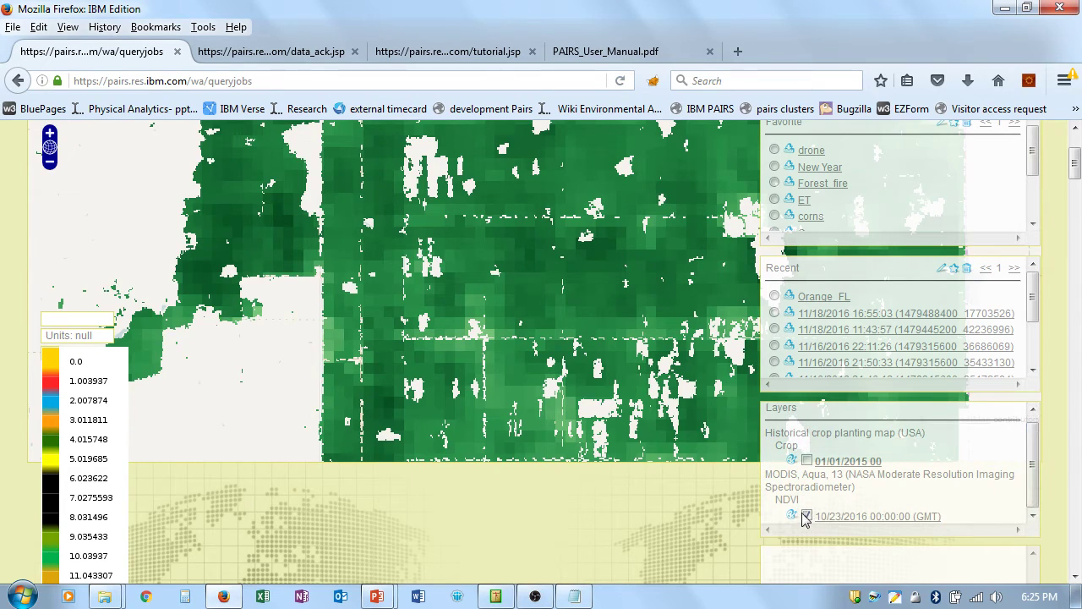
click(844, 519)
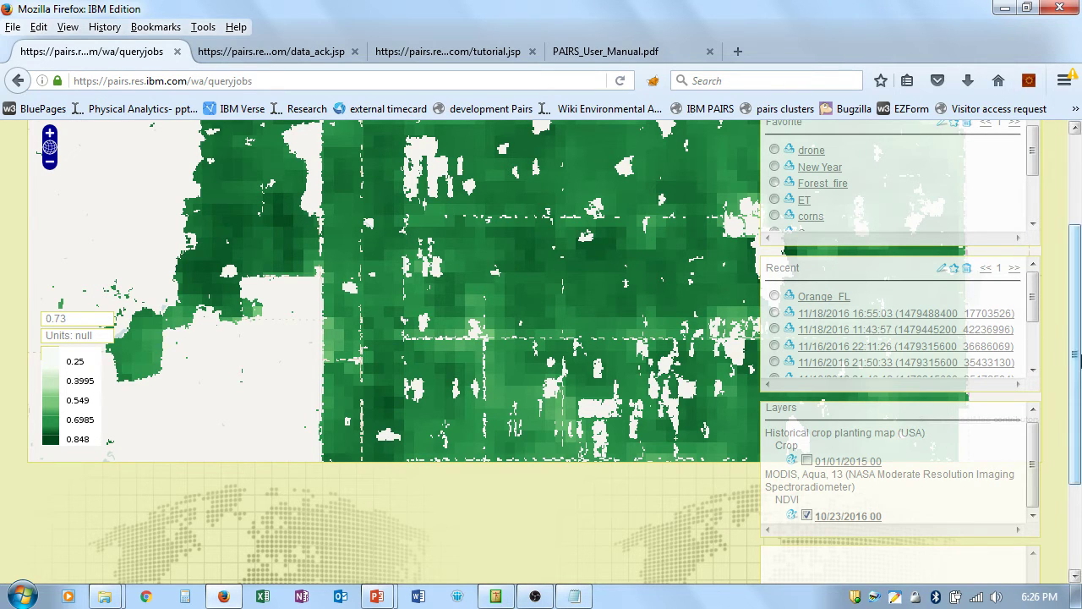
Step: Open the Orange_FL job's details and scroll to the Favorite list
drag(1077, 355, 1077, 285)
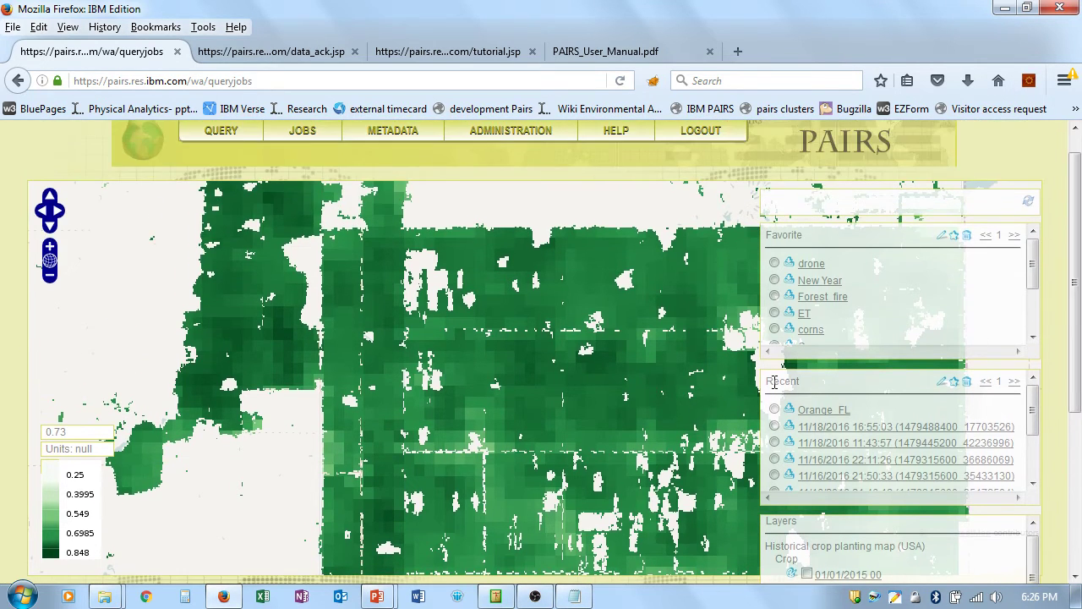
click(774, 411)
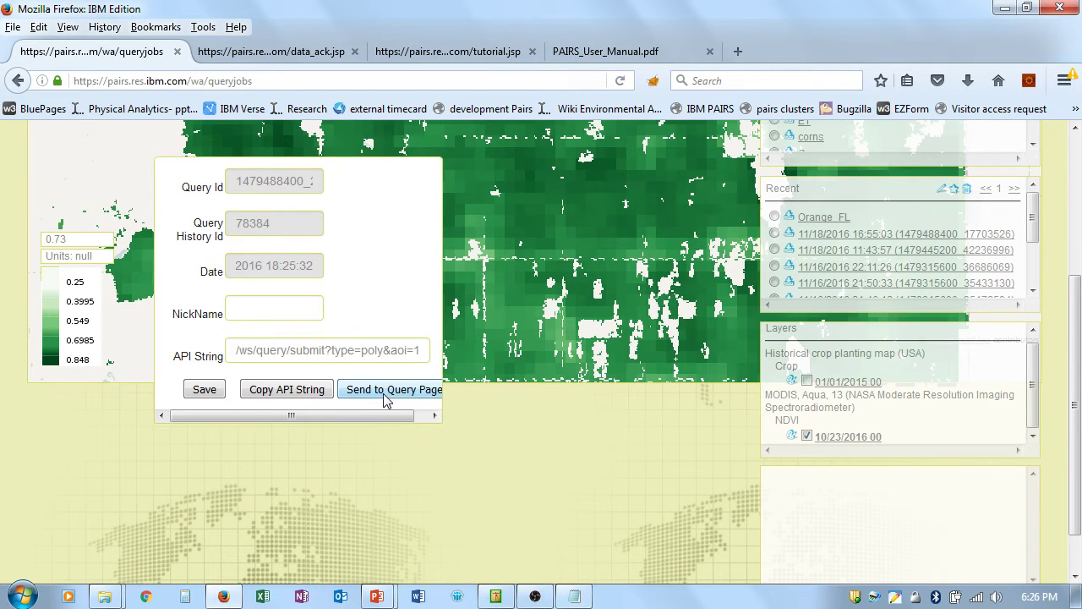
drag(1076, 378, 1076, 349)
scroll(1076, 349, up, 4)
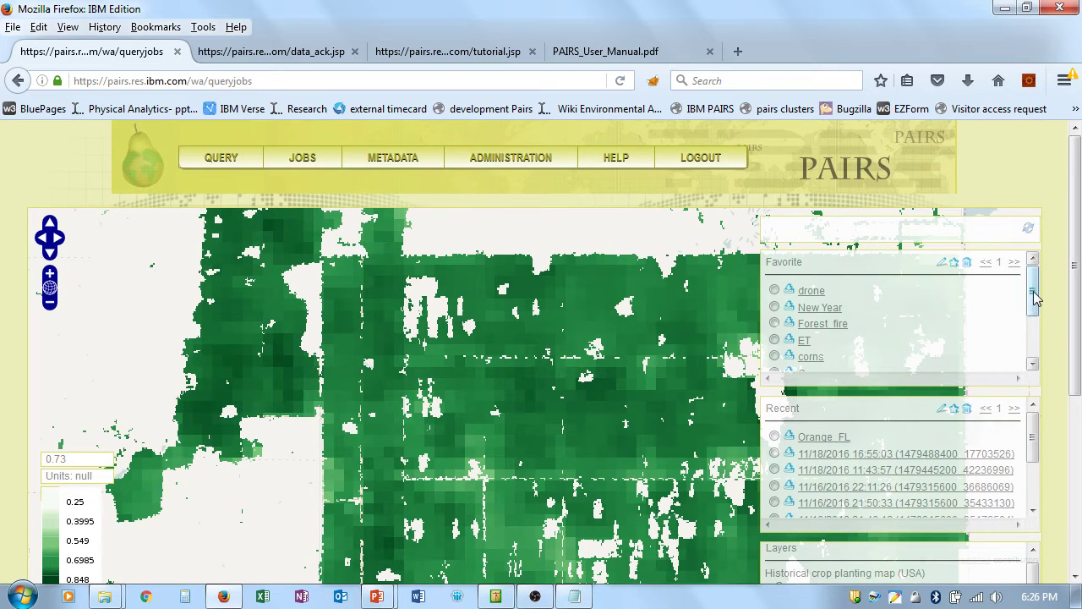
drag(1035, 296, 1043, 315)
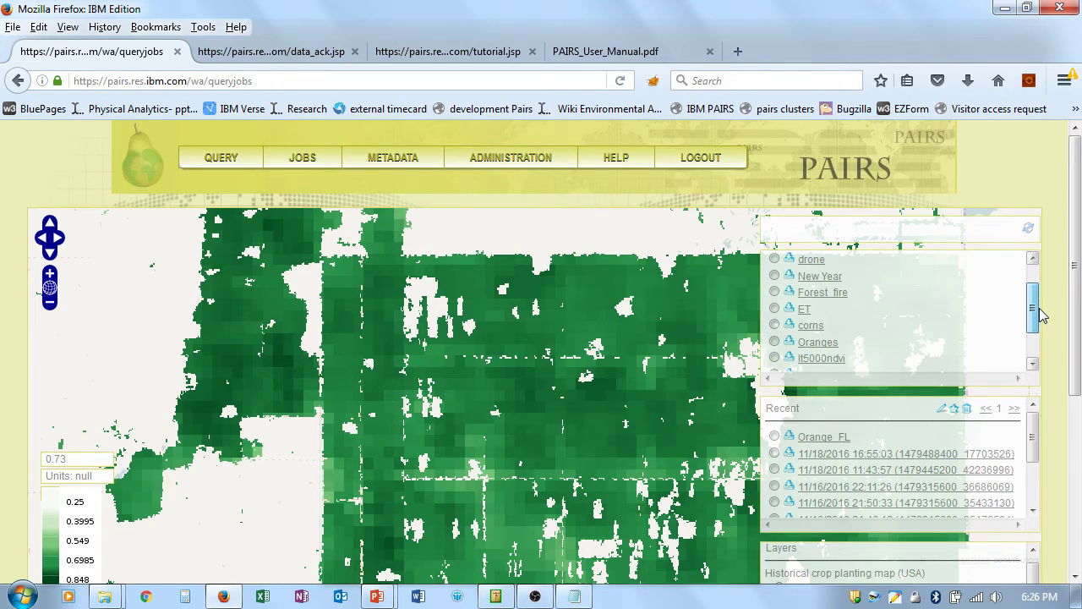
mouse_move(1043, 315)
mouse_down()
mouse_move(1041, 330)
mouse_move(1036, 296)
mouse_move(1032, 315)
mouse_up()
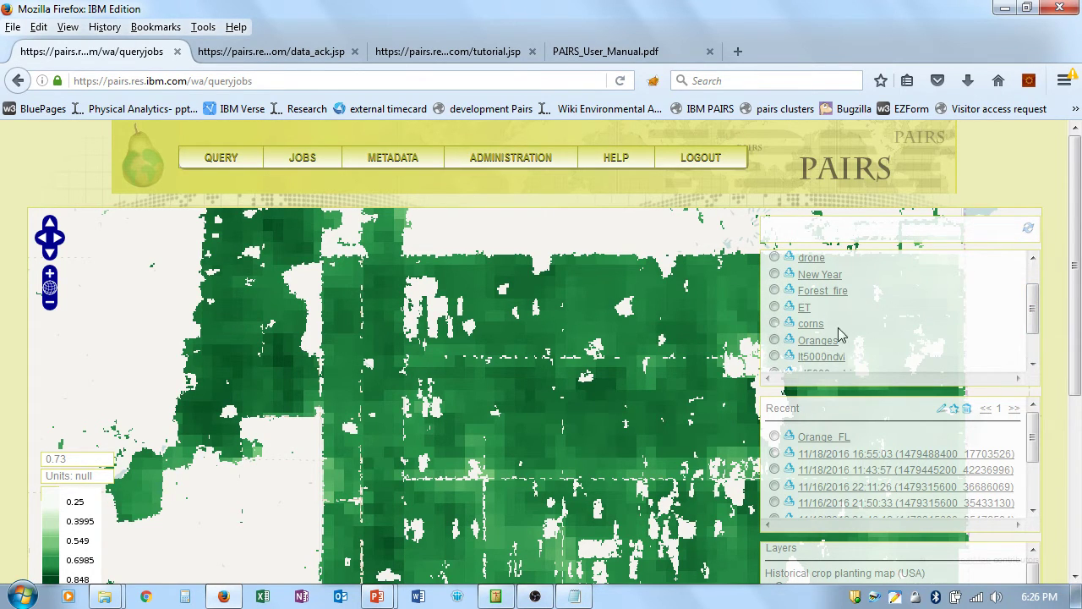
Step: Send the Forest_fire favourite to the Query page, area SW 56.38, -111.88 to NE 56.85, -110.61
click(774, 291)
drag(1033, 305, 1025, 272)
click(943, 263)
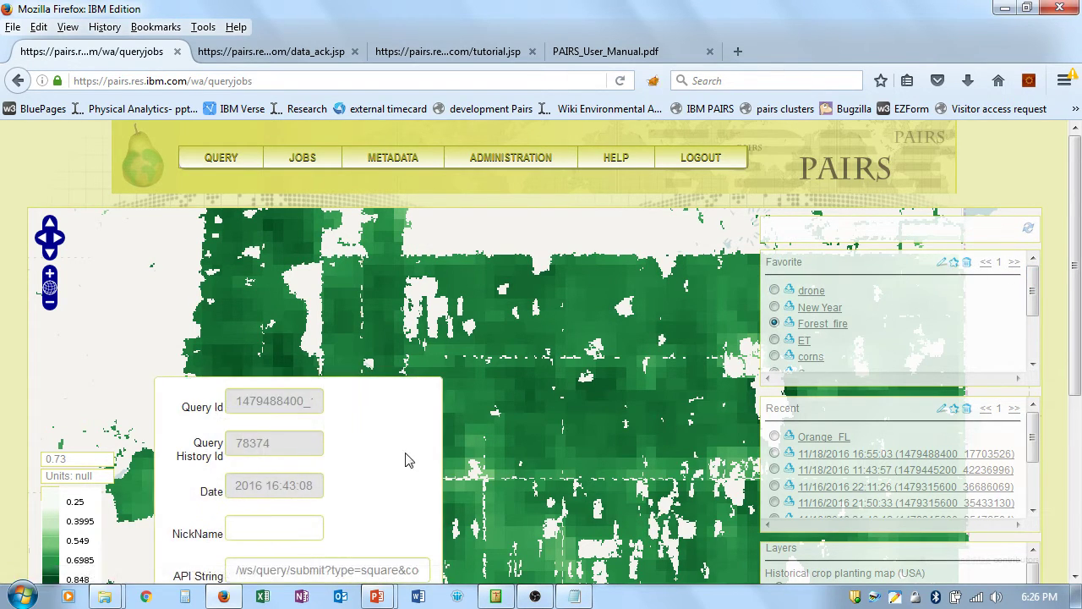
scroll(403, 459, down, 3)
click(409, 419)
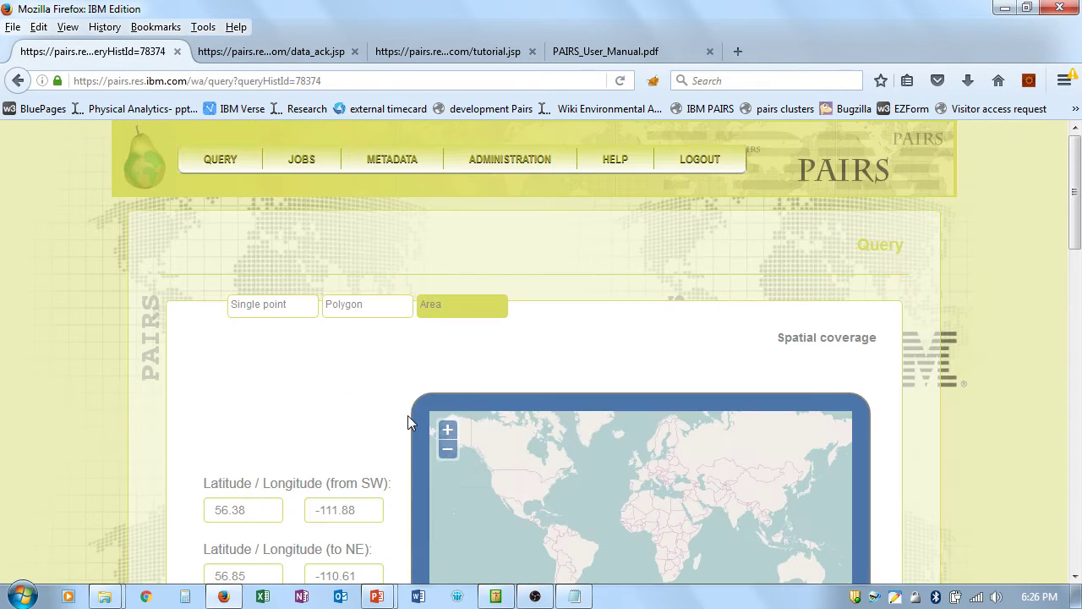
Step: Switch the query's spatial coverage from an area box to a single point
scroll(1078, 237, down, 2)
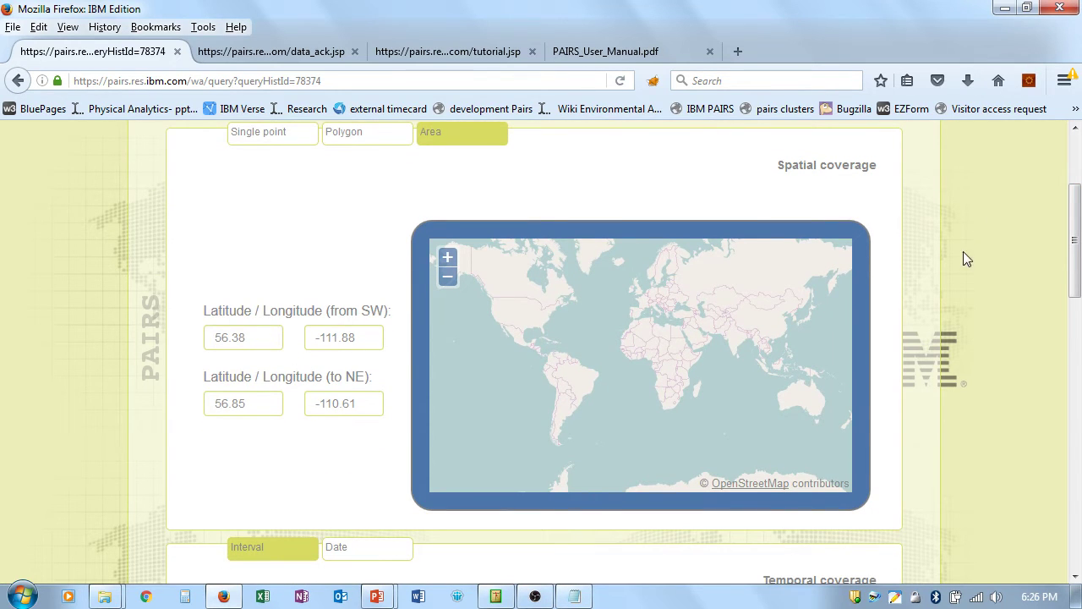
mouse_move(1073, 244)
mouse_down()
mouse_move(1075, 276)
mouse_move(1076, 228)
mouse_up()
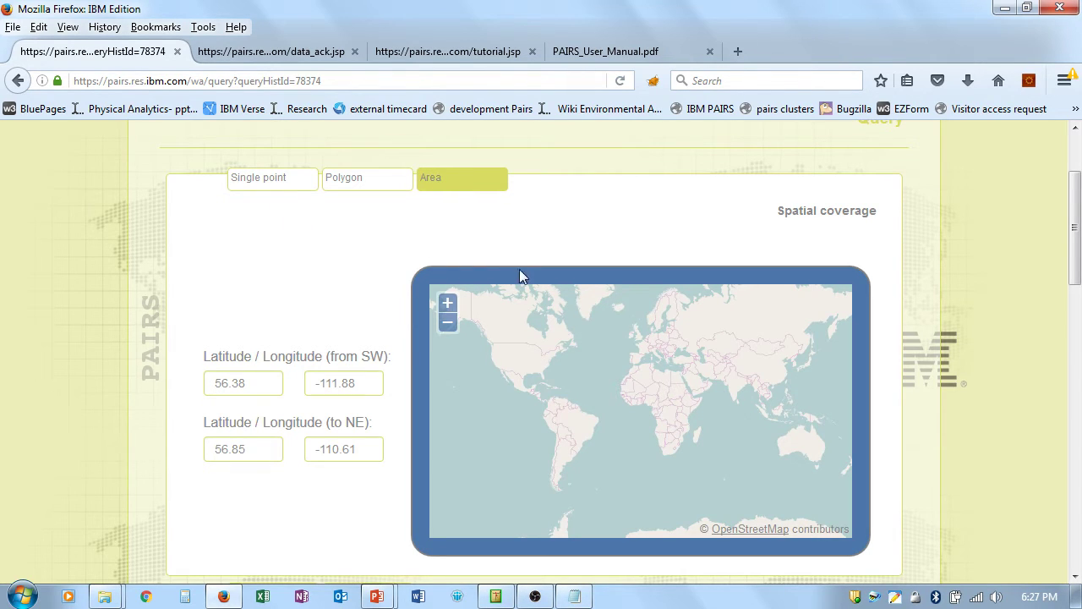
click(447, 303)
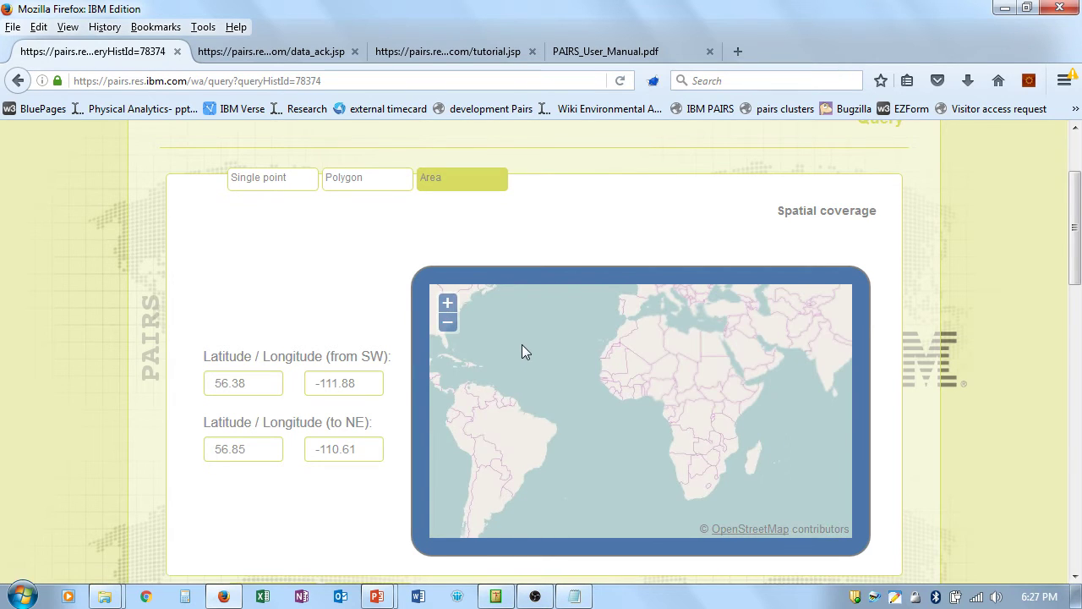
drag(505, 336, 769, 414)
click(262, 183)
Step: Pan and zoom the map across North America to centre on Fort McMurray, Alberta
click(448, 303)
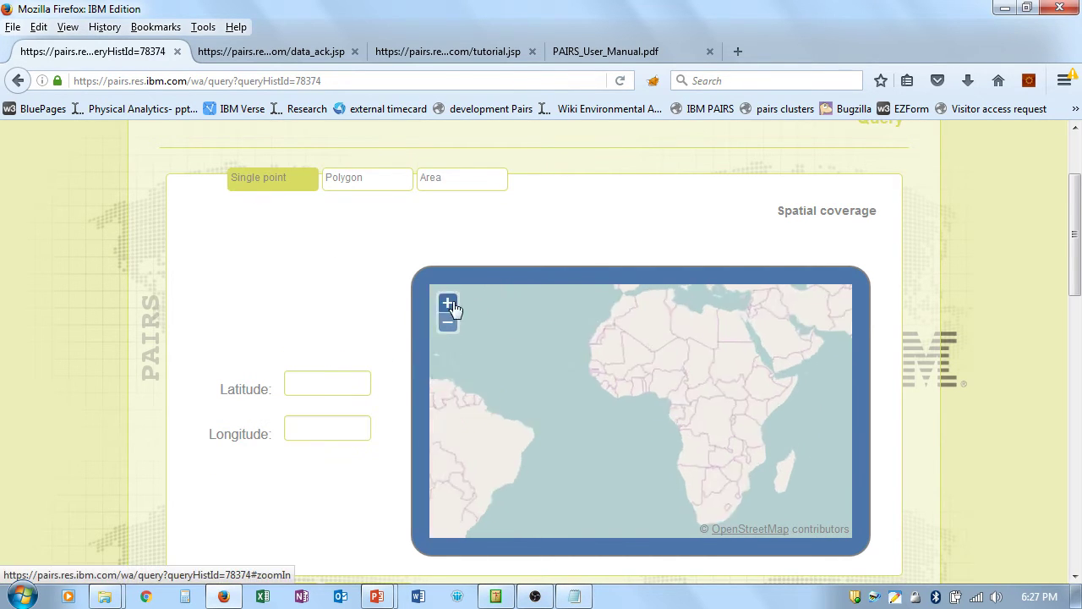
drag(517, 340, 710, 377)
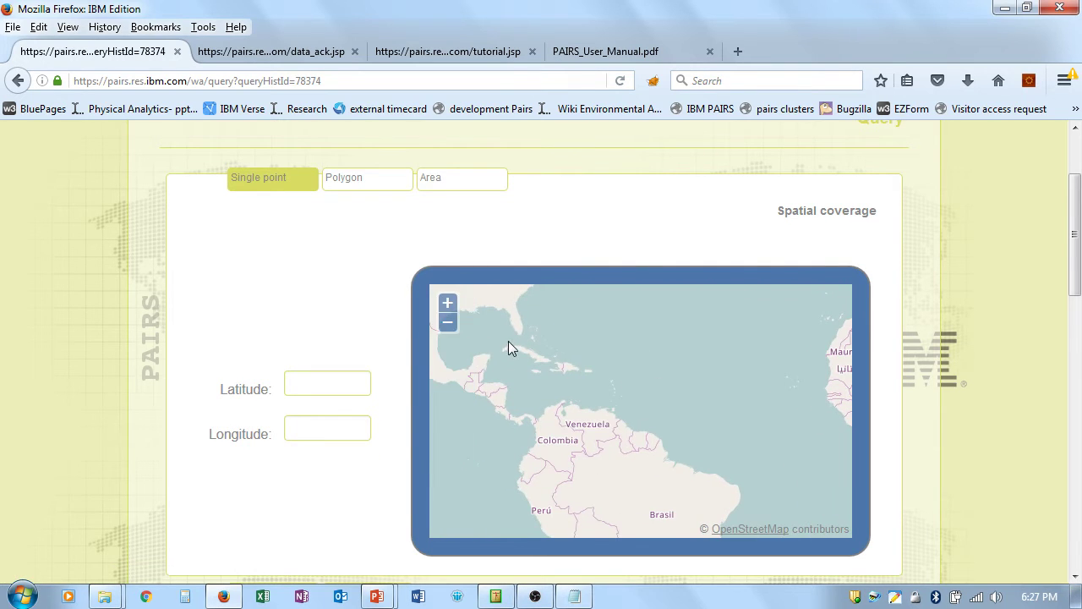
drag(510, 346, 685, 418)
drag(624, 362, 637, 425)
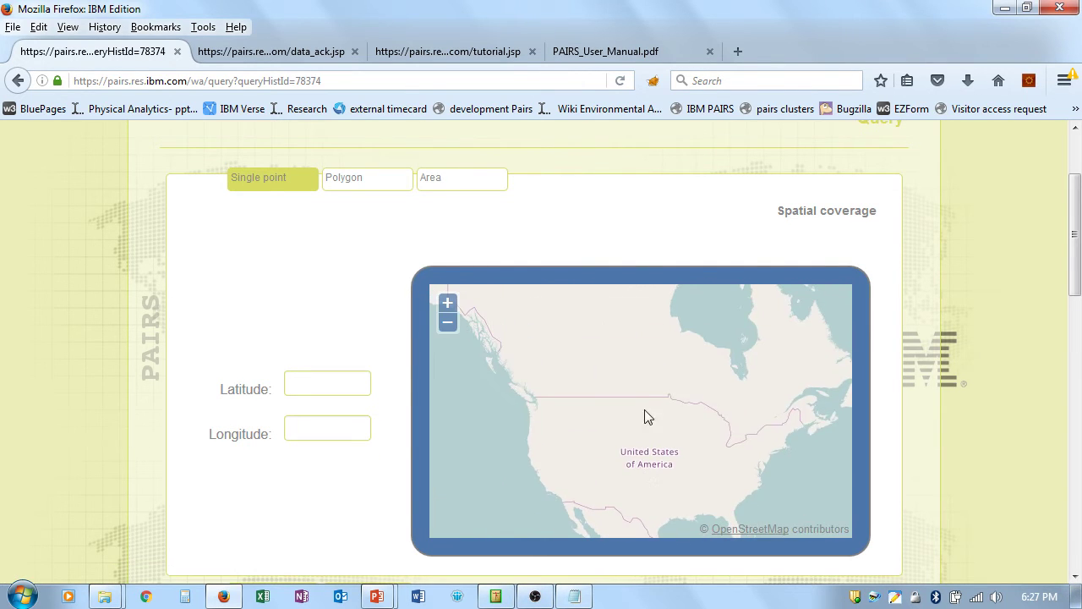
click(448, 303)
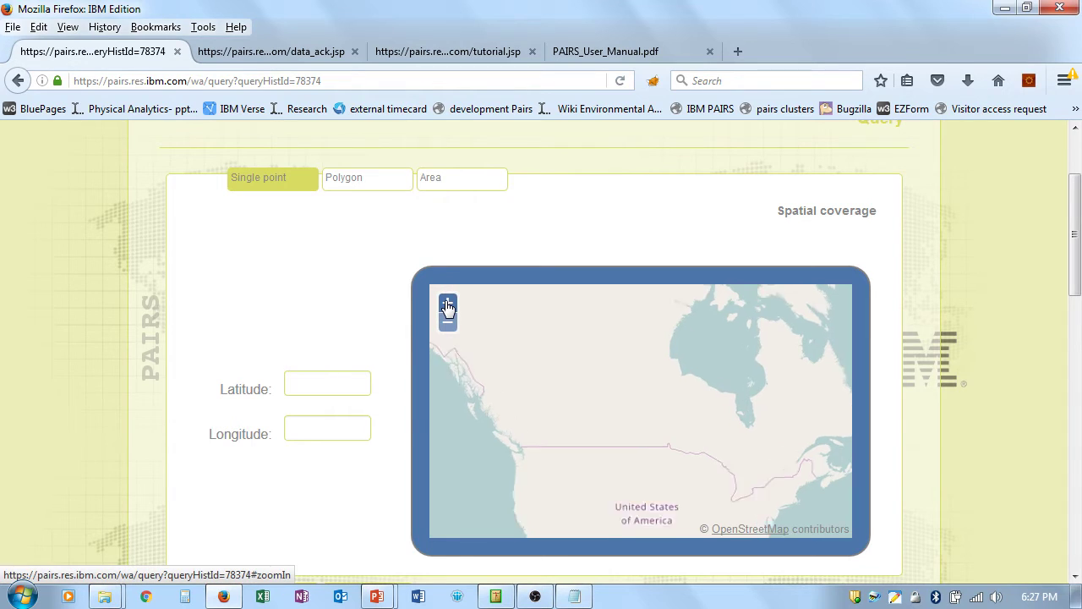
click(448, 302)
scroll(515, 372, up, 1)
drag(512, 366, 709, 398)
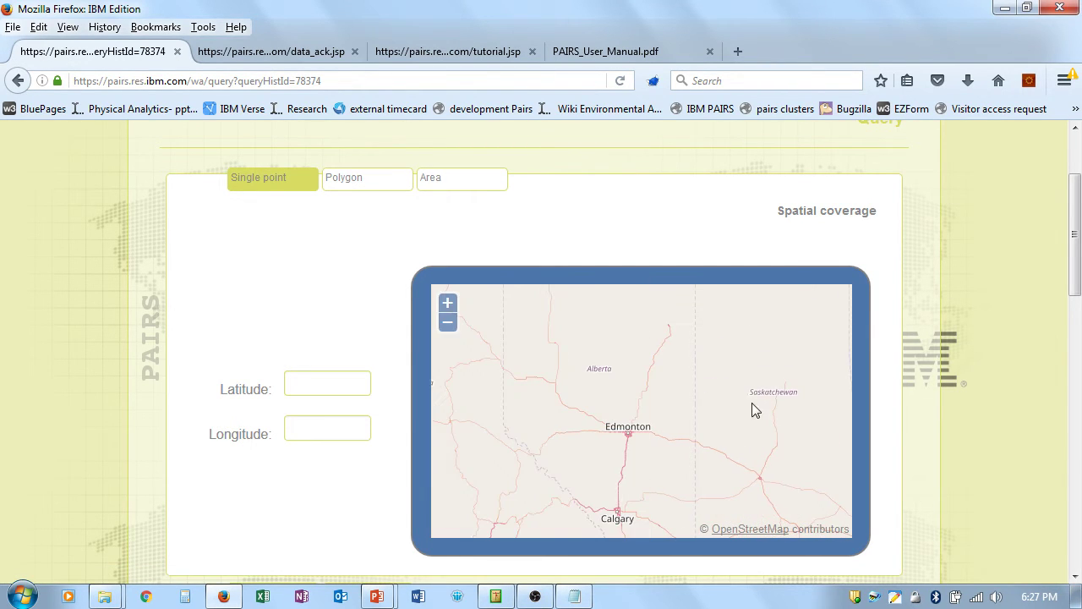
drag(645, 346, 623, 449)
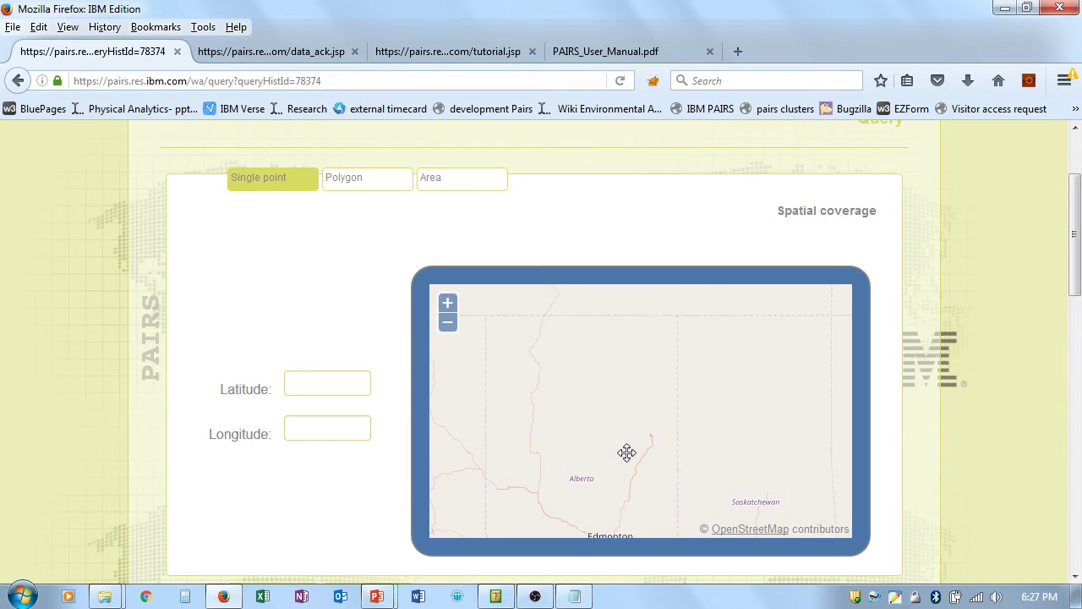
click(447, 304)
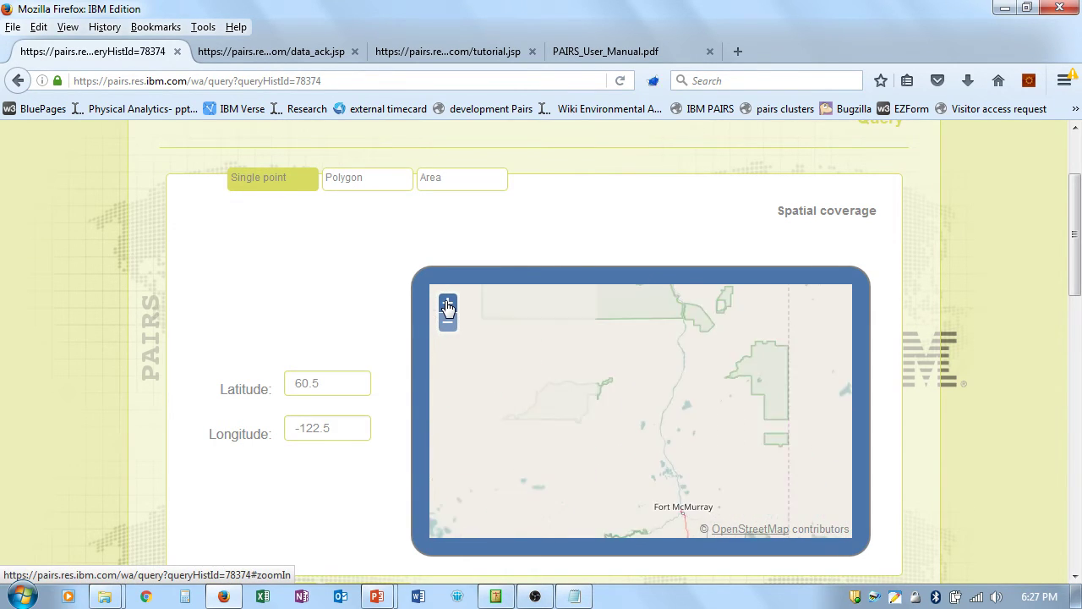
drag(714, 446, 686, 343)
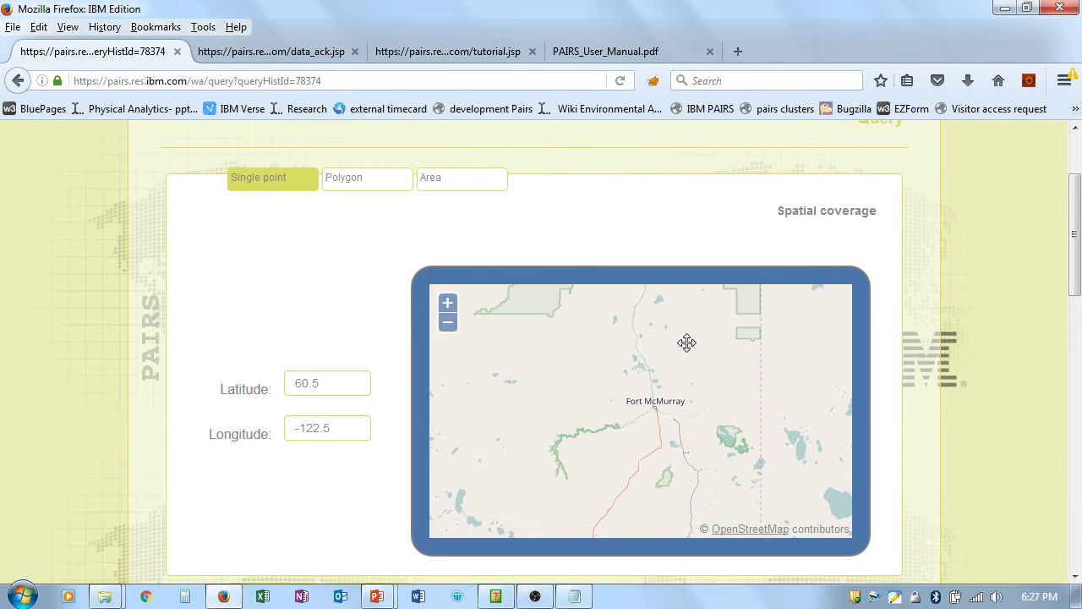
click(449, 306)
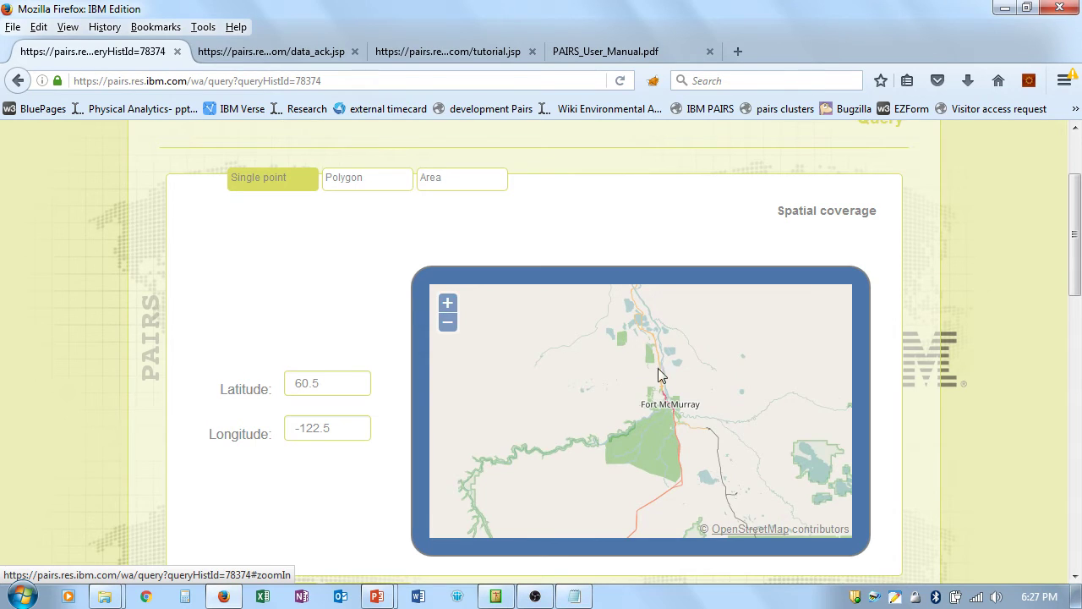
drag(715, 377, 691, 340)
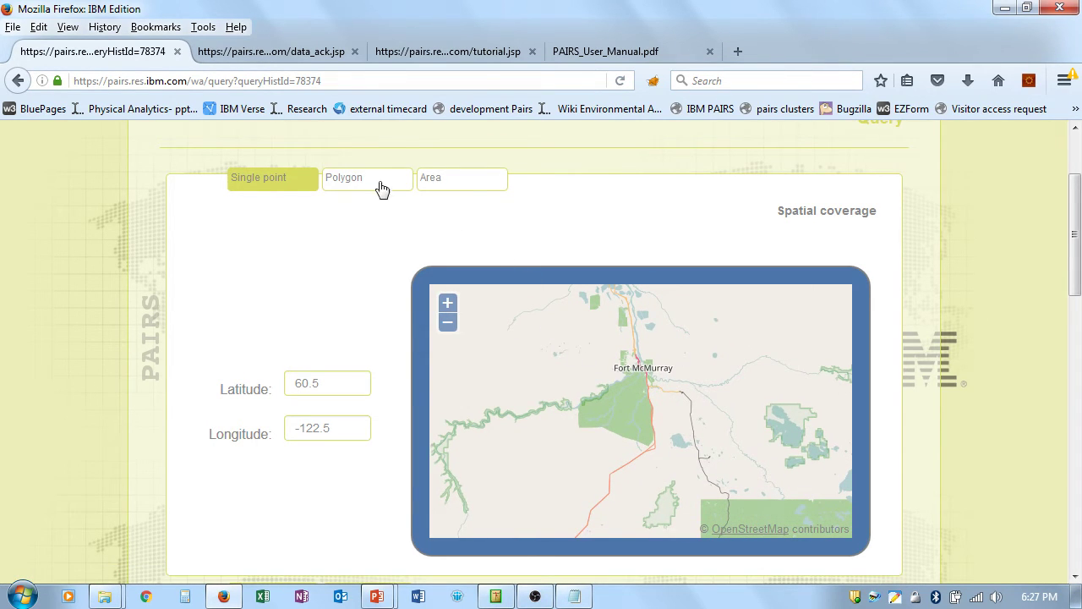
Step: Switch coverage to Area and box Fort McMurray from 56.27, -112 to 56.91, -110.62
click(464, 184)
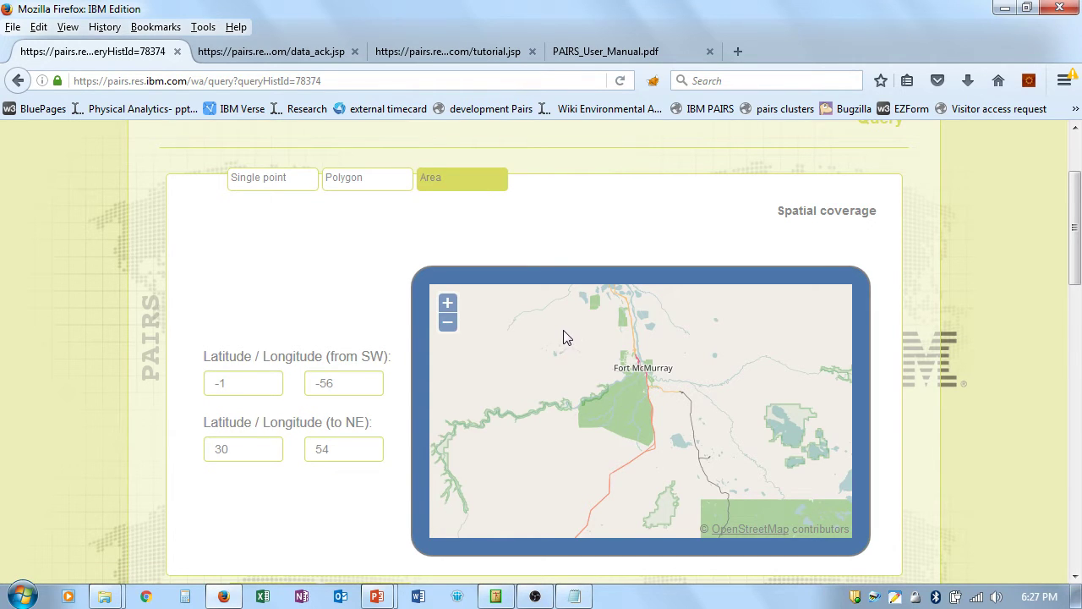
mouse_move(550, 323)
mouse_down()
mouse_move(565, 346)
mouse_move(735, 443)
mouse_move(757, 499)
mouse_move(754, 485)
mouse_up()
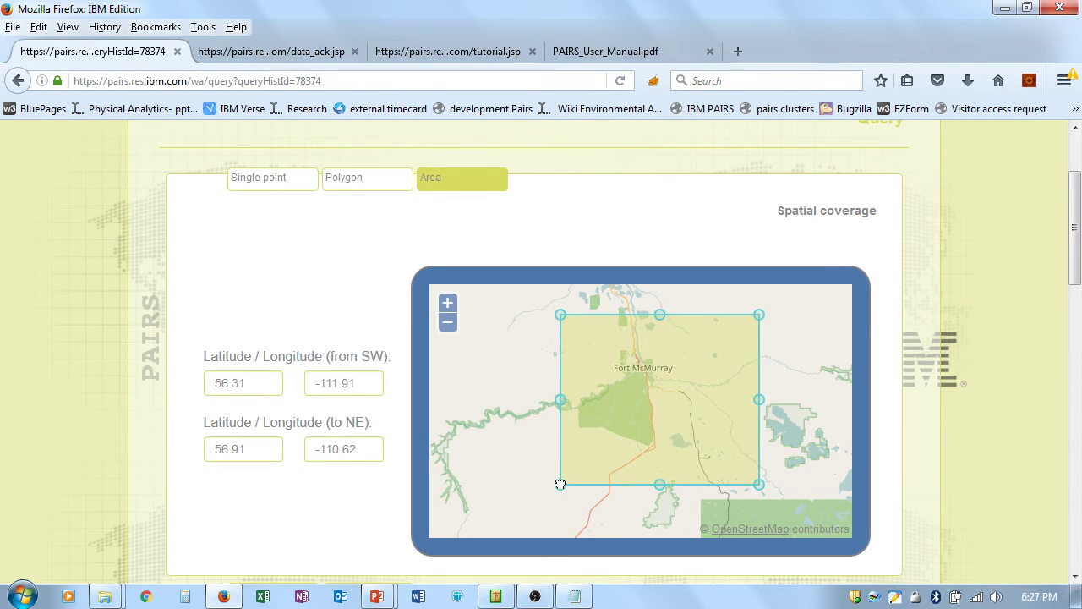
drag(561, 485, 547, 496)
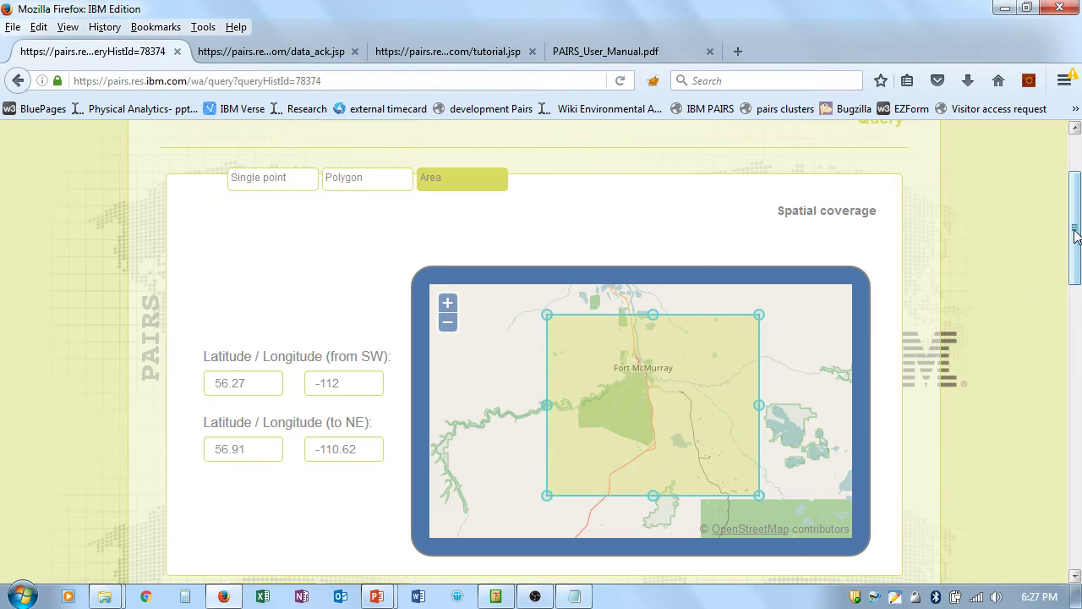
drag(1076, 232, 1079, 346)
Step: Set the query's end date and time to 06/15/16 16:00
click(469, 323)
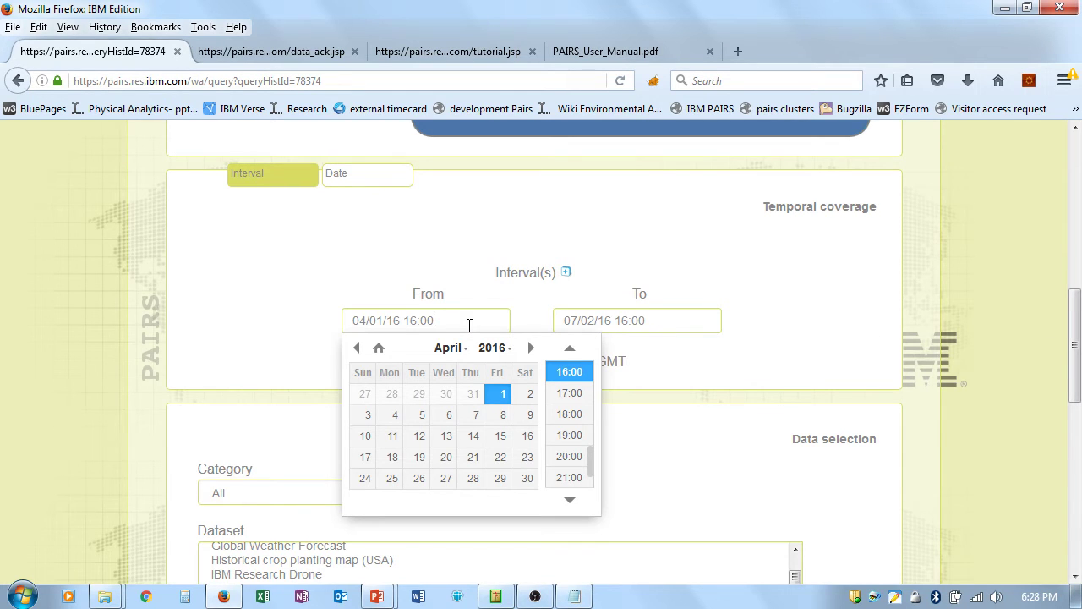
click(663, 319)
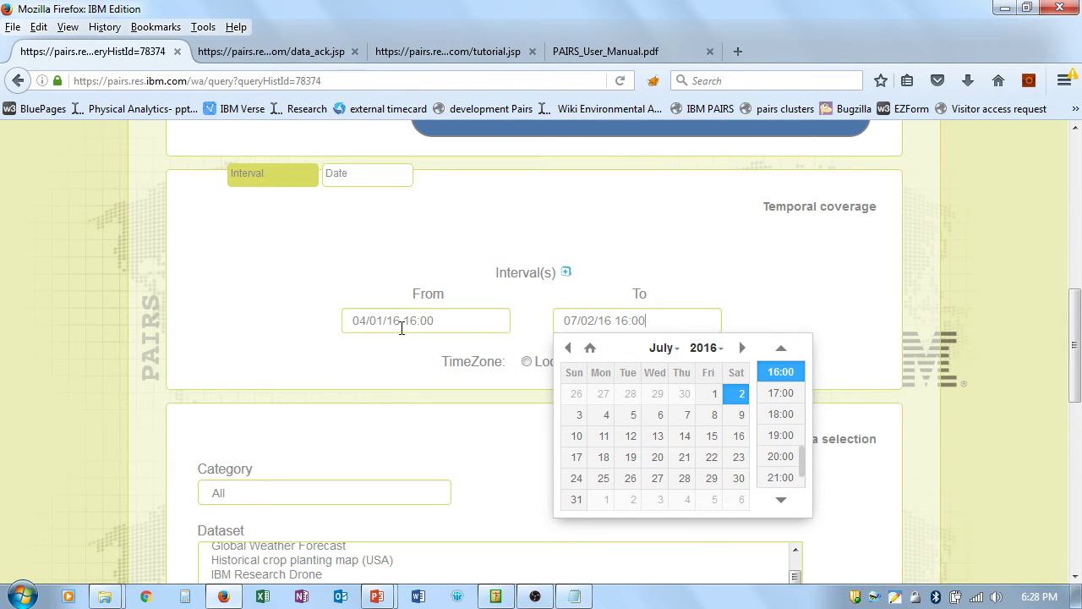
click(569, 348)
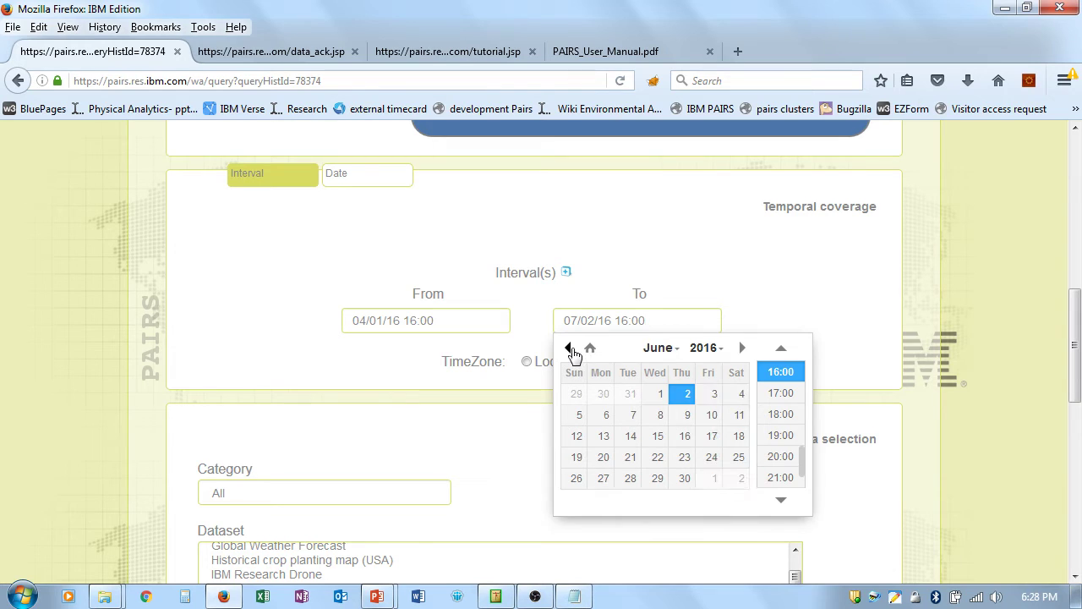
click(658, 435)
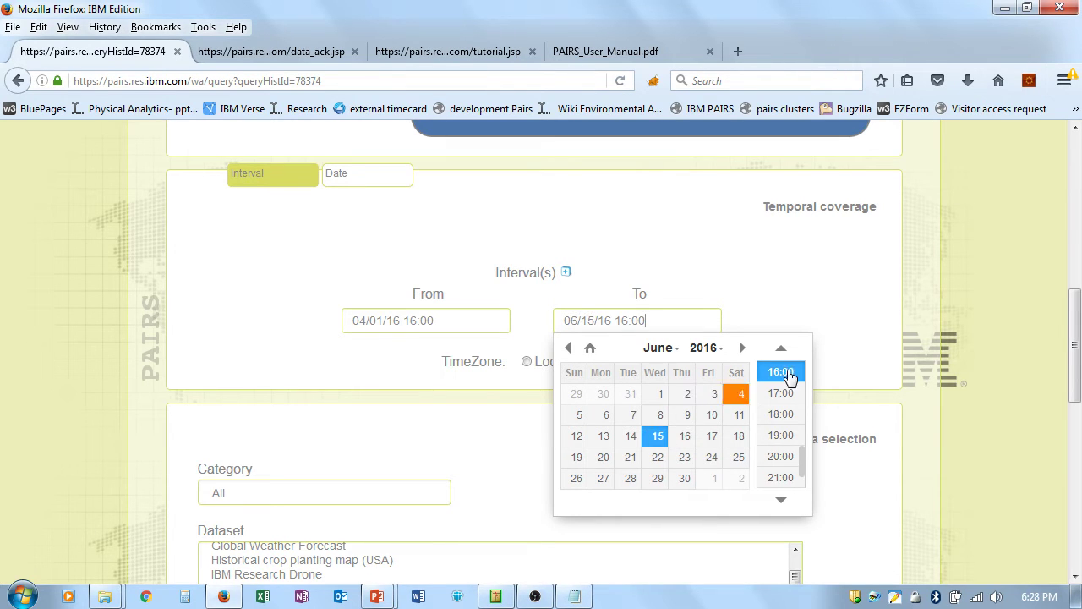
click(851, 339)
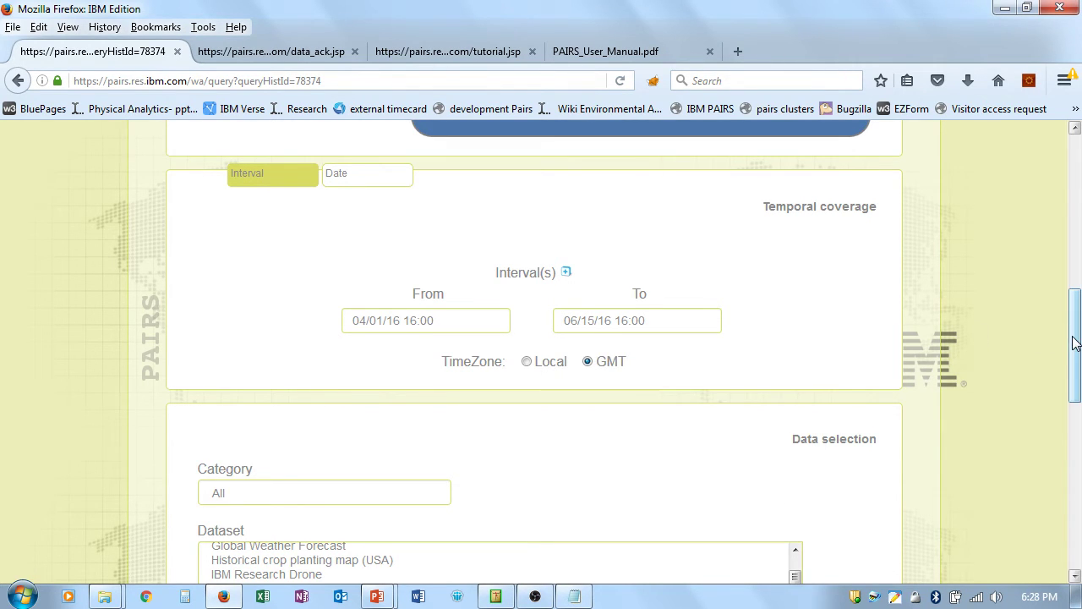
drag(1074, 344, 1075, 435)
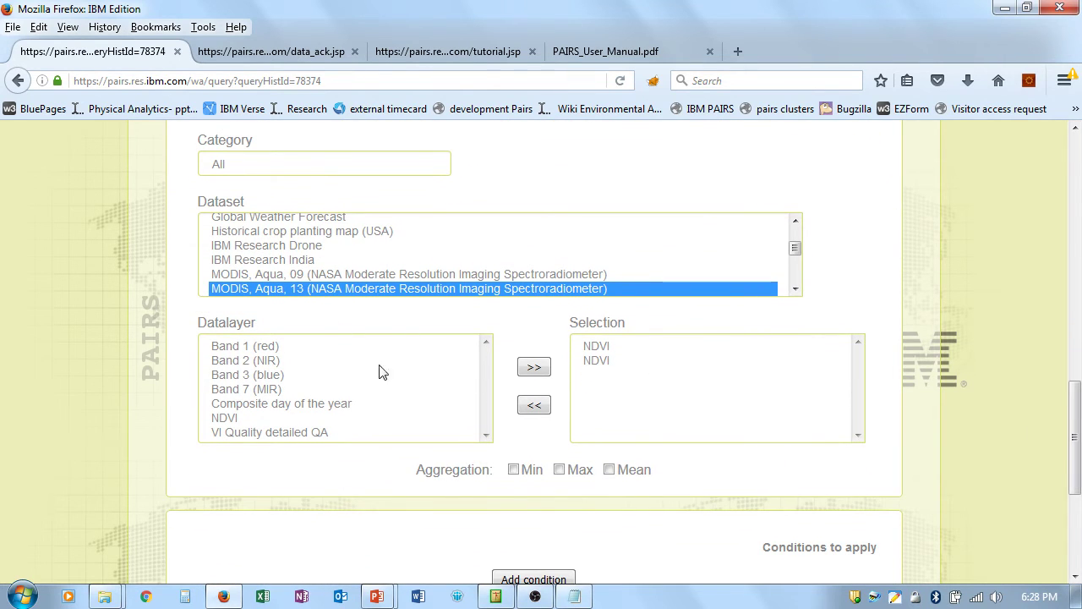
Step: Select the MODIS, Terra, 13 dataset and submit the Forest_fire query
click(795, 288)
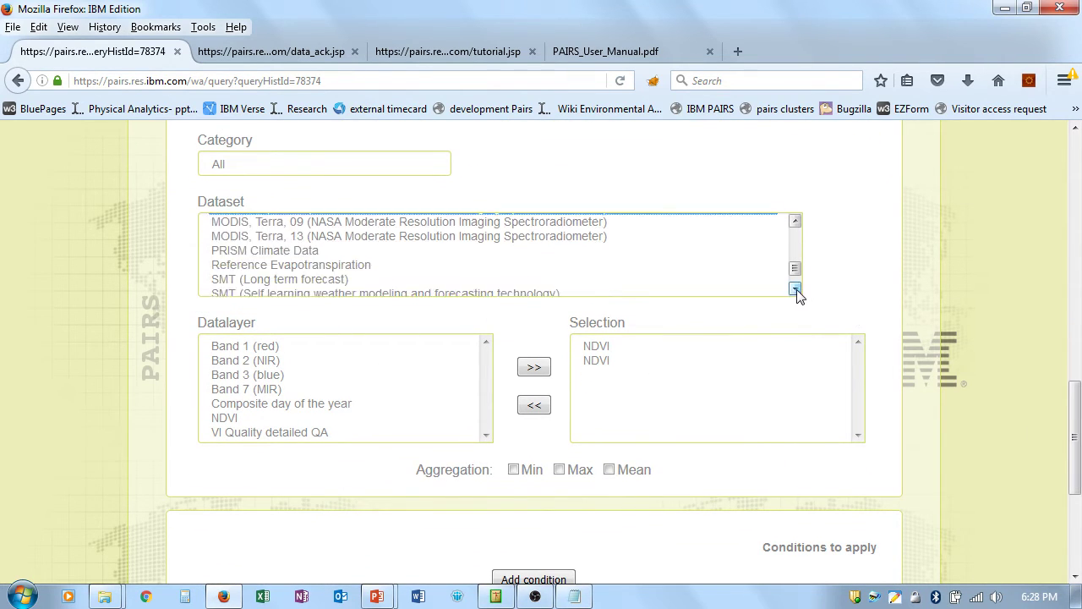
click(795, 222)
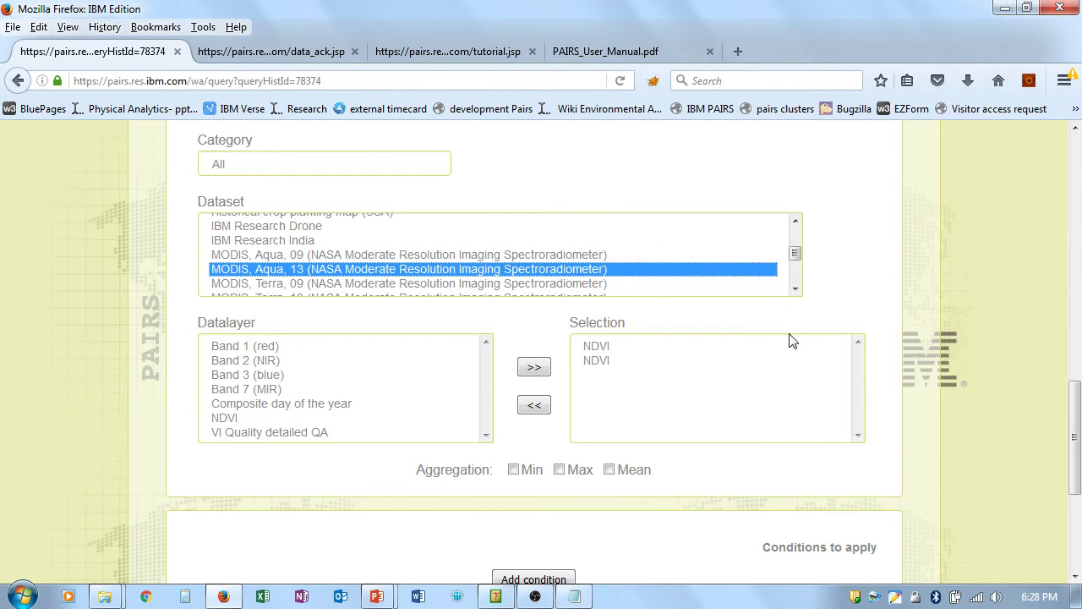
click(795, 288)
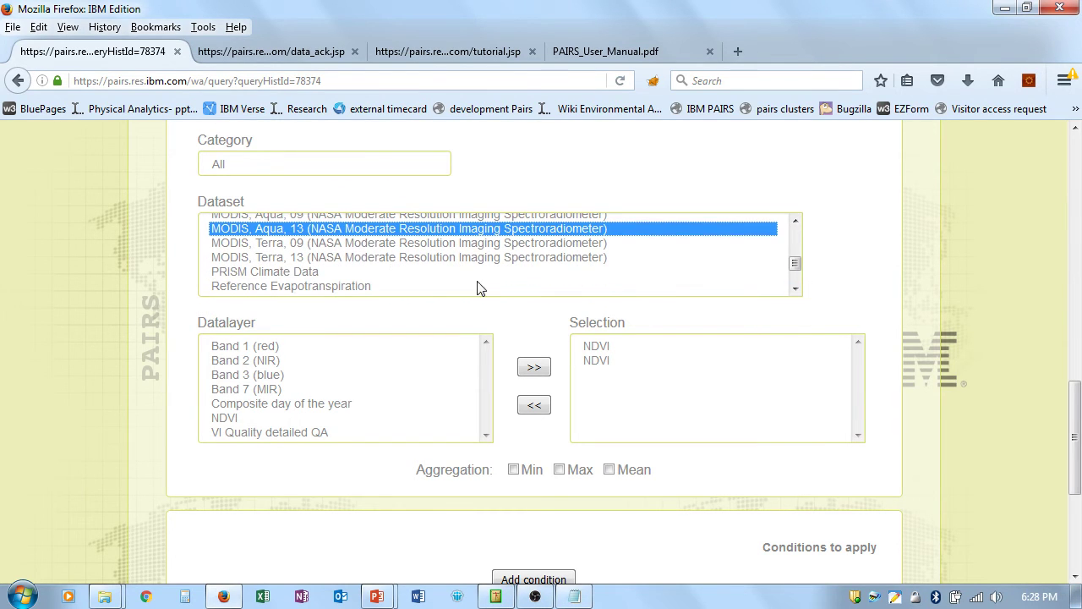
click(340, 259)
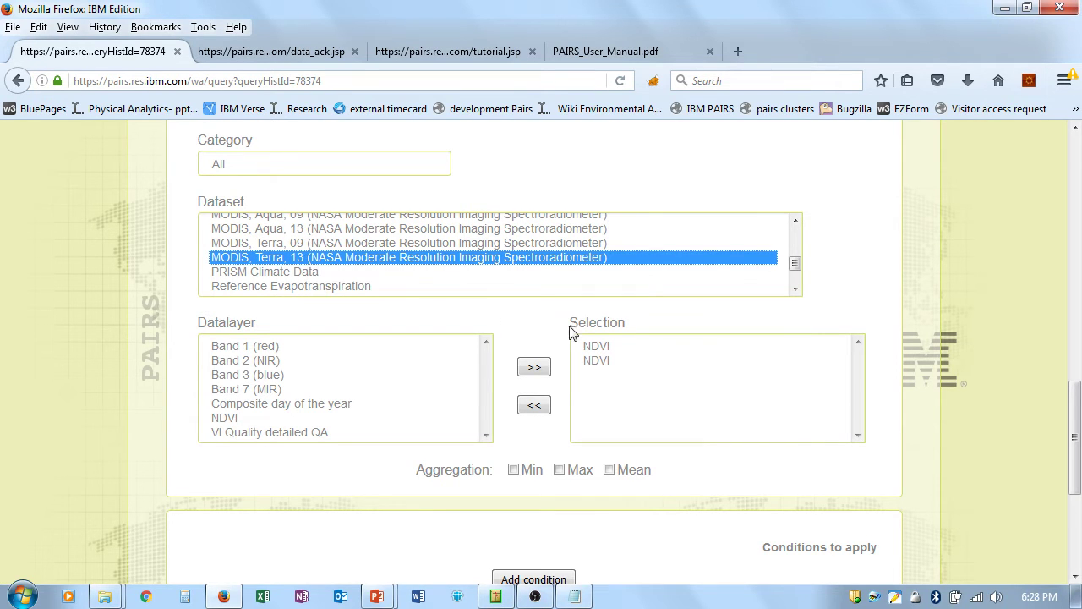
drag(1078, 439, 1080, 517)
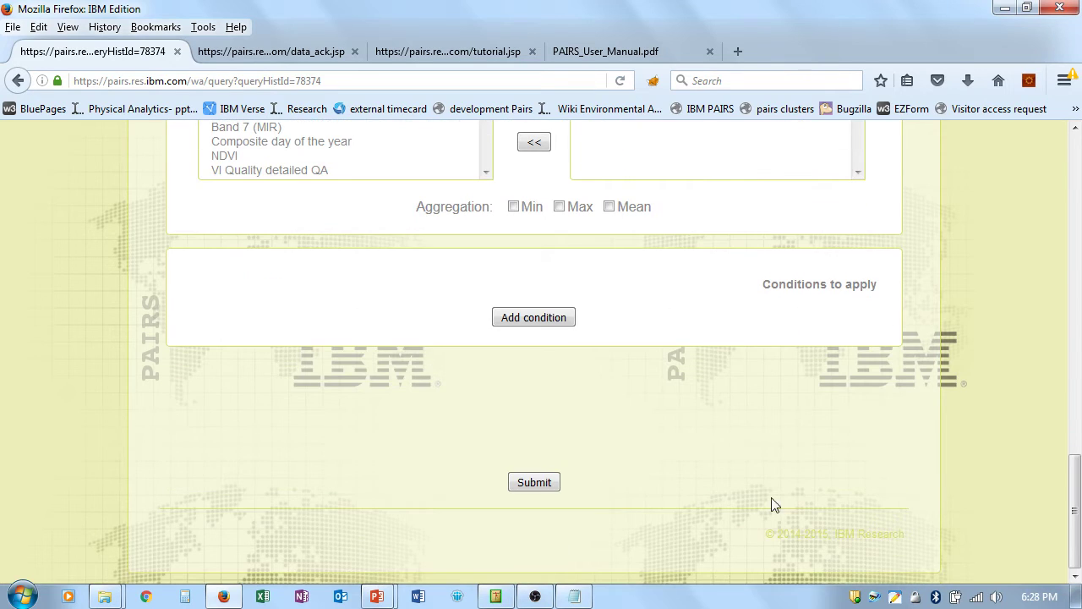
click(536, 484)
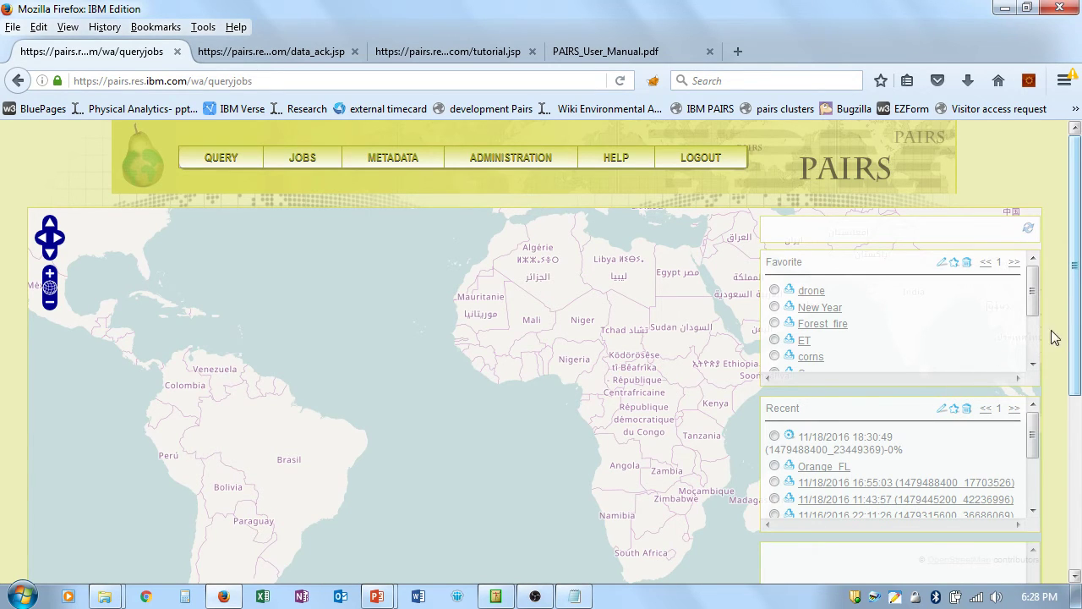
Step: Load the saved ET favourite into the query page, with the kenya polygon as coverage
click(775, 341)
click(941, 263)
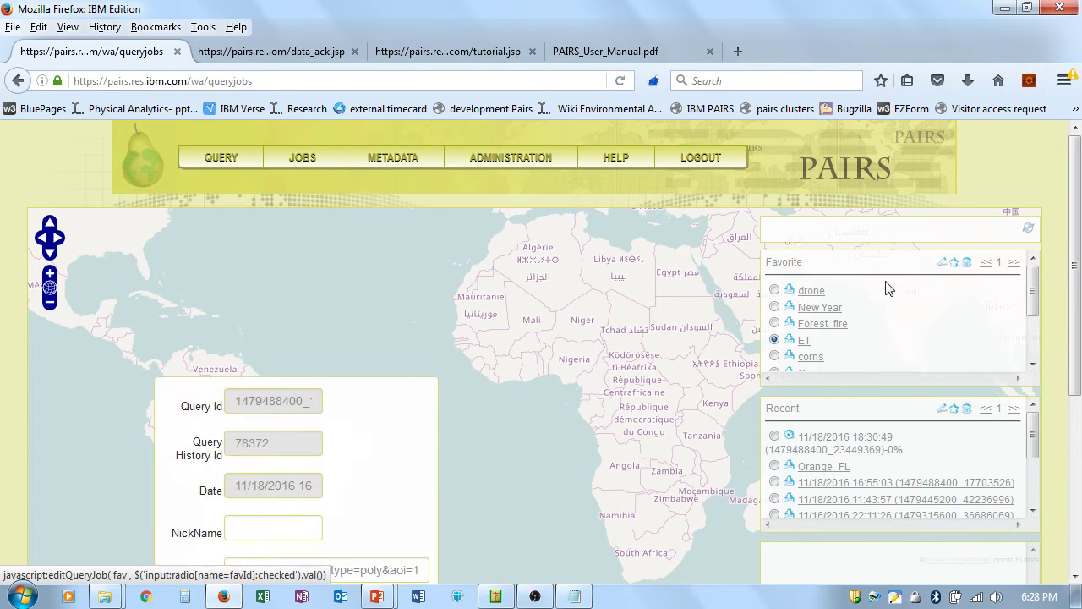
scroll(416, 465, down, 2)
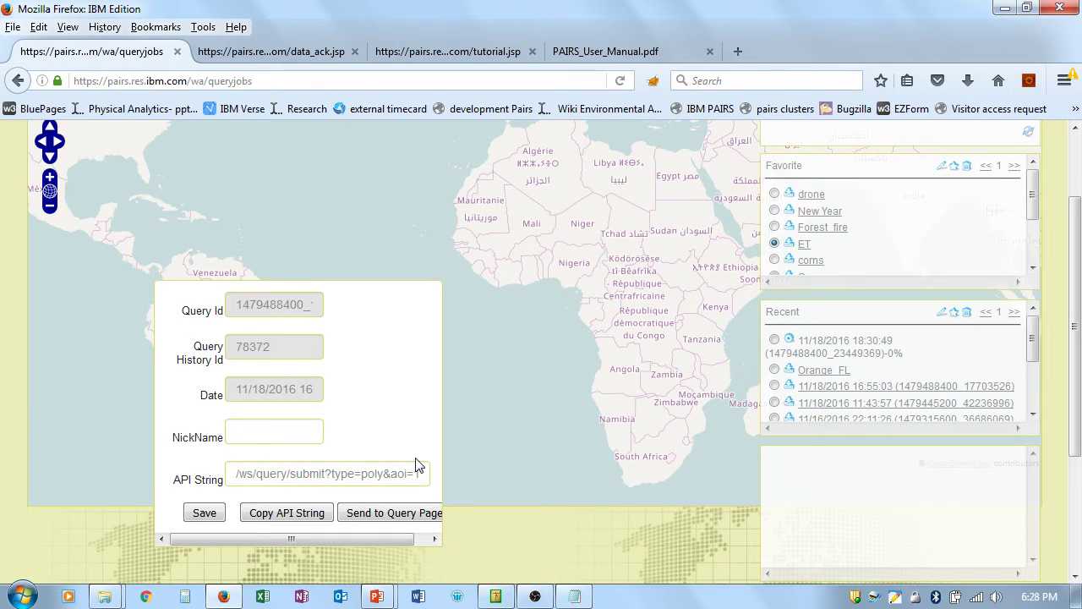
click(377, 513)
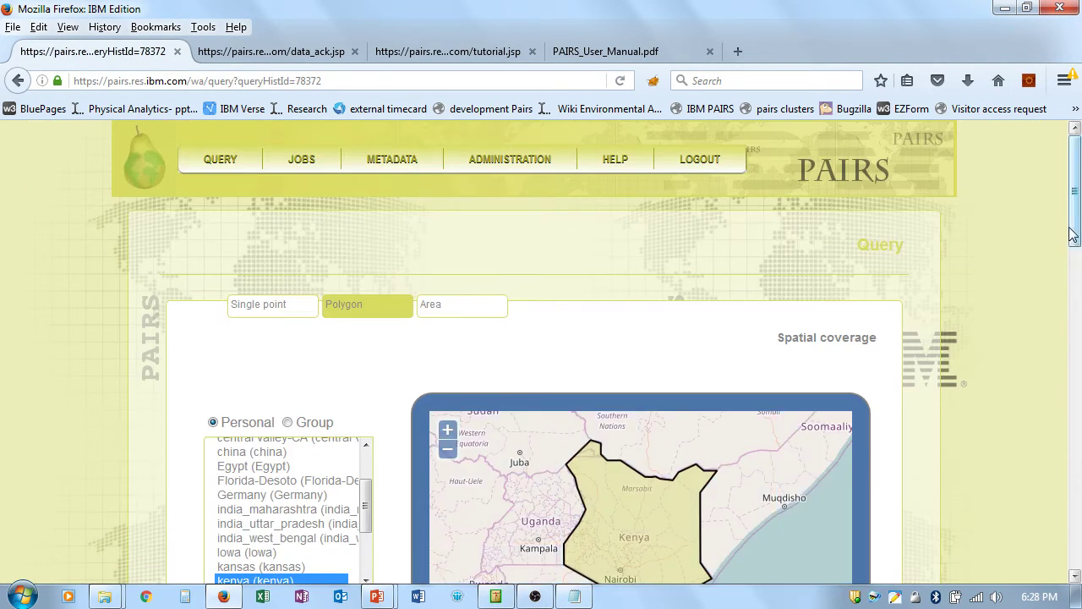
drag(1072, 233, 1077, 262)
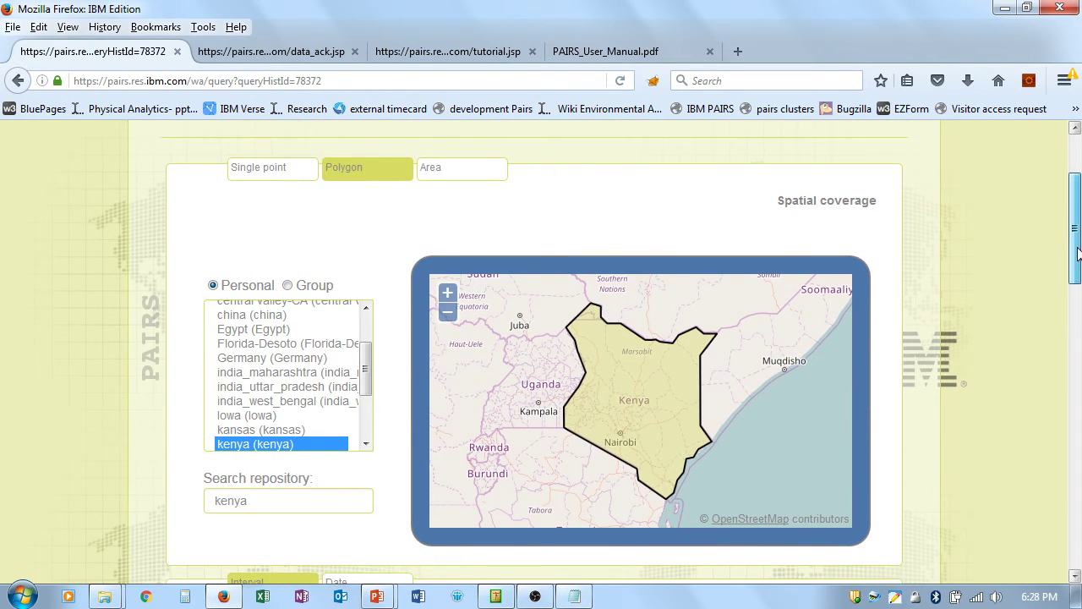
drag(1077, 253, 1079, 289)
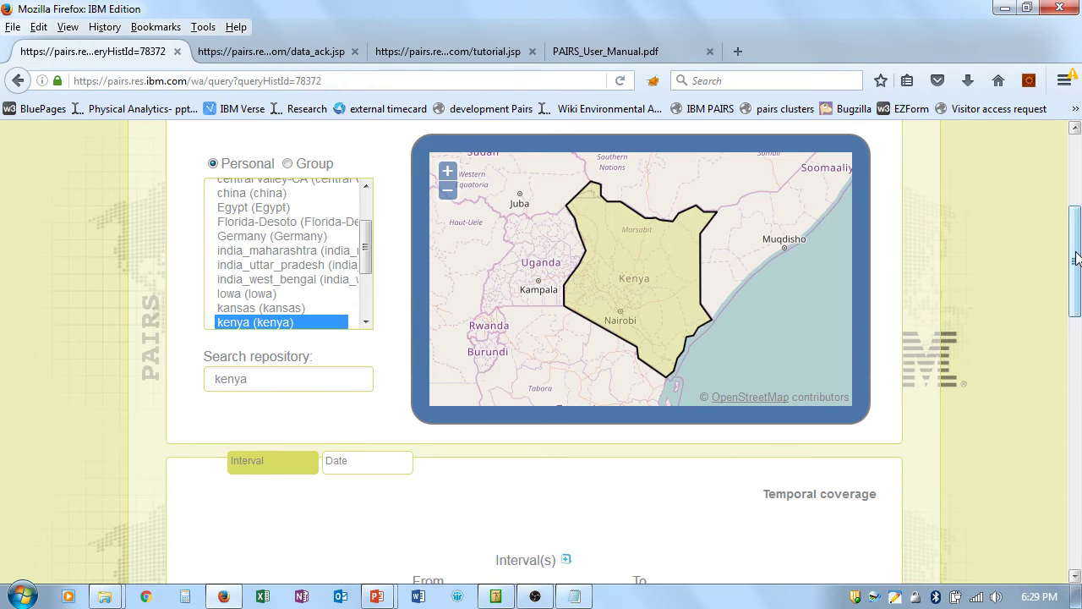
Step: Review the Kenya precipitation-rate query with its evapotranspiration > 5 condition and submit it
scroll(1040, 296, down, 3)
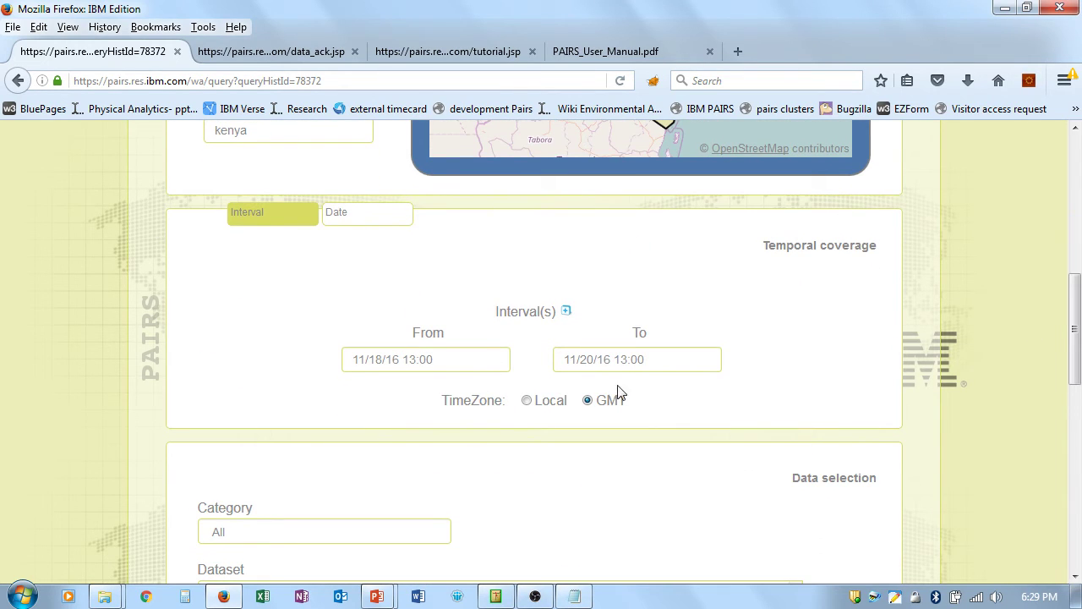
drag(1076, 357, 1077, 376)
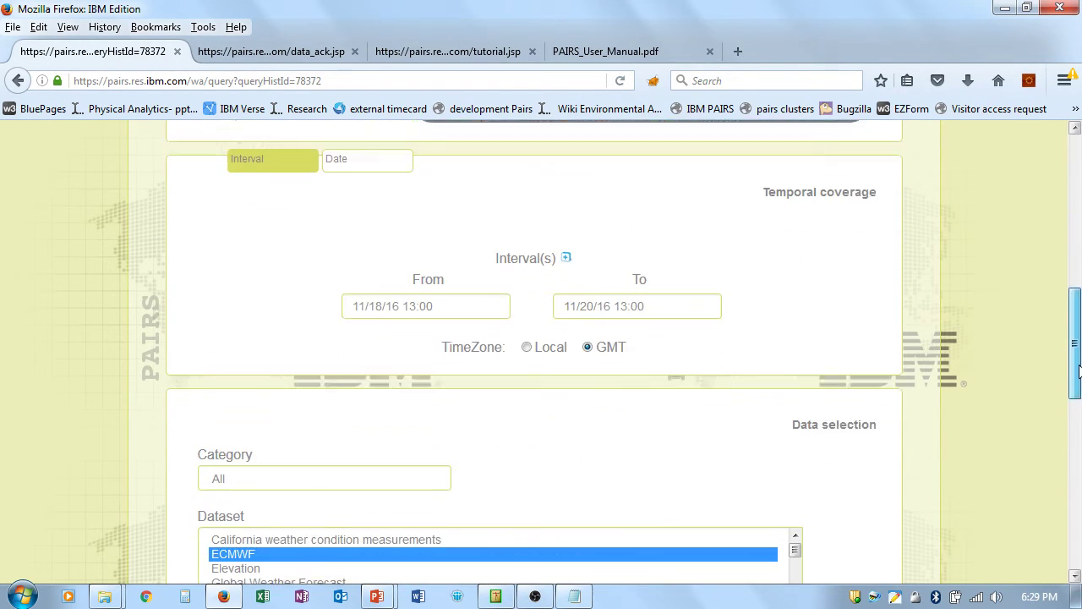
scroll(1076, 357, down, 3)
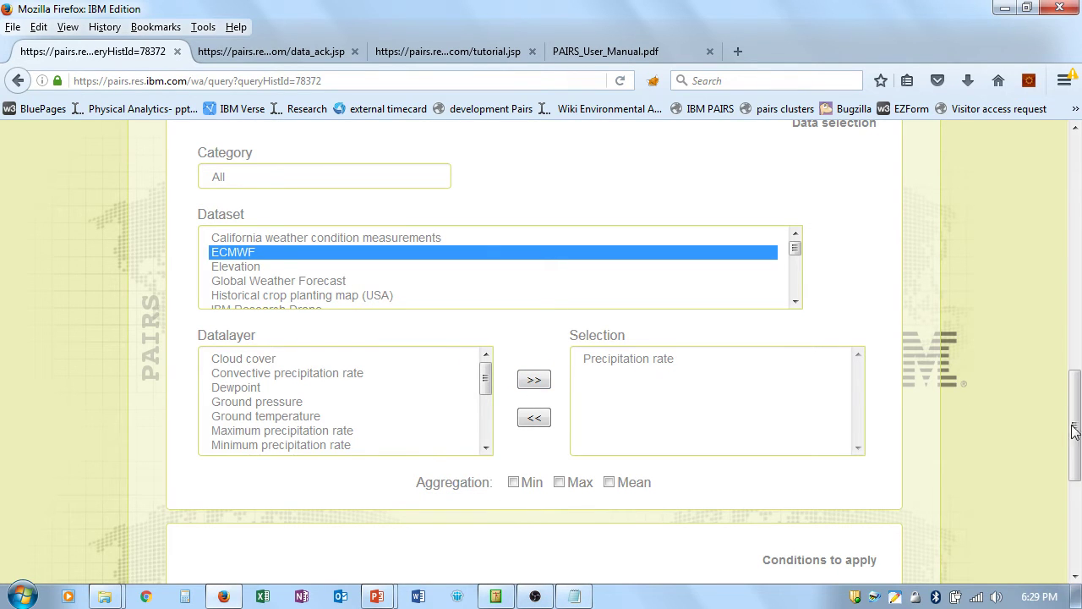
drag(1078, 435, 1078, 483)
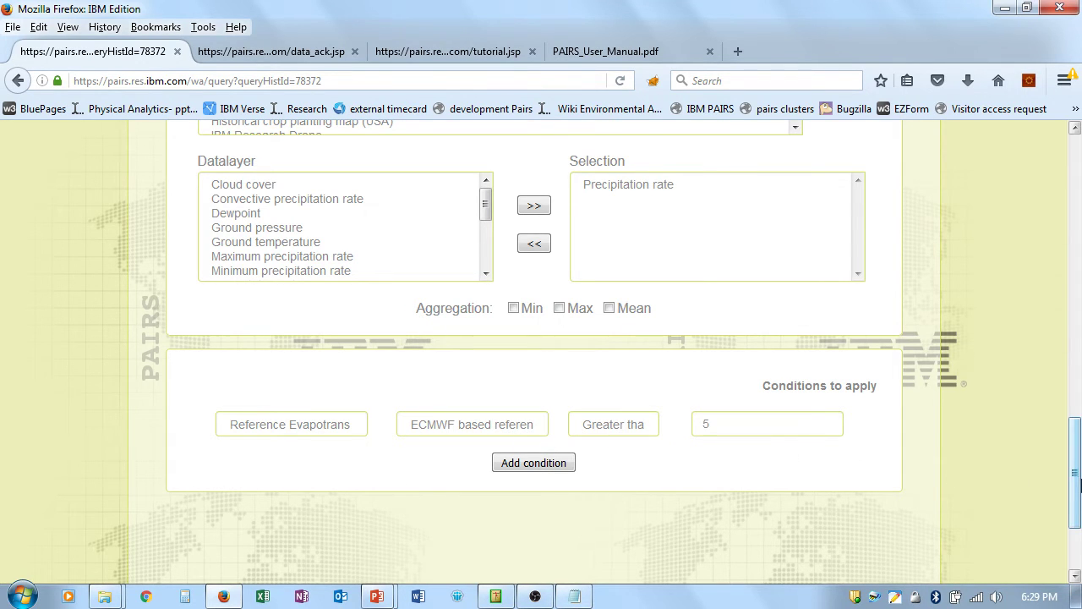
drag(1076, 486, 1076, 509)
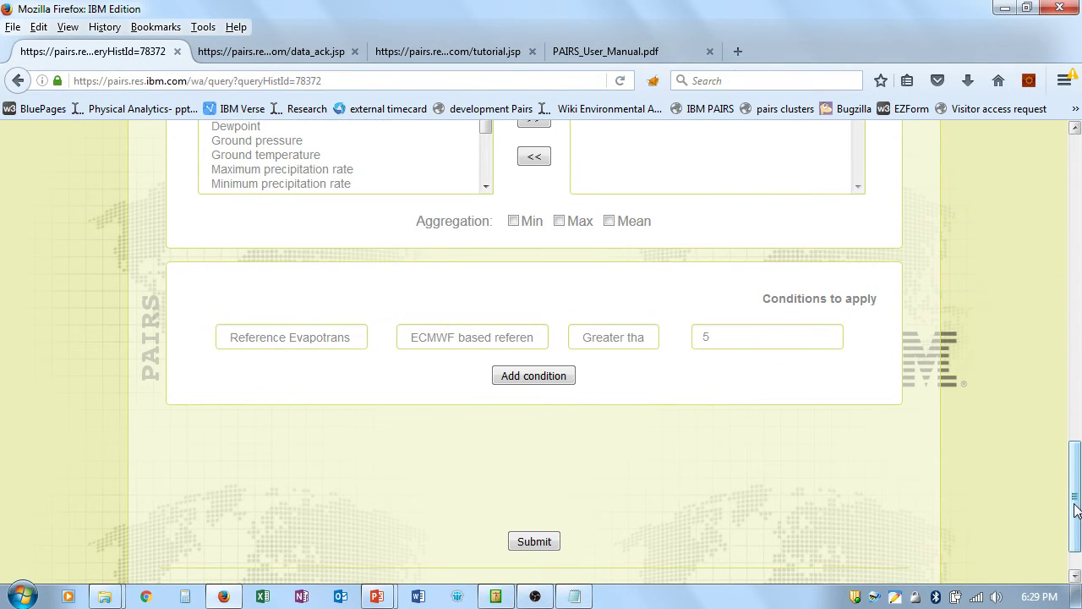
click(536, 545)
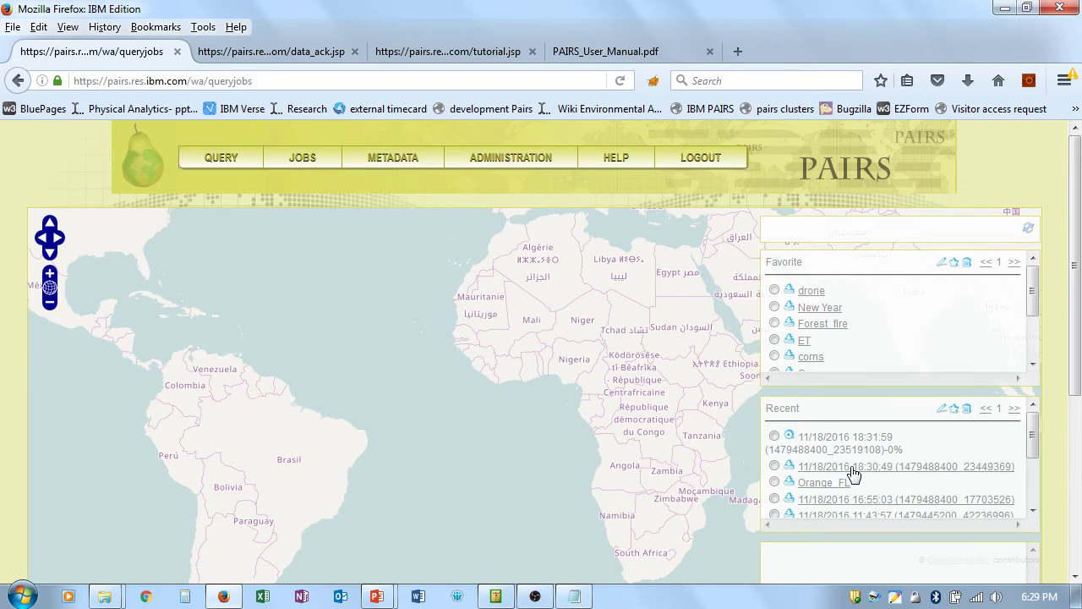
Step: Load the 18:30:49 job's results and overlay the 03/29/2016 NDVI layer near Fort McMurray
click(852, 470)
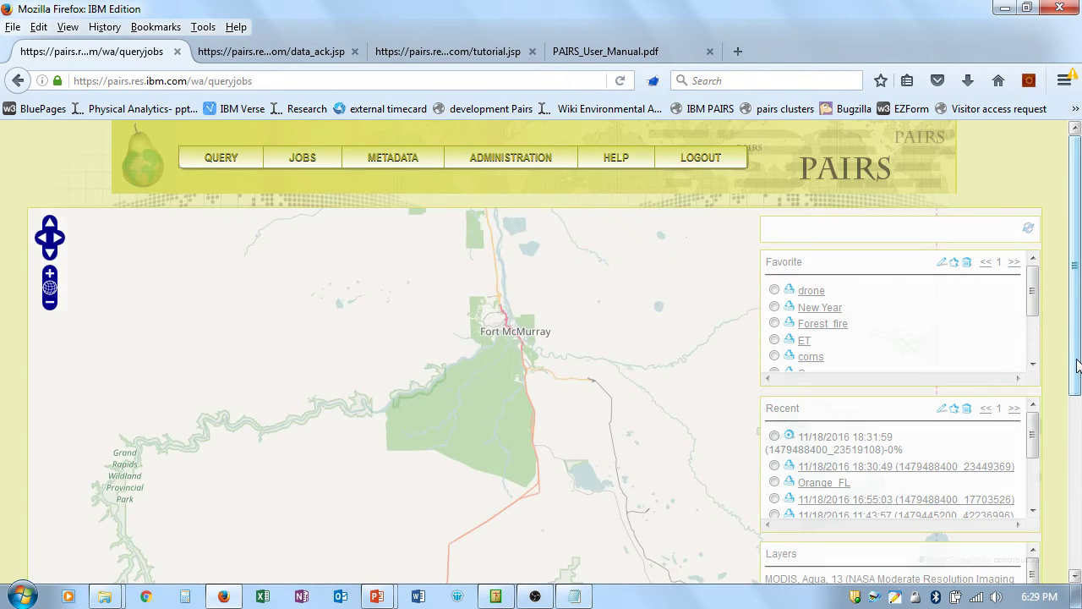
drag(1077, 364, 1077, 408)
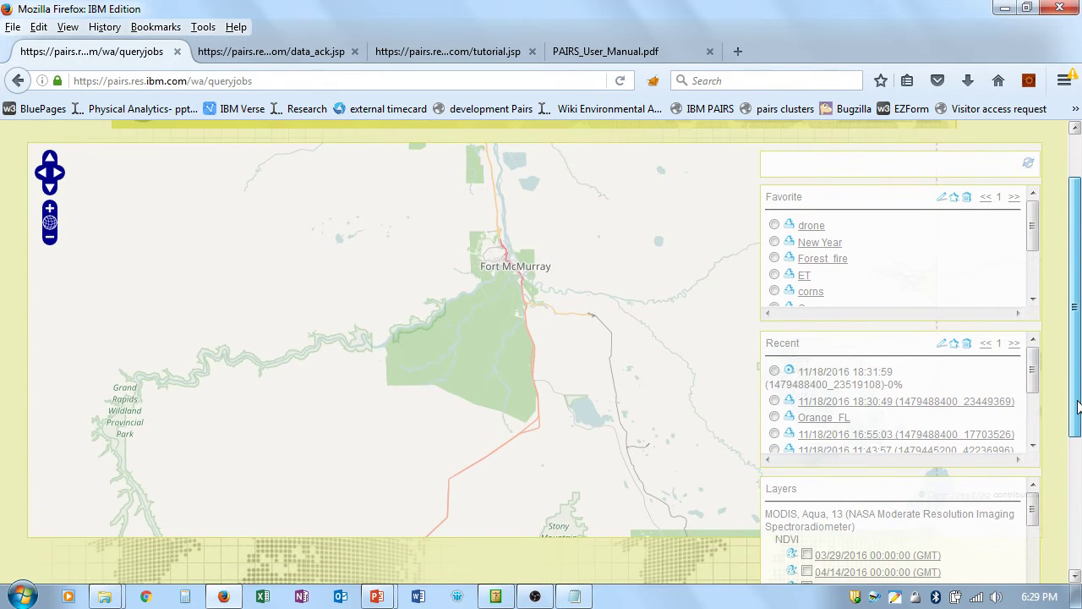
click(807, 555)
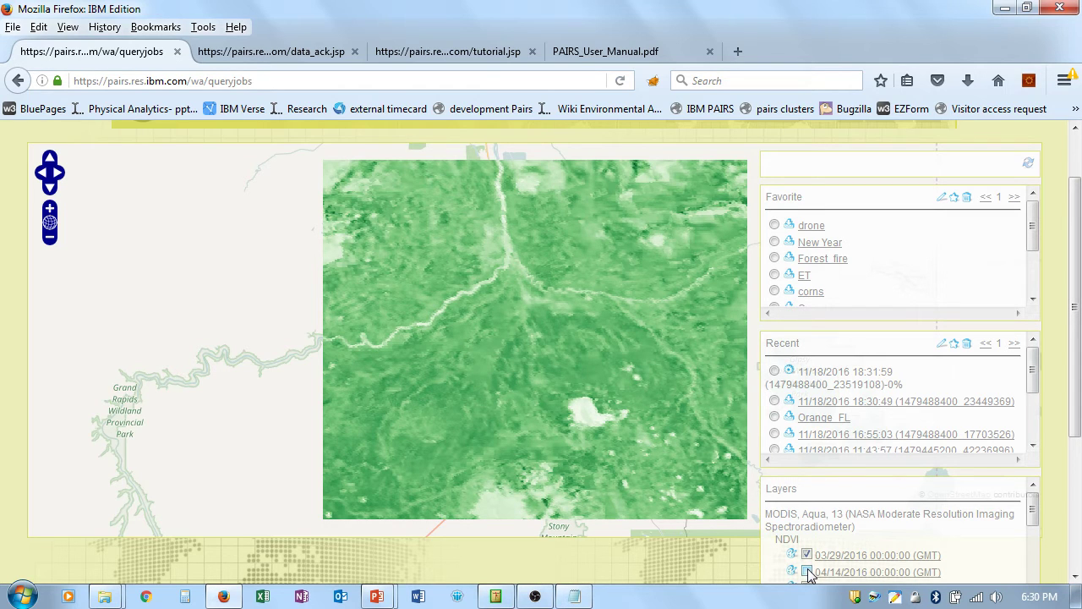
drag(620, 465, 528, 471)
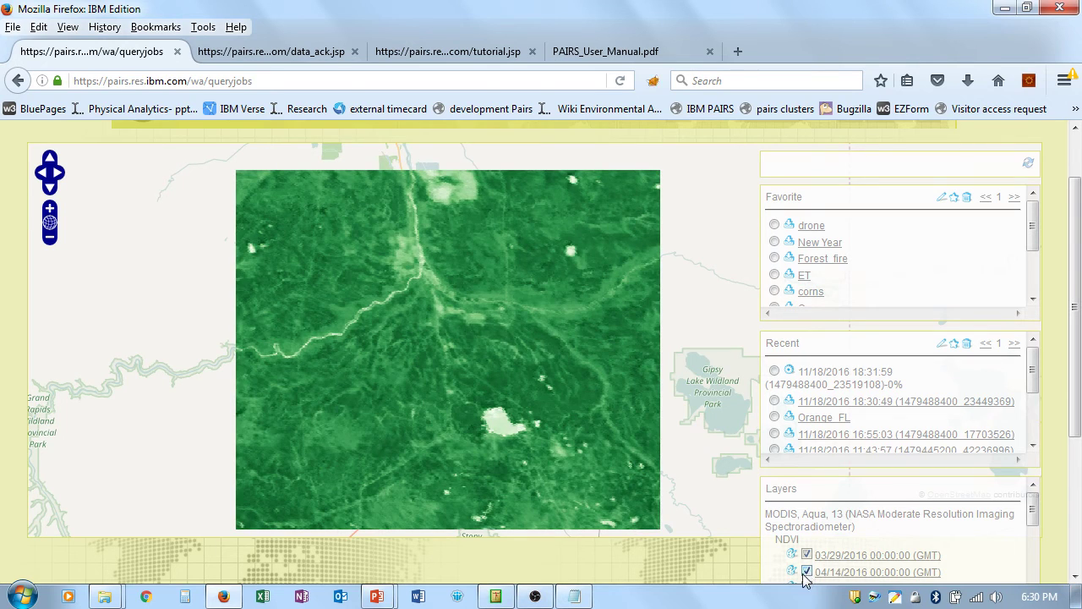
Step: Overlay the 05/16 and 06/01/2016 NDVI layers and show the 05/16 legend (-0.262–0.996)
scroll(1079, 405, down, 1)
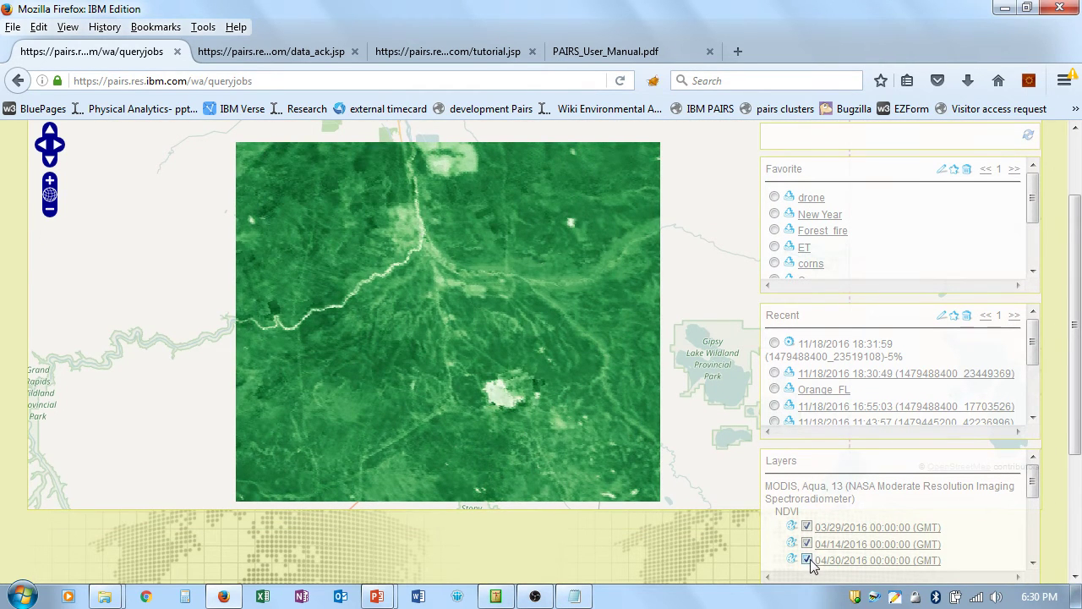
click(1033, 562)
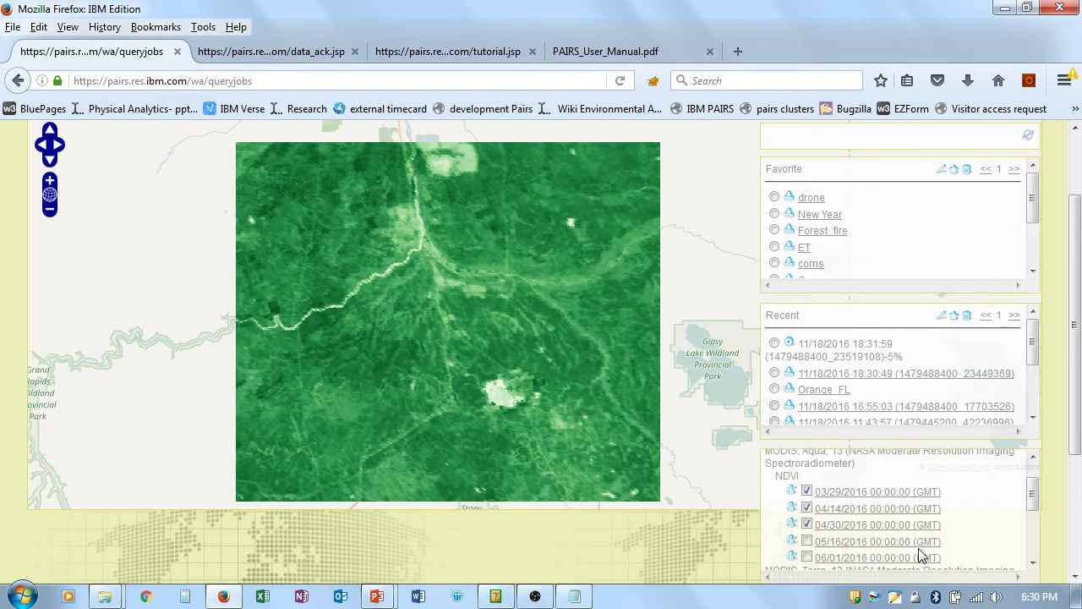
click(807, 542)
click(807, 542)
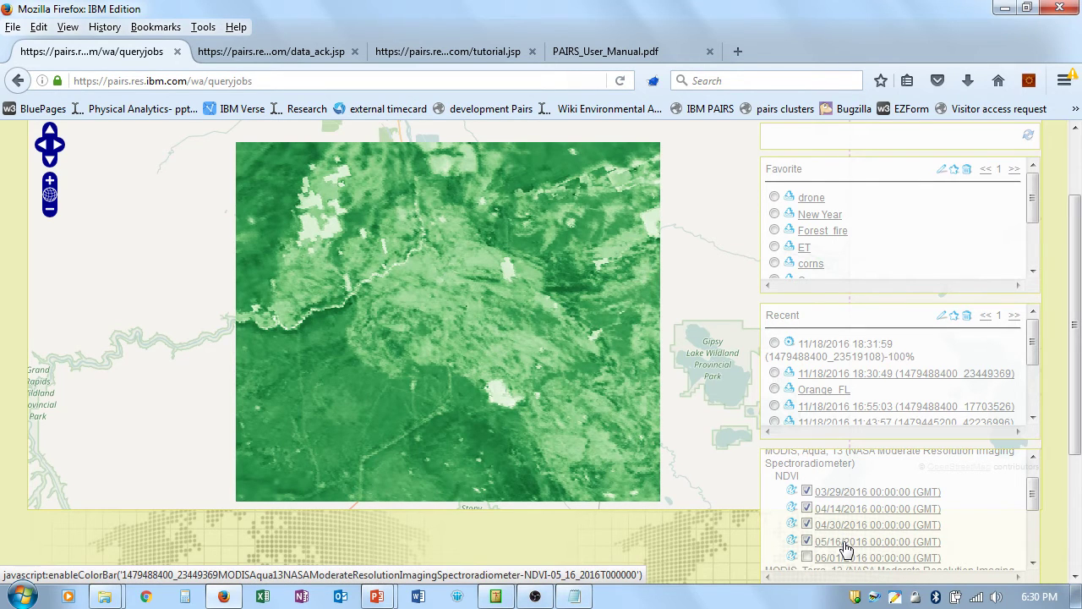
click(846, 545)
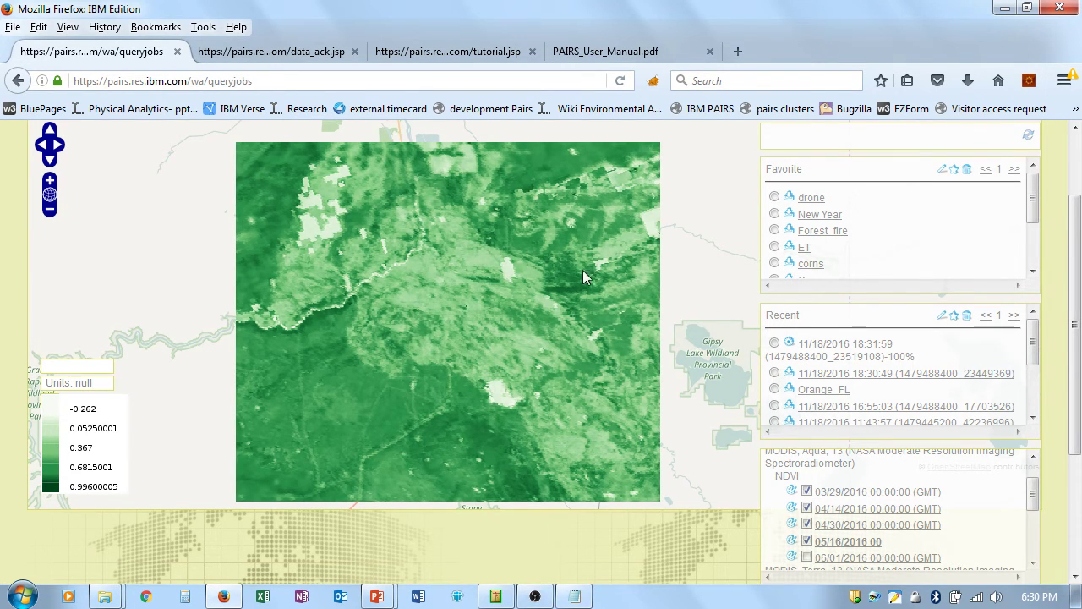
click(807, 557)
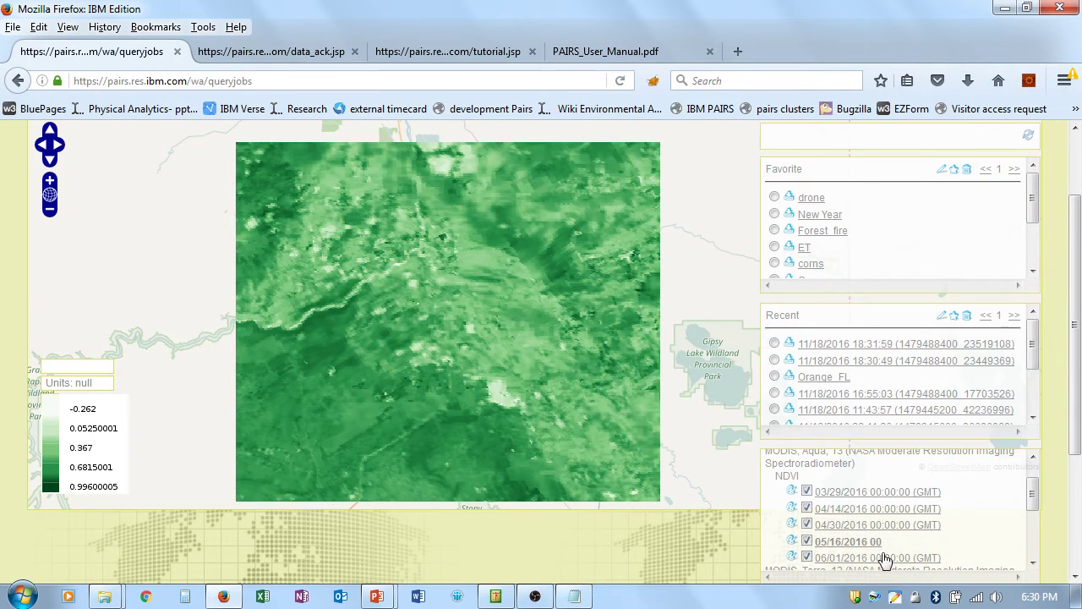
click(1032, 562)
Step: Overlay the MODIS Terra NDVI layers for 03/21, 04/06, 04/22, 05/08 and 05/24/2016
click(1033, 562)
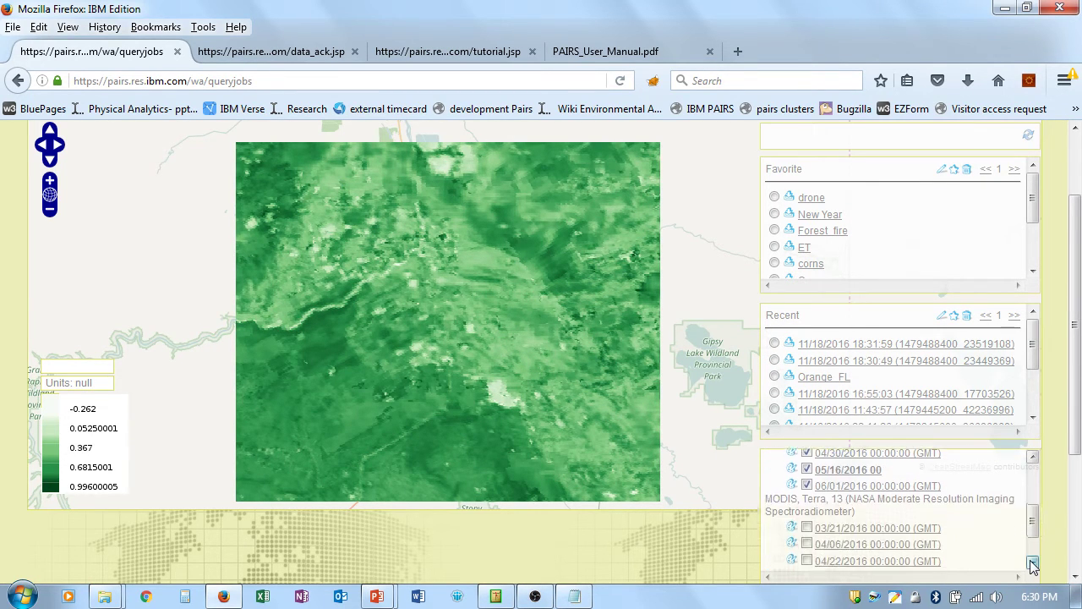
click(1032, 562)
click(807, 493)
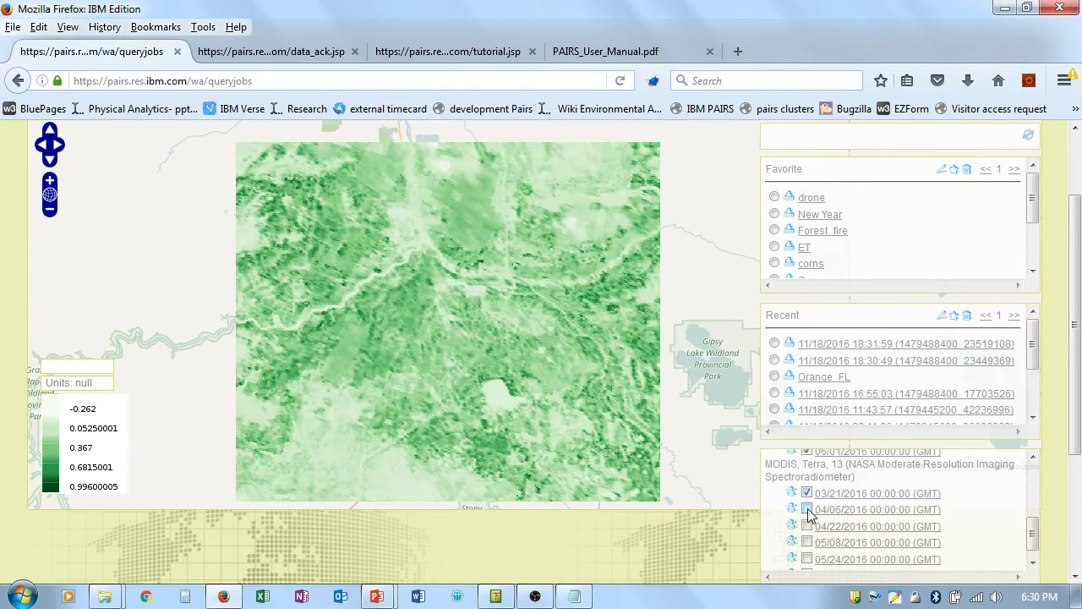
click(806, 508)
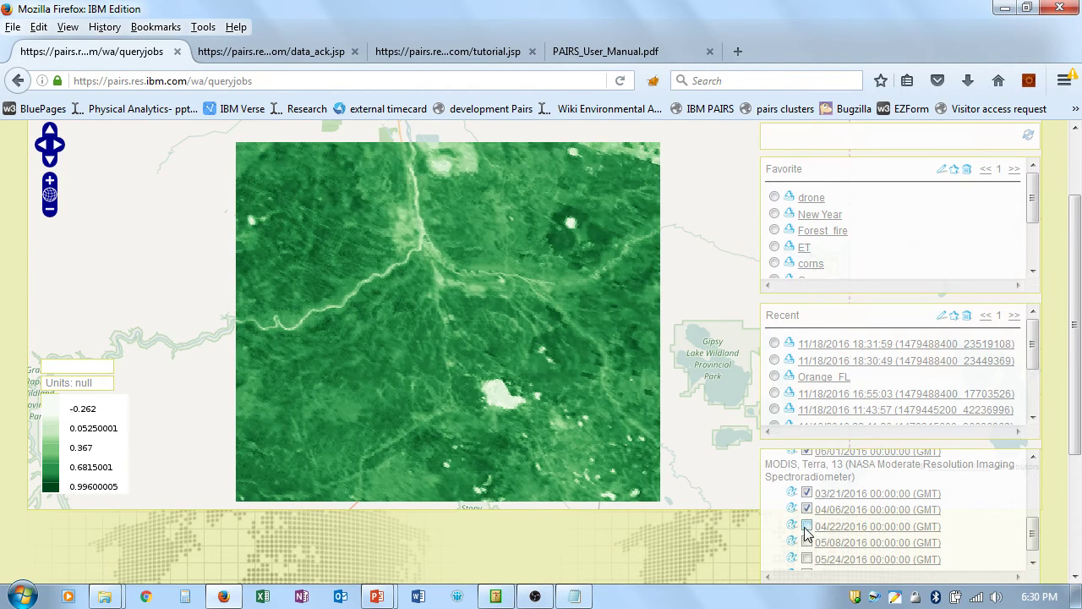
click(806, 526)
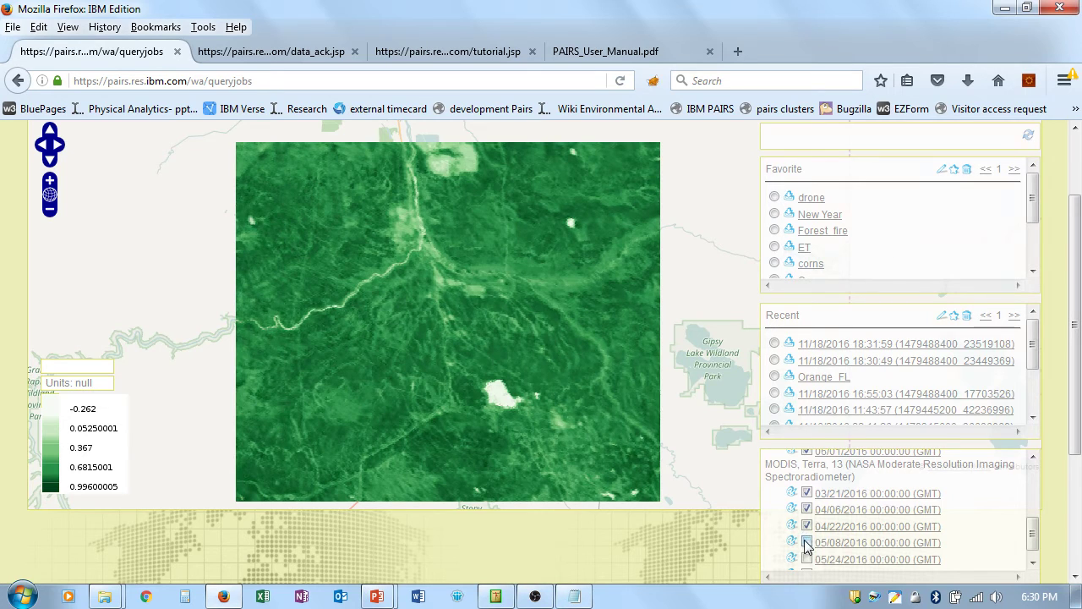
click(806, 542)
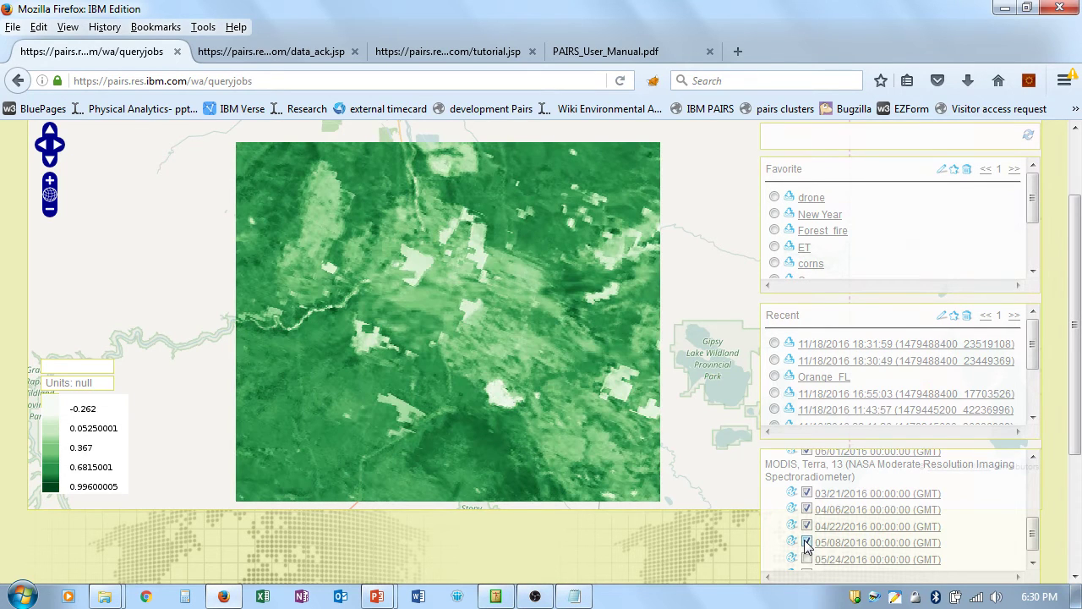
click(806, 559)
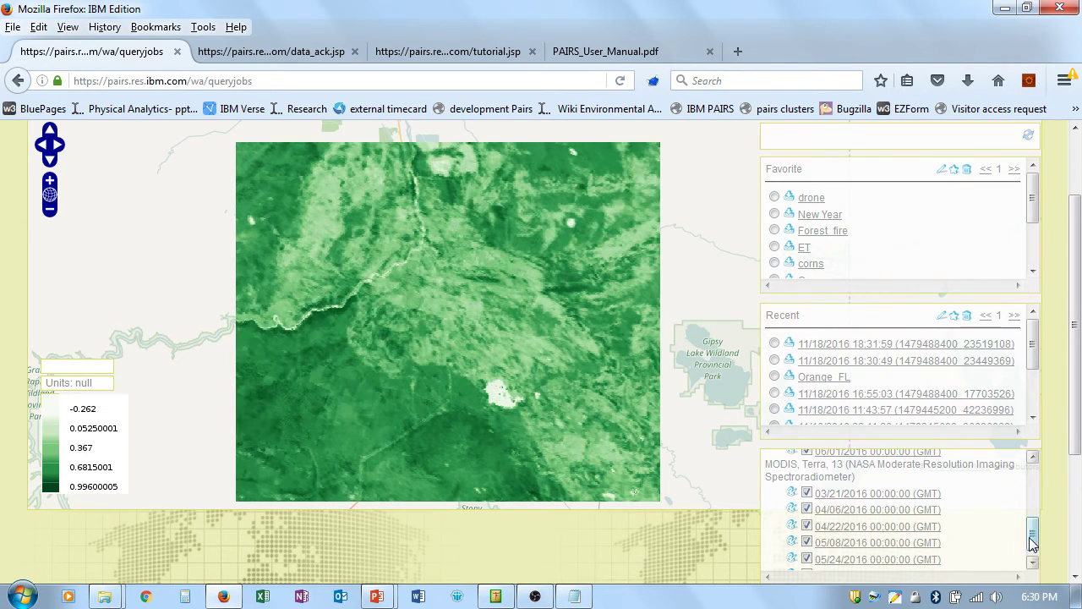
Step: Add the 06/09/2016 Terra NDVI layer and load the 18:31:59 Kenya precipitation job
scroll(1034, 542, down, 1)
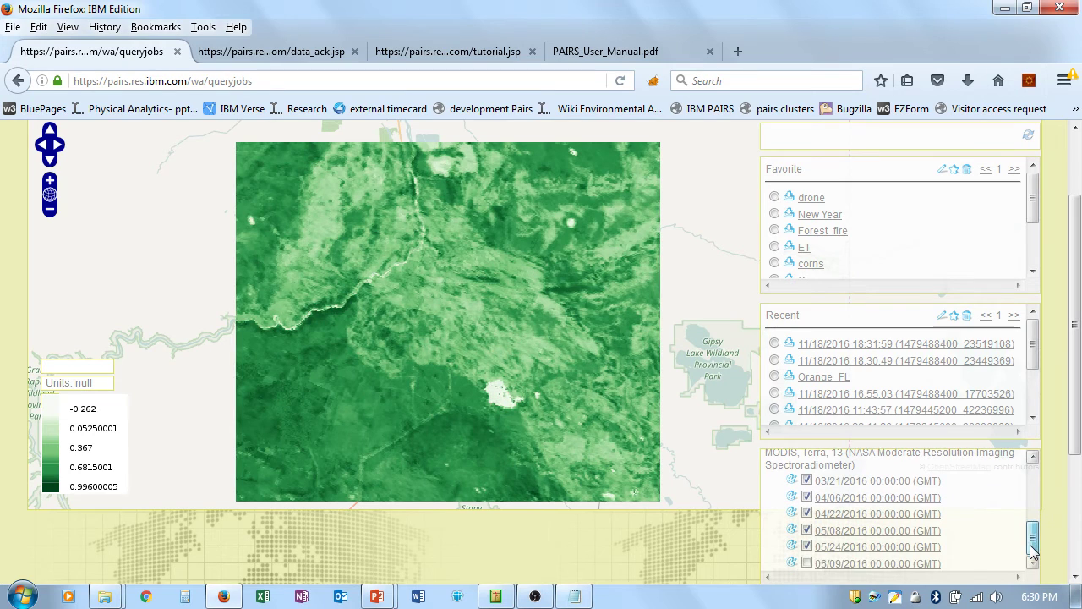
click(807, 562)
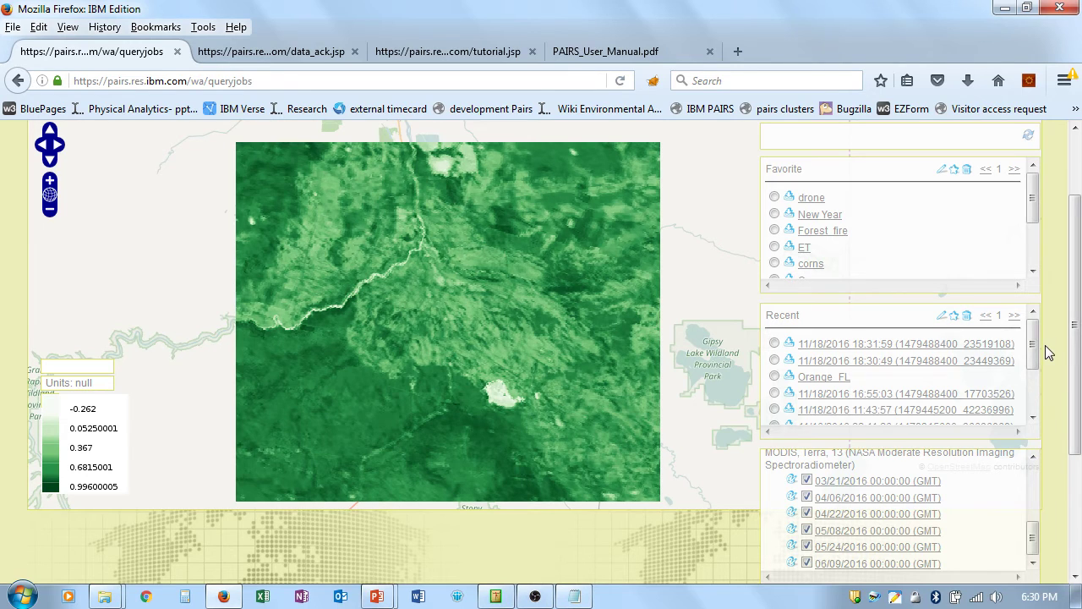
click(856, 347)
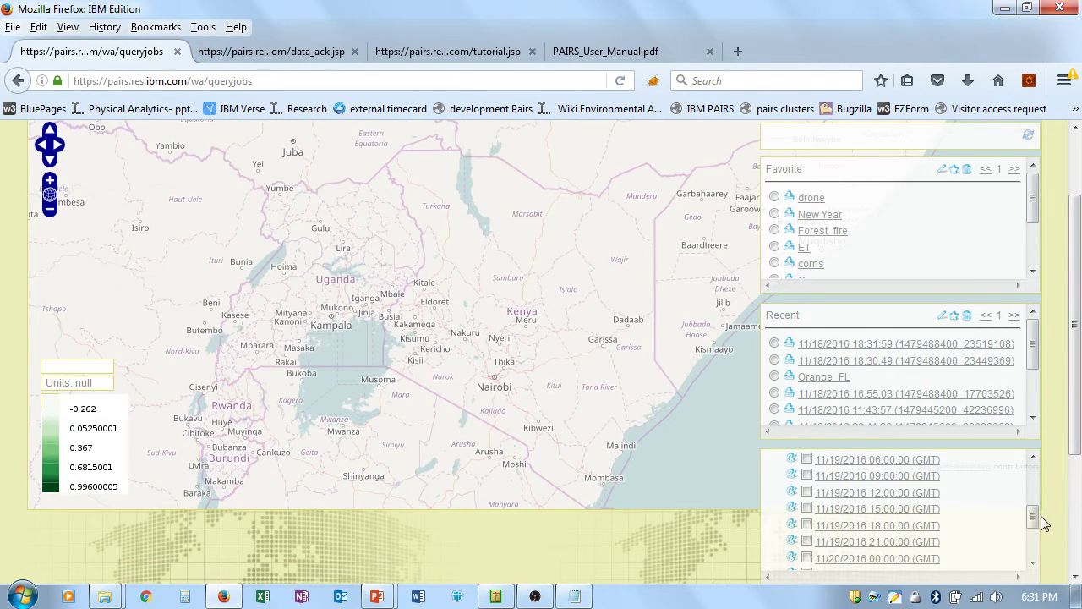
Step: Overlay the 11/18/2016 12:00 precipitation-rate layer over Kenya with its mm h-1 legend
drag(1034, 516, 1033, 474)
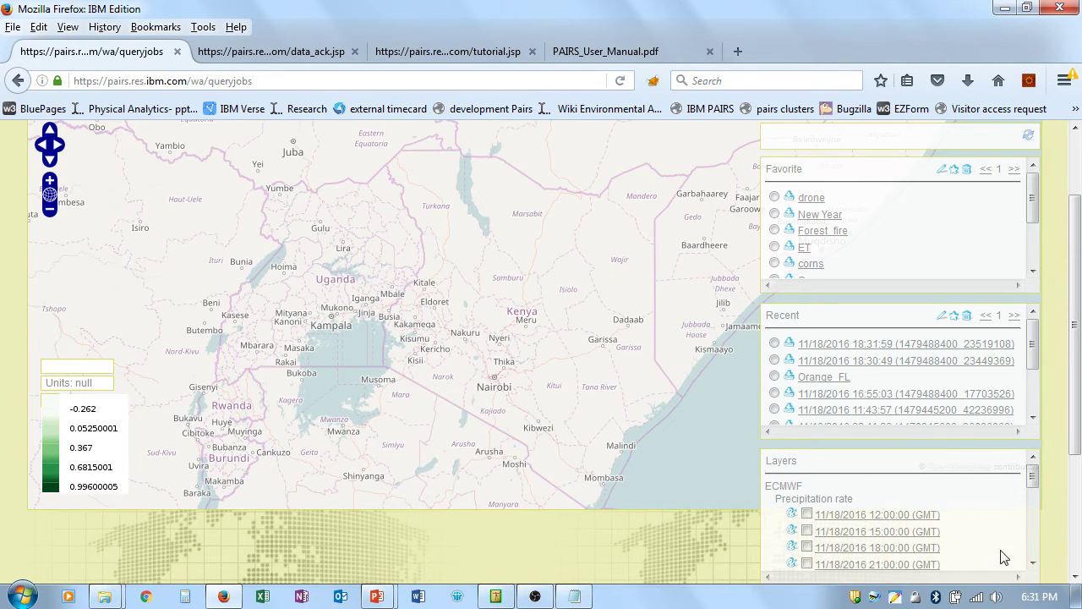
click(1033, 563)
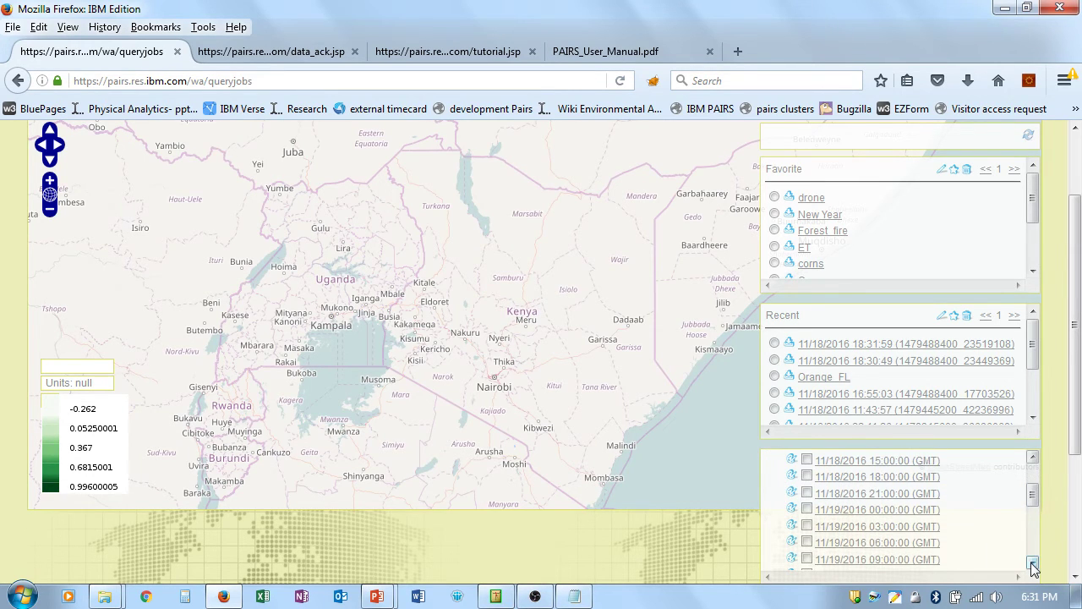
click(1032, 459)
click(808, 479)
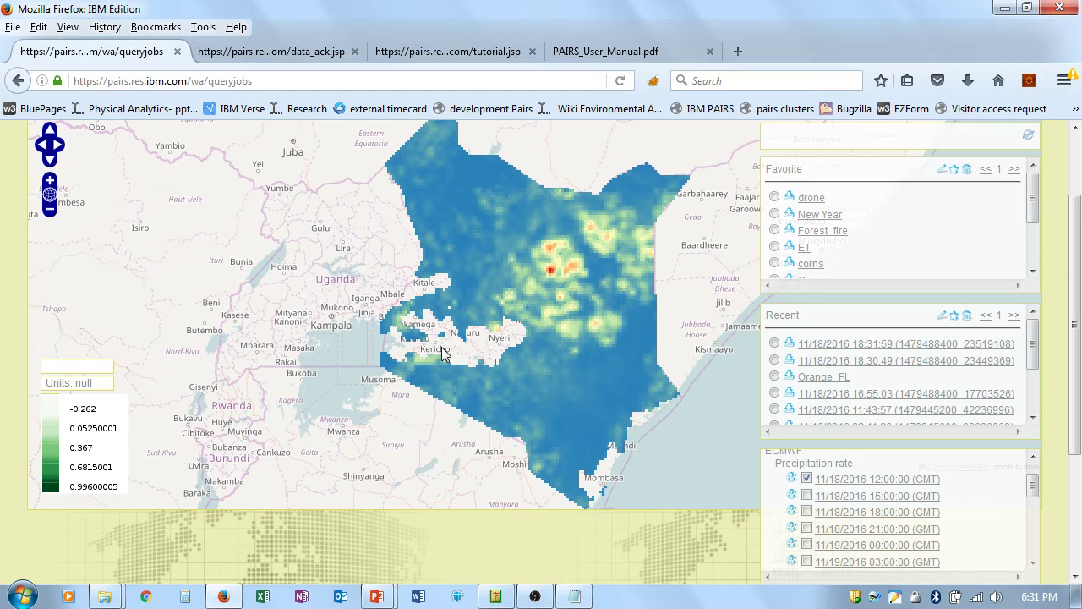
click(849, 480)
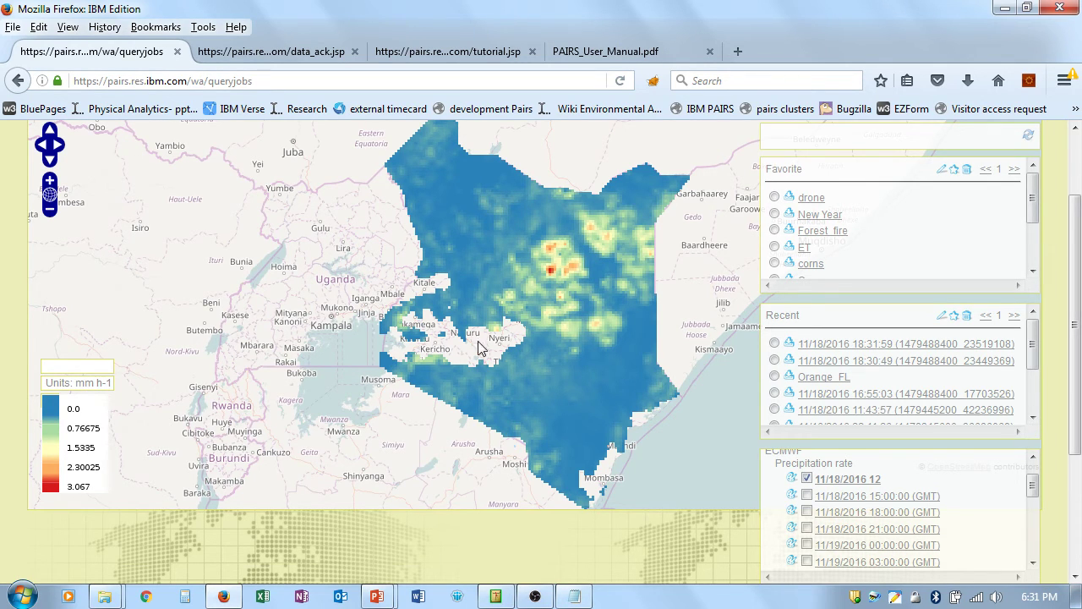
Step: Overlay the 11/18 15:00 through 11/19 03:00 precipitation layers, legend 0–1.666 mm h-1
click(834, 499)
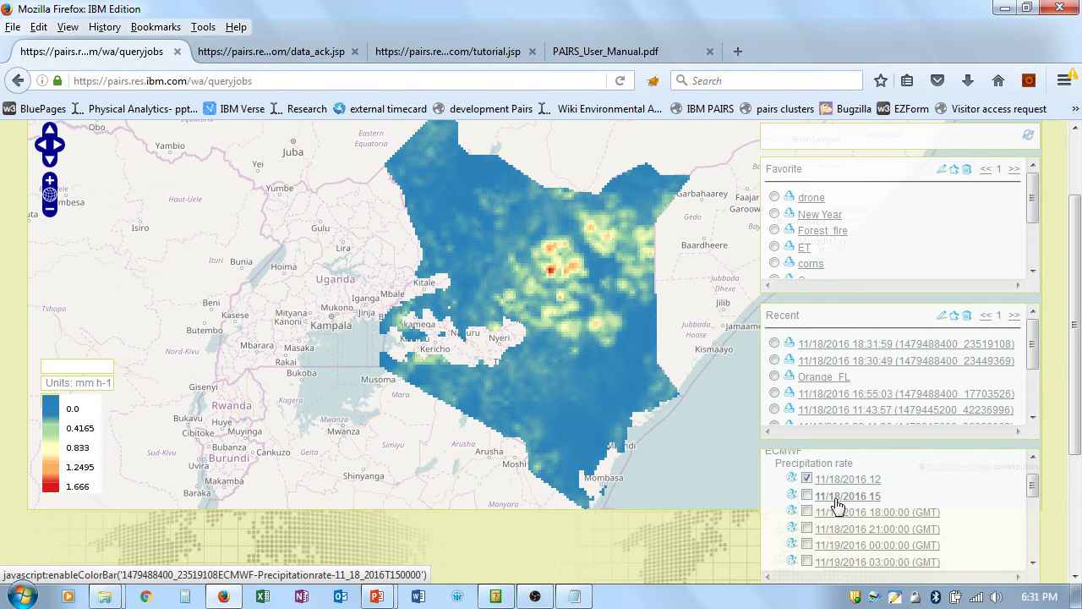
click(807, 496)
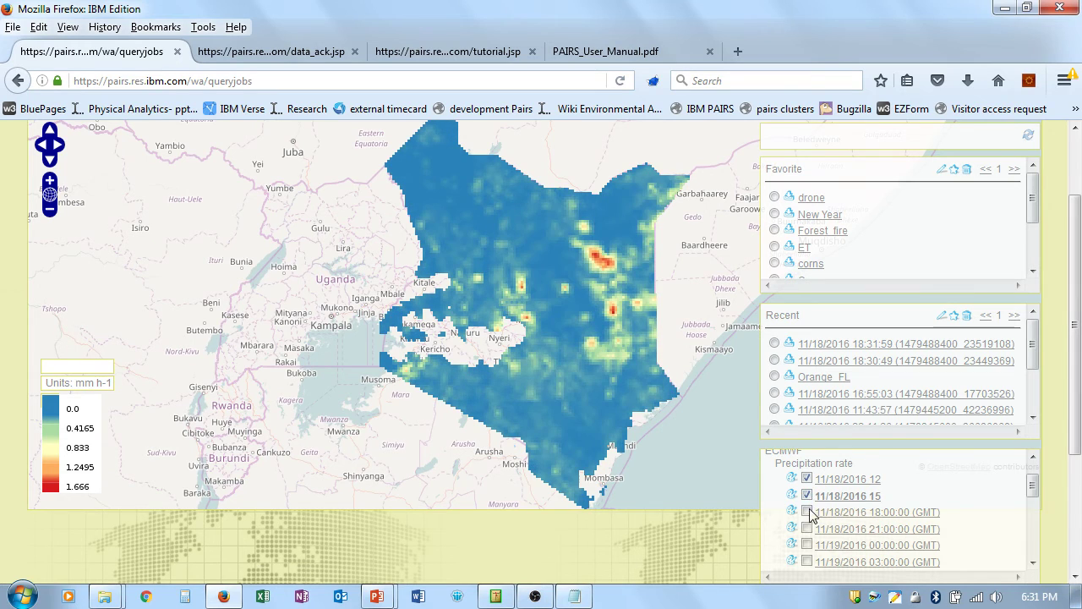
click(808, 513)
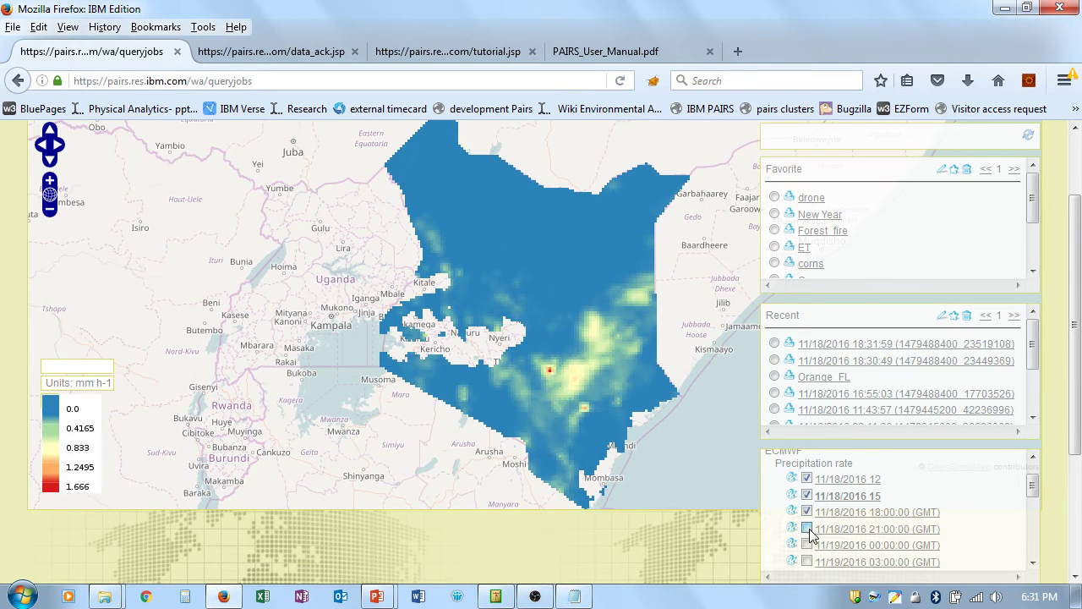
click(808, 529)
click(808, 545)
click(807, 561)
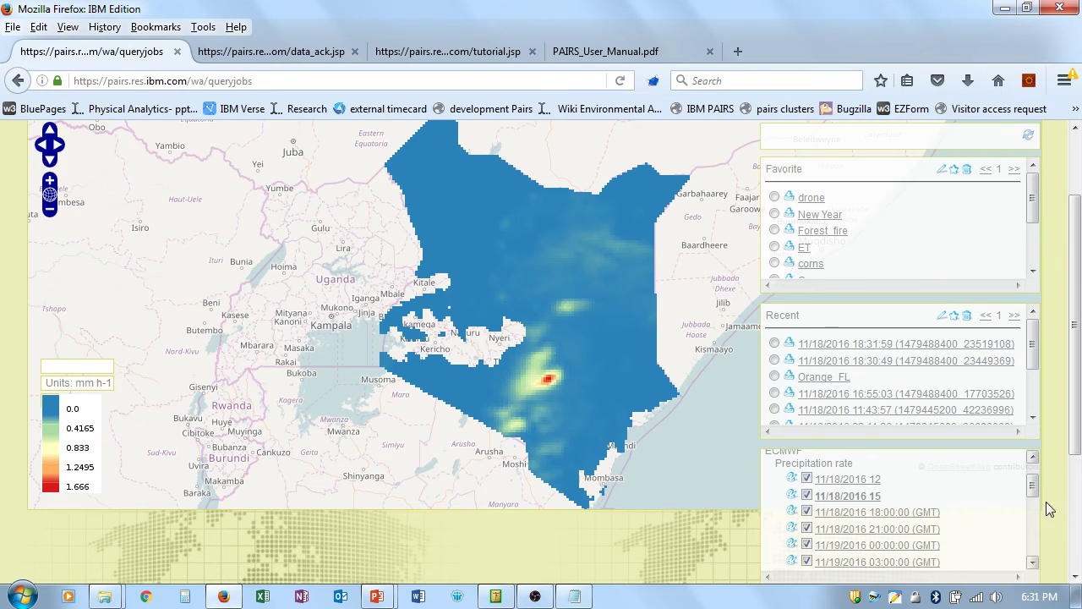
click(1033, 563)
click(1033, 562)
click(1033, 562)
click(1032, 563)
click(1033, 563)
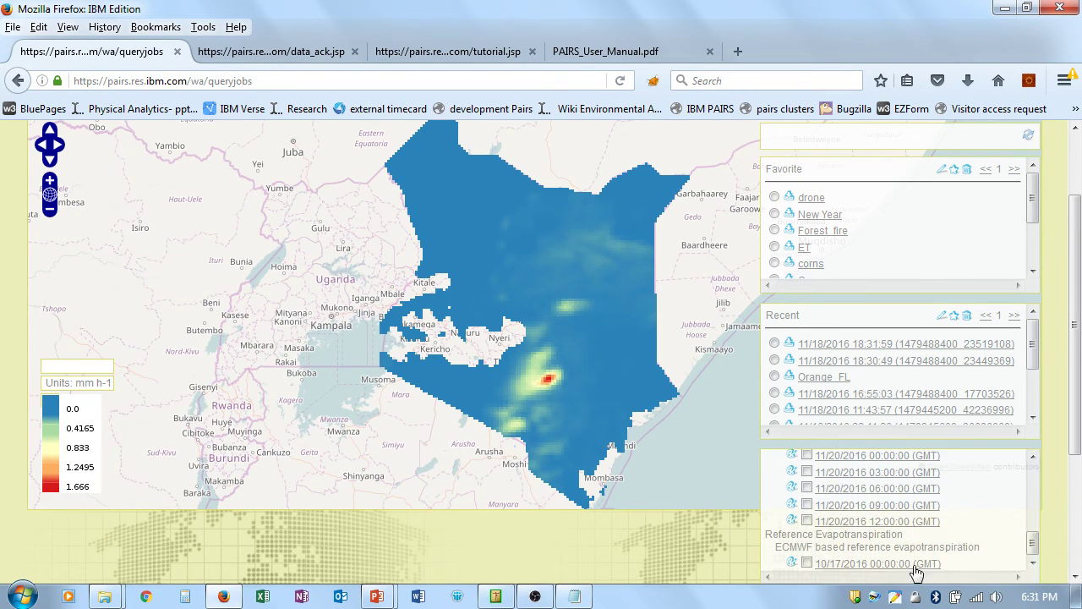
Step: Show the 10/17/2016 reference evapotranspiration layer over Kenya with its legend
click(807, 562)
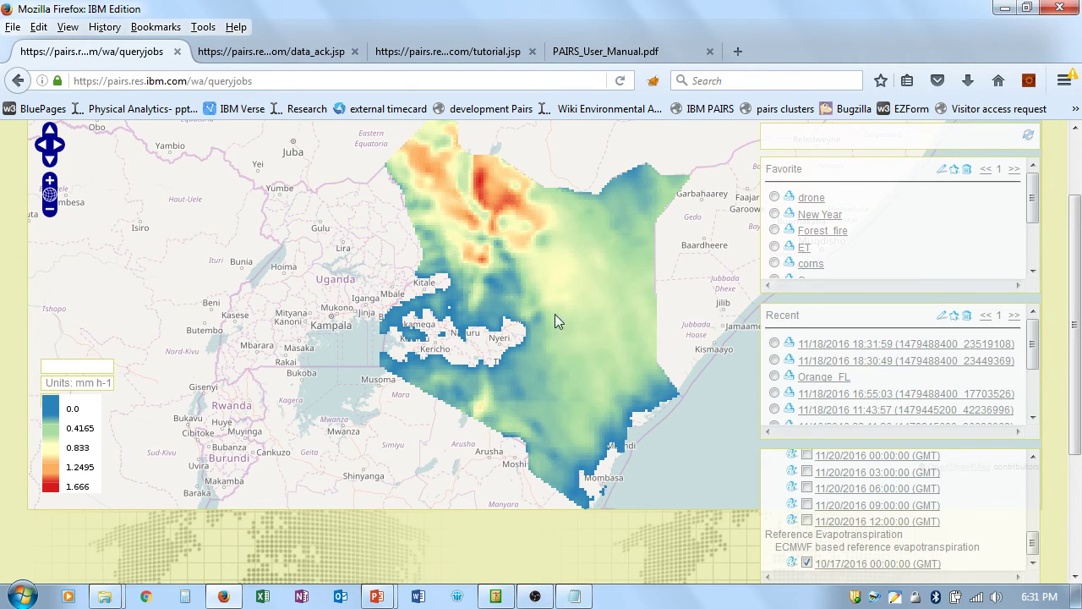
click(847, 567)
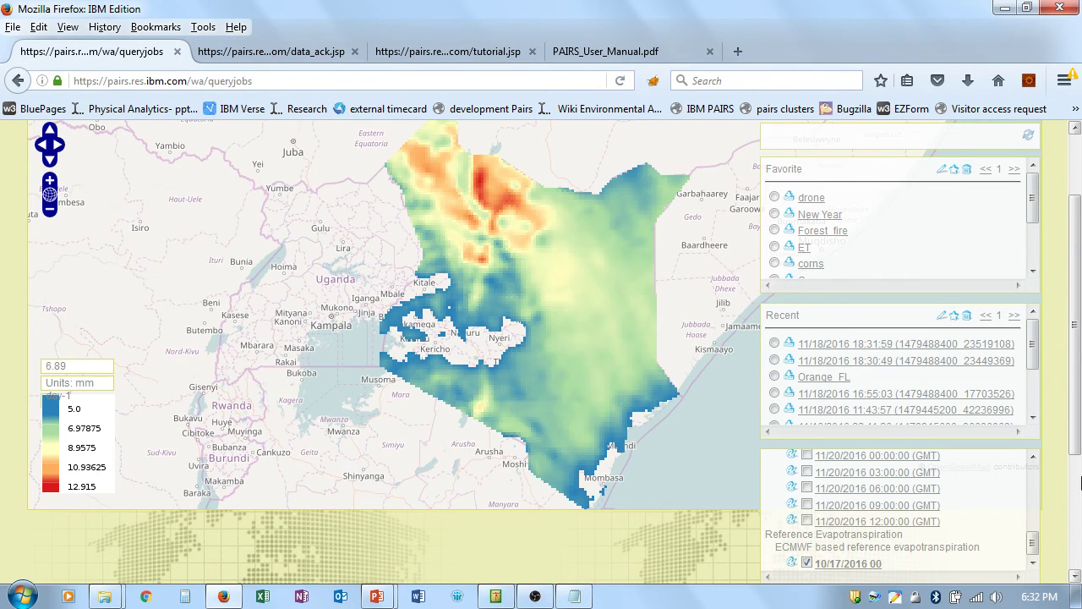
mouse_move(1078, 425)
mouse_down()
mouse_move(1078, 466)
mouse_move(1079, 409)
mouse_up()
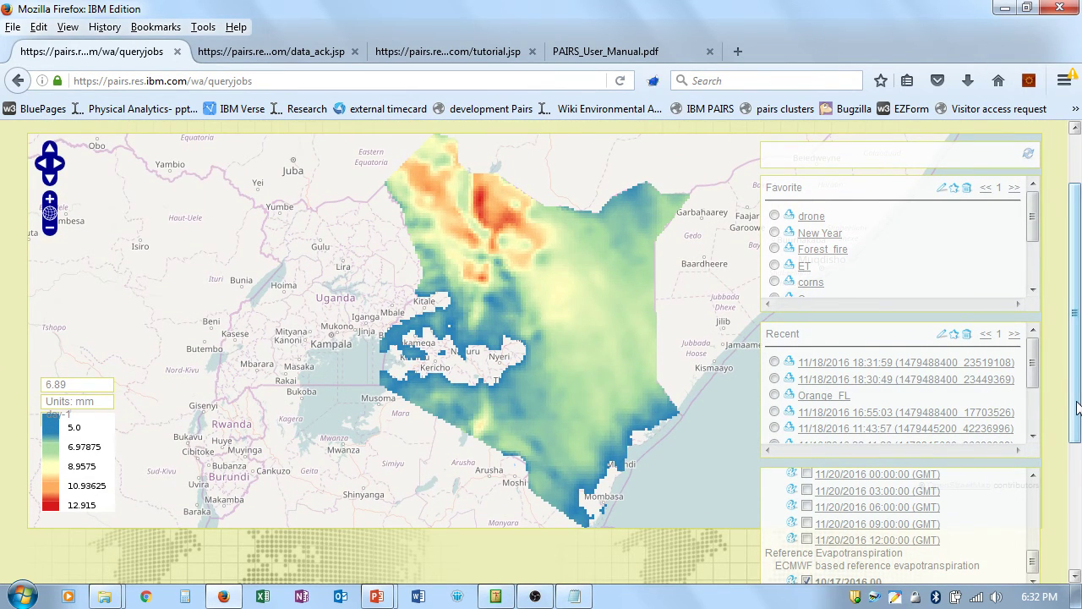
drag(1079, 408, 1078, 408)
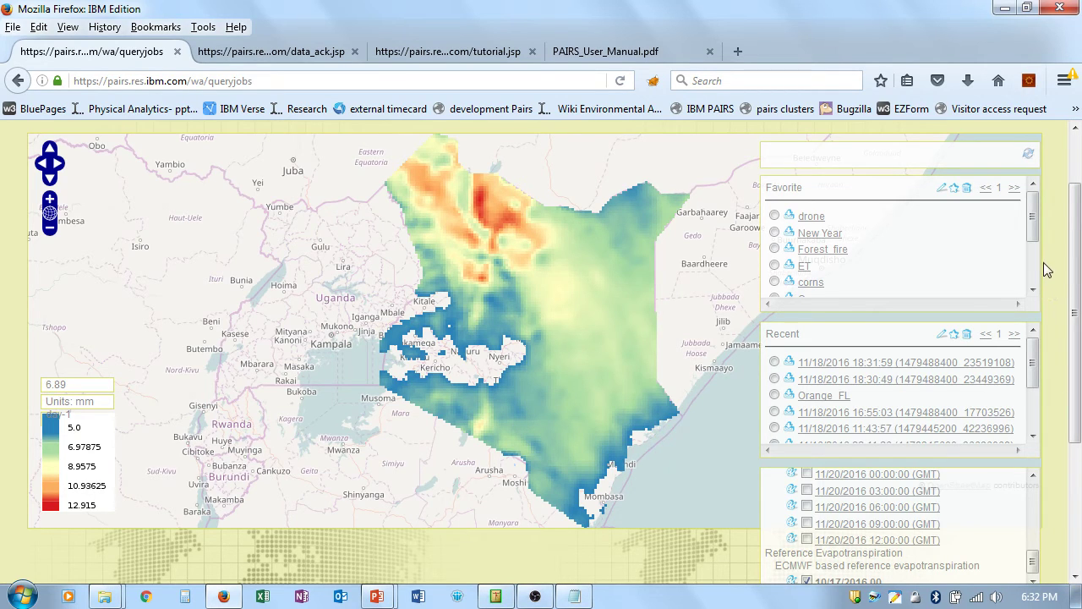
Step: Load the saved New Year favourite, with its china polygon, into the query page
click(774, 233)
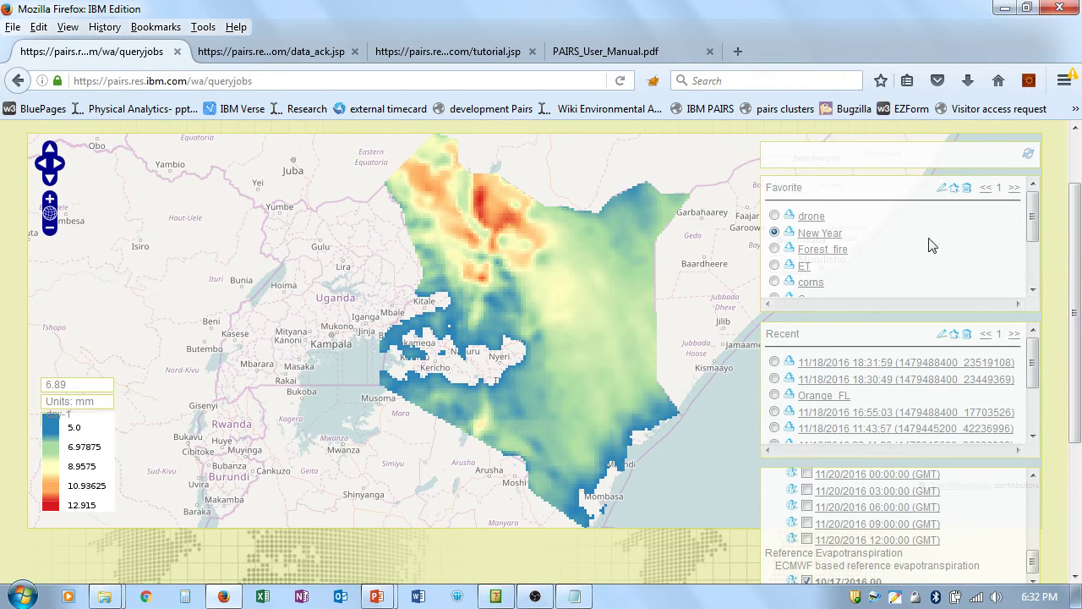
click(941, 189)
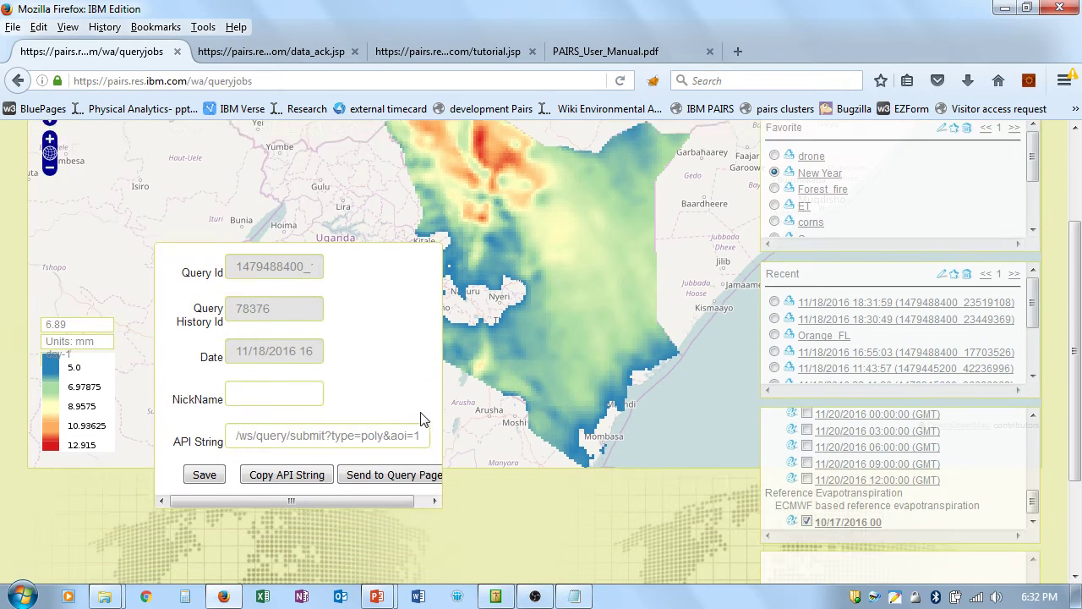
scroll(421, 419, down, 2)
click(393, 344)
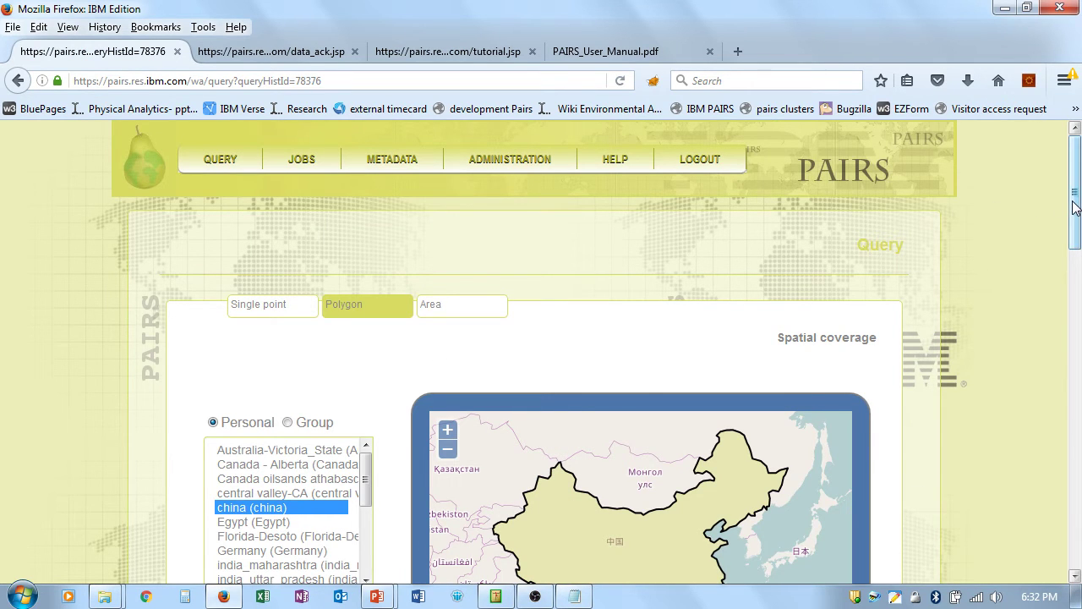
Step: Submit the New Year China query for SMT precipitation rate and ground temperature, creating job 18:34:55
drag(1075, 211, 1071, 318)
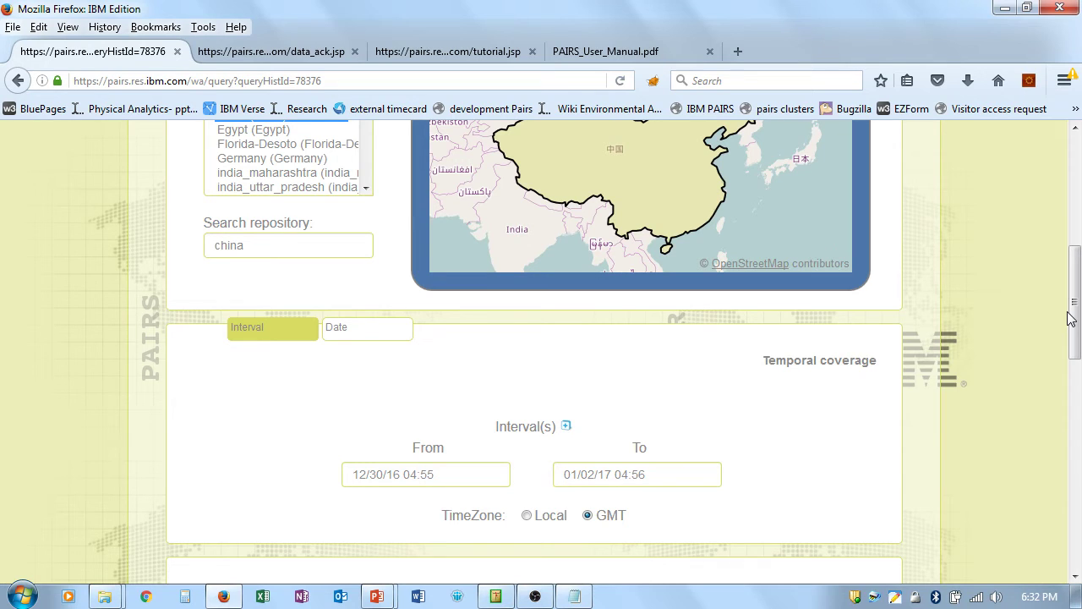
scroll(691, 346, down, 3)
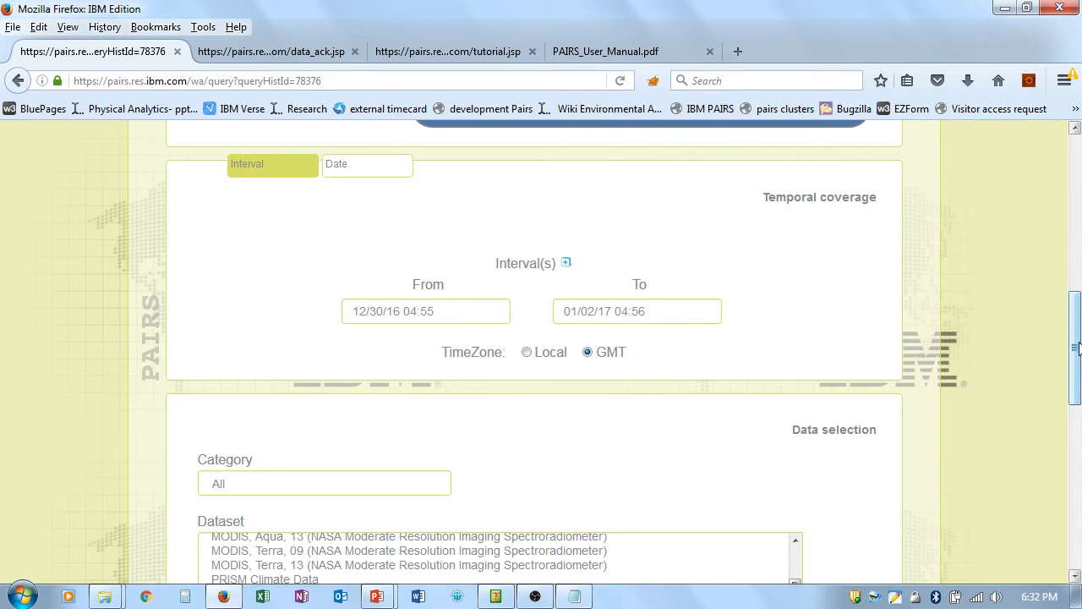
scroll(799, 388, down, 5)
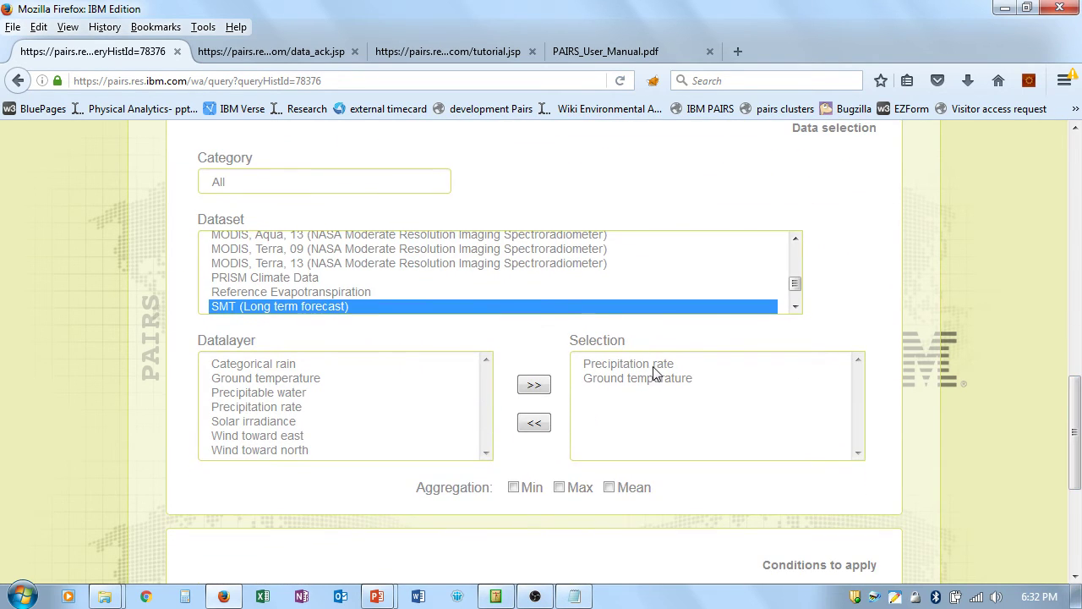
drag(1077, 430, 1077, 482)
scroll(917, 489, down, 2)
click(526, 498)
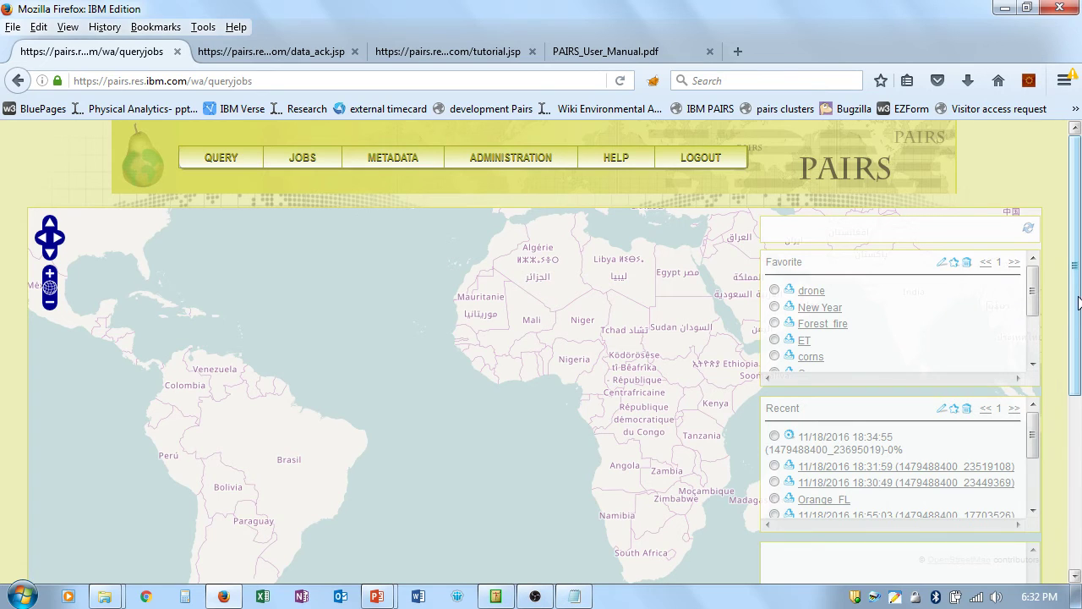
Step: Open the 18:30:49 result, overlay its 03/29, 04/14 and 05/16/2016 NDVI layers, and recentre the map
scroll(1078, 290, down, 2)
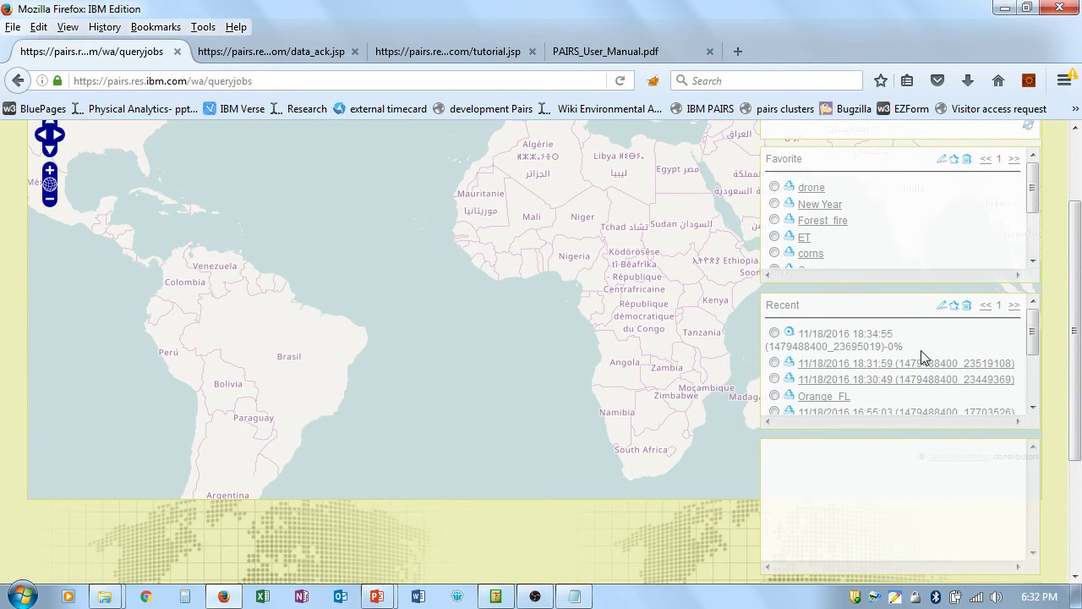
click(847, 383)
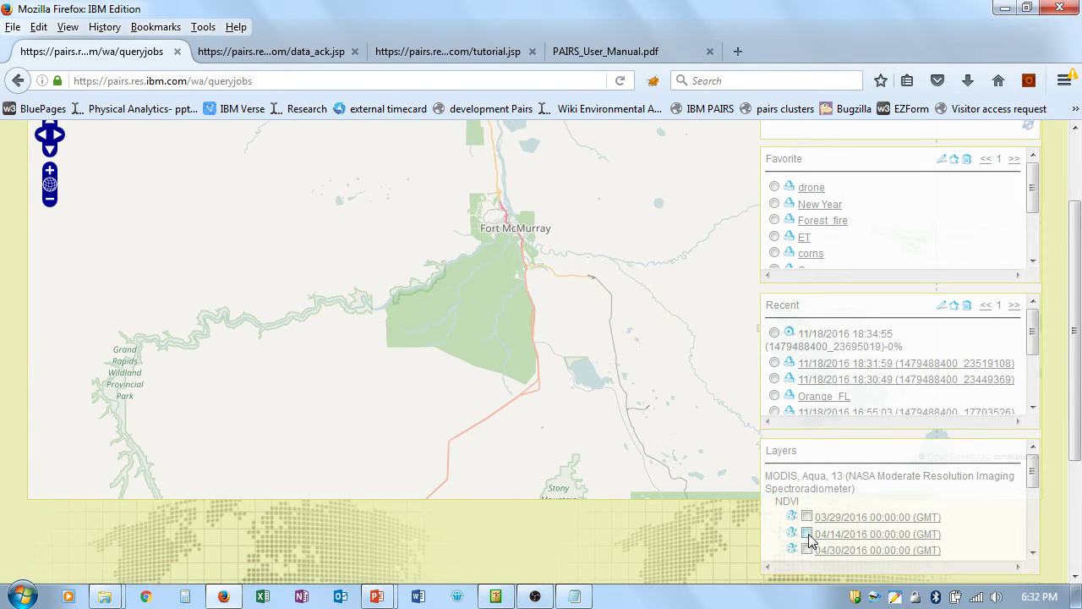
click(806, 516)
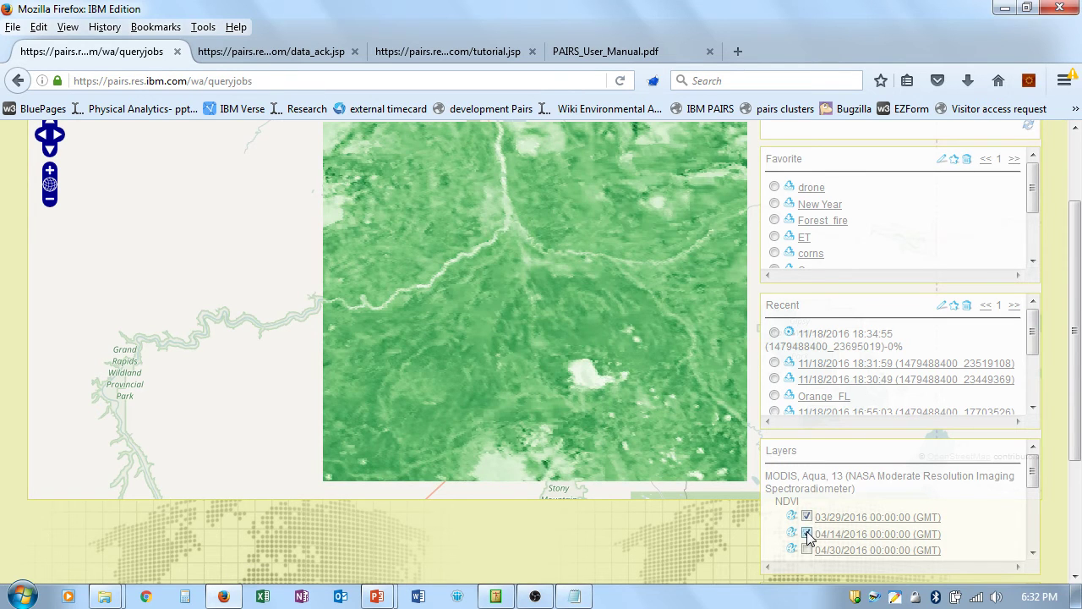
click(1034, 553)
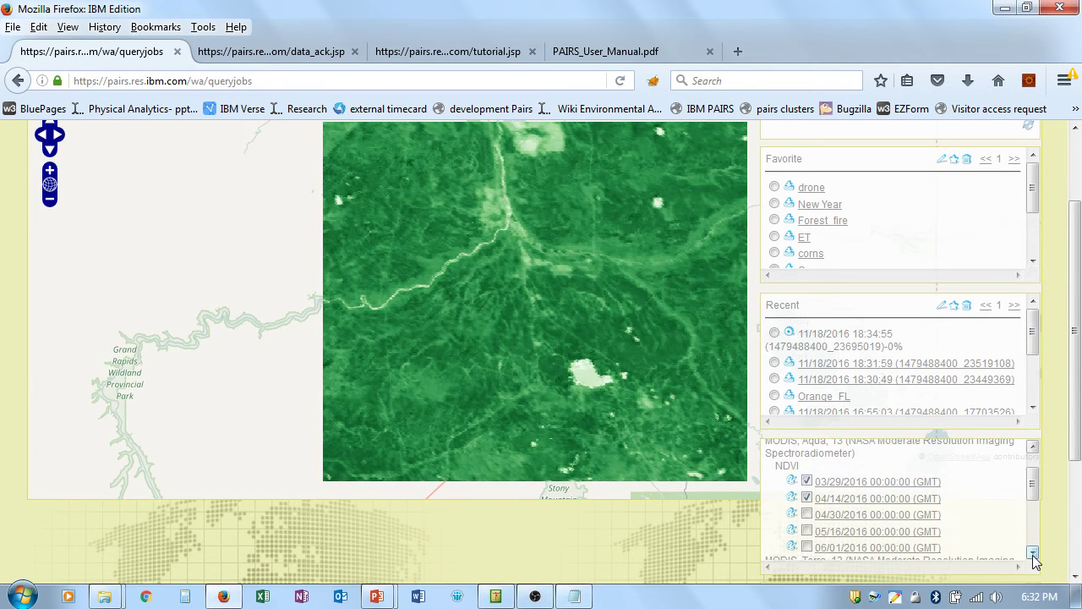
click(807, 531)
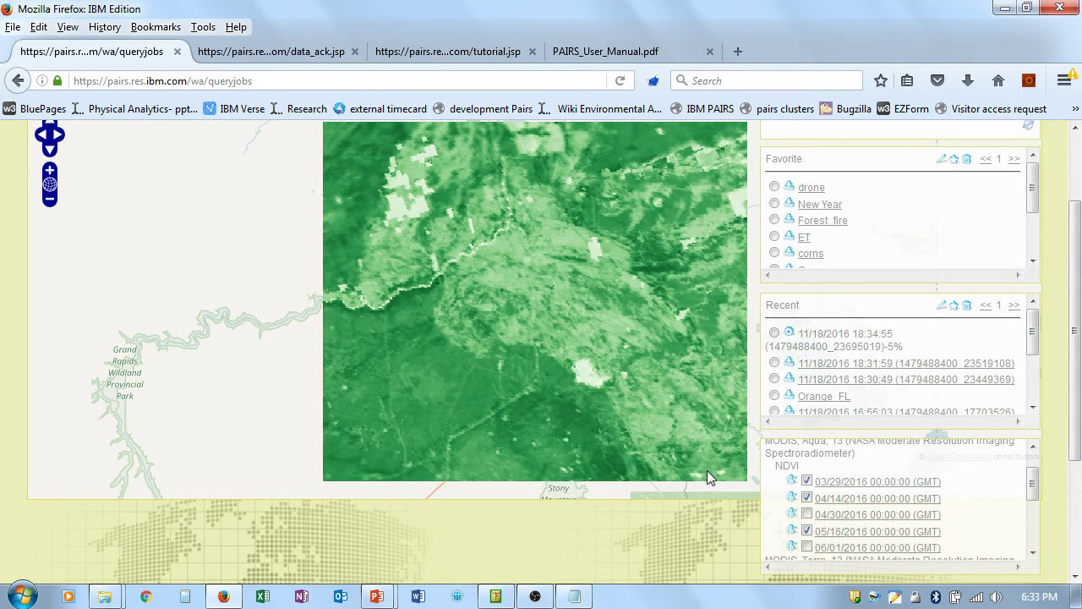
drag(285, 305, 202, 302)
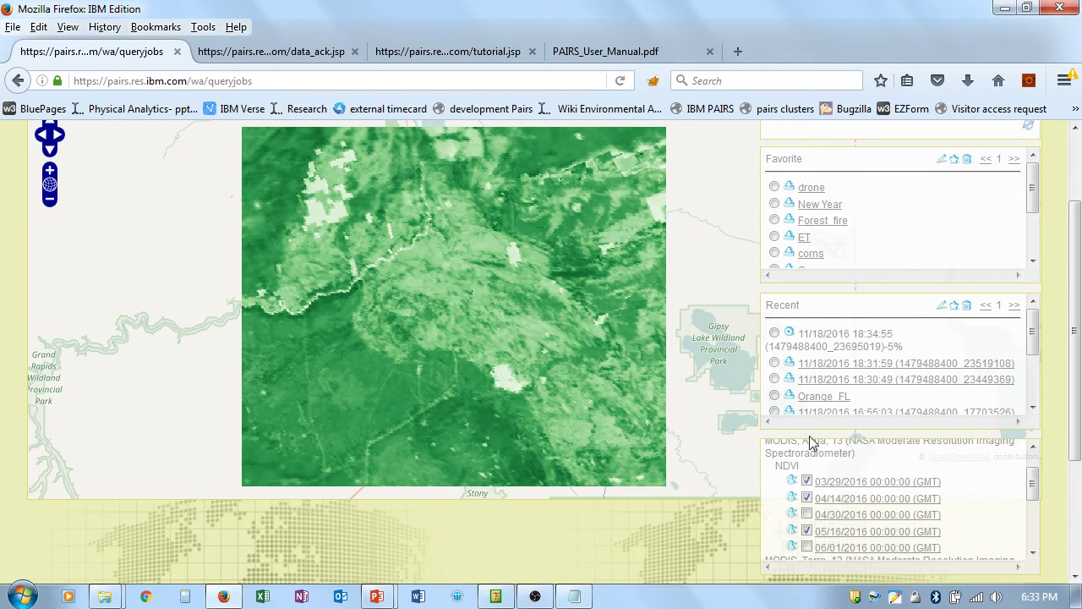
Step: Change the 05/16 NDVI colour scale Max Value to 0.5, then load the 18:31:59 SMT forecast result
click(791, 531)
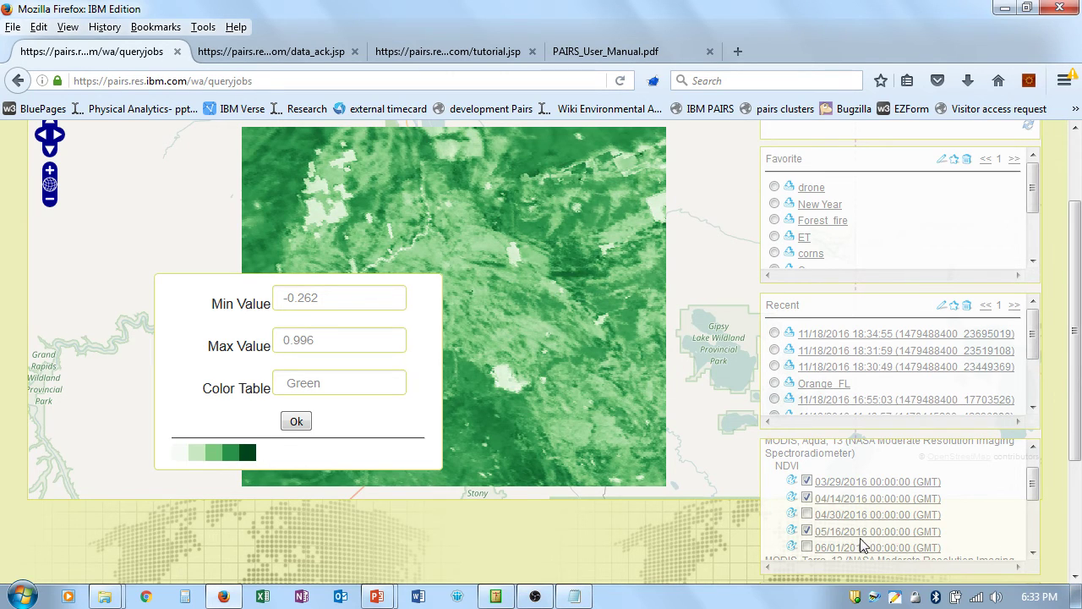
click(848, 532)
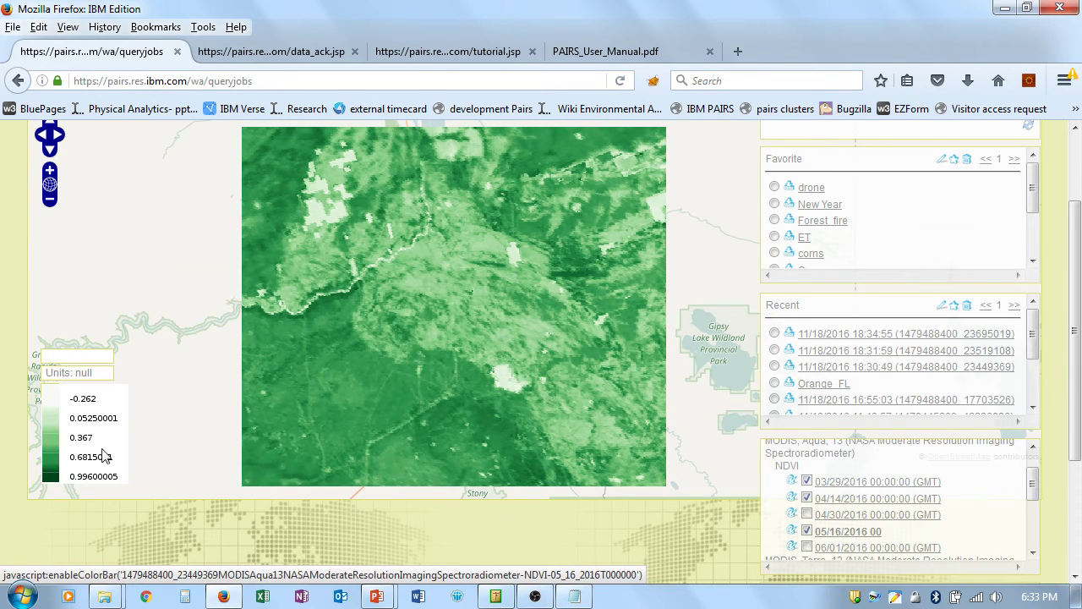
click(793, 532)
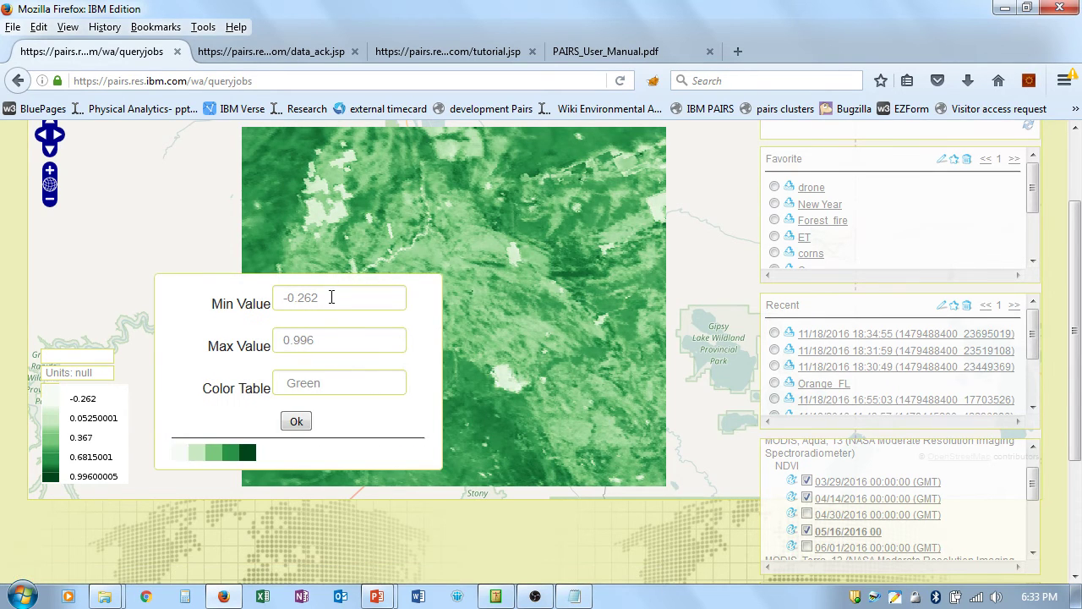
drag(335, 294, 226, 291)
drag(329, 348, 297, 336)
text(5)
click(297, 421)
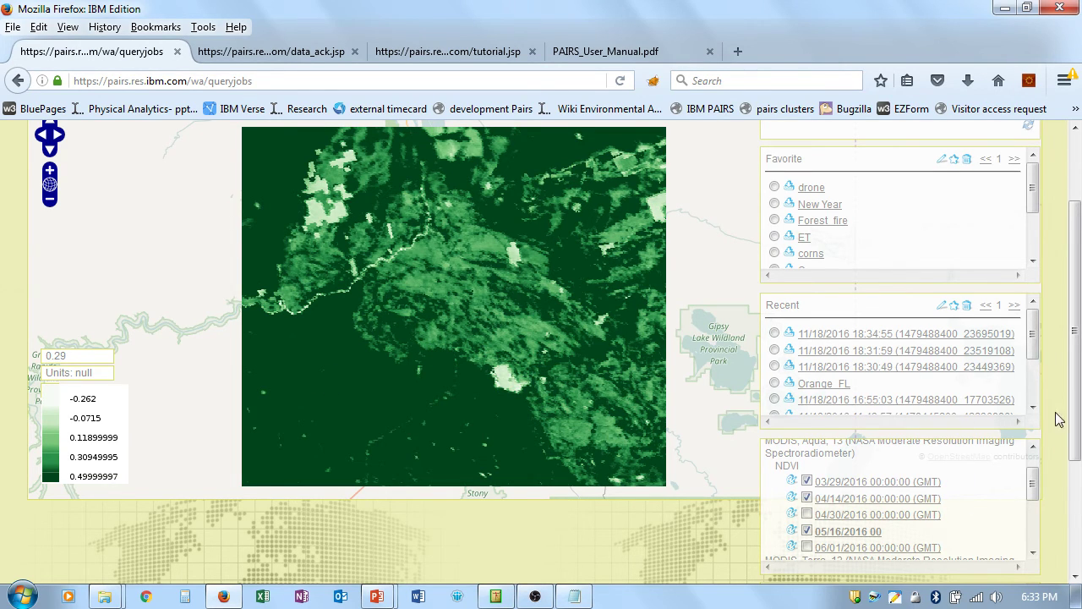
click(820, 350)
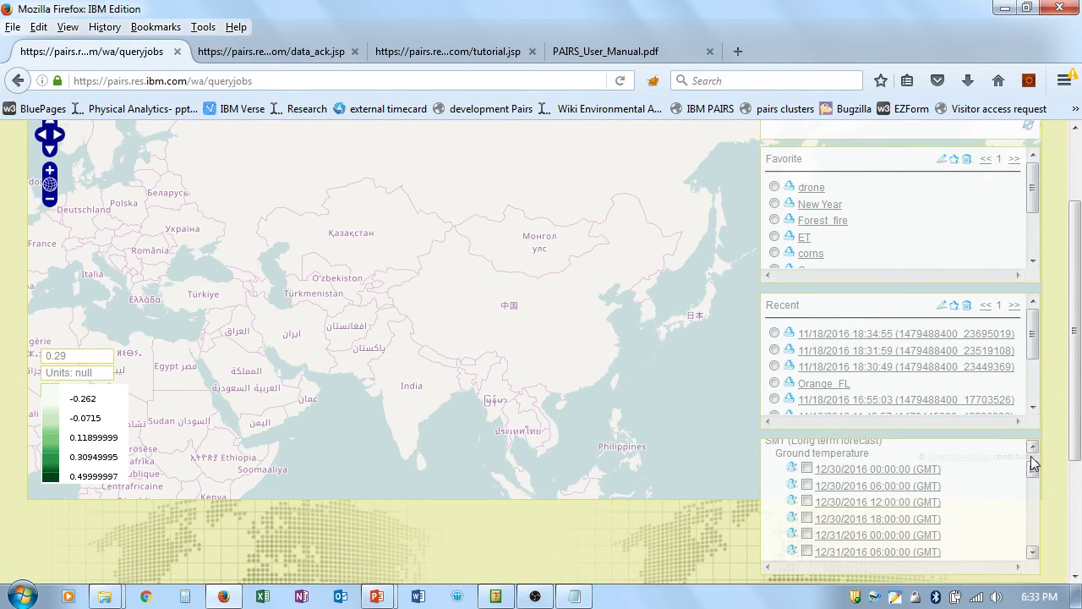
Step: Show the 12/30/2016 12:00 and 18:00 ground-temperature layers with the legend in K
scroll(1031, 456, up, 1)
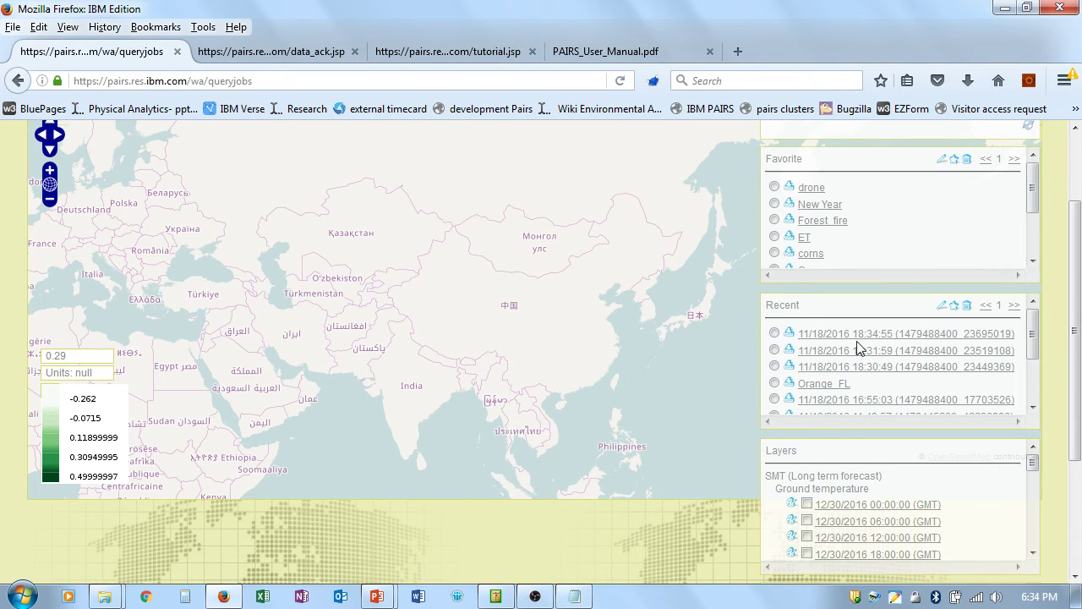
click(807, 504)
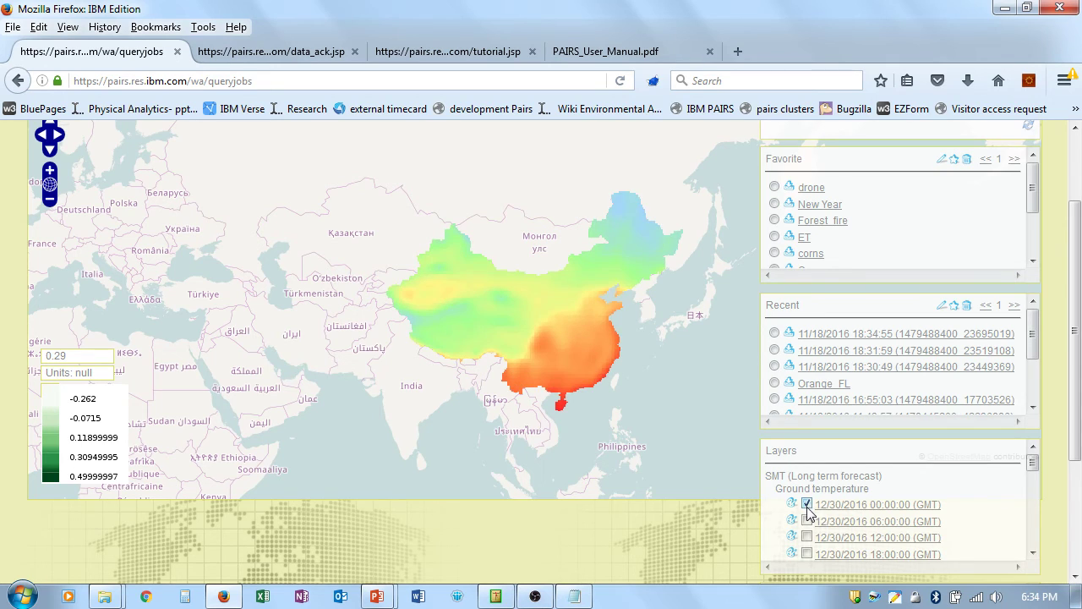
click(808, 521)
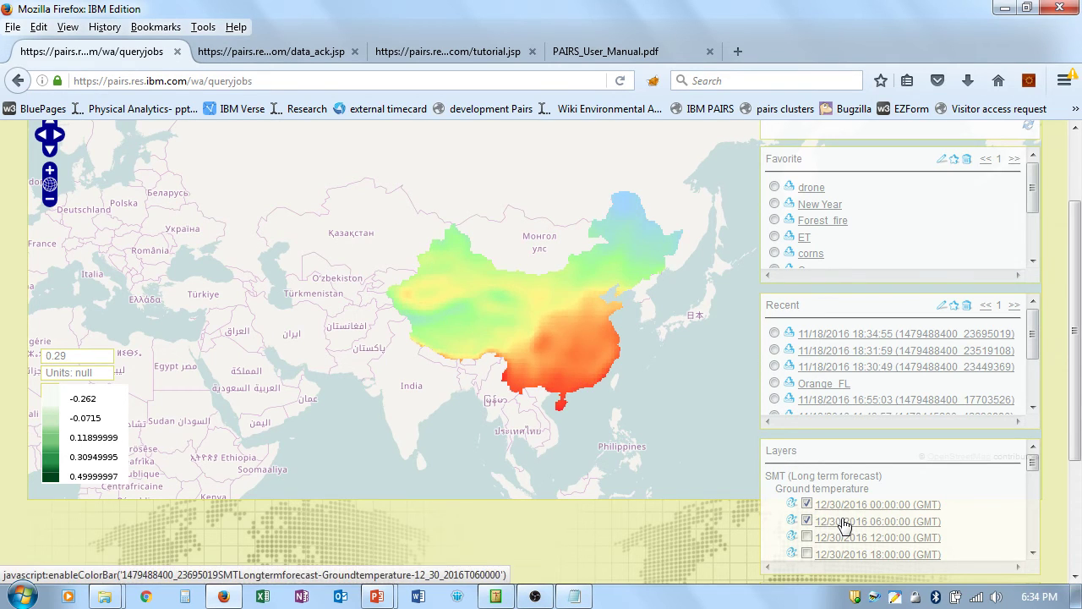
click(841, 522)
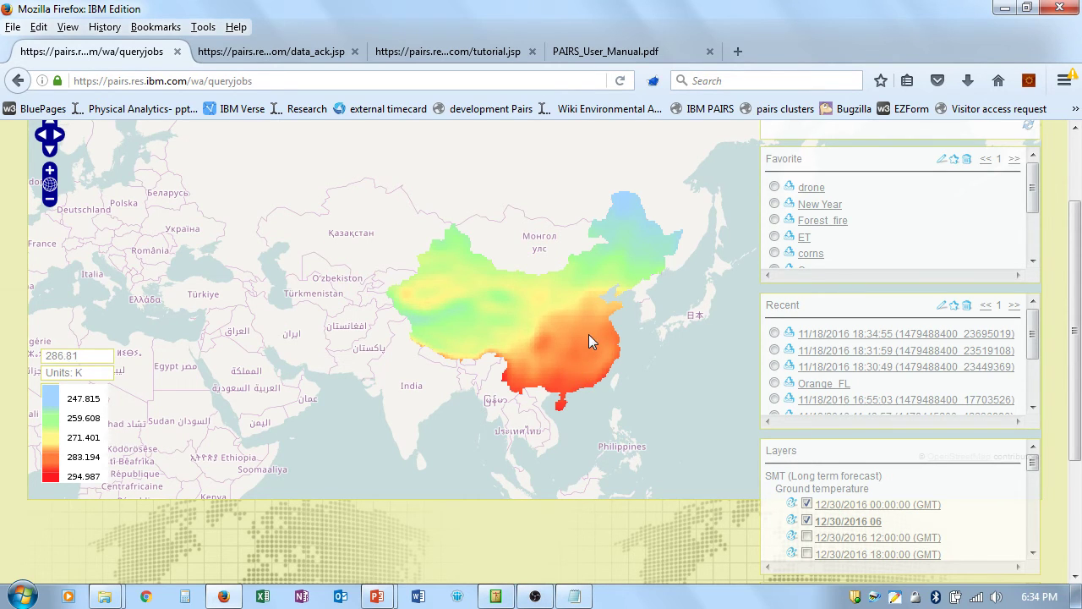
click(807, 521)
click(807, 537)
click(807, 554)
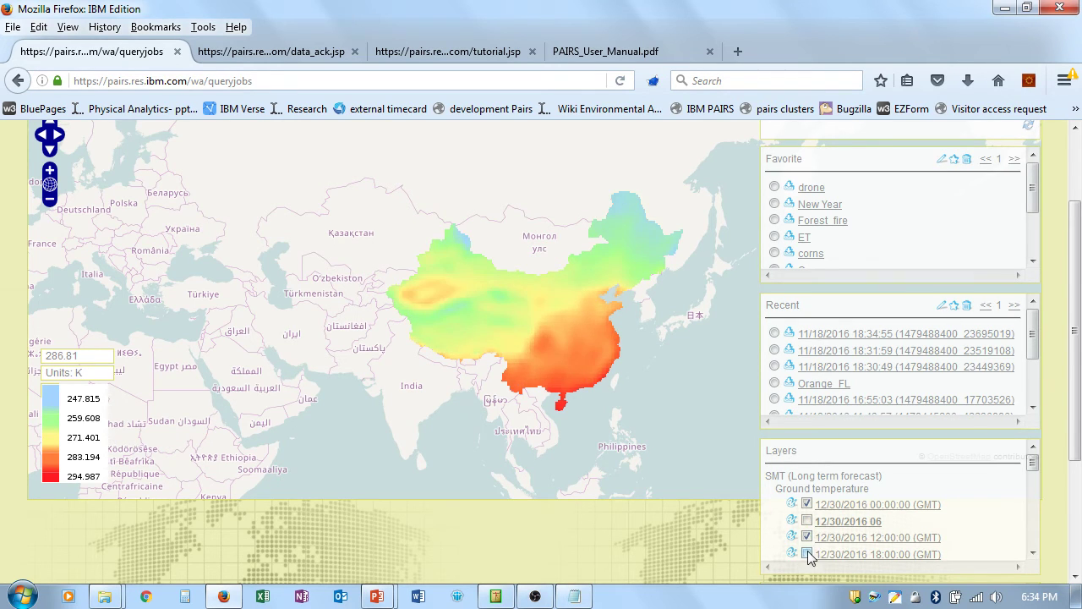
Step: Add the 12/30 00:00, 12:00, 18:00 and 12/31 00:00, 06:00 precipitation layers
drag(1031, 463, 1035, 518)
click(807, 472)
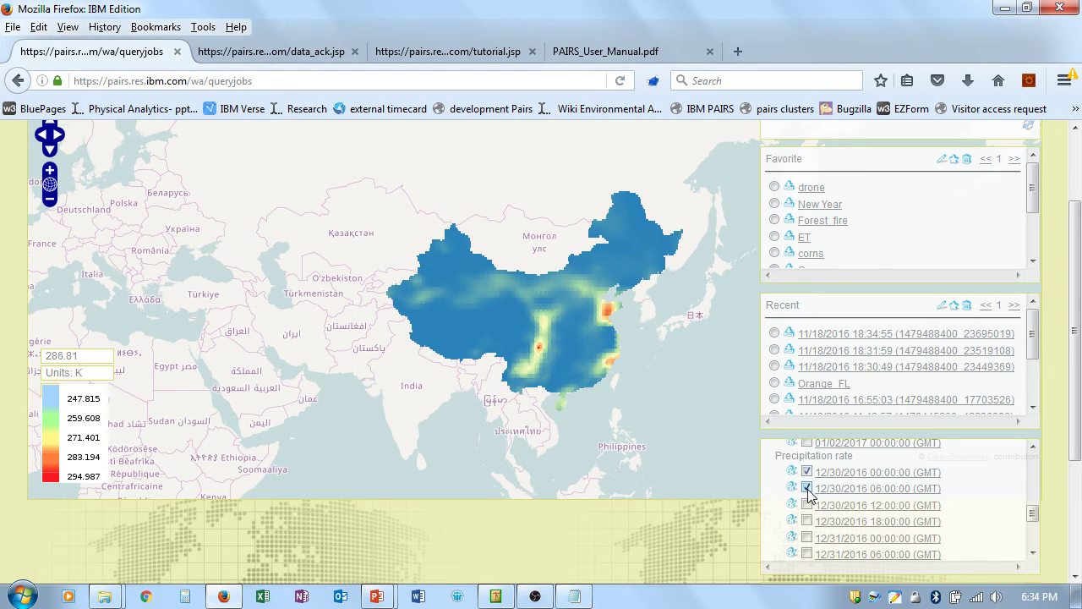
click(806, 504)
click(806, 521)
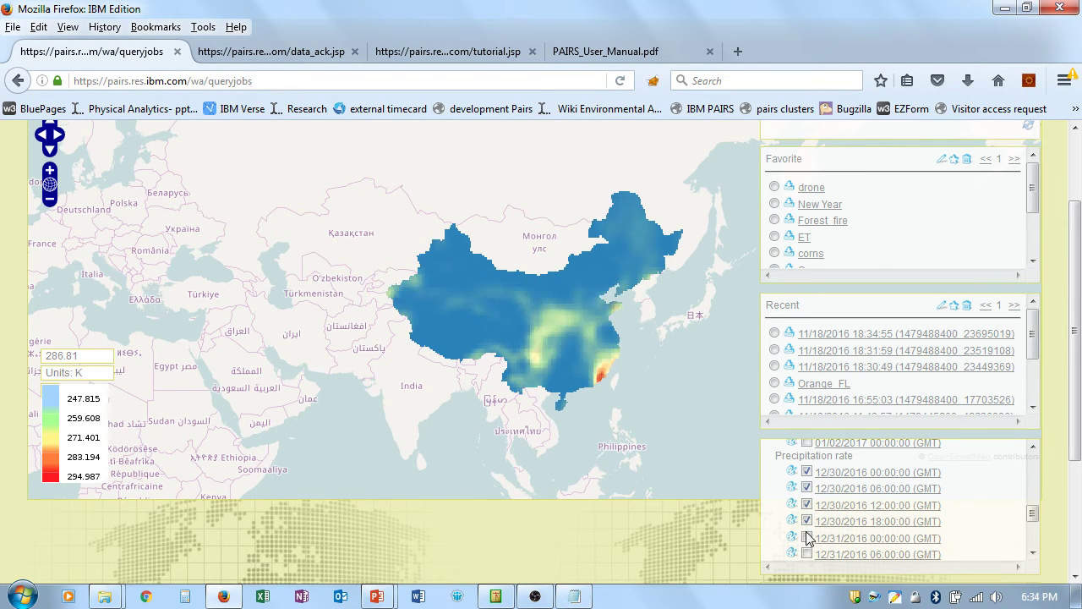
click(806, 537)
click(807, 554)
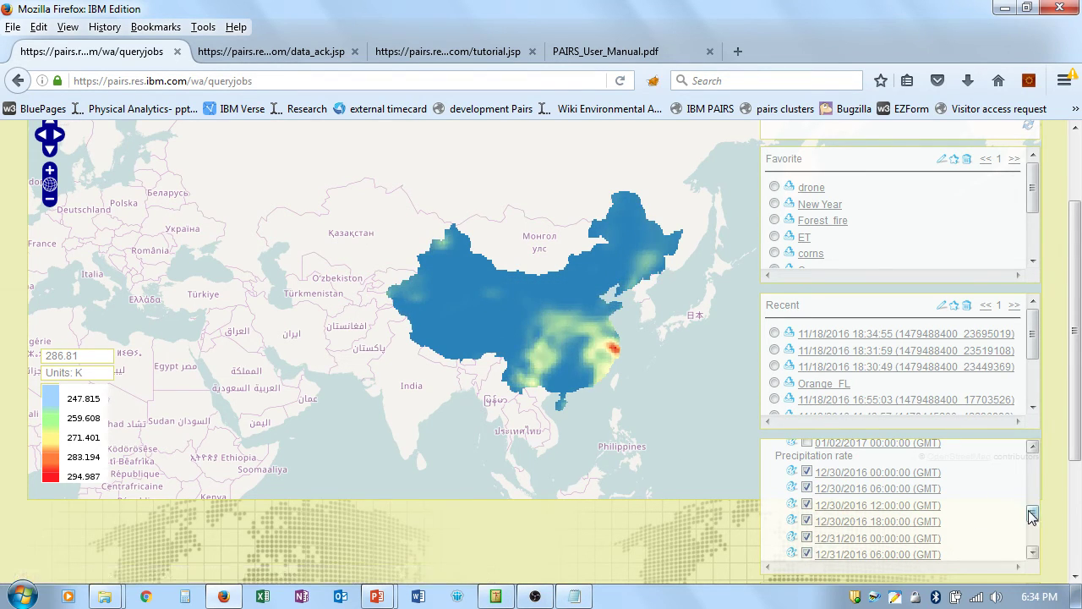
Step: Add the 12/31 12:00, 18:00 and 01/01/2017 time steps, then open the drone favourite's details
drag(1033, 514, 1031, 530)
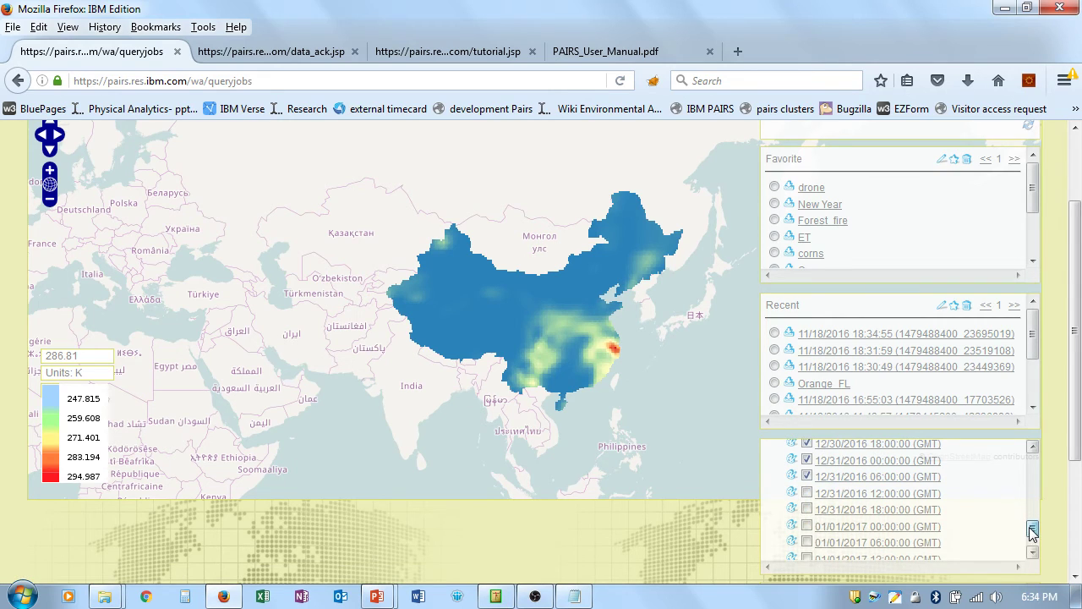
click(806, 493)
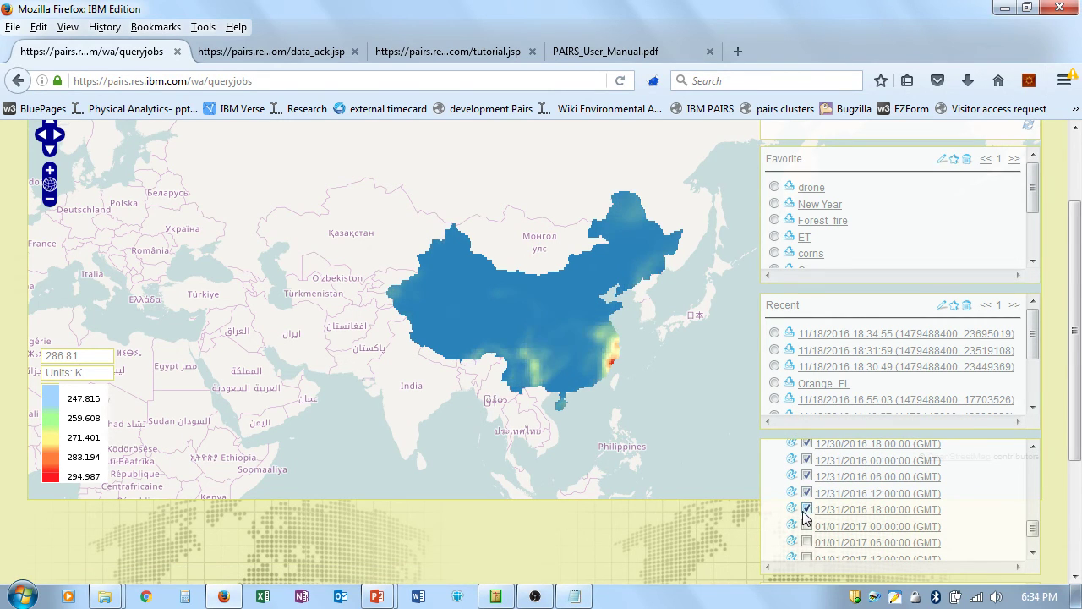
click(805, 510)
click(807, 527)
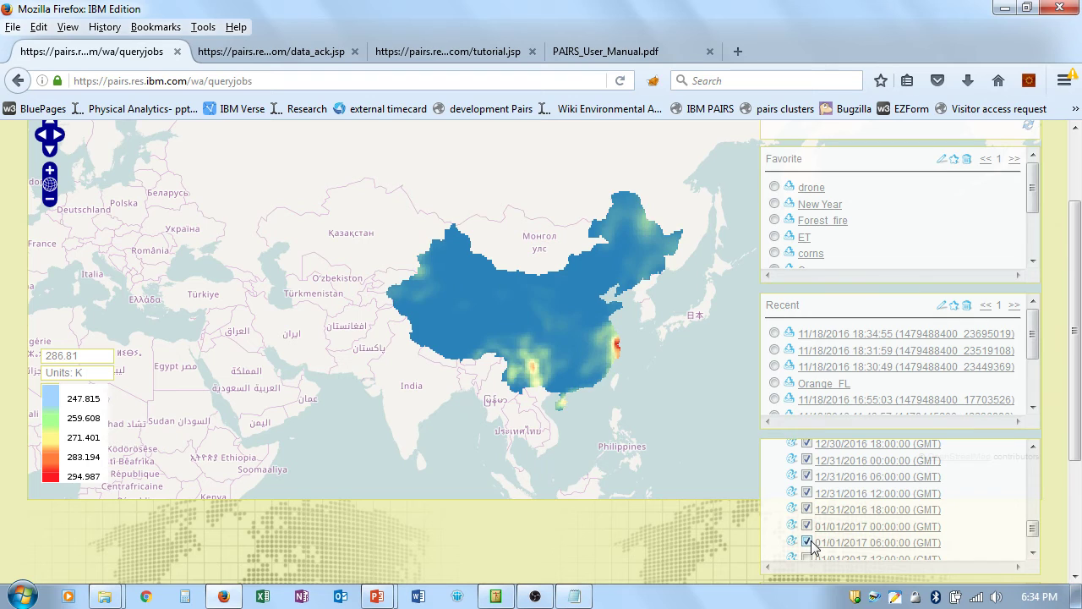
click(807, 557)
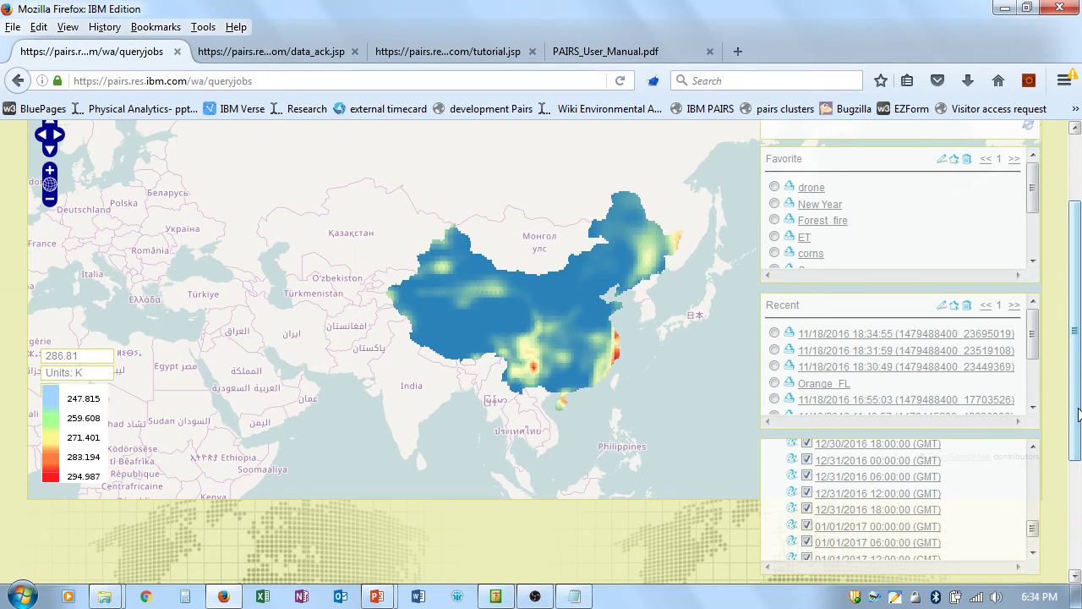
click(775, 187)
click(943, 160)
Step: Load the saved drone query into the Query page form
click(396, 508)
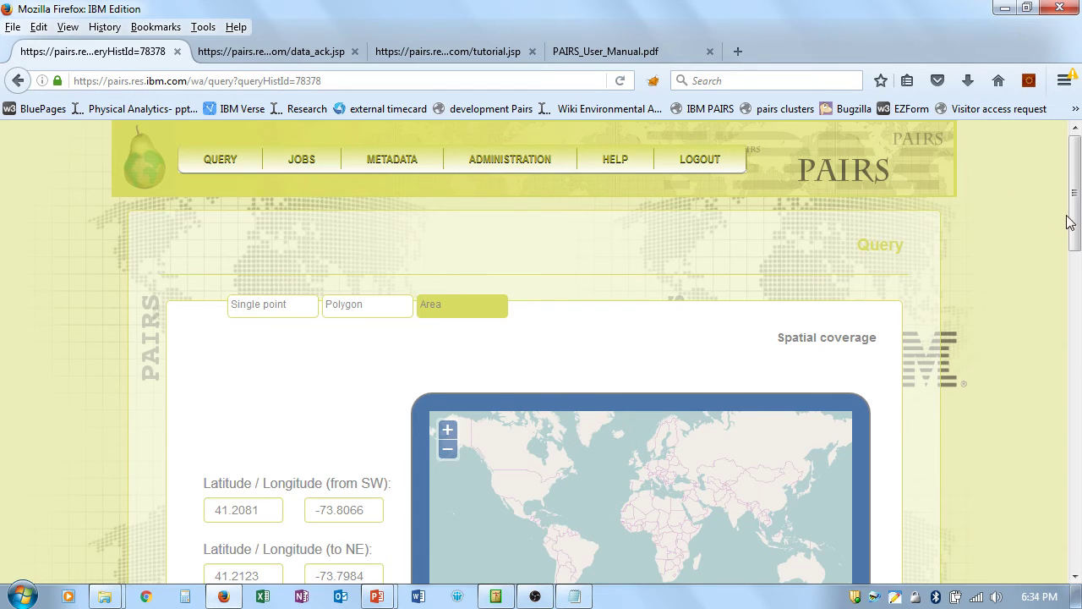
drag(1070, 222, 1076, 288)
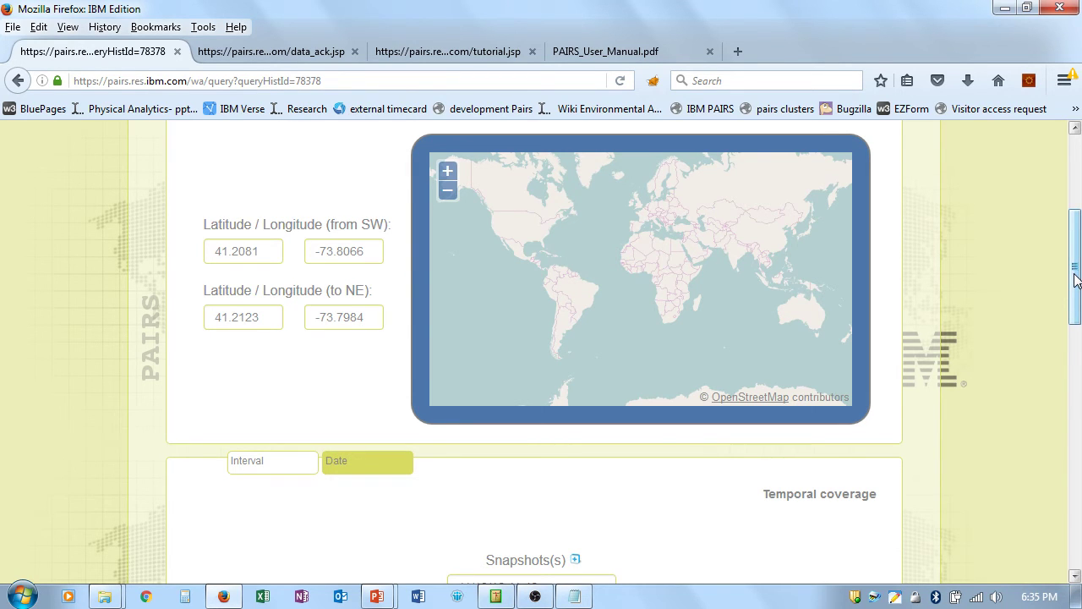
drag(1077, 282, 1074, 423)
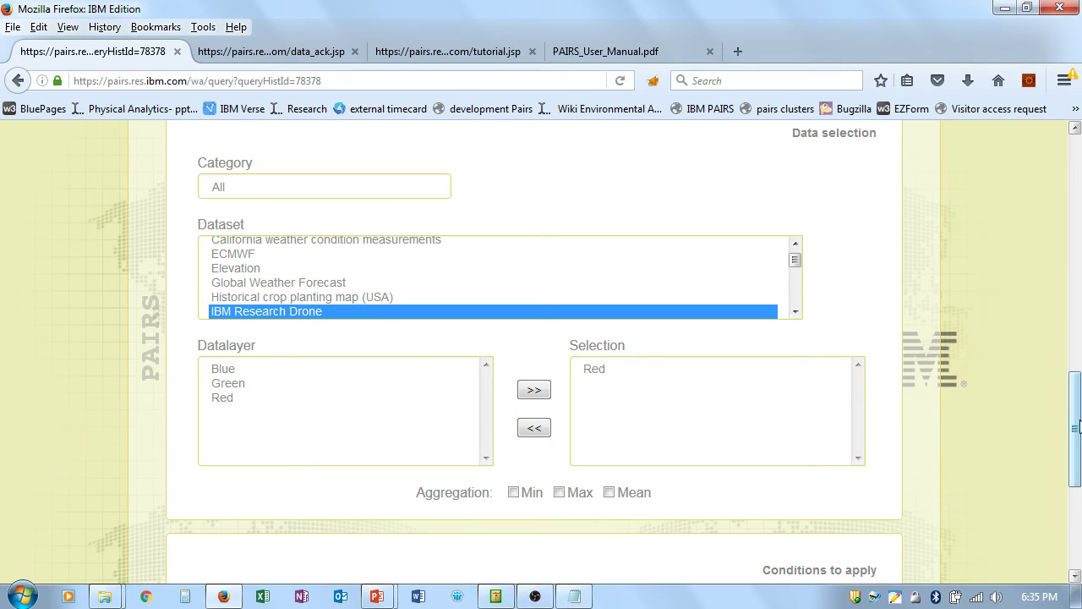
drag(1078, 444, 1062, 402)
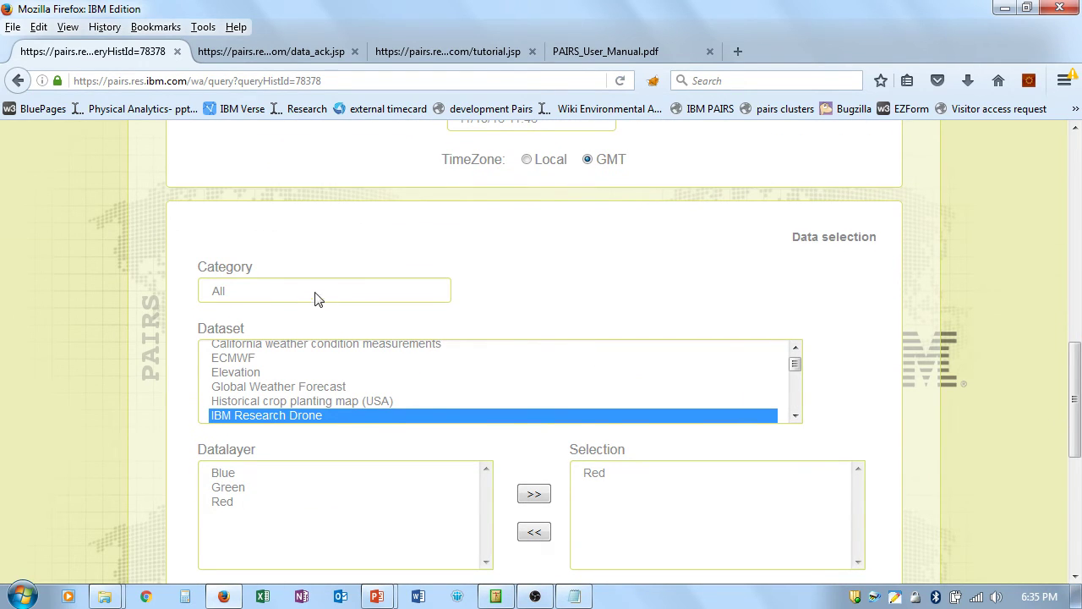
scroll(791, 410, down, 2)
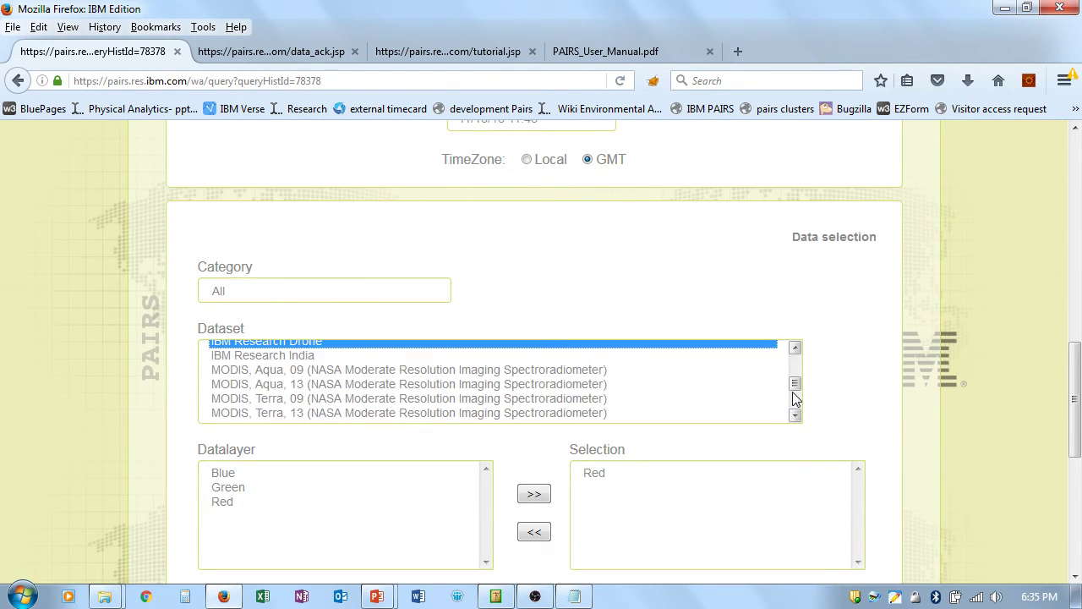
Step: Add the MODIS, Aqua, 09 Band 1 (red) layer to the chosen layers and submit
click(315, 371)
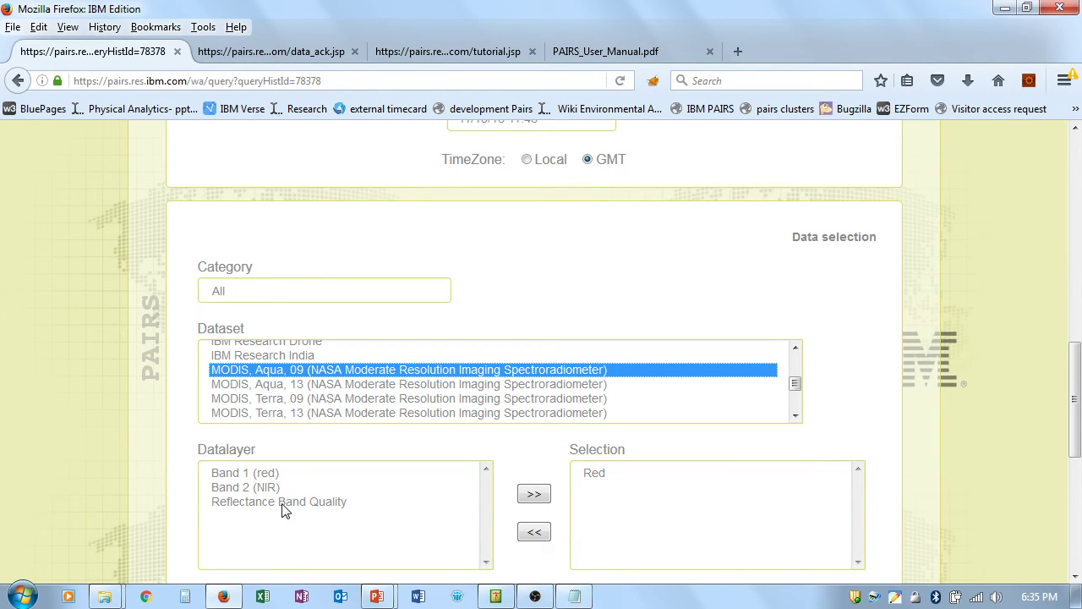
click(301, 474)
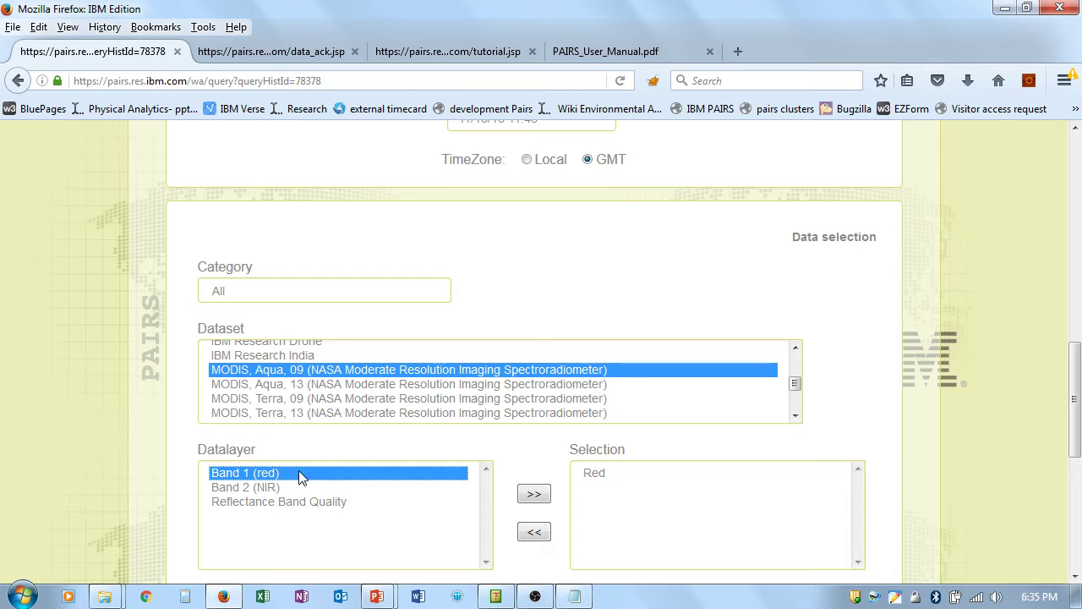
click(533, 495)
drag(1075, 427, 1075, 522)
click(529, 536)
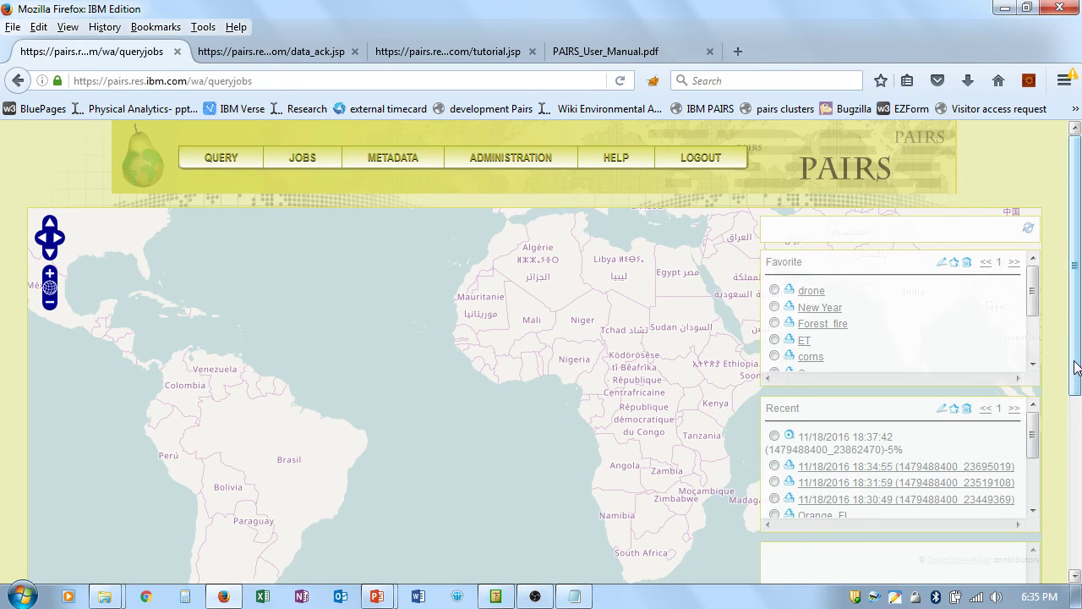
Step: Wait on the jobs page until the 11/18/2016 18:37:42 job reaches 100%
mouse_move(1076, 362)
mouse_down()
mouse_move(1078, 384)
mouse_move(1078, 347)
mouse_up()
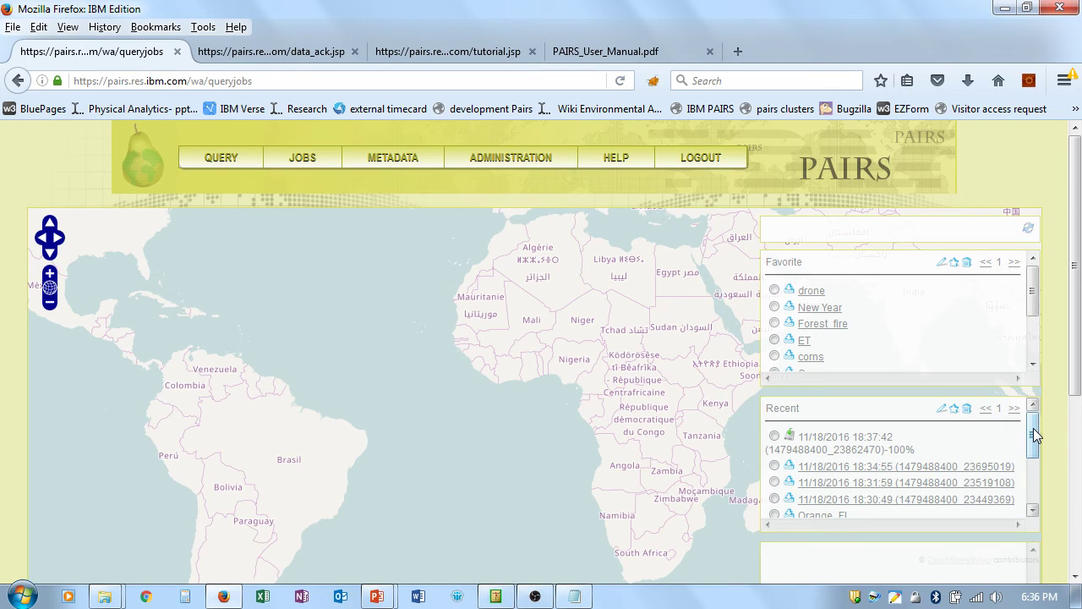
drag(1033, 428, 1017, 411)
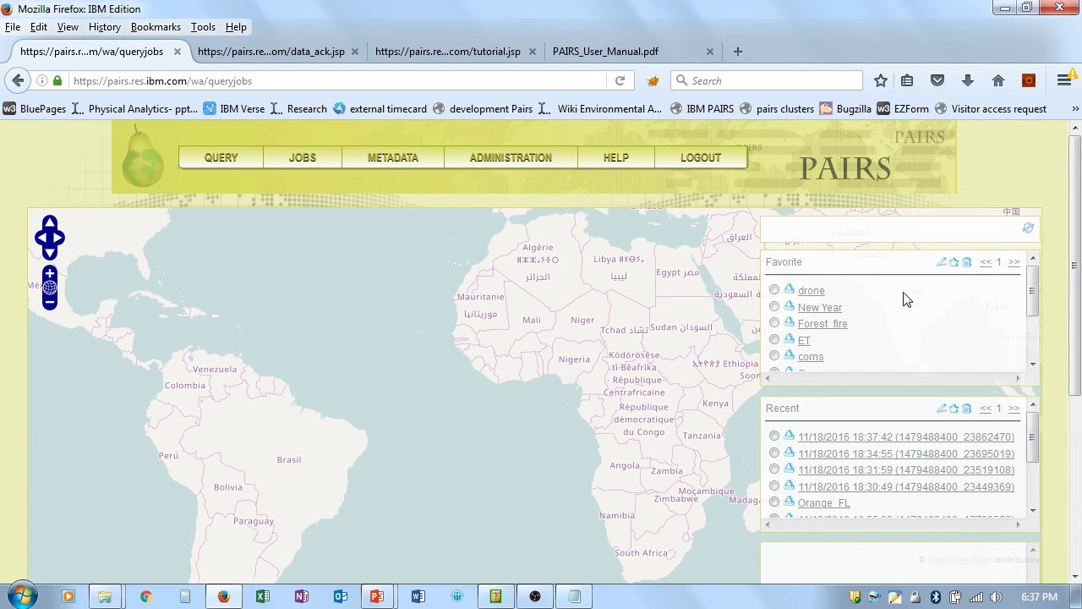
Step: Cancel the 18:37:42 result zip download, load that job's layers, and zoom in on Yorktown lab
click(791, 437)
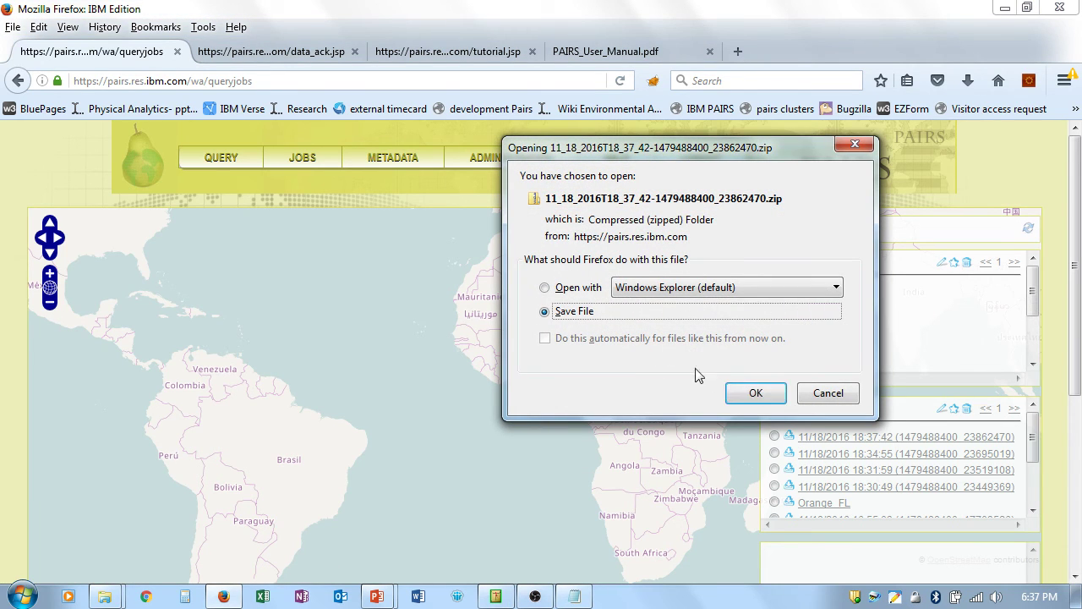
click(828, 394)
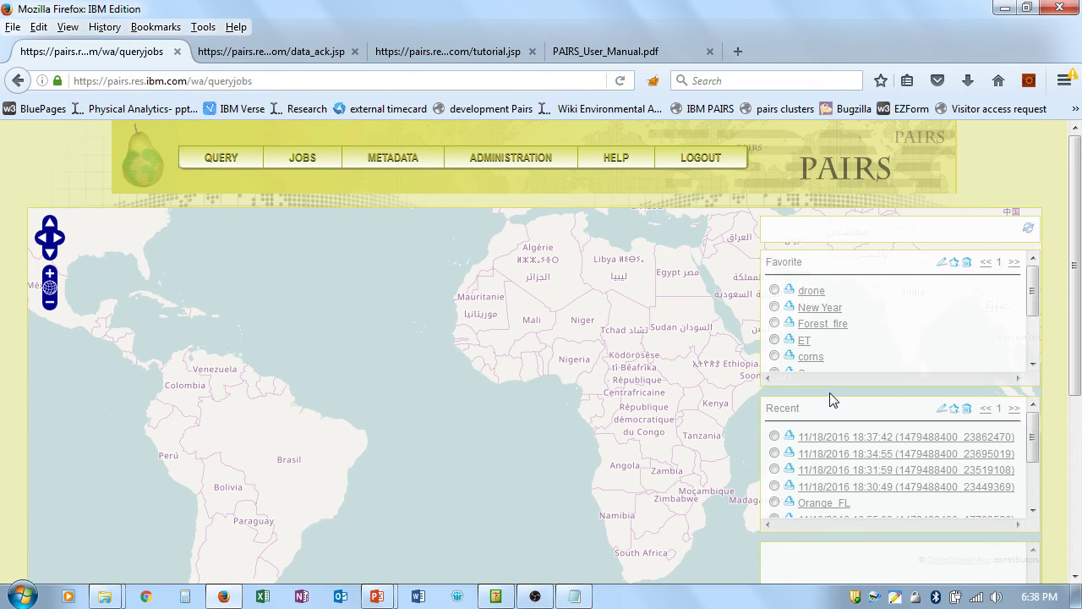
click(819, 440)
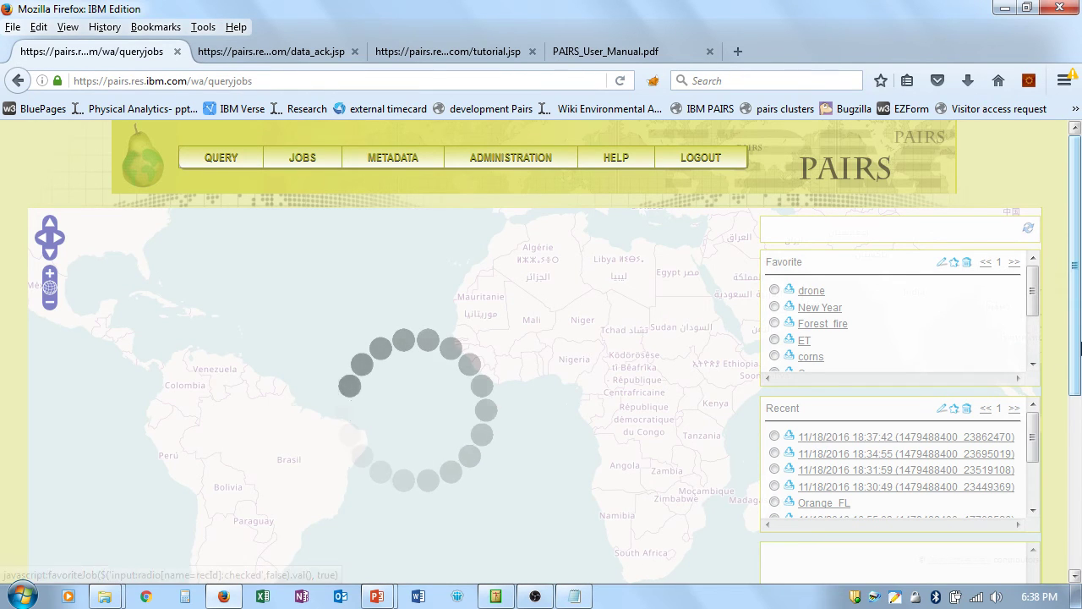
drag(1078, 330, 1080, 379)
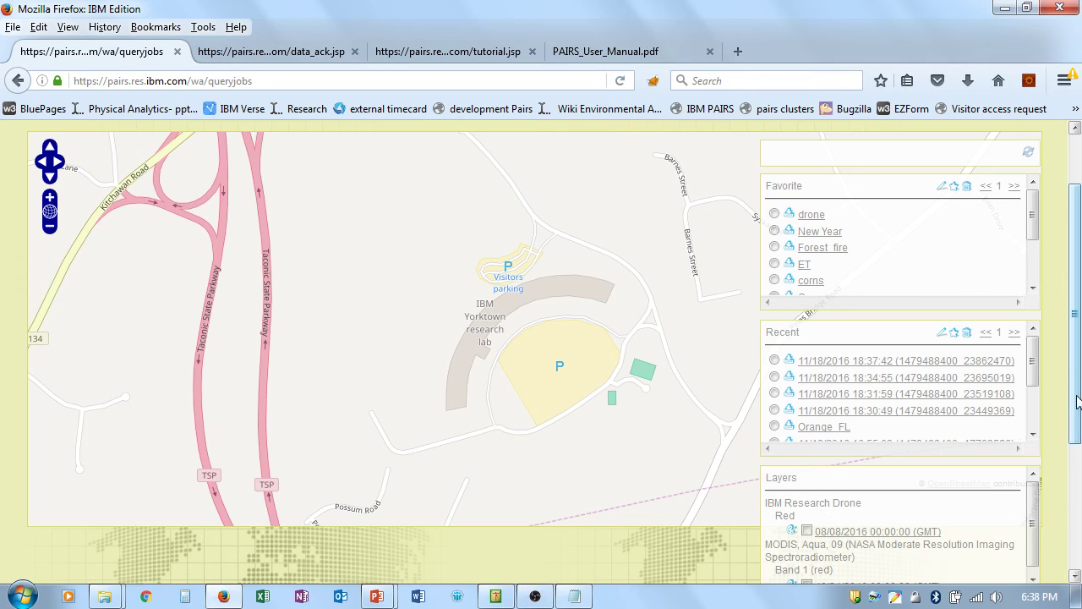
scroll(1078, 413, down, 1)
drag(1078, 413, 1078, 420)
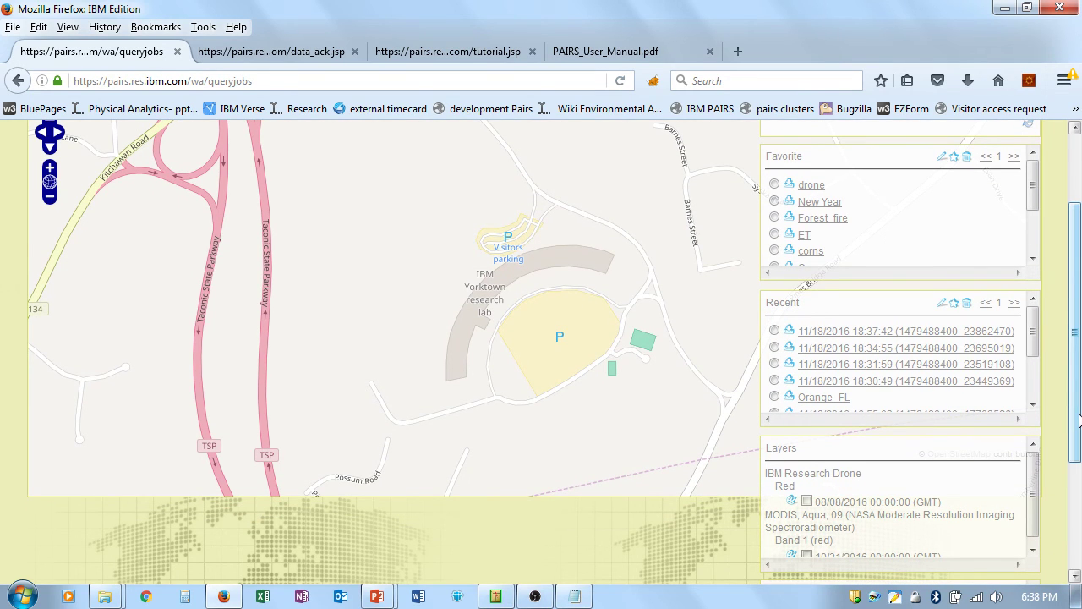
click(49, 170)
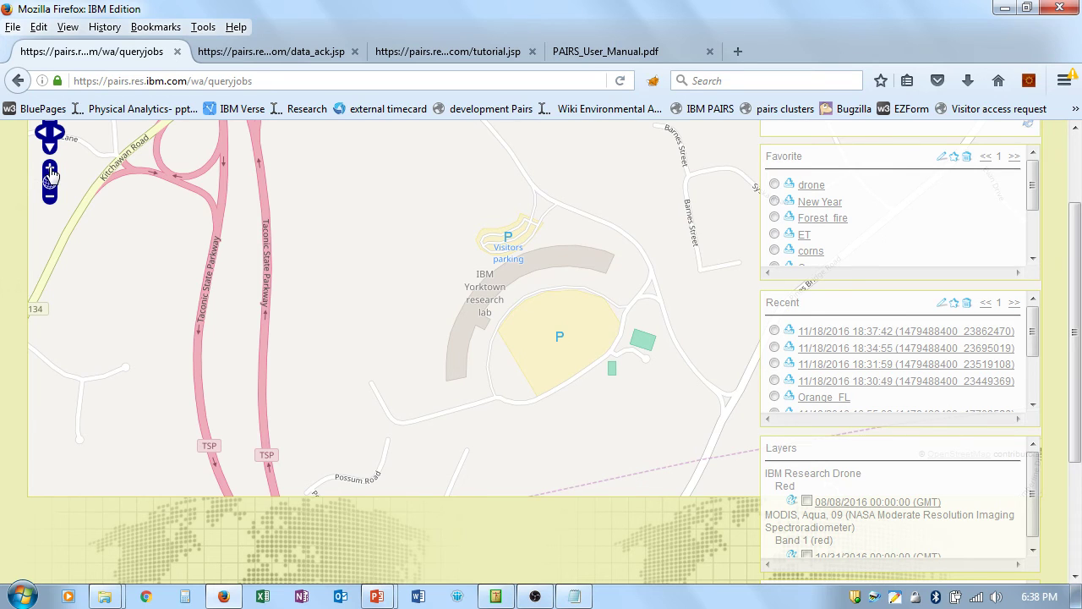
Step: Show the 08/08/2016 drone Red image centred on the parking lot, leaving MODIS Band 1 hidden
click(806, 501)
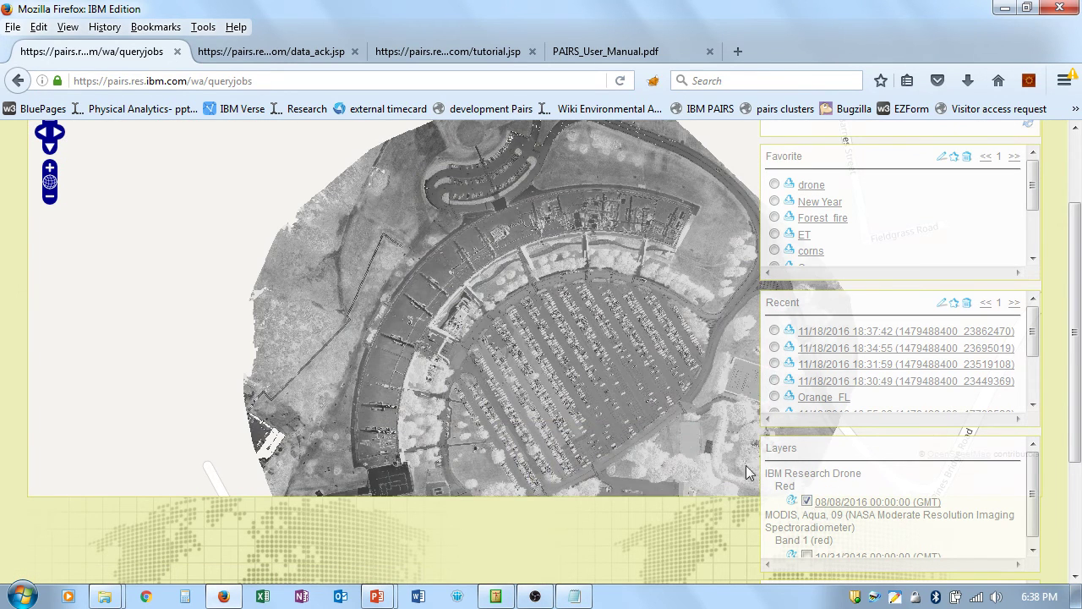
click(50, 169)
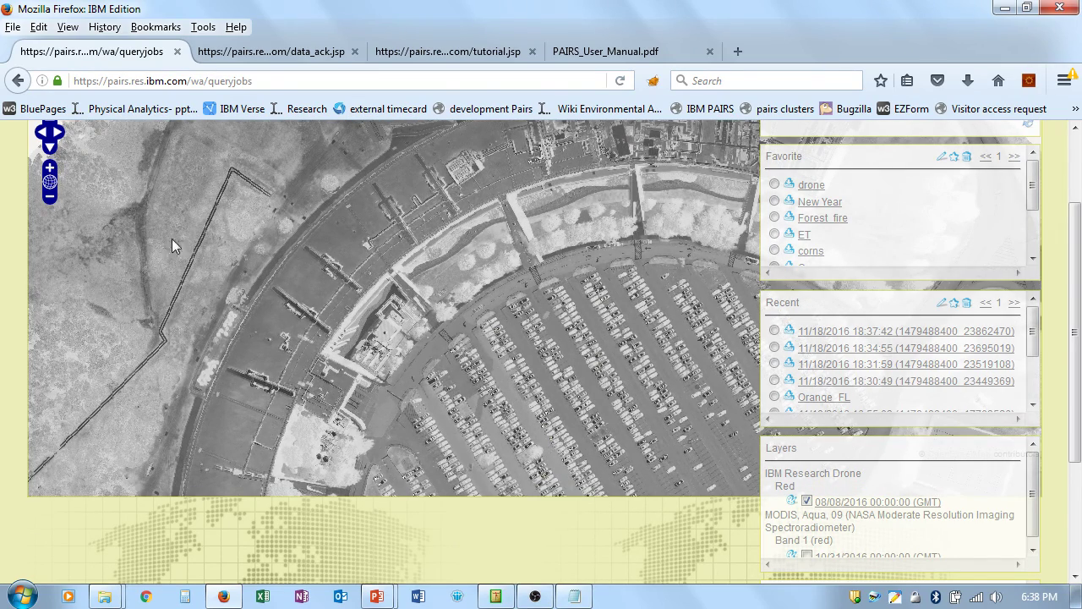
drag(354, 348, 283, 254)
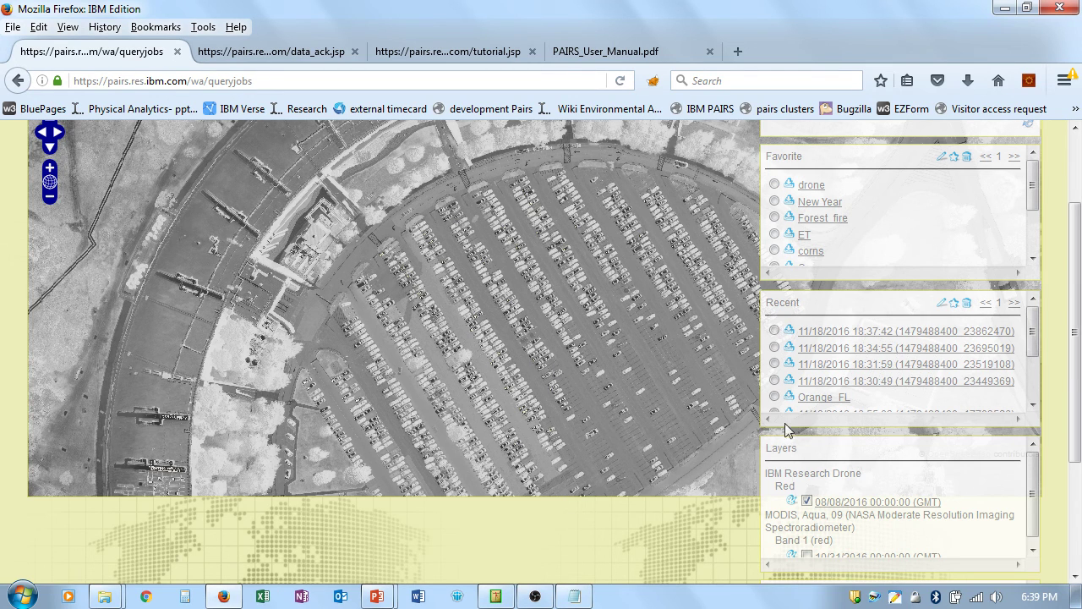
click(807, 556)
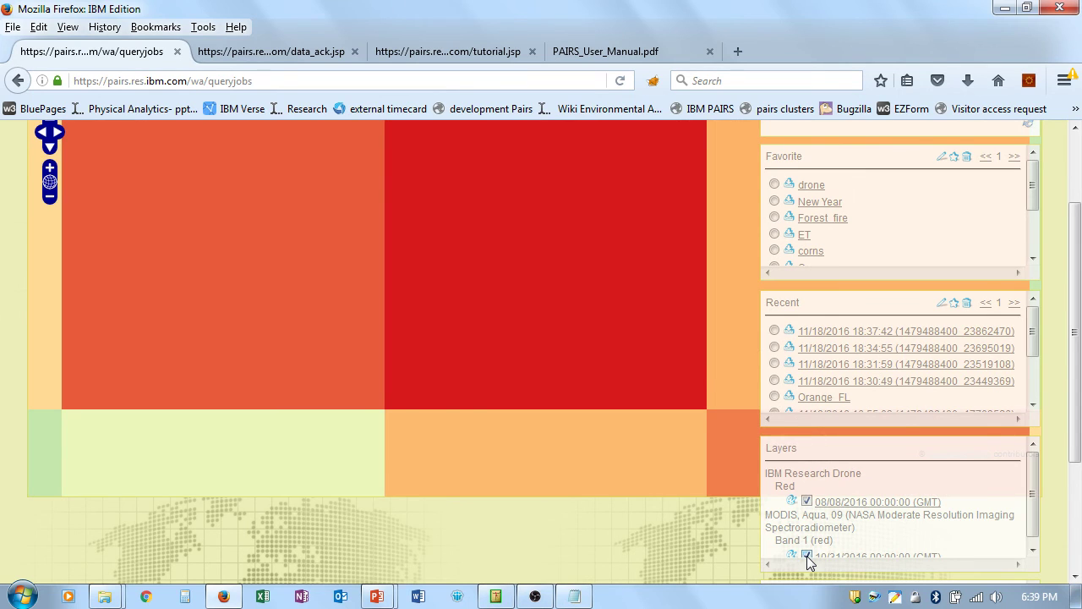
click(807, 556)
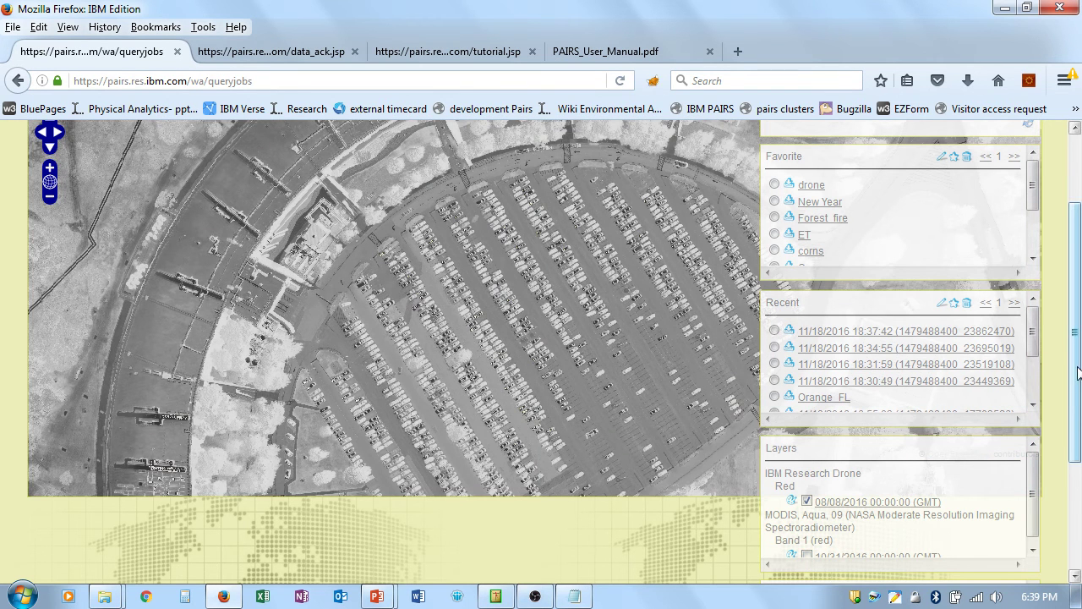
drag(1079, 372, 1079, 311)
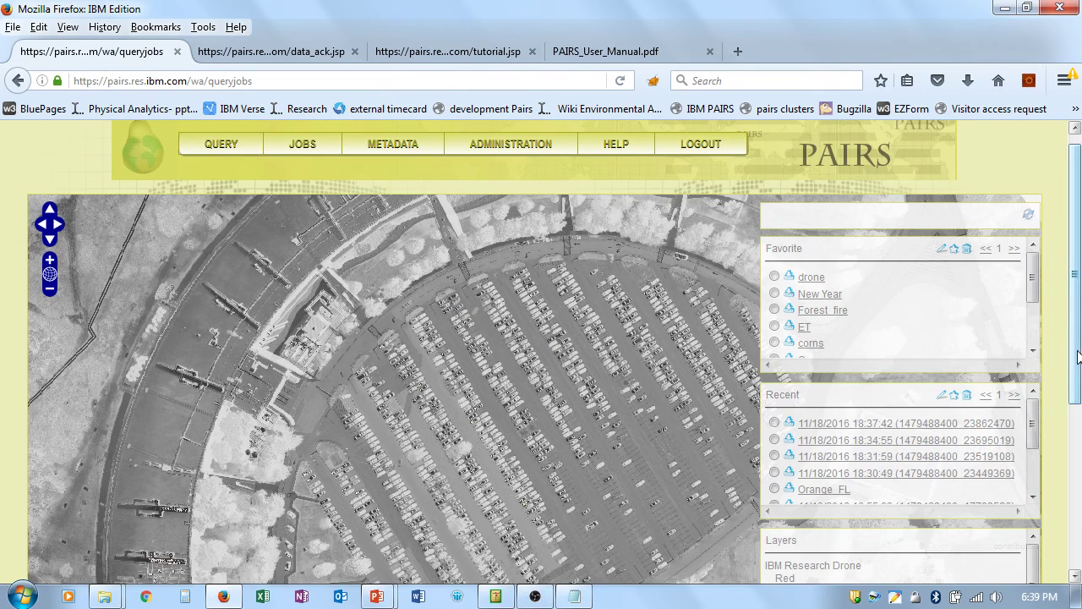
mouse_move(1079, 360)
mouse_down()
mouse_move(1079, 391)
mouse_move(1079, 344)
mouse_up()
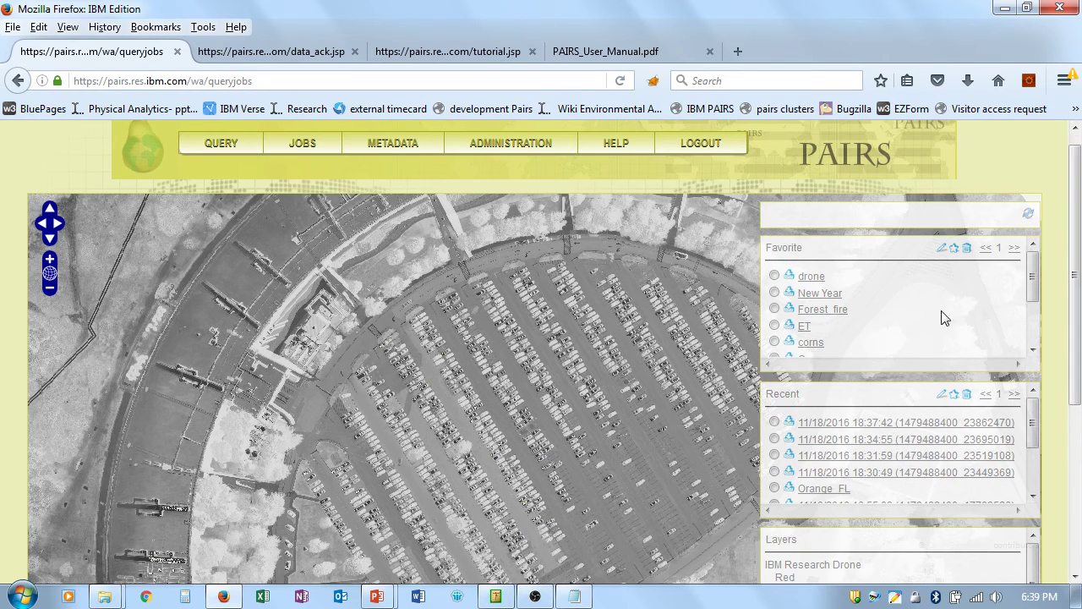
Step: Close the user manual, tutorial and data acknowledgement tabs and open RESTClient
click(709, 52)
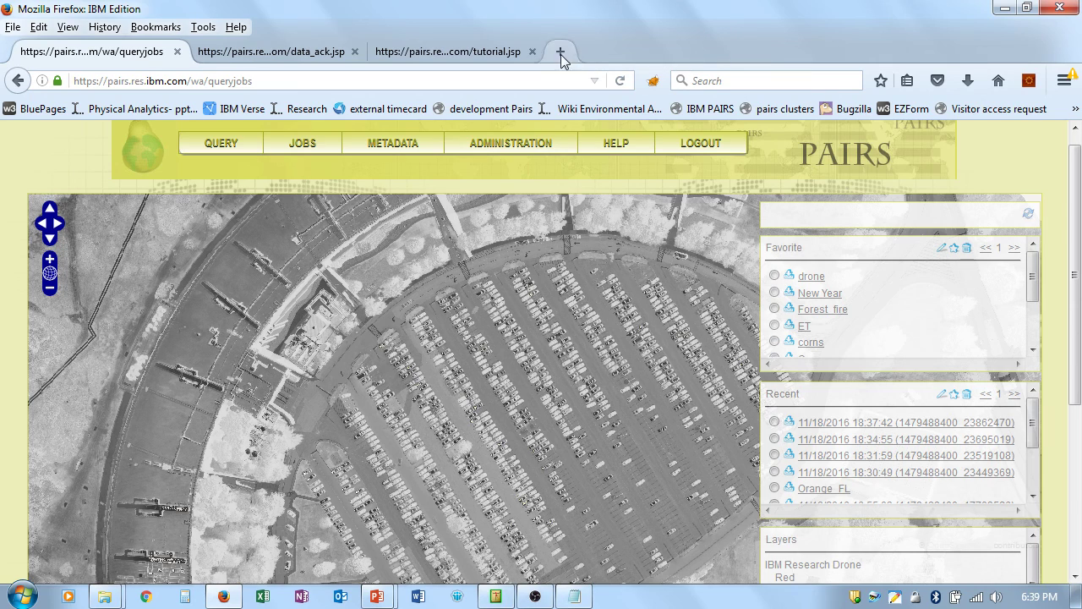
click(532, 51)
click(354, 51)
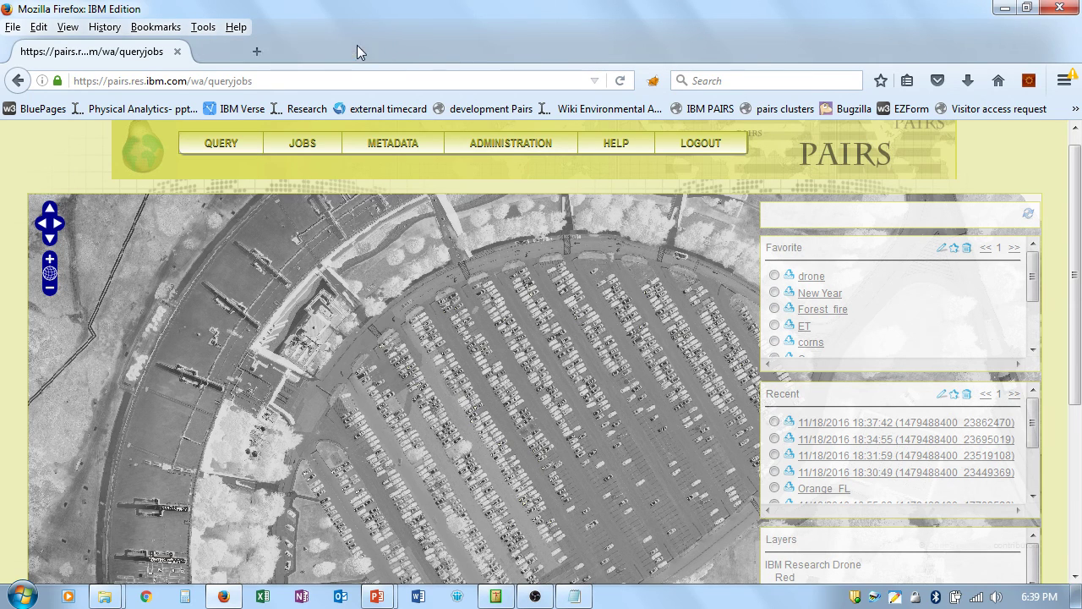
click(1030, 85)
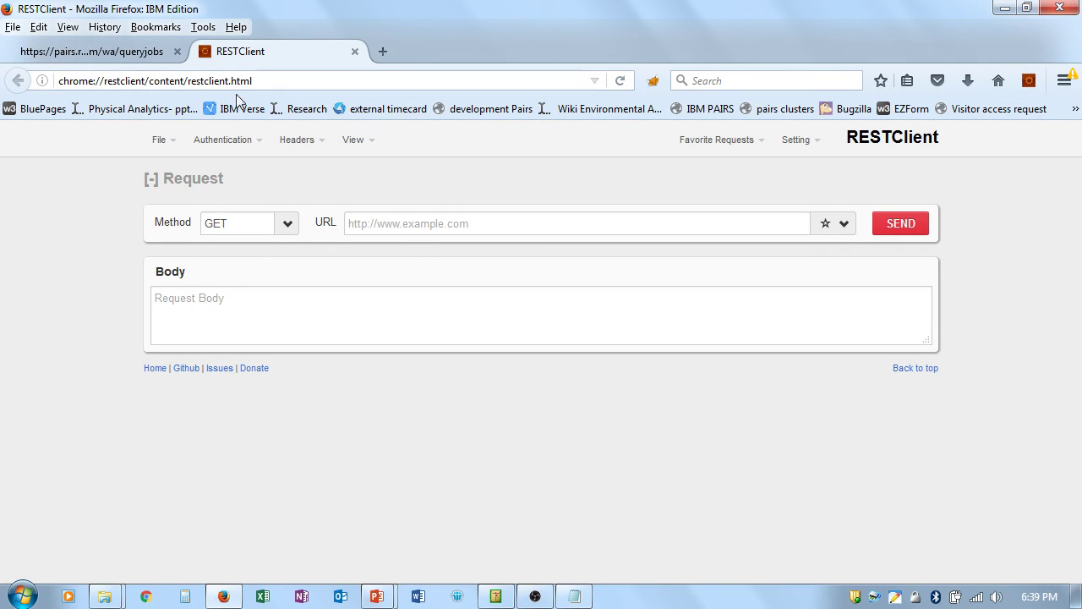
click(141, 80)
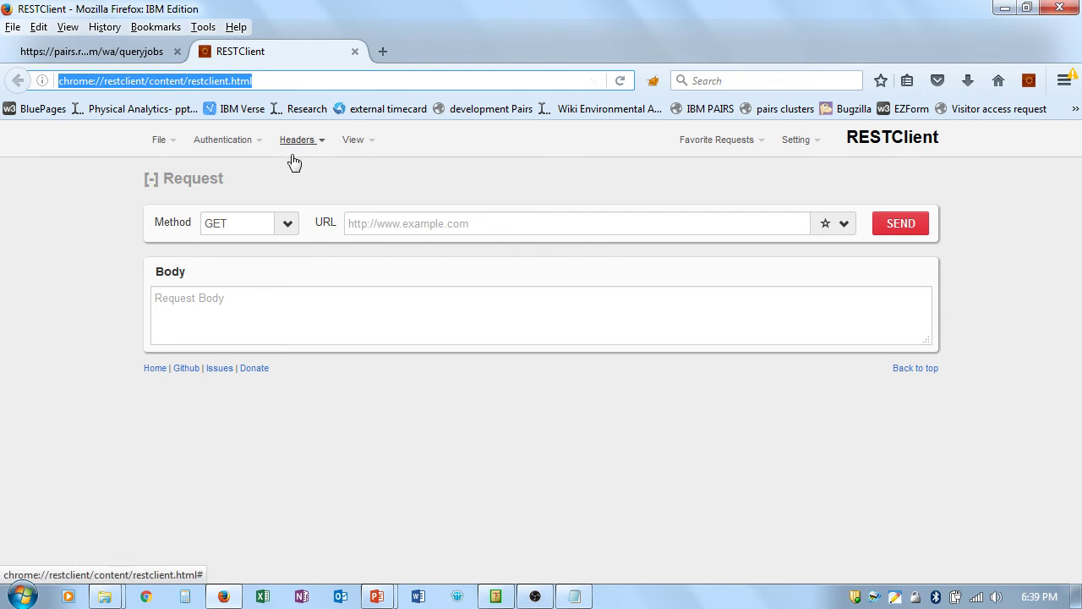
Step: Copy the first point-query URL from Notepad into RESTClient's request URL field
click(400, 224)
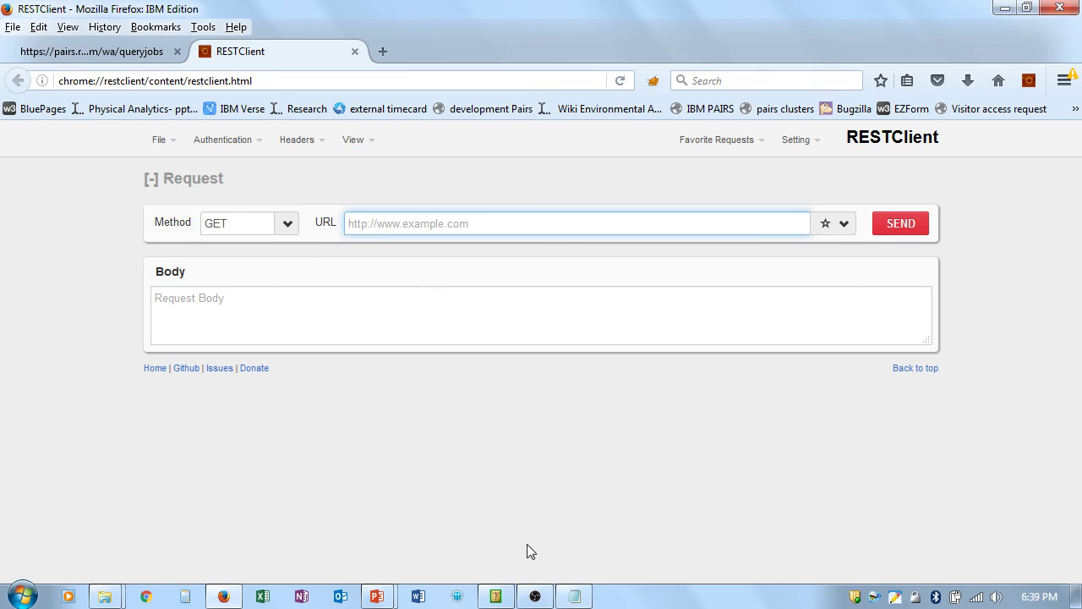
click(574, 596)
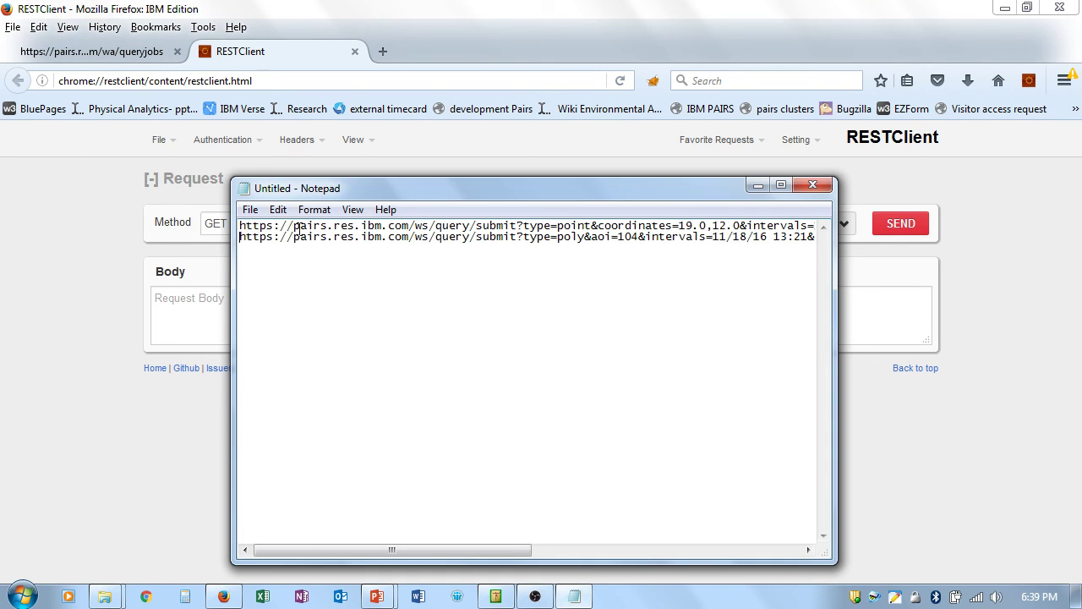
click(242, 225)
key(shift+End)
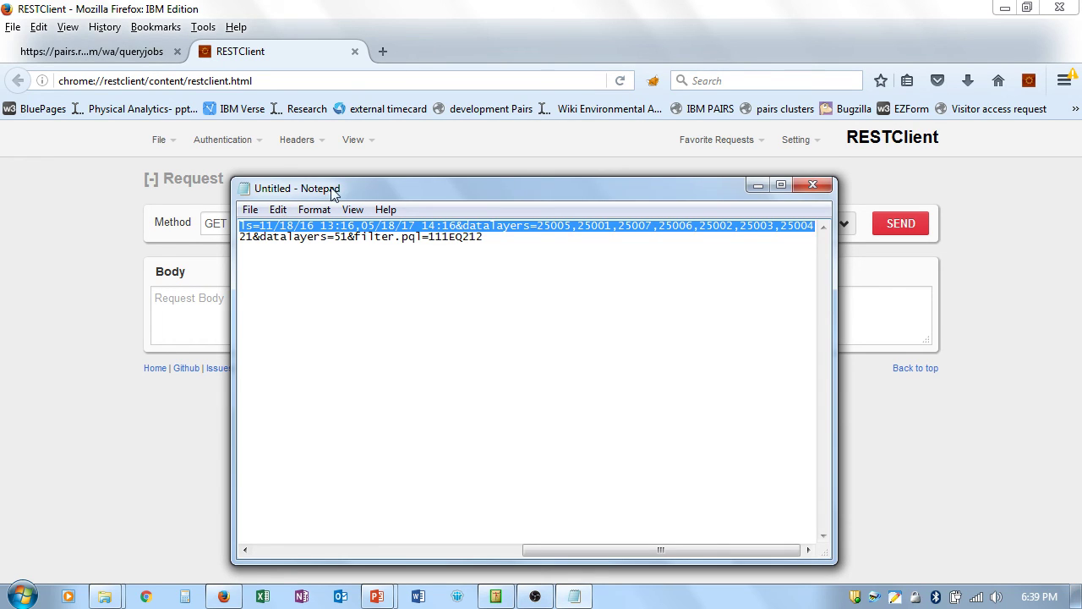
click(889, 279)
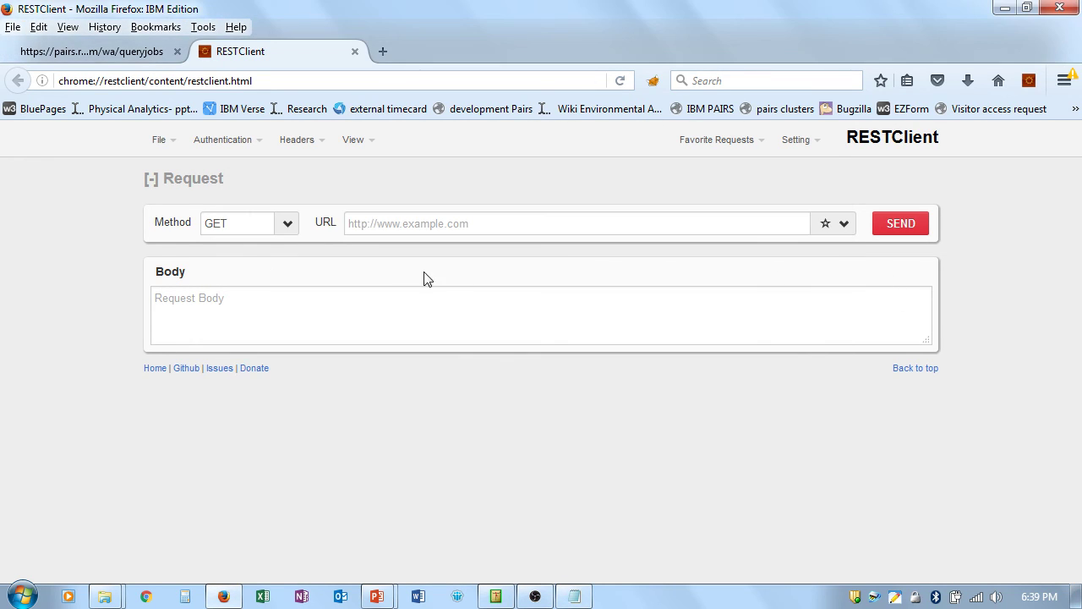
click(413, 225)
key(ctrl+v)
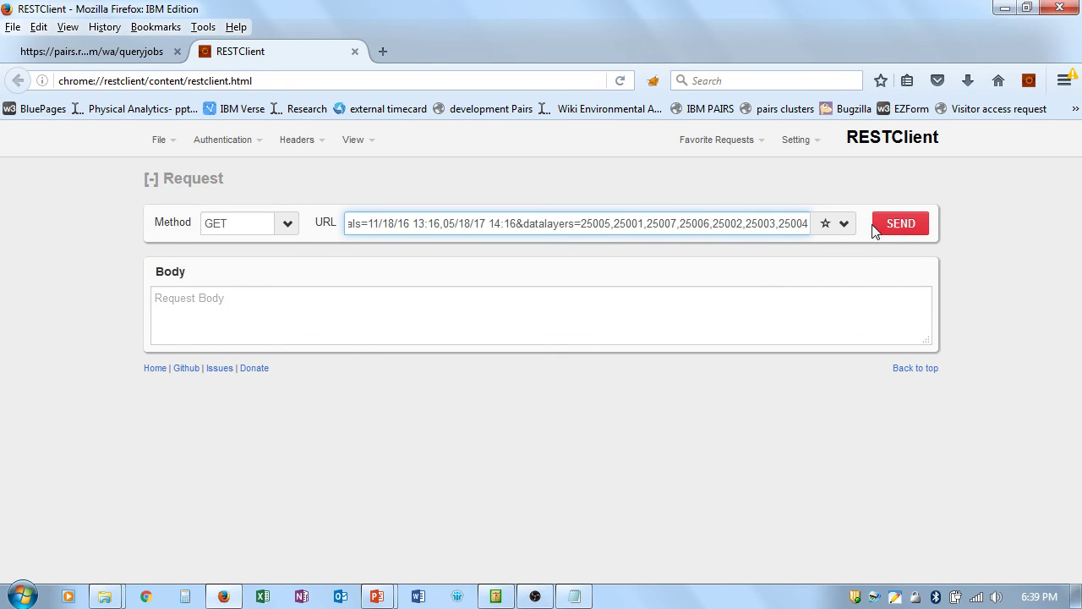
Step: Send the point query, confirm authentication, and scroll through the returned JSON layer values
click(898, 226)
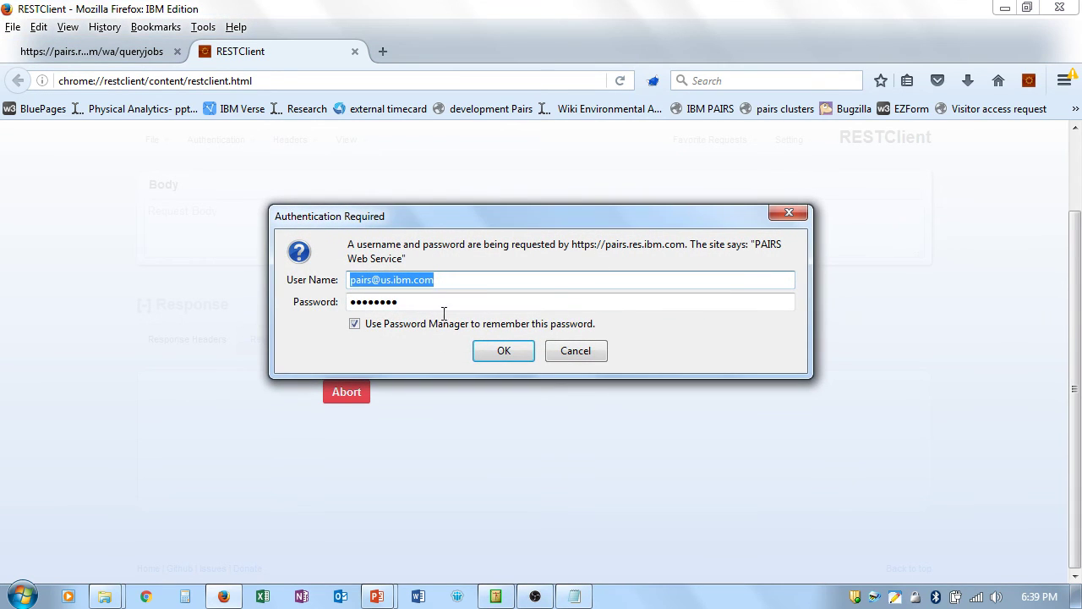
click(506, 352)
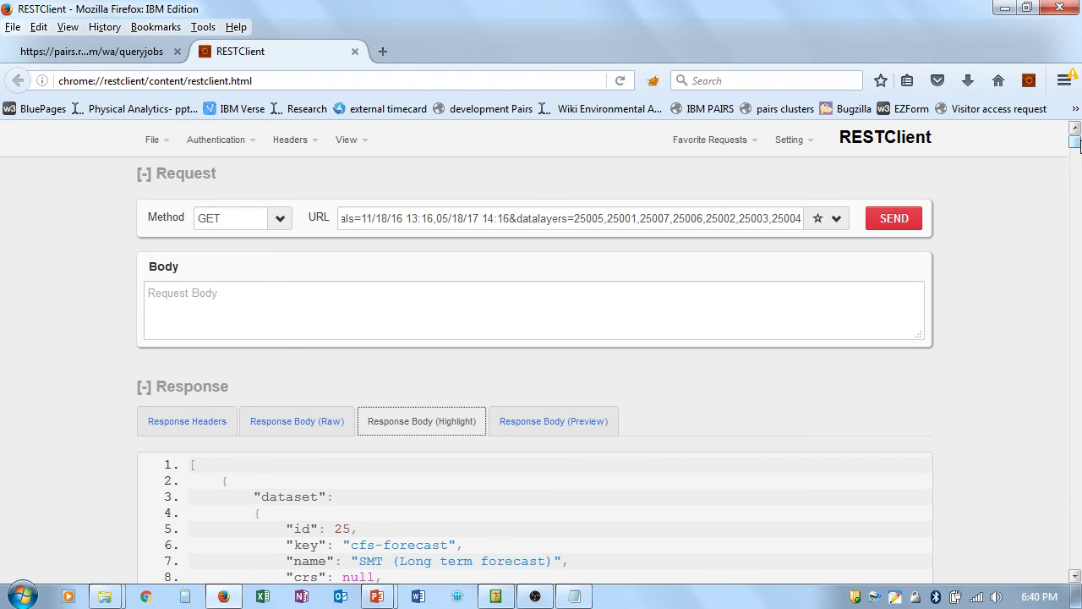
drag(1076, 144, 1076, 239)
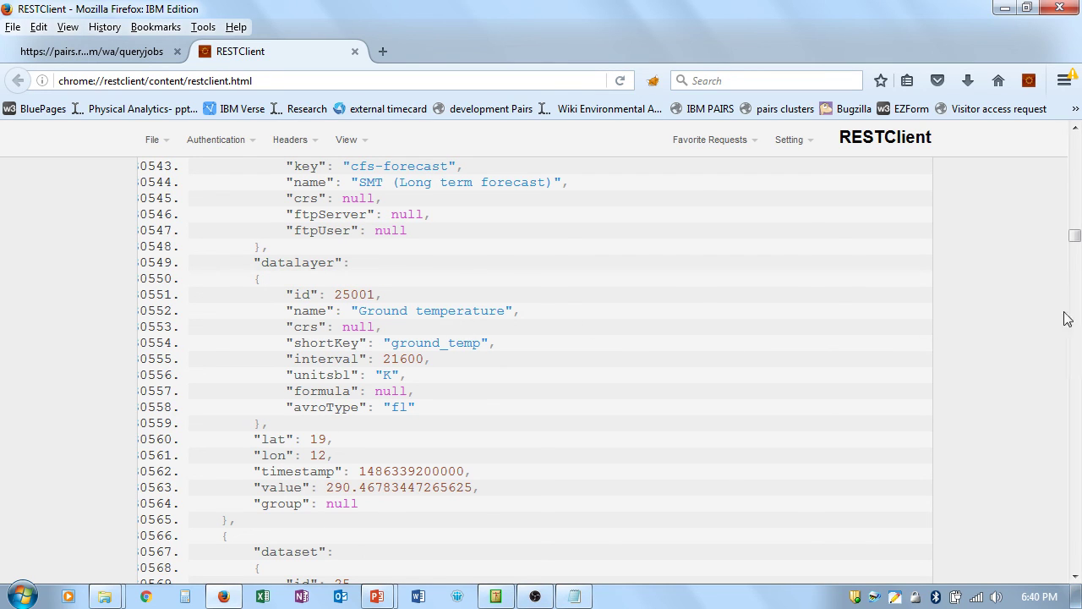
drag(1075, 240, 1075, 140)
Step: Replace RESTClient's request URL with the polygon query line copied from Notepad
click(574, 596)
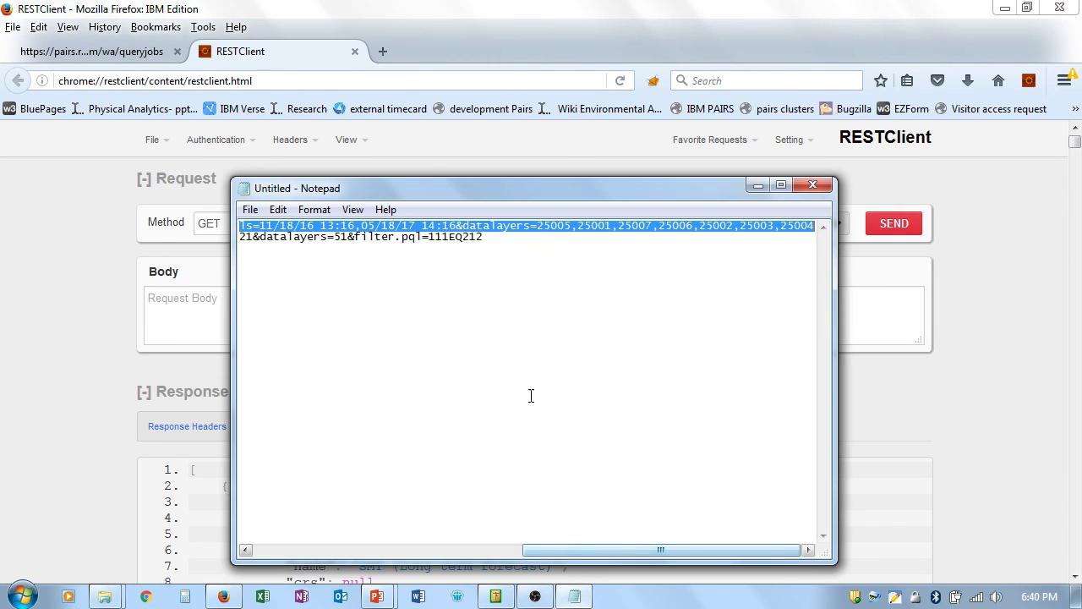
click(496, 236)
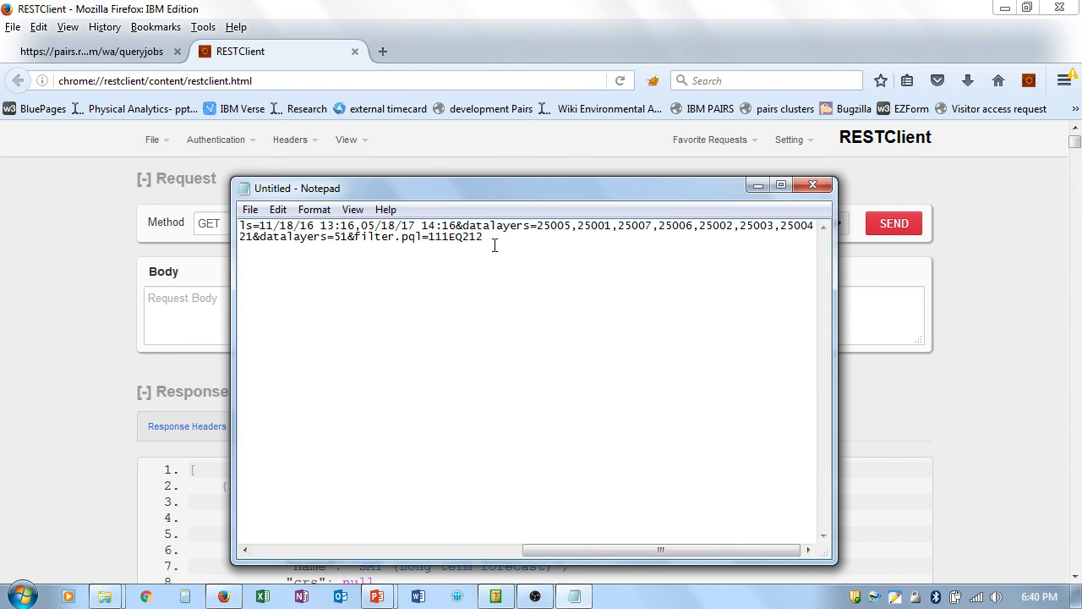
key(shift+Home)
key(ctrl+c)
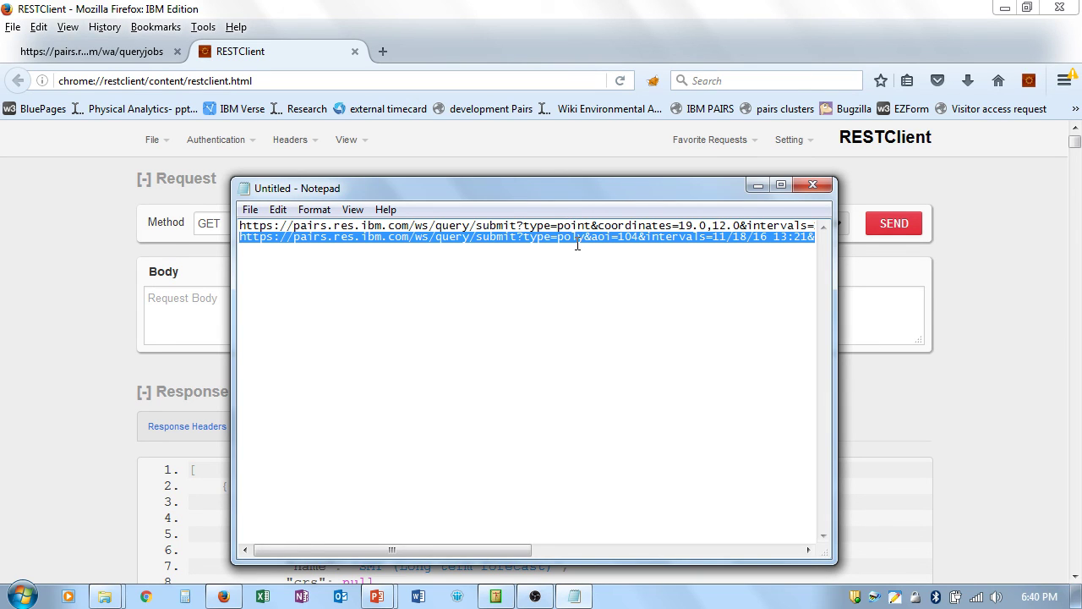
click(903, 185)
double_click(659, 223)
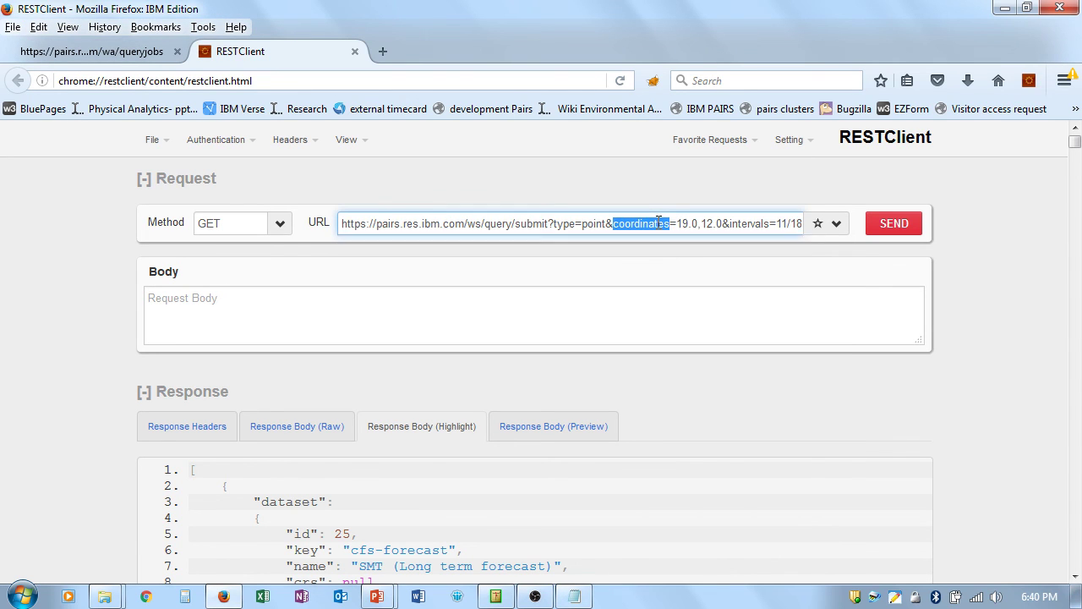
key(ctrl+a)
key(ctrl+v)
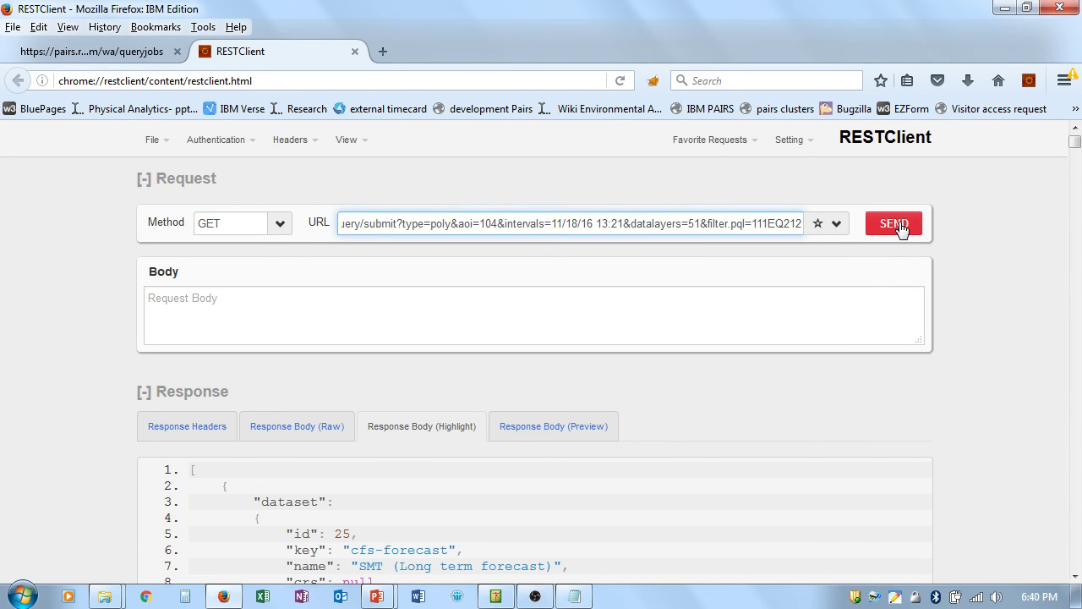
Step: Send the area-104 polygon query and select the returned job id
click(902, 227)
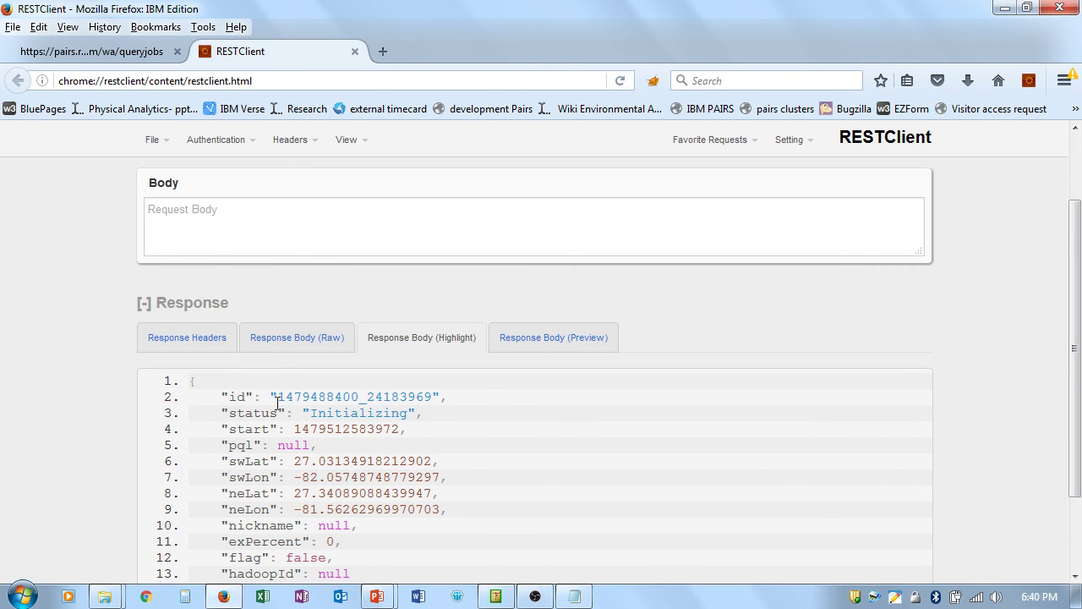
drag(280, 396, 435, 397)
key(ctrl+c)
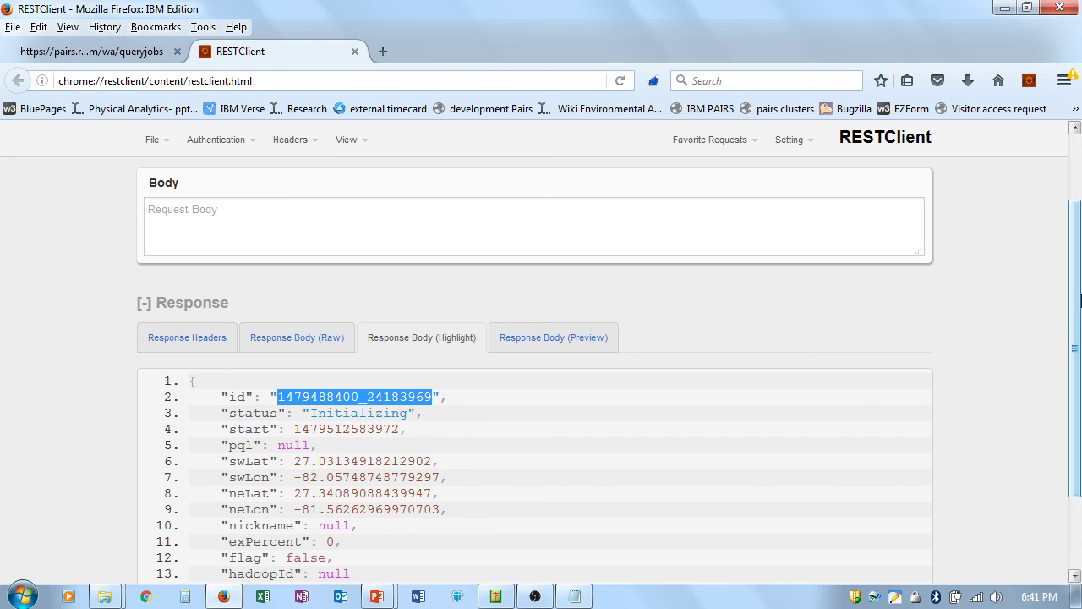
drag(1076, 285, 1076, 222)
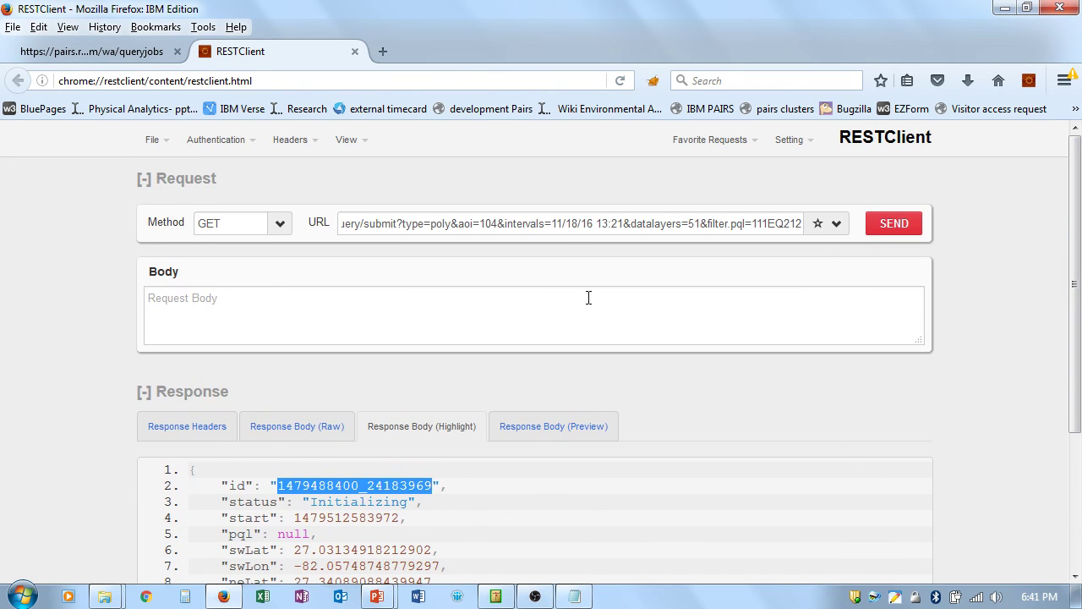
triple_click(398, 224)
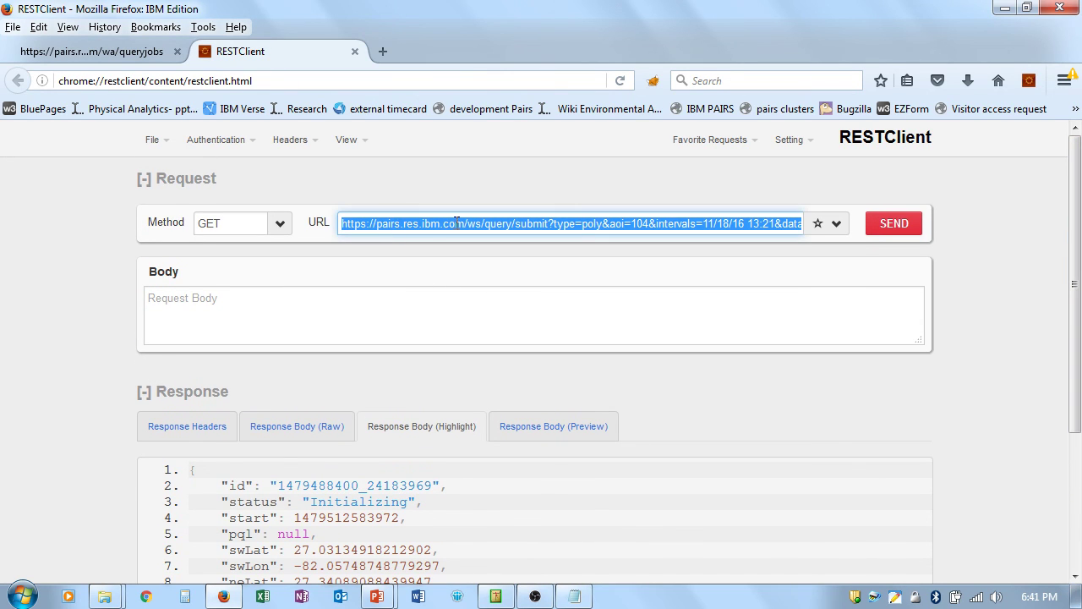
Step: Change the URL to queryjobs/ plus the pasted job id and request its status
click(576, 224)
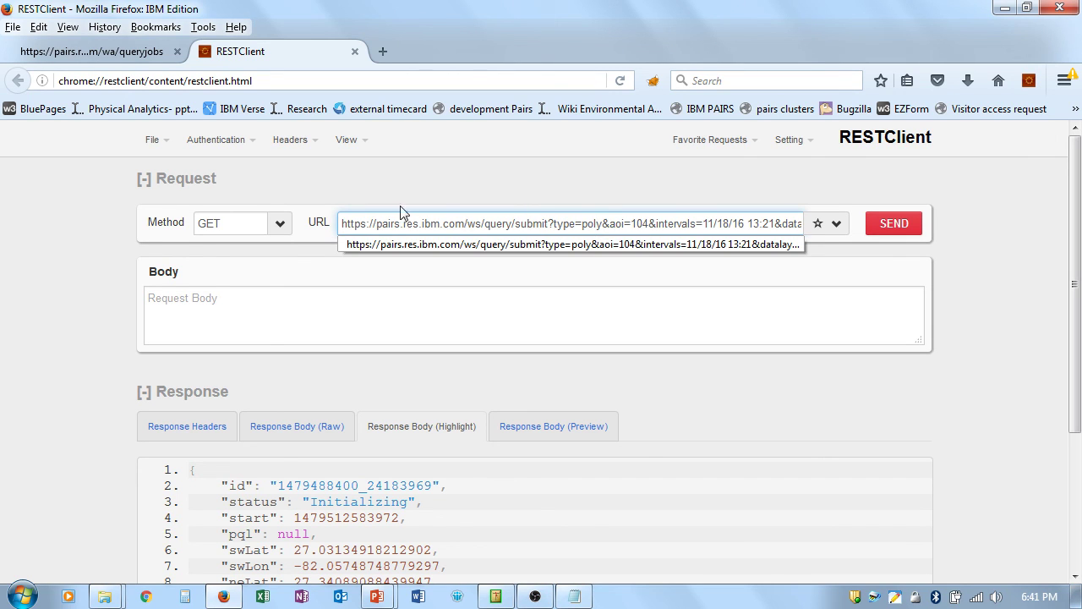
drag(515, 224, 871, 218)
key(BackSpace)
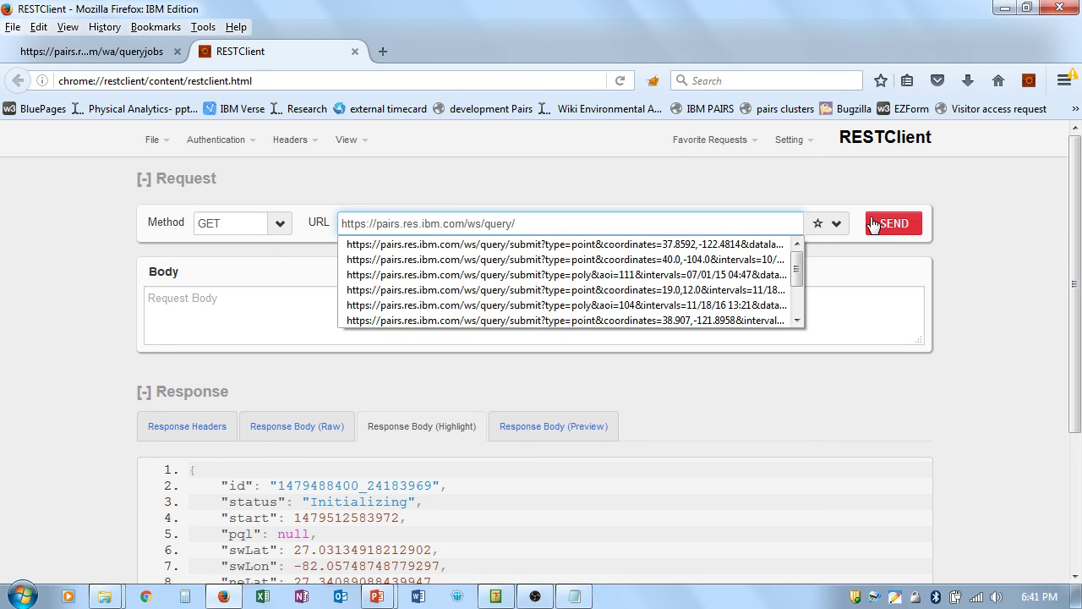
key(BackSpace)
text(jobs)
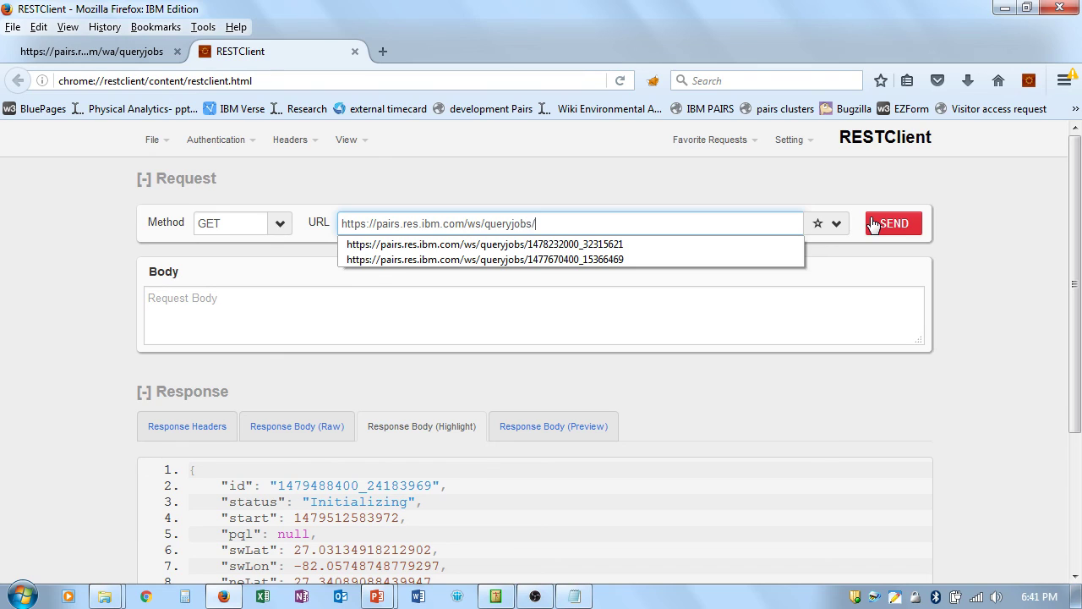
key(ctrl+v)
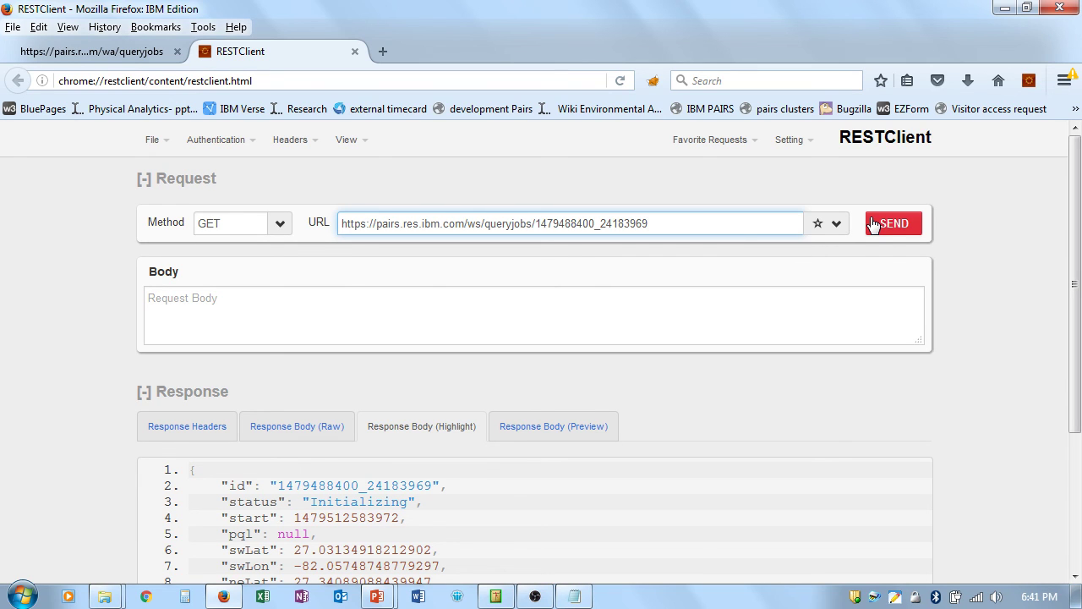
click(897, 223)
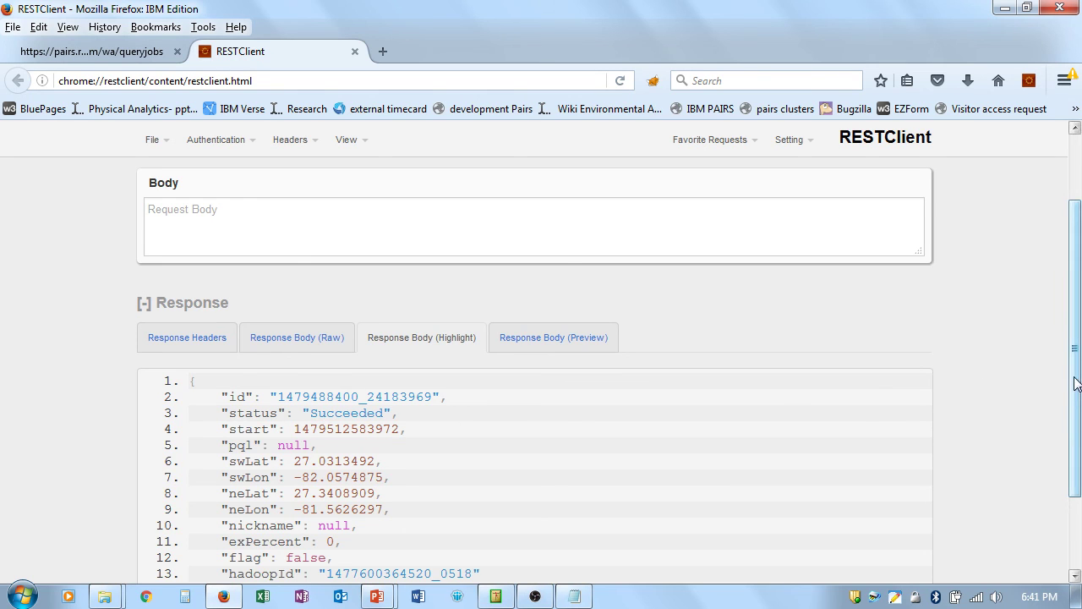
Step: Insert download/ before the job id in the queryjobs URL
drag(1075, 382, 1076, 318)
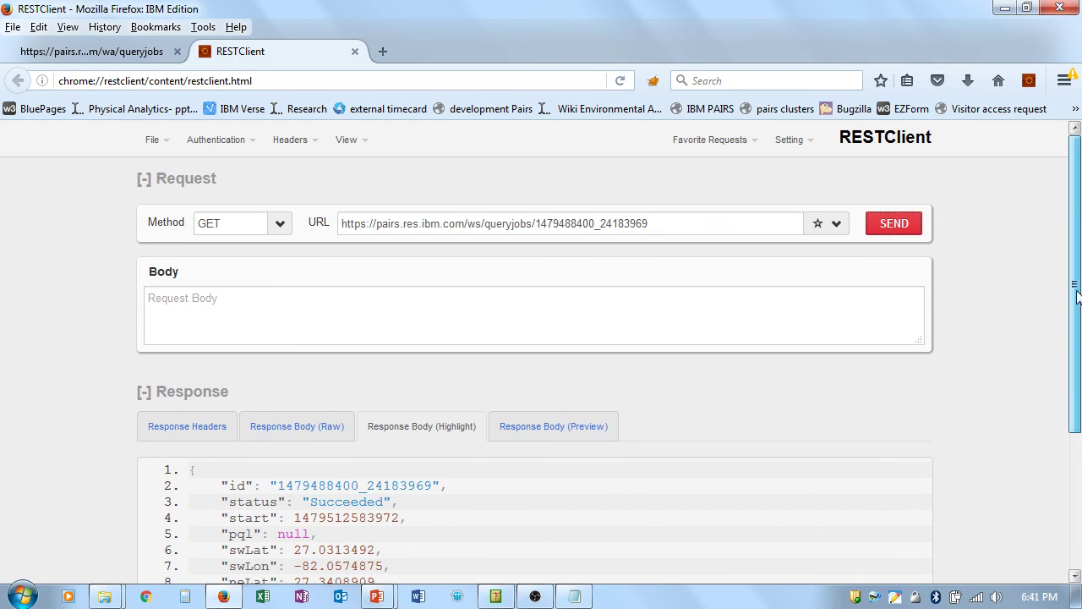
triple_click(533, 226)
click(536, 222)
text(do)
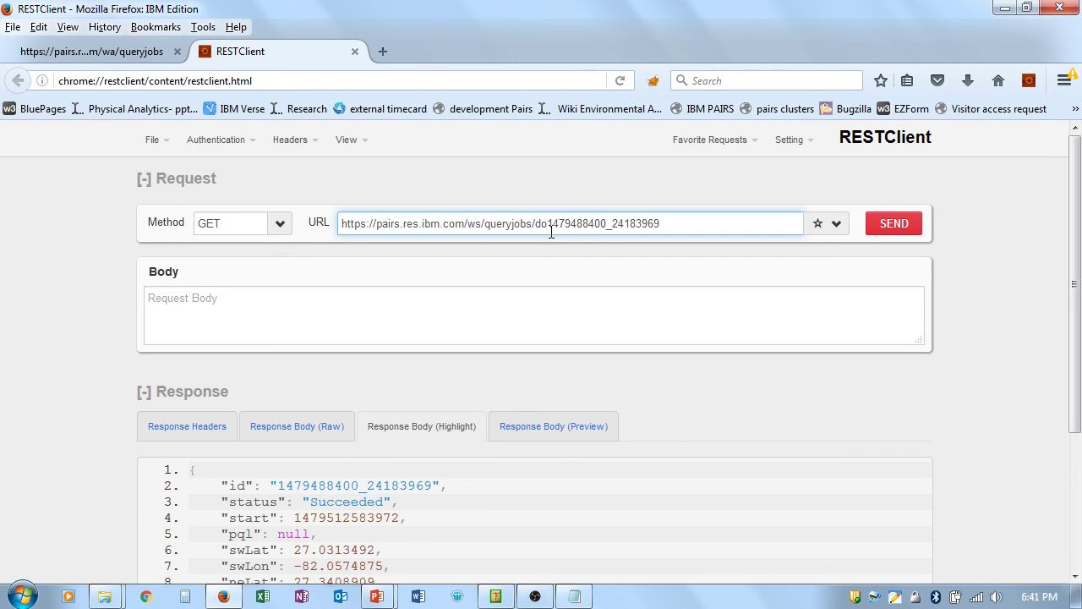
text(wnload)
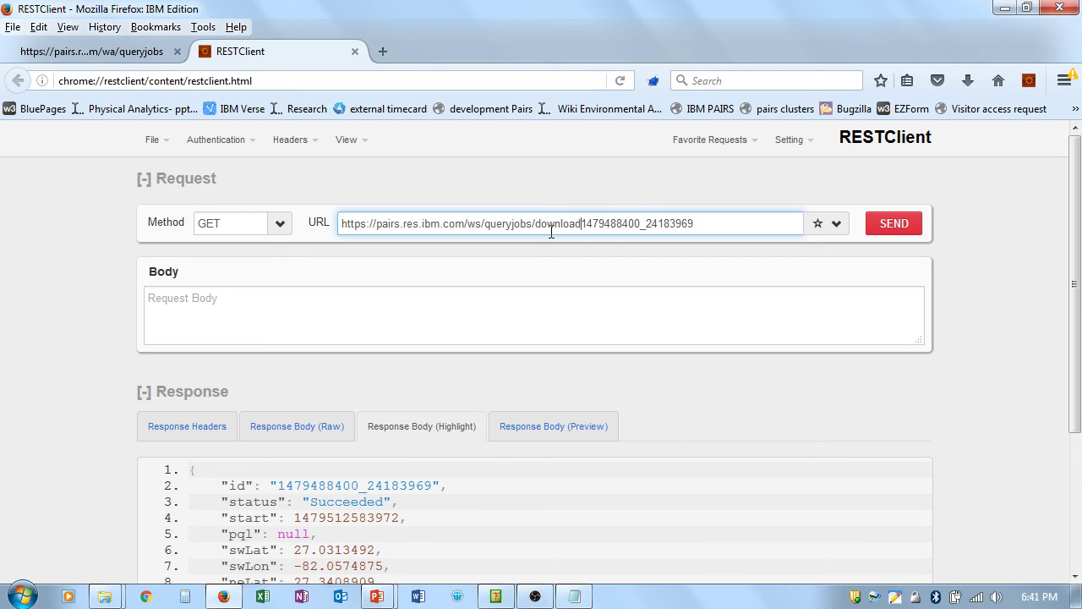
text(/)
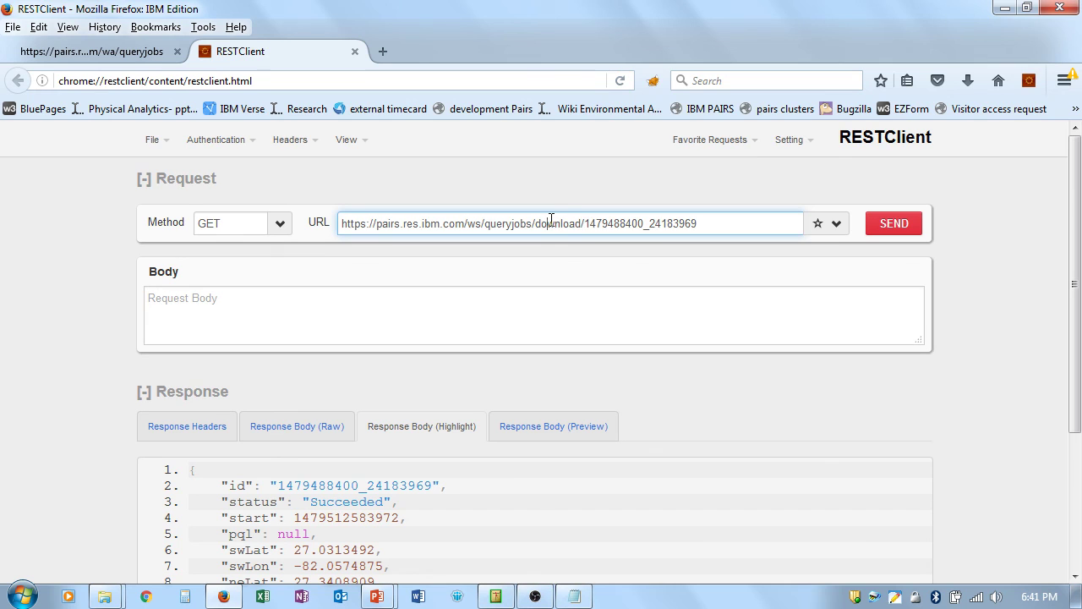
Step: Copy the job's queryjobs/download URL and load it in Firefox's address bar
triple_click(550, 220)
key(ctrl+c)
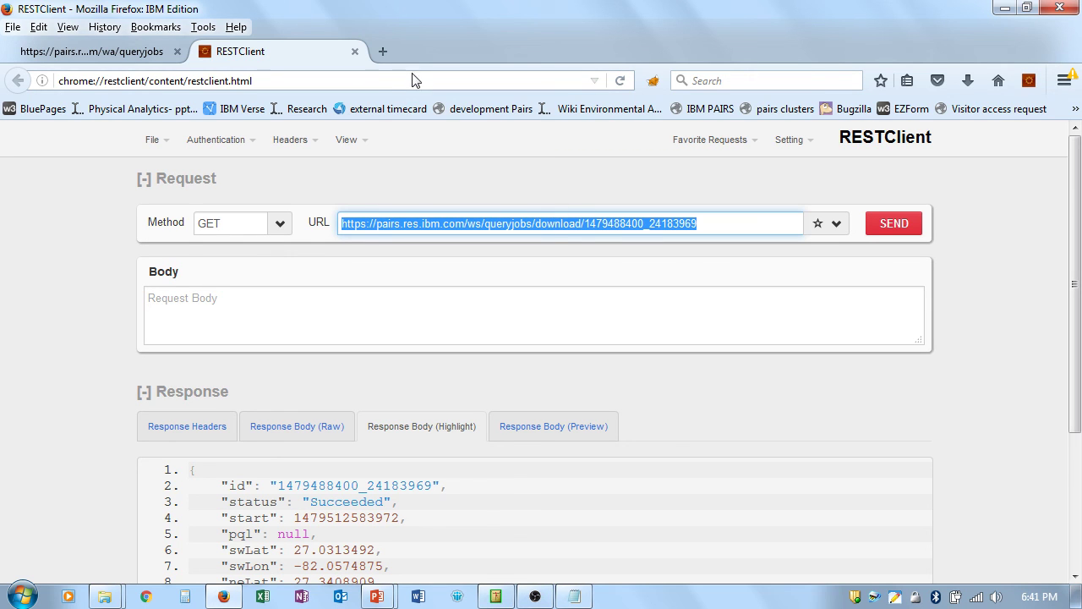
click(364, 80)
key(ctrl+v)
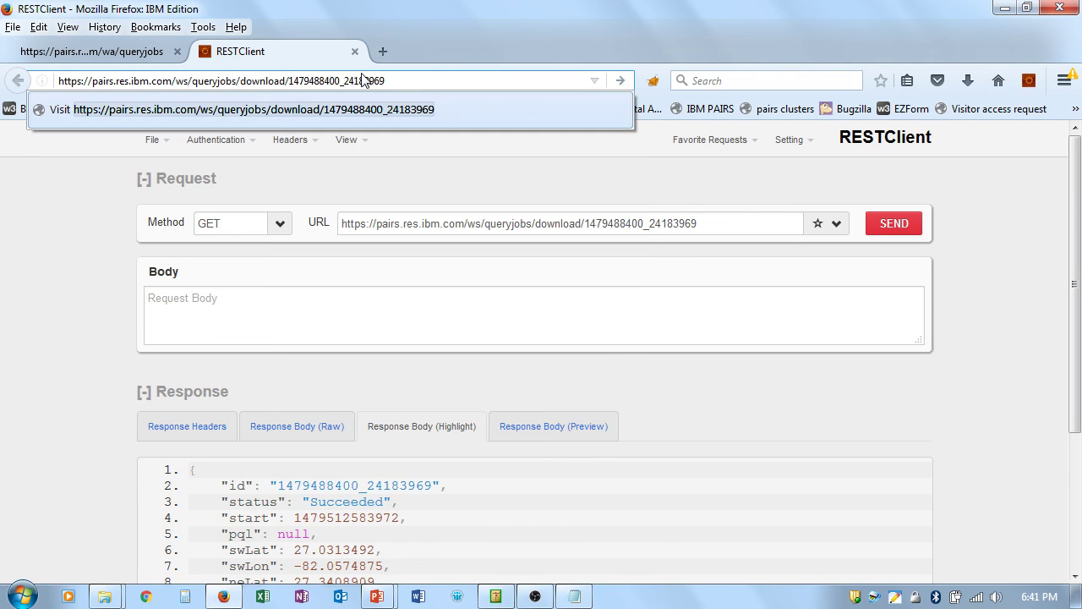
key(Return)
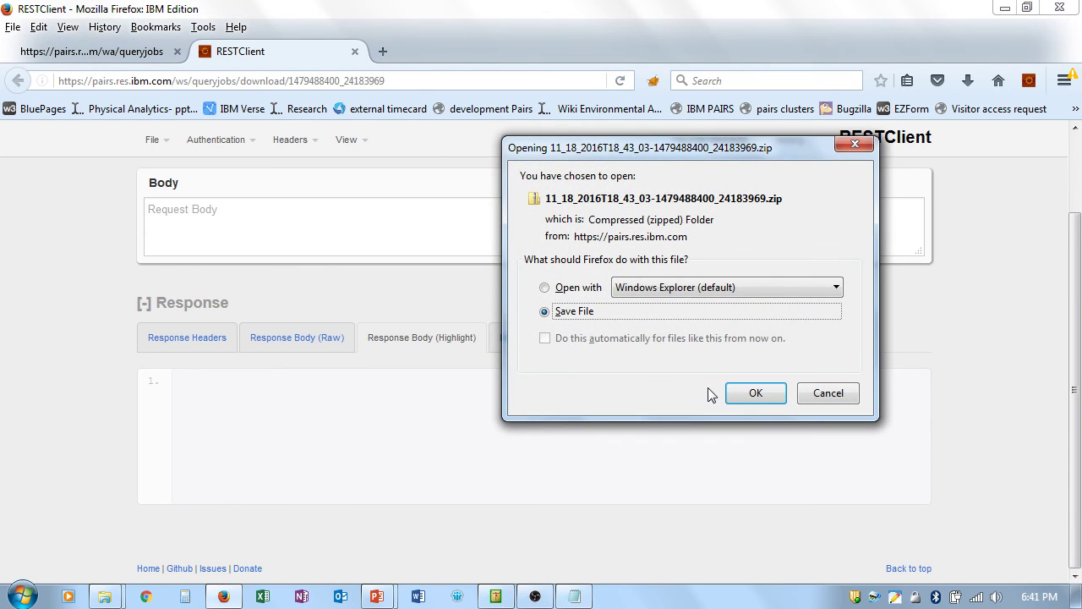
click(750, 393)
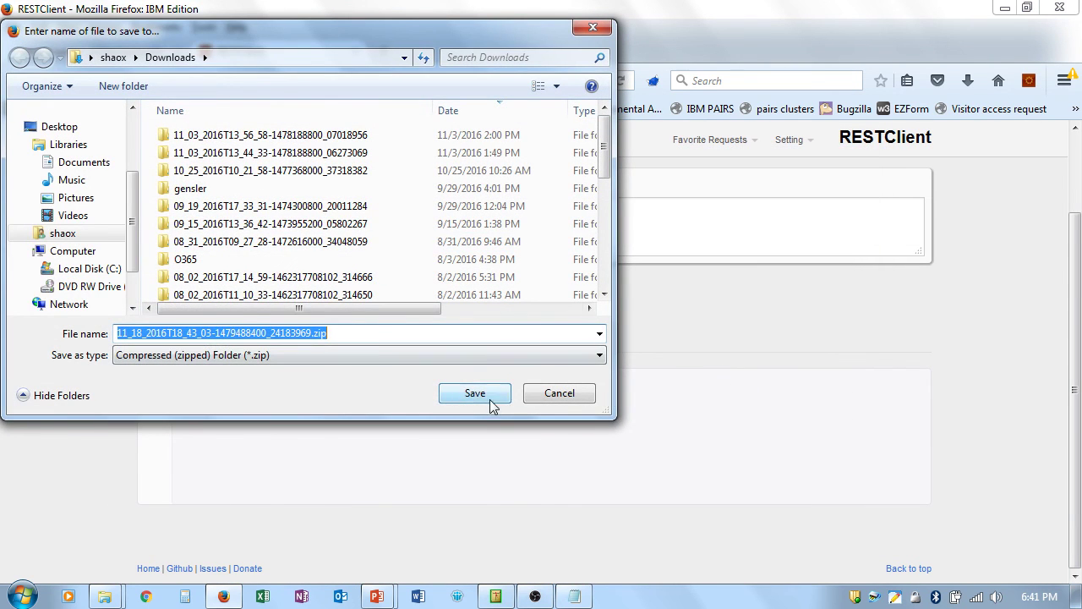
click(487, 393)
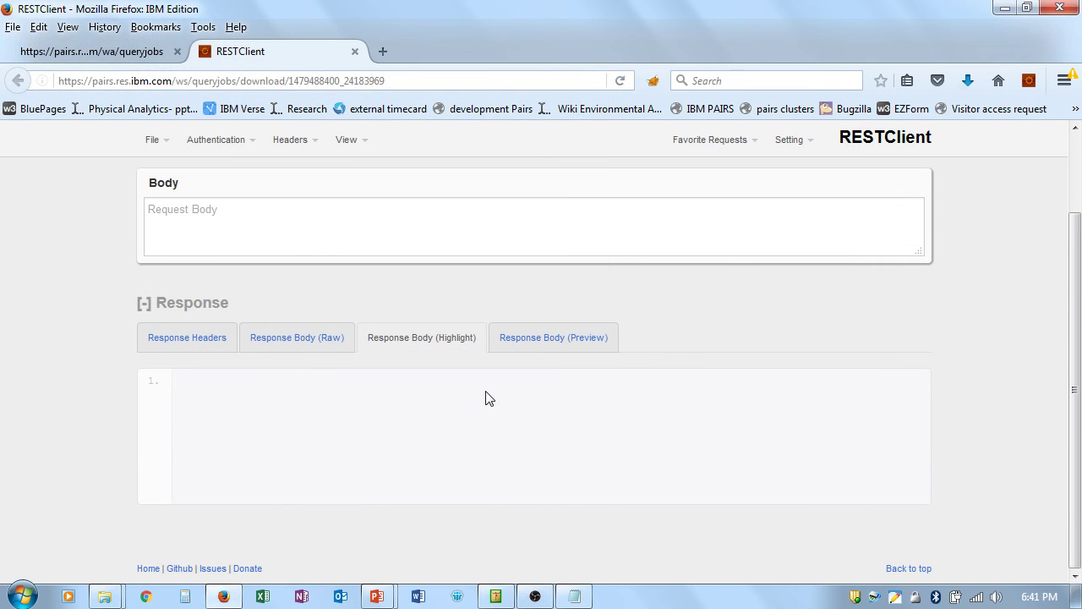
click(967, 82)
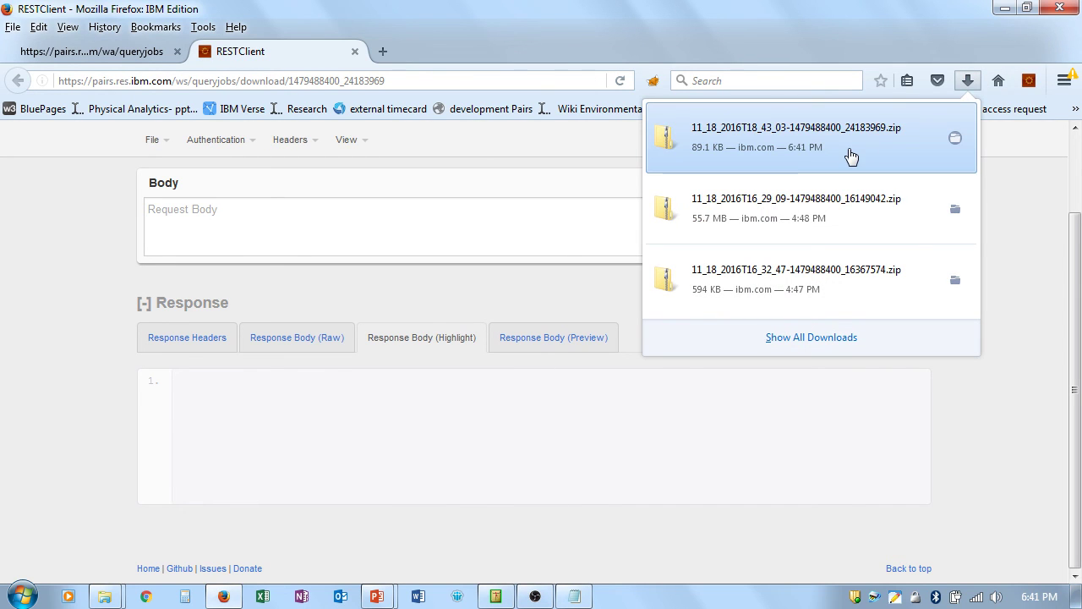
click(1043, 301)
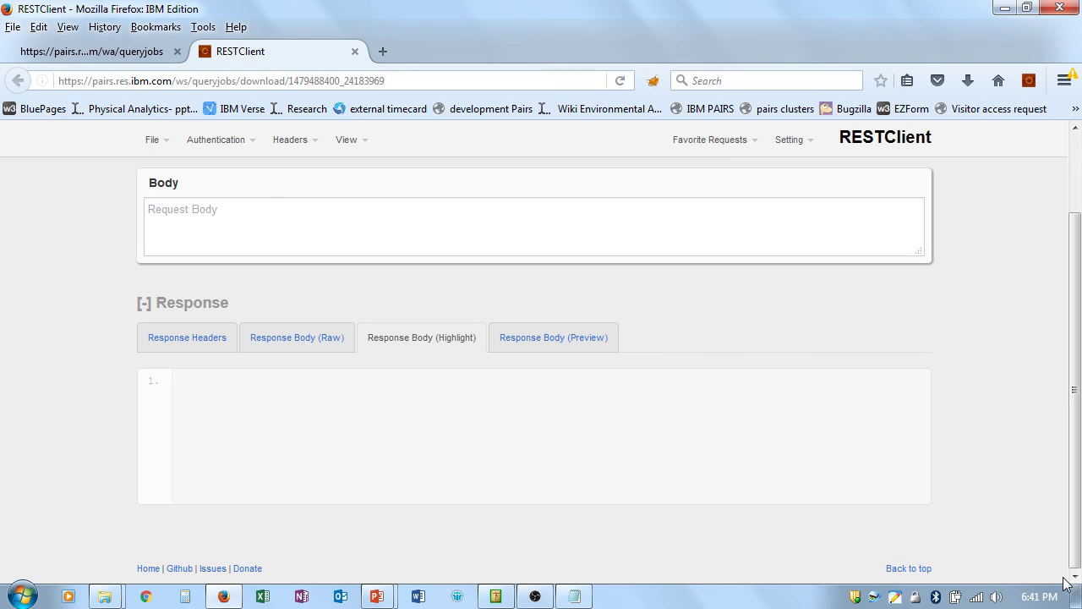